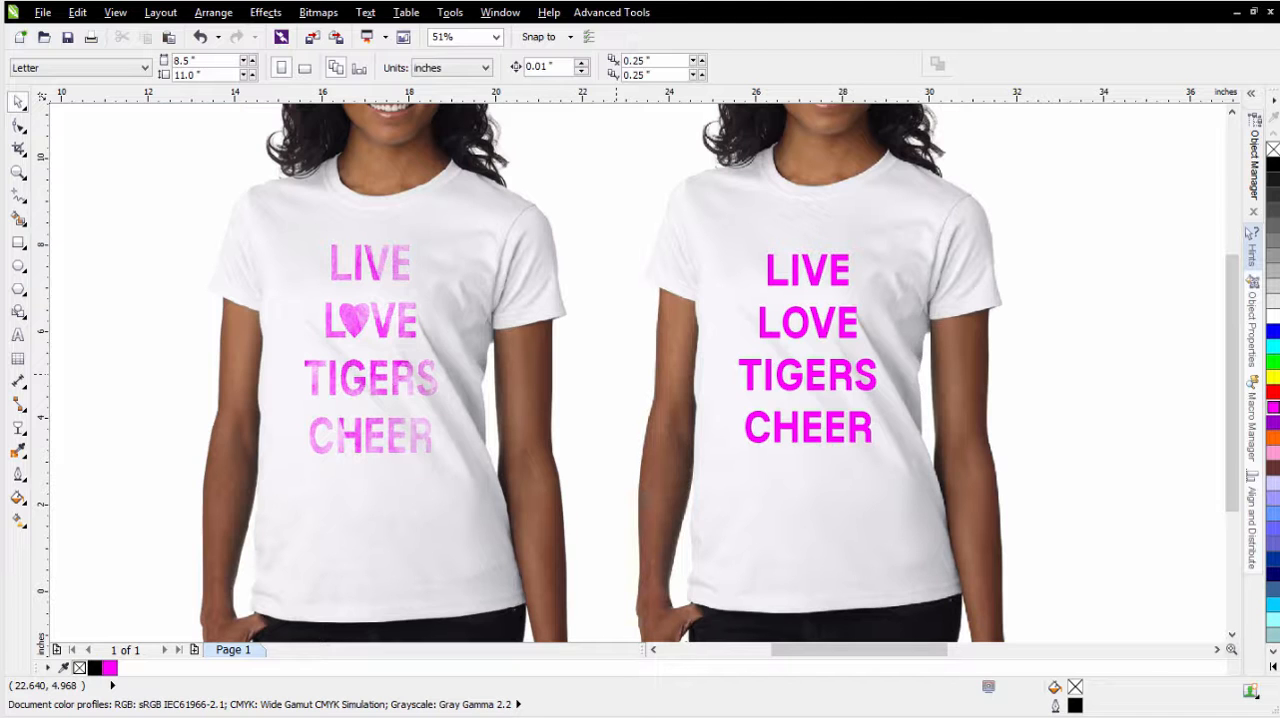
- Switch to the web browser and copy the grey-purple brushstroke image from Bittbox's Grungy Watercolor texture pack page
key("alt+Tab")
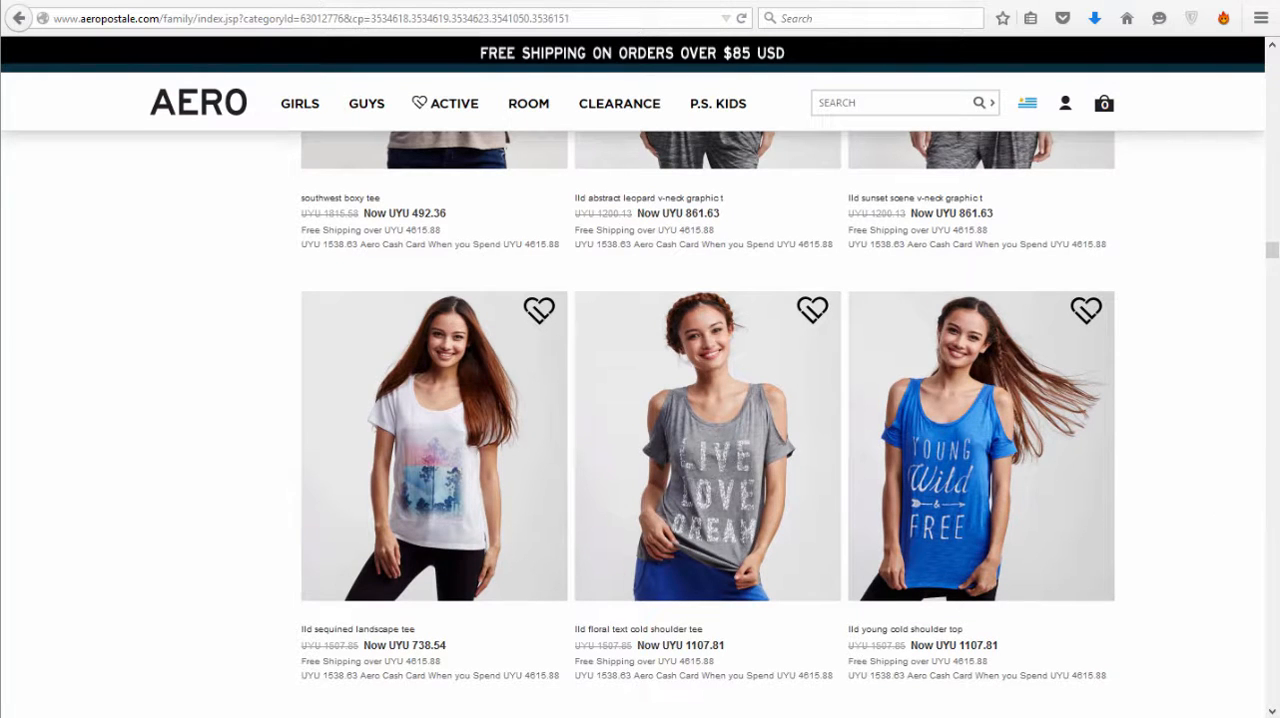
left_click(275, 1)
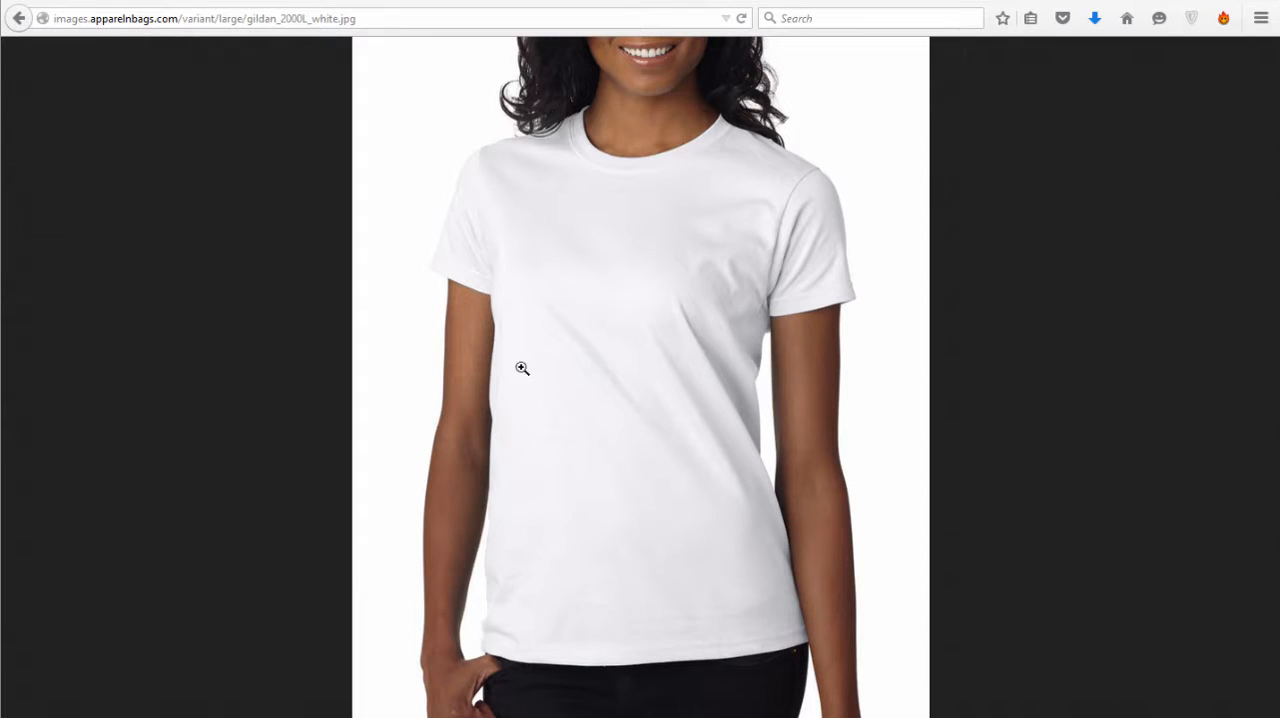
left_click(117, 1)
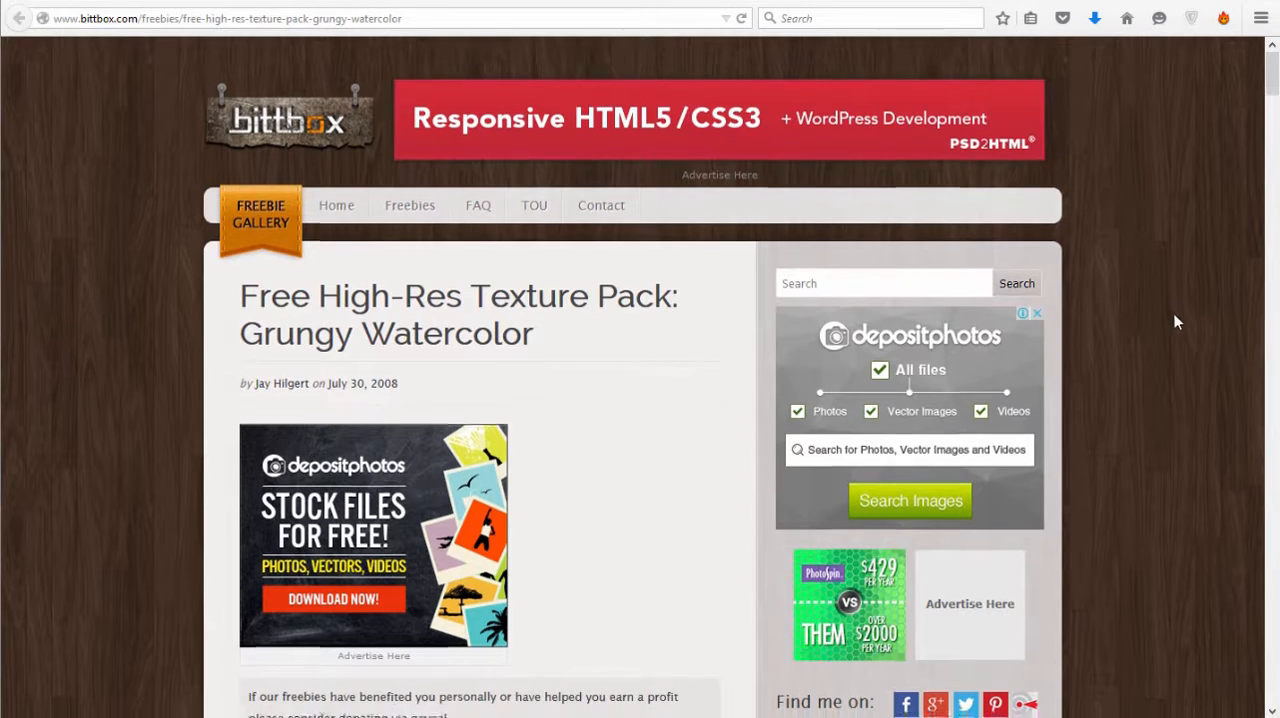
scroll(1175, 322, "down", 15)
scroll(1178, 316, "down", 10)
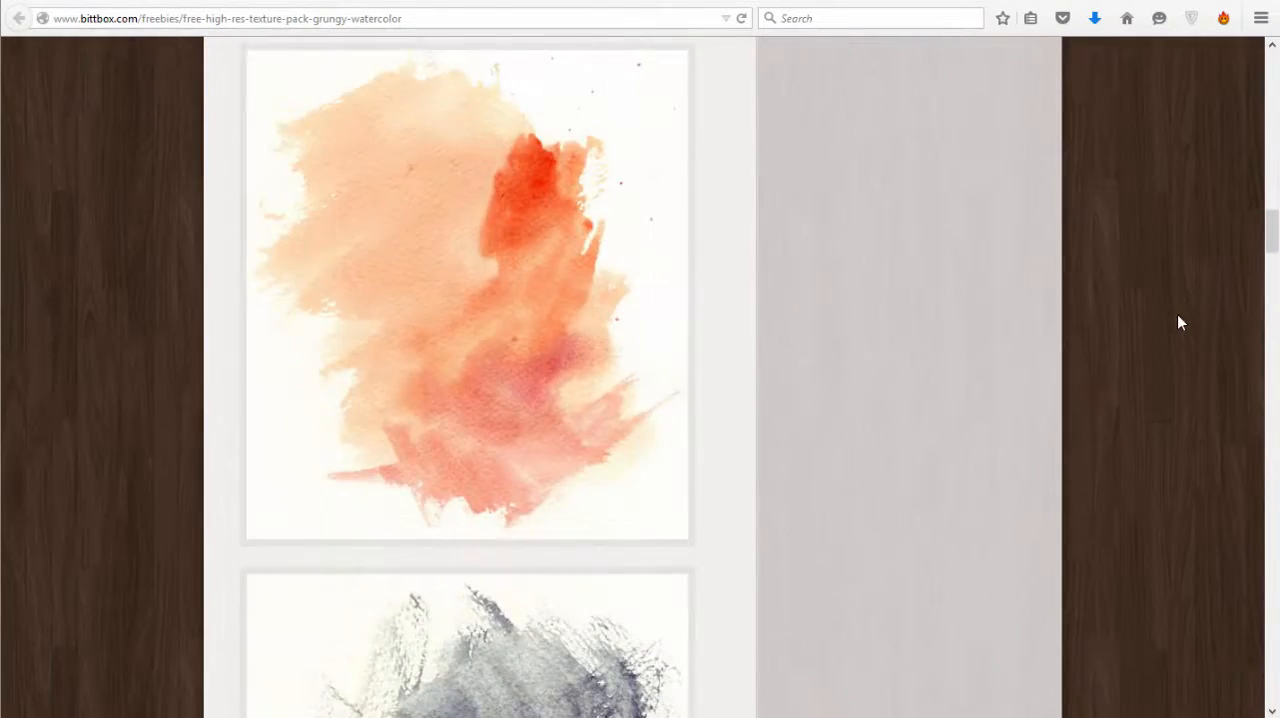
scroll(1177, 323, "down", 5)
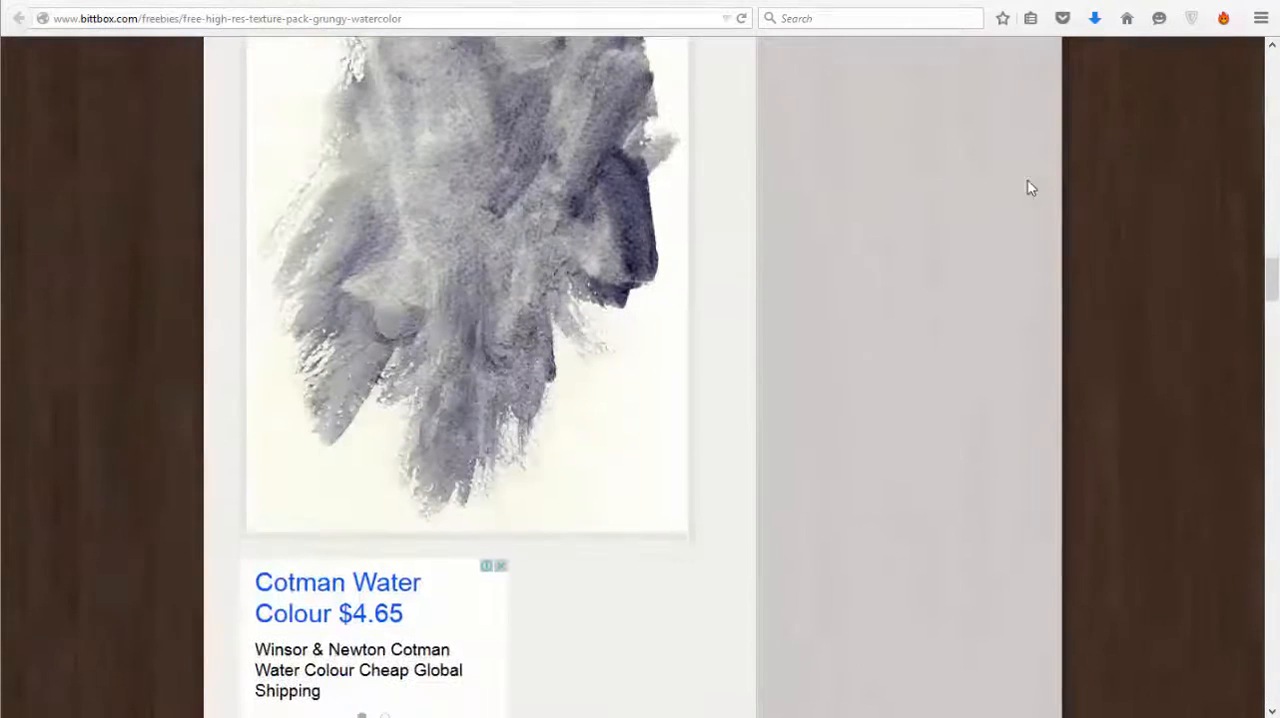
right_click(492, 240)
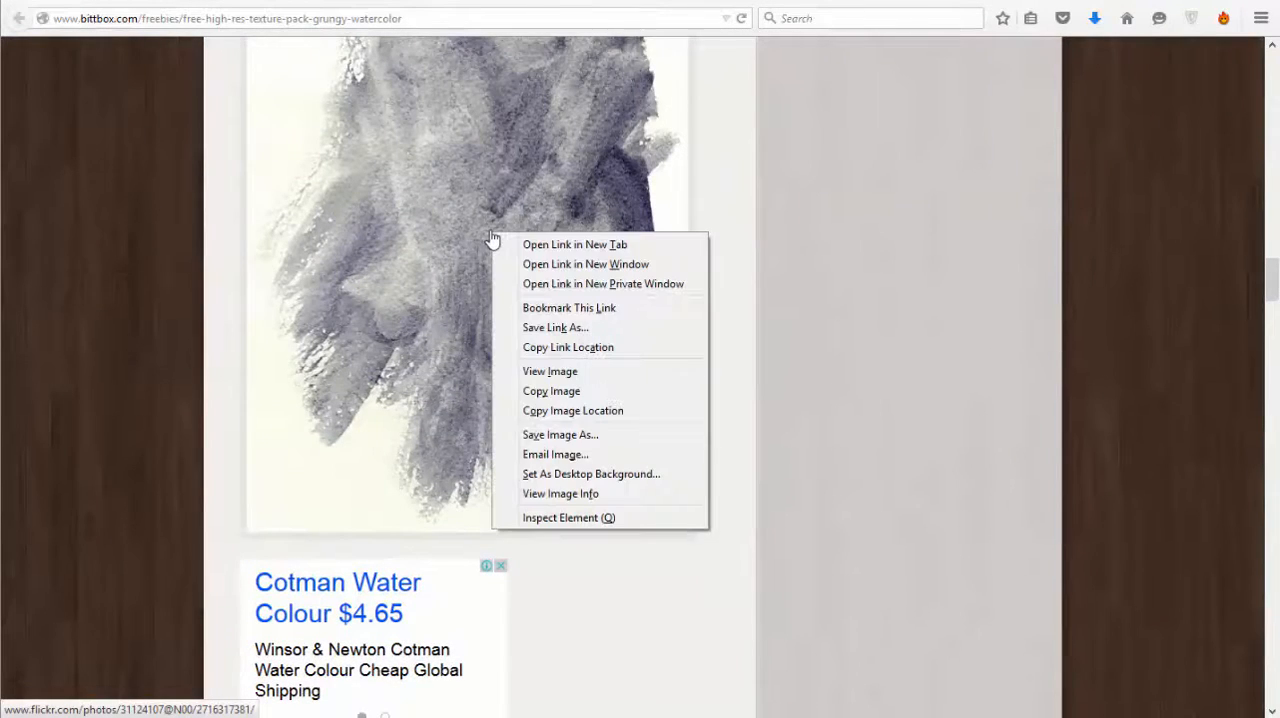
left_click(618, 394)
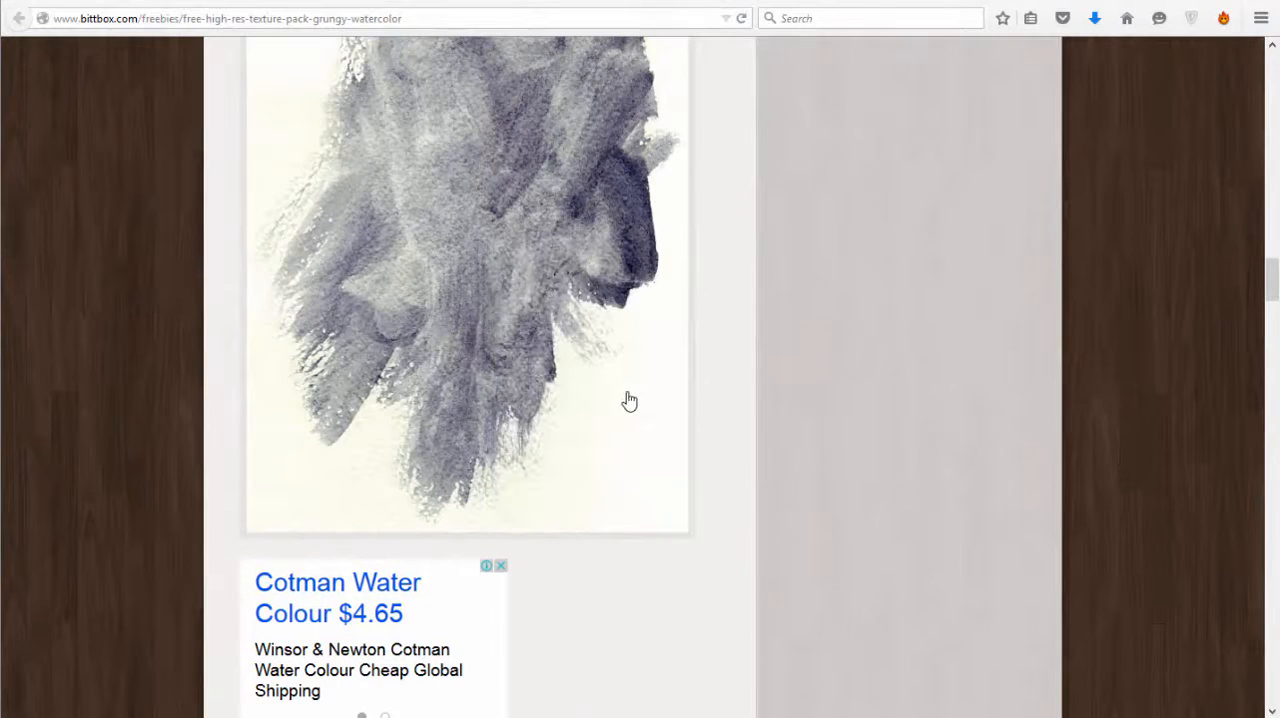
- Switch back to CorelDRAW, paste the copied watercolor bitmap, and place it in the empty area beside the plain-lettered T-shirt
key("alt+Tab")
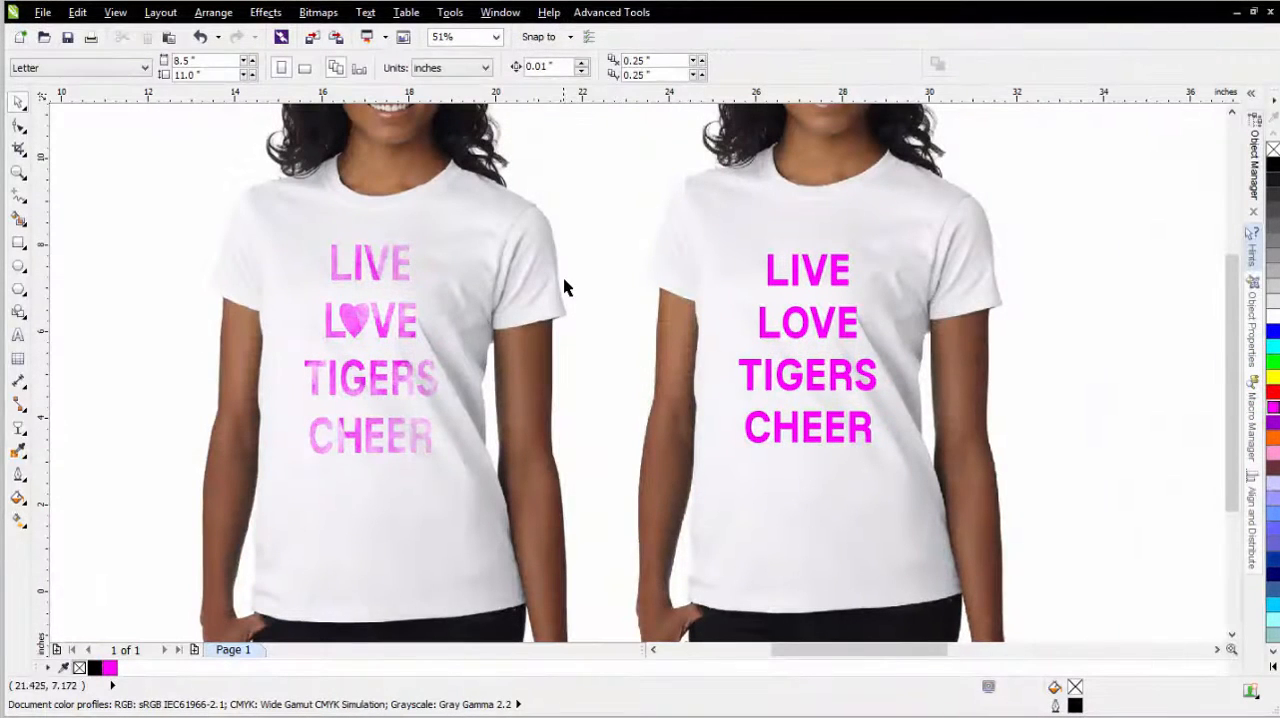
key("ctrl+v")
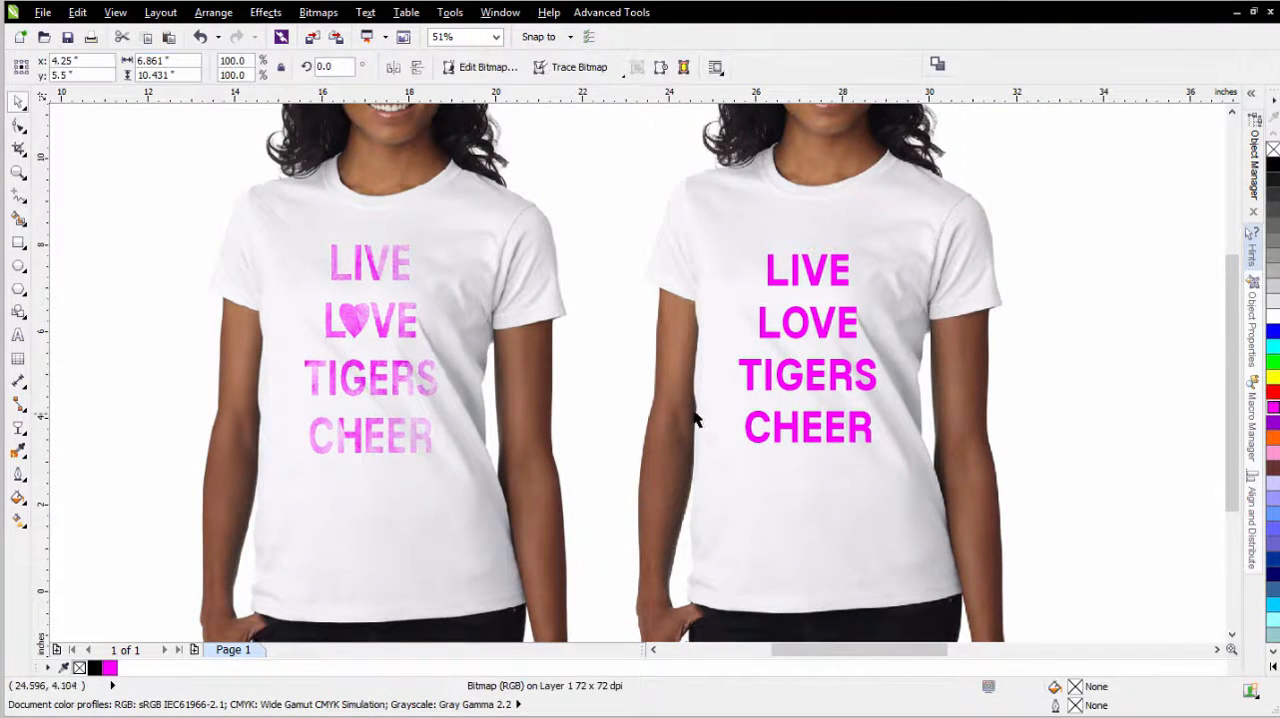
scroll(703, 405, "down", 2)
left_click_drag(177, 349, 994, 356)
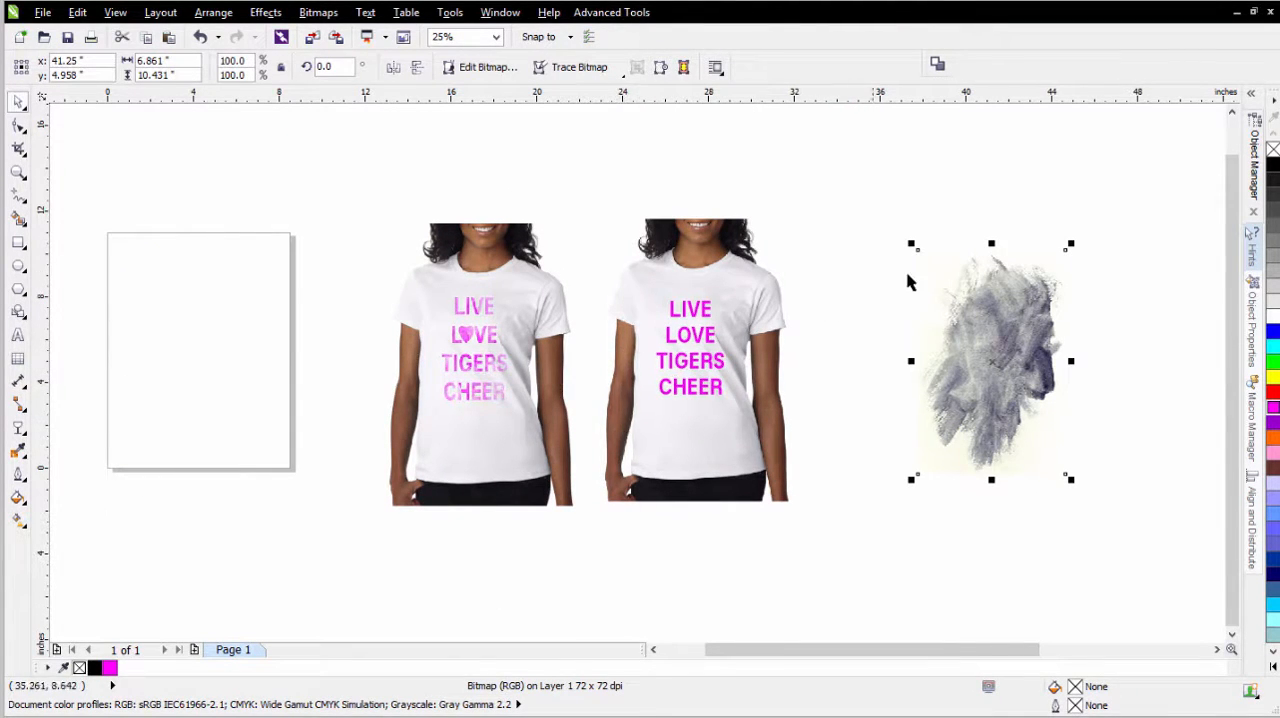
- Start the Channel Mixer on the watercolor bitmap, reset its settings, and choose the CMYK color model
left_click(1008, 354)
scroll(1009, 352, "up", 1)
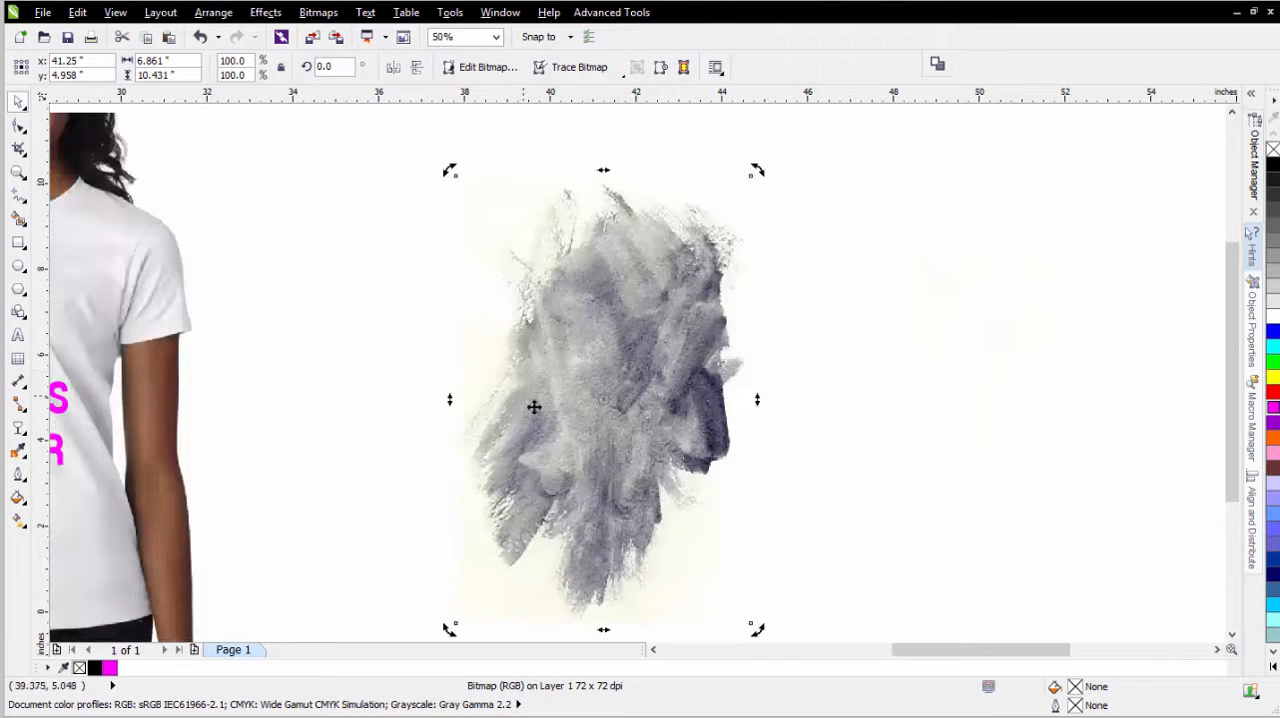
scroll(503, 257, "up", 1)
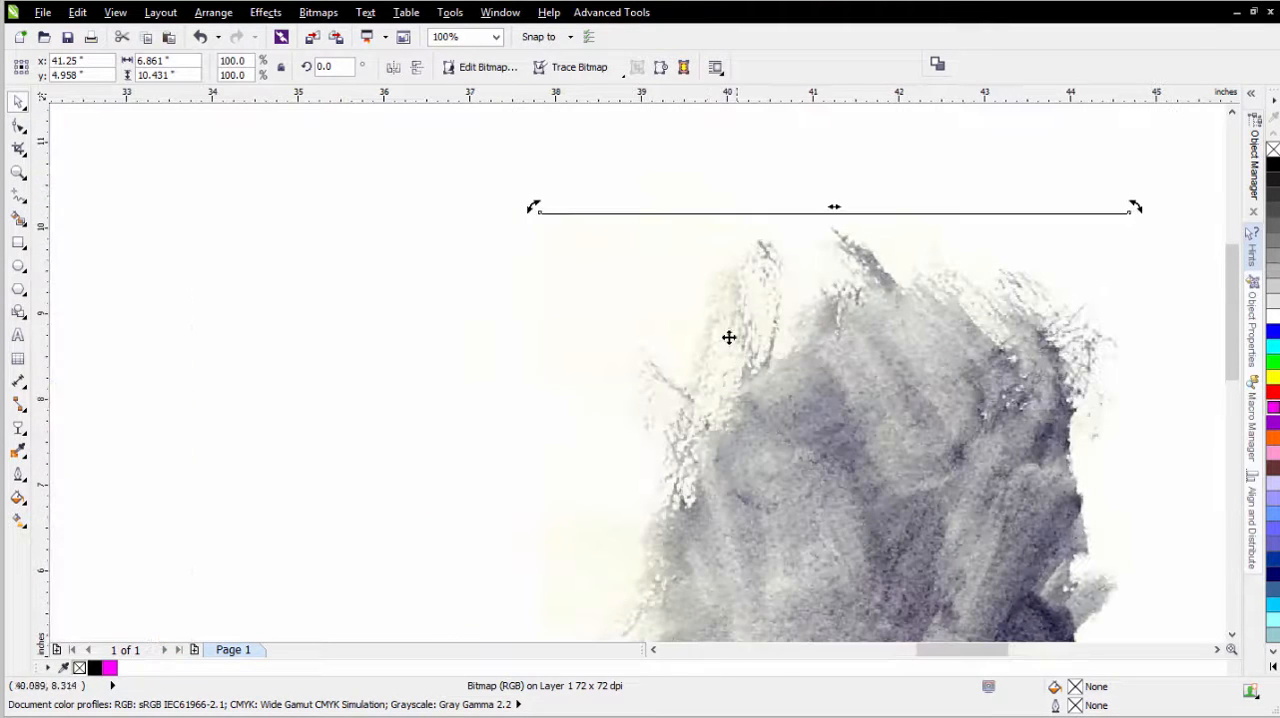
scroll(610, 625, "left", 1)
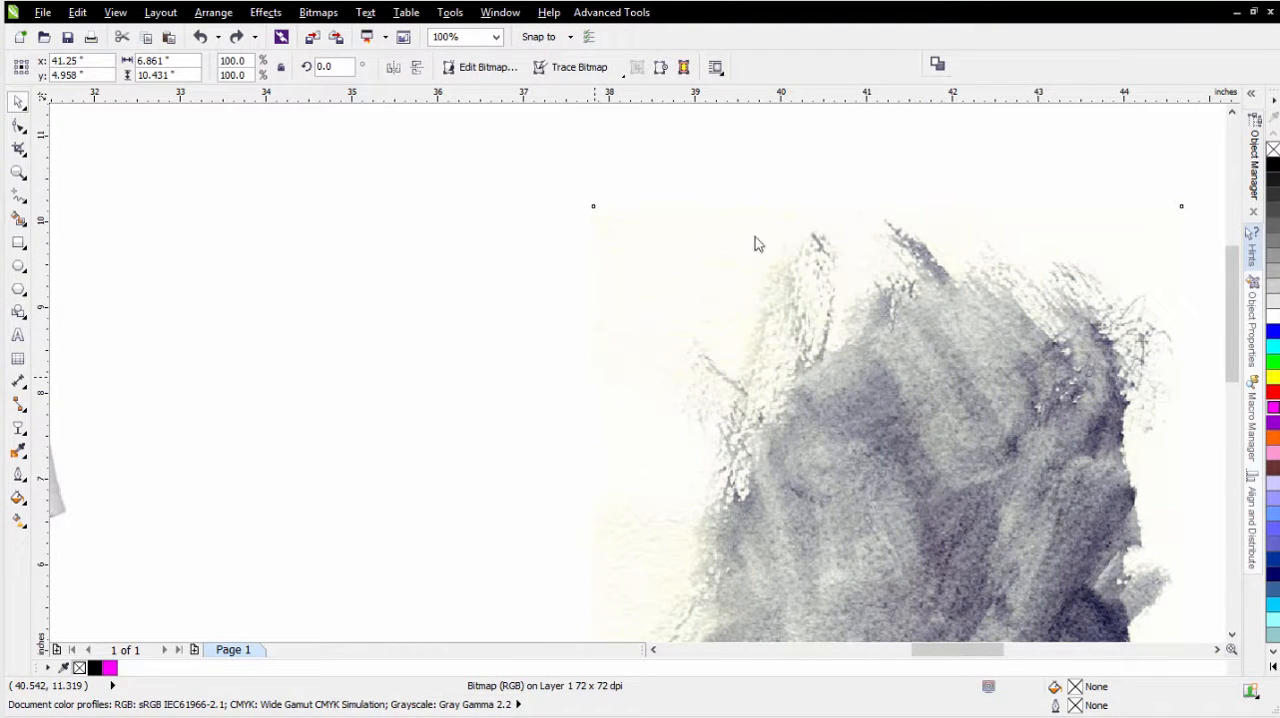
left_click(712, 586)
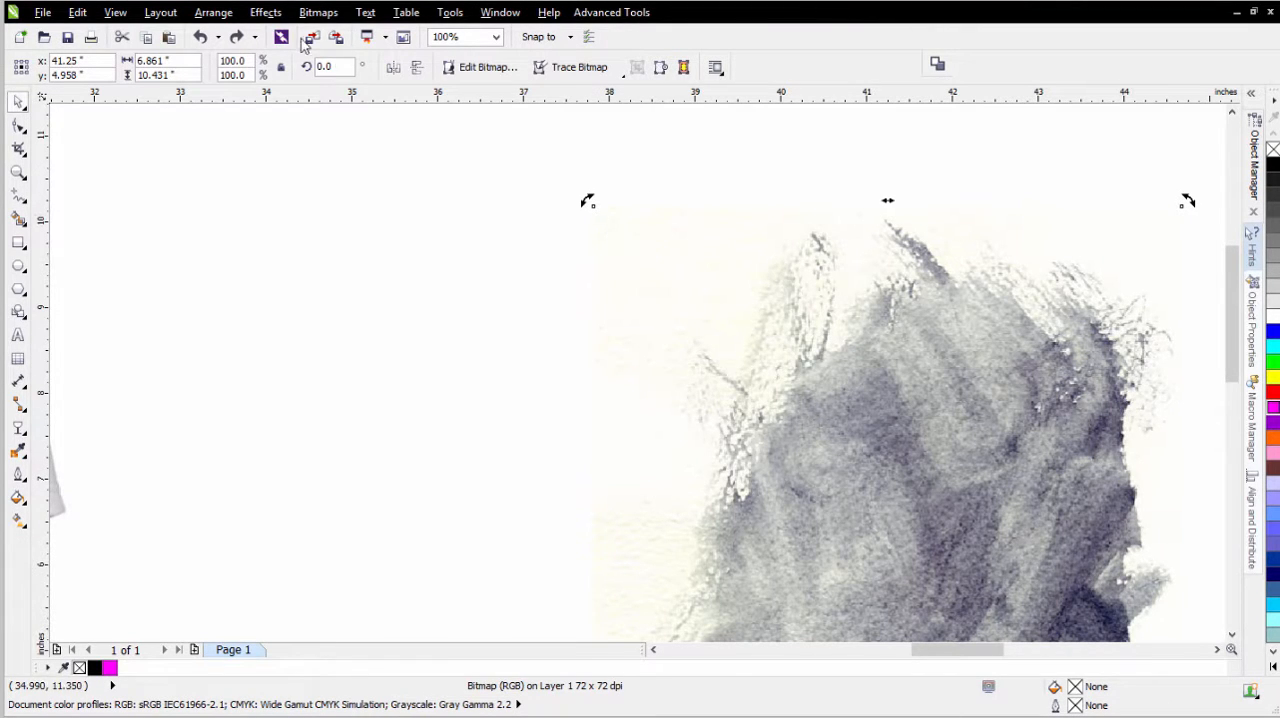
left_click(280, 12)
mouse_move(285, 33)
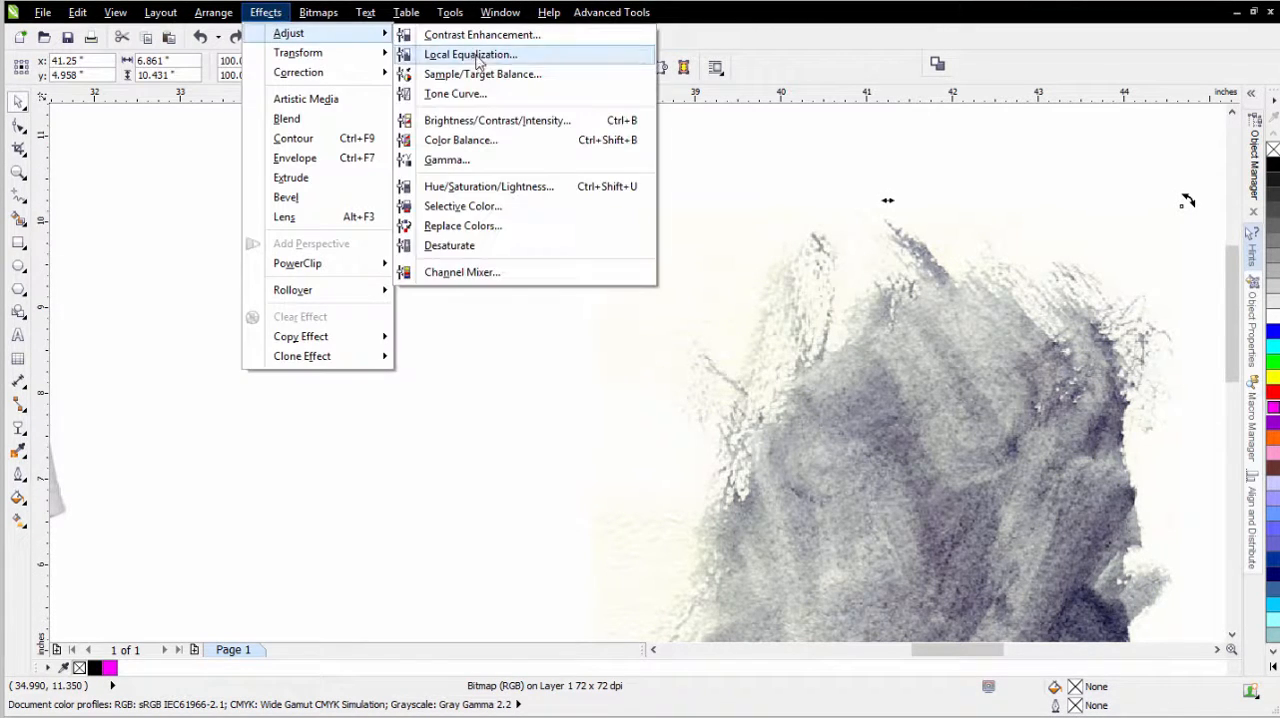
left_click(486, 272)
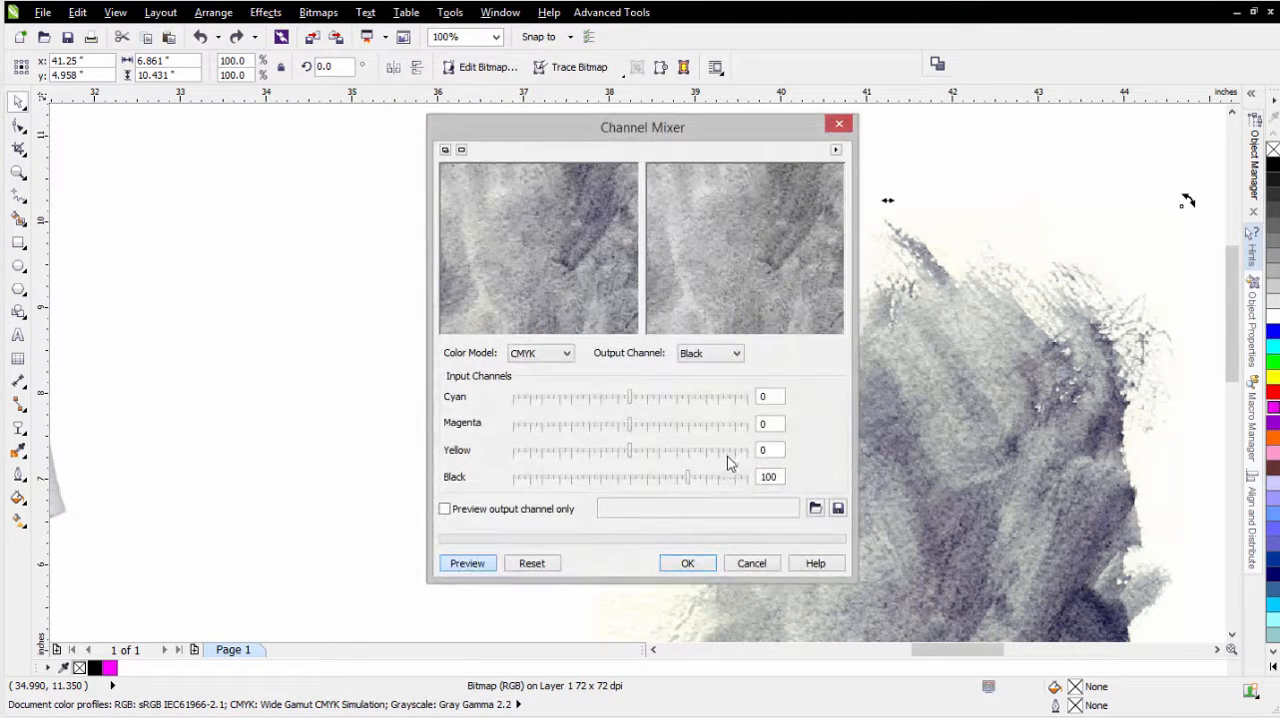
left_click(545, 562)
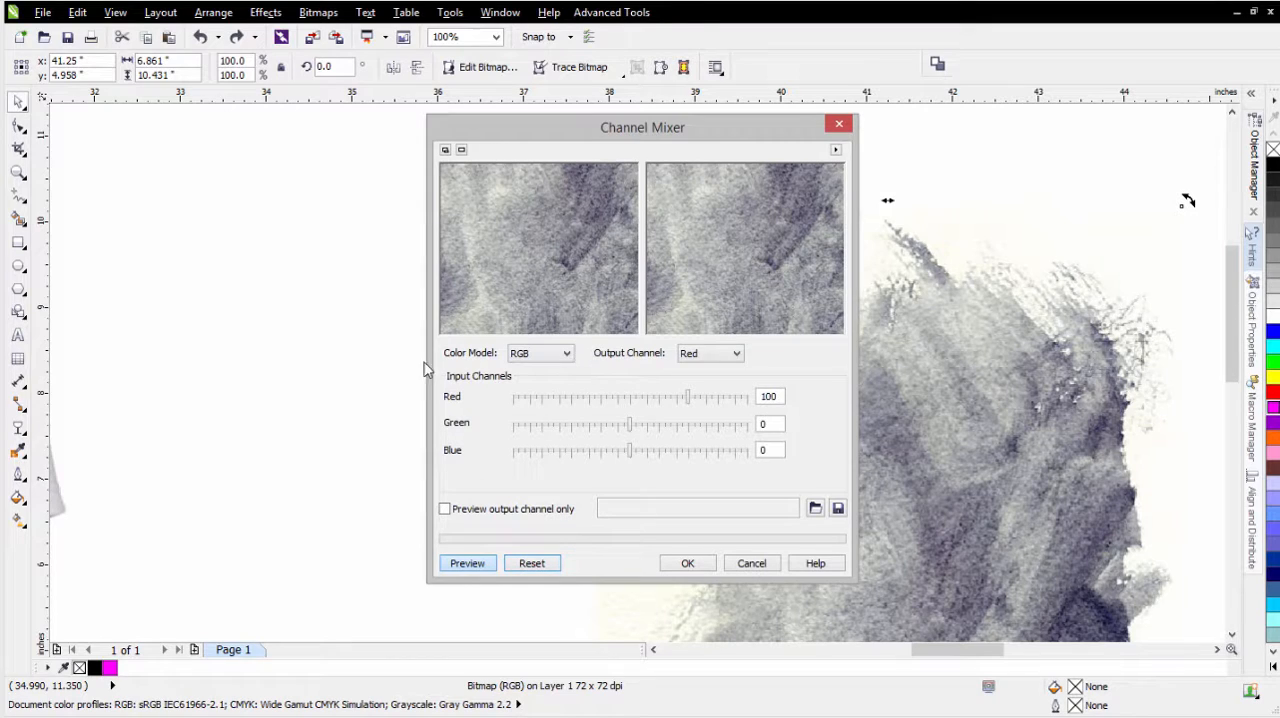
left_click(545, 357)
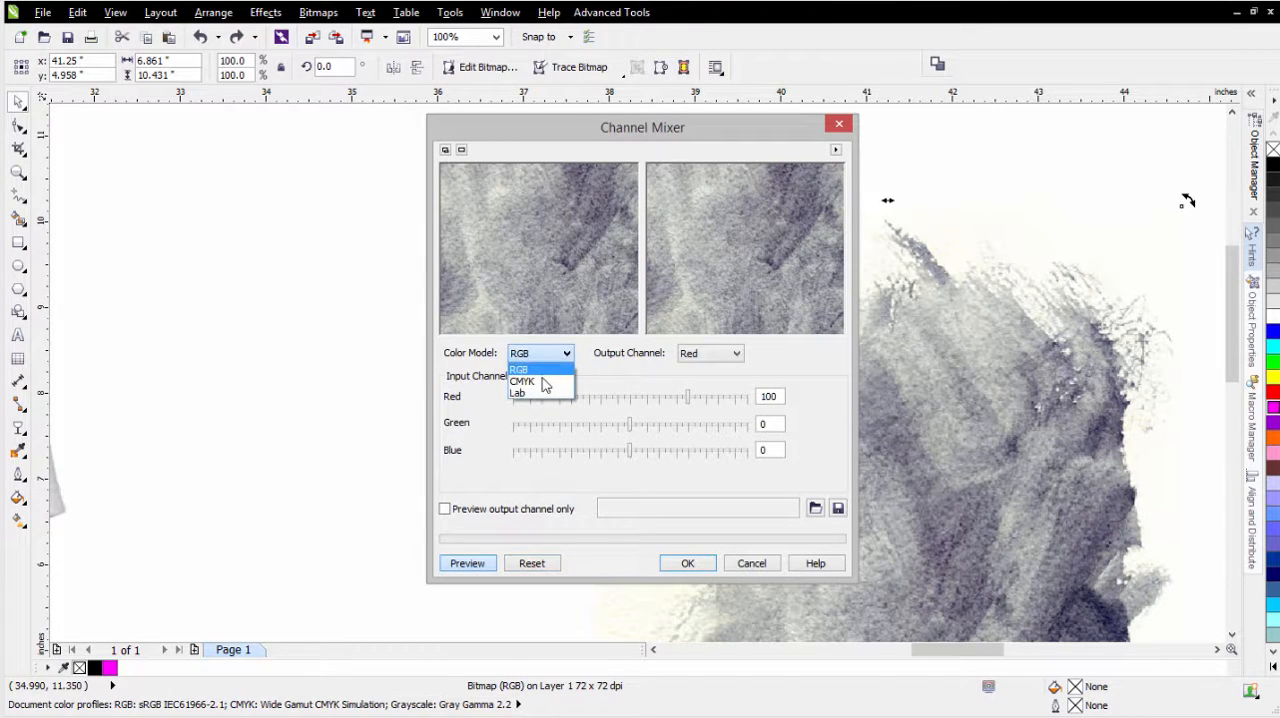
left_click(524, 382)
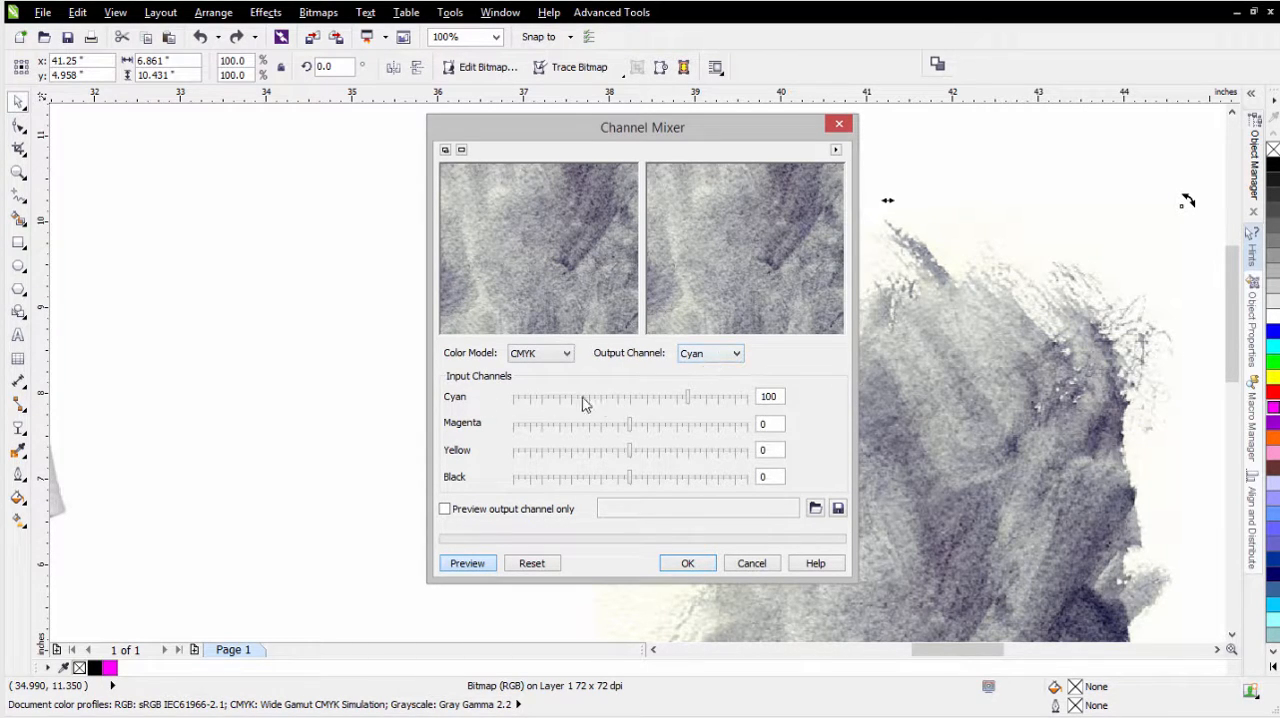
- Set cyan, magenta and yellow to 0 in their respective output channels and apply the channel mix to the bitmap
left_click(630, 404)
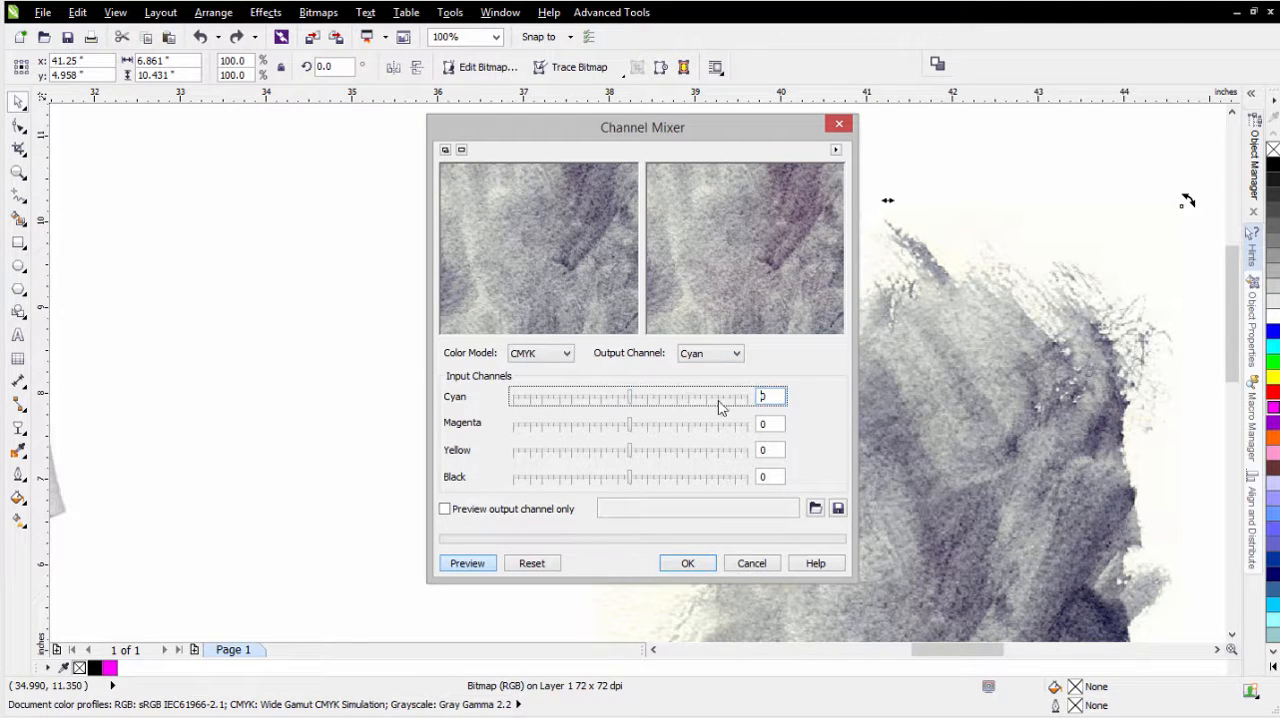
left_click(731, 356)
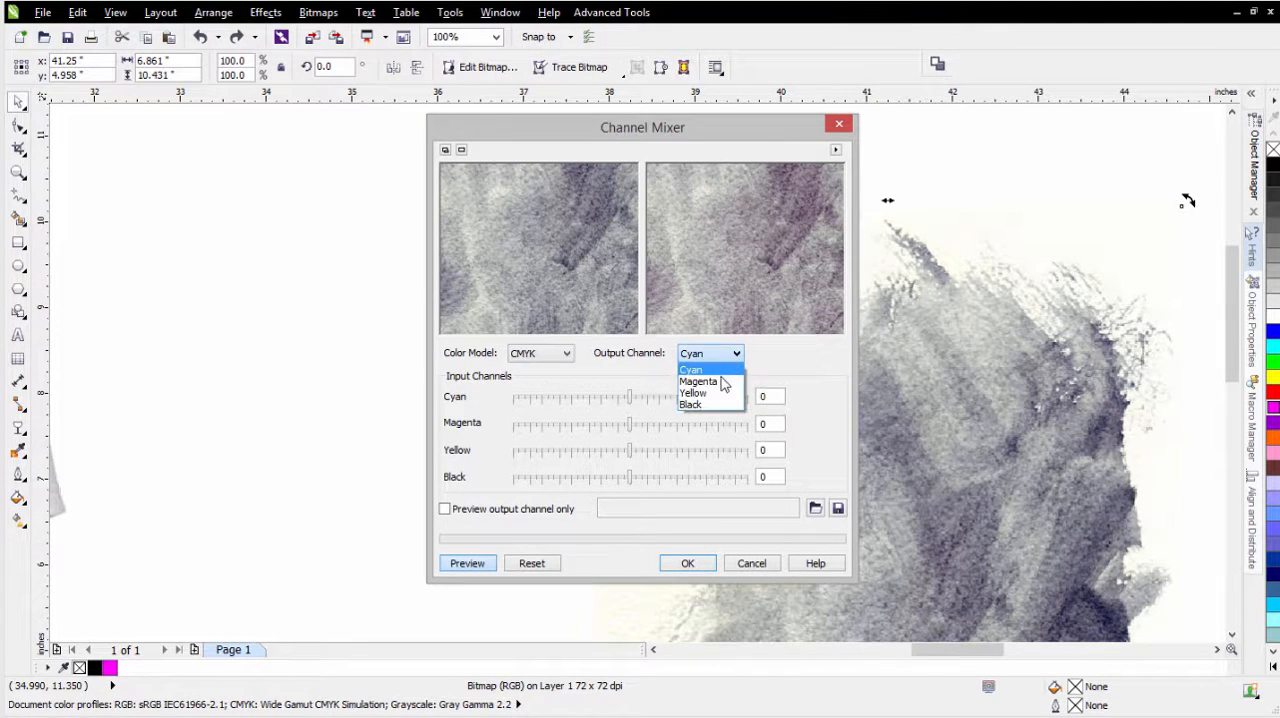
left_click(724, 381)
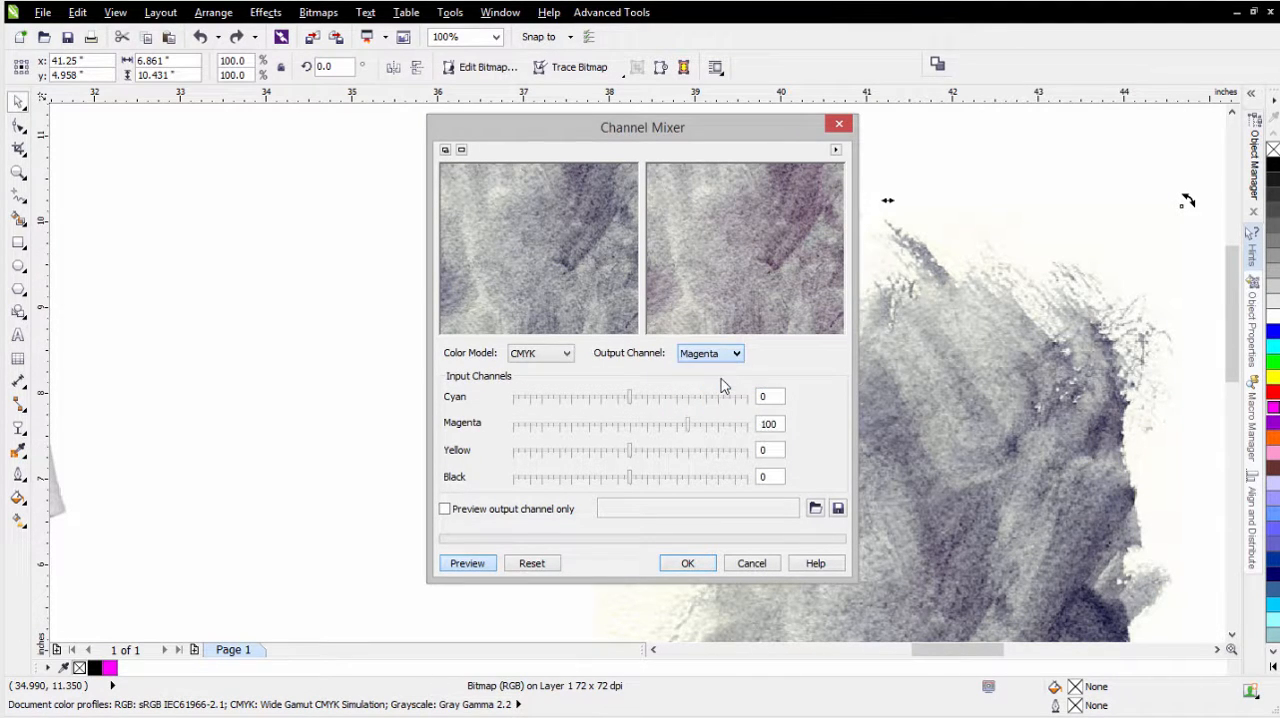
left_click(630, 432)
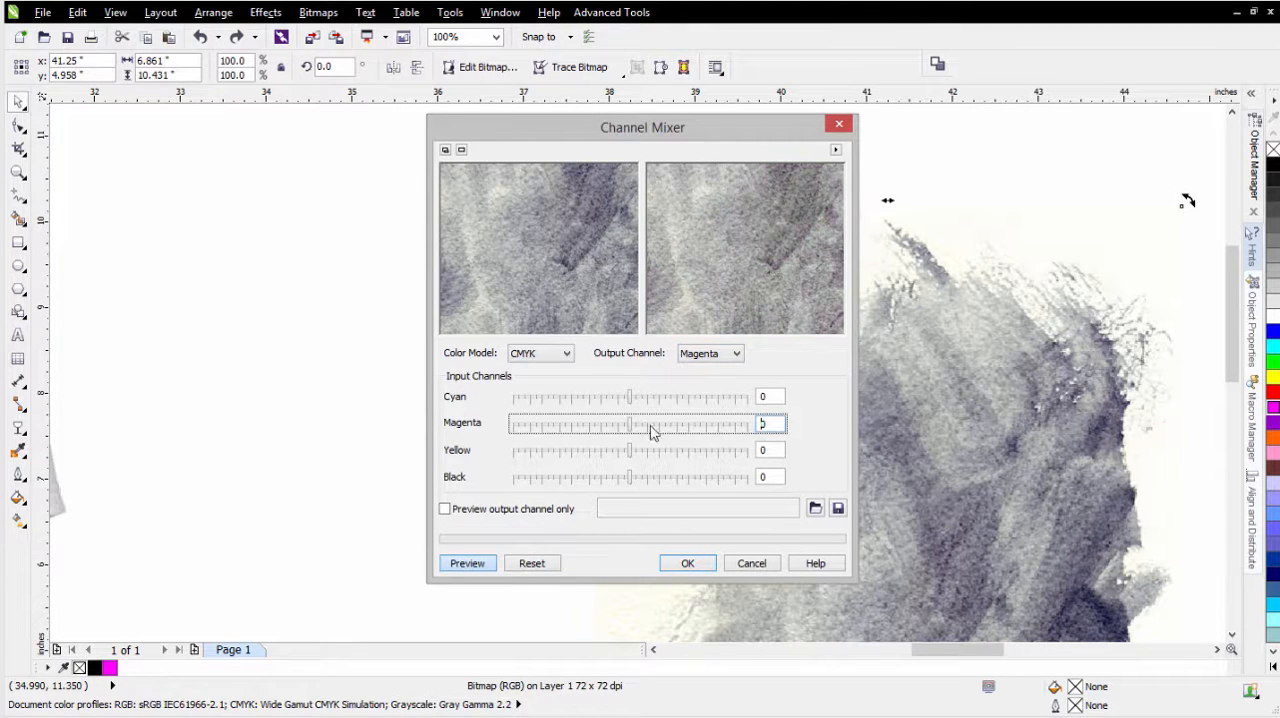
left_click(735, 354)
left_click(713, 393)
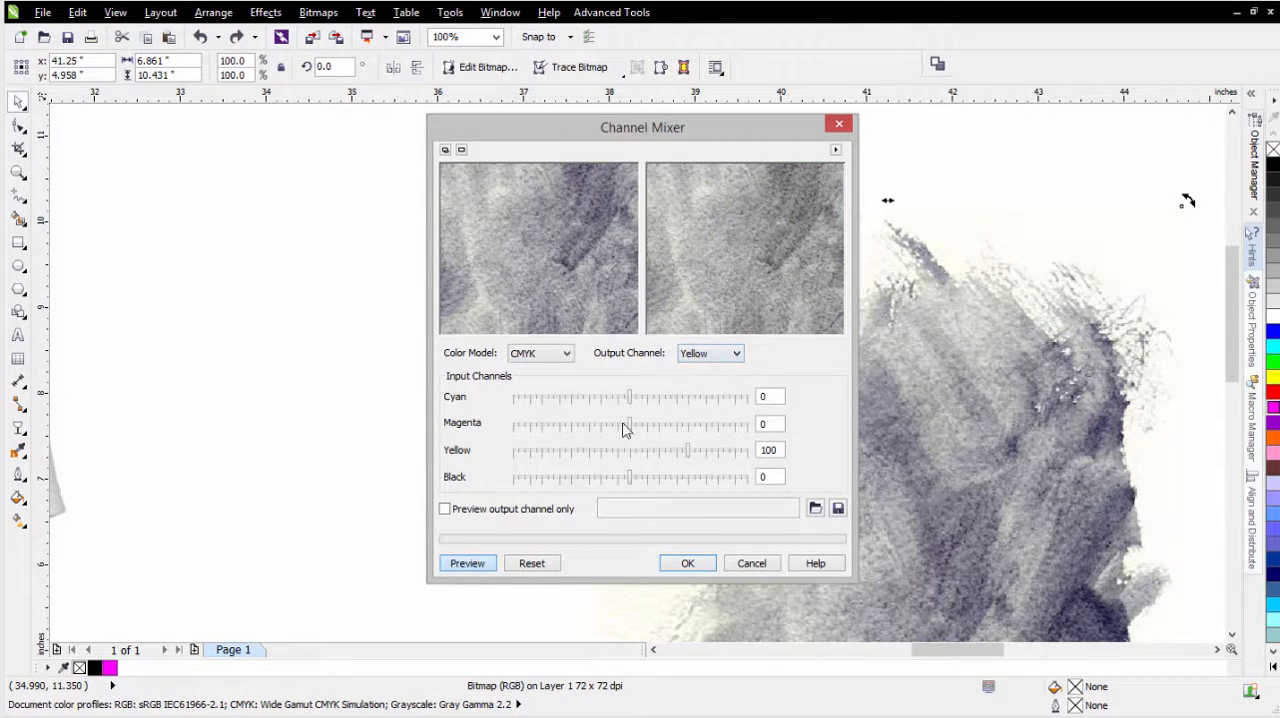
left_click(631, 453)
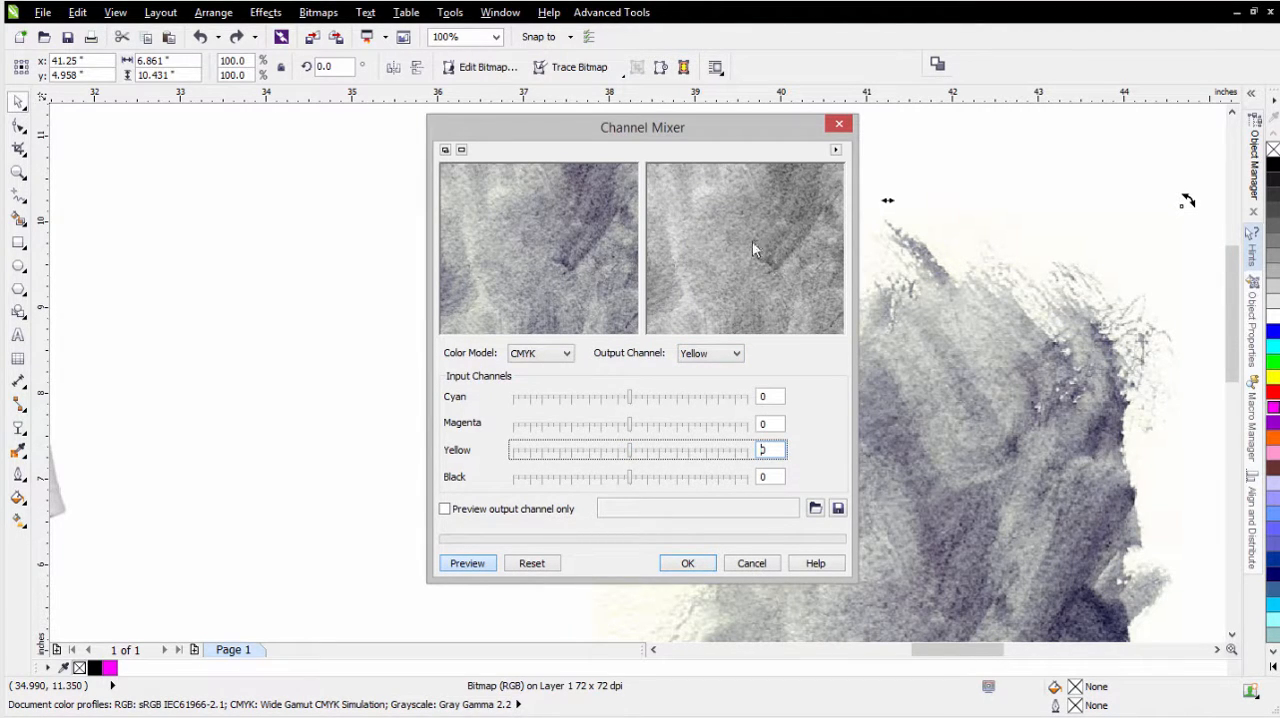
left_click(687, 563)
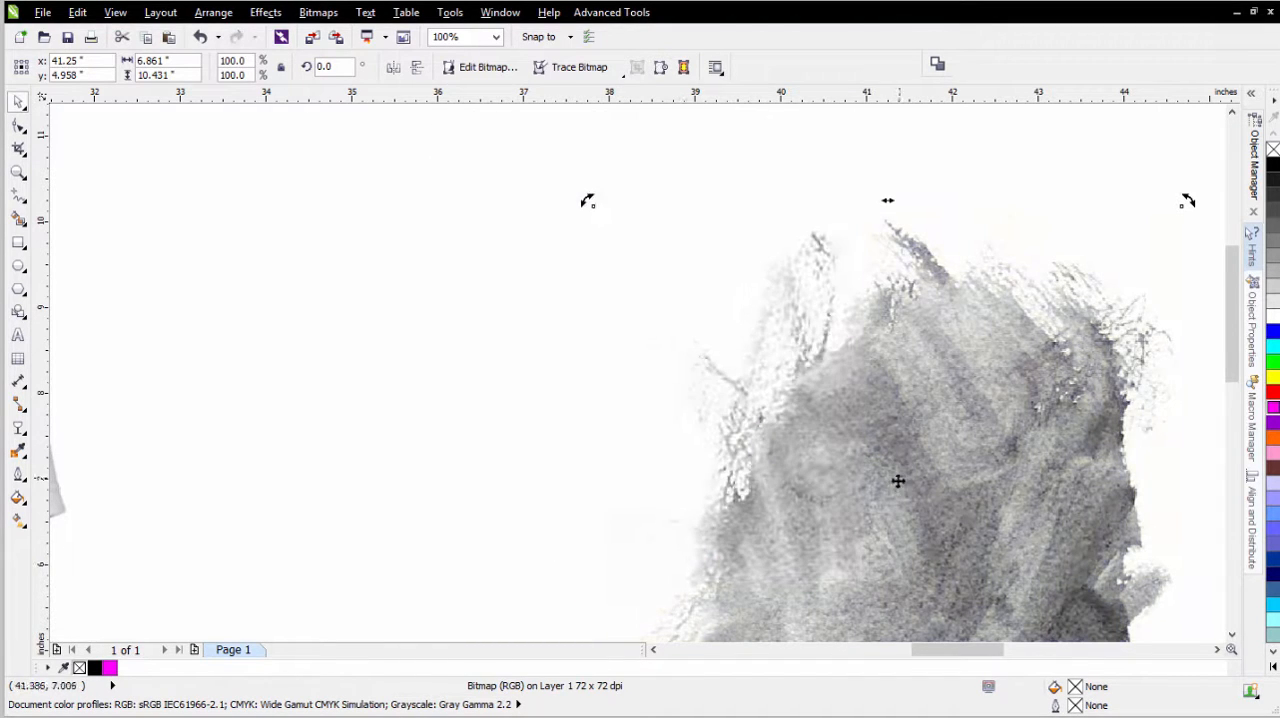
- Rotate the grey watercolor bitmap clockwise to about 347.9° and place a partly overlapping copy about 5 inches to its right
scroll(814, 474, "down", 2)
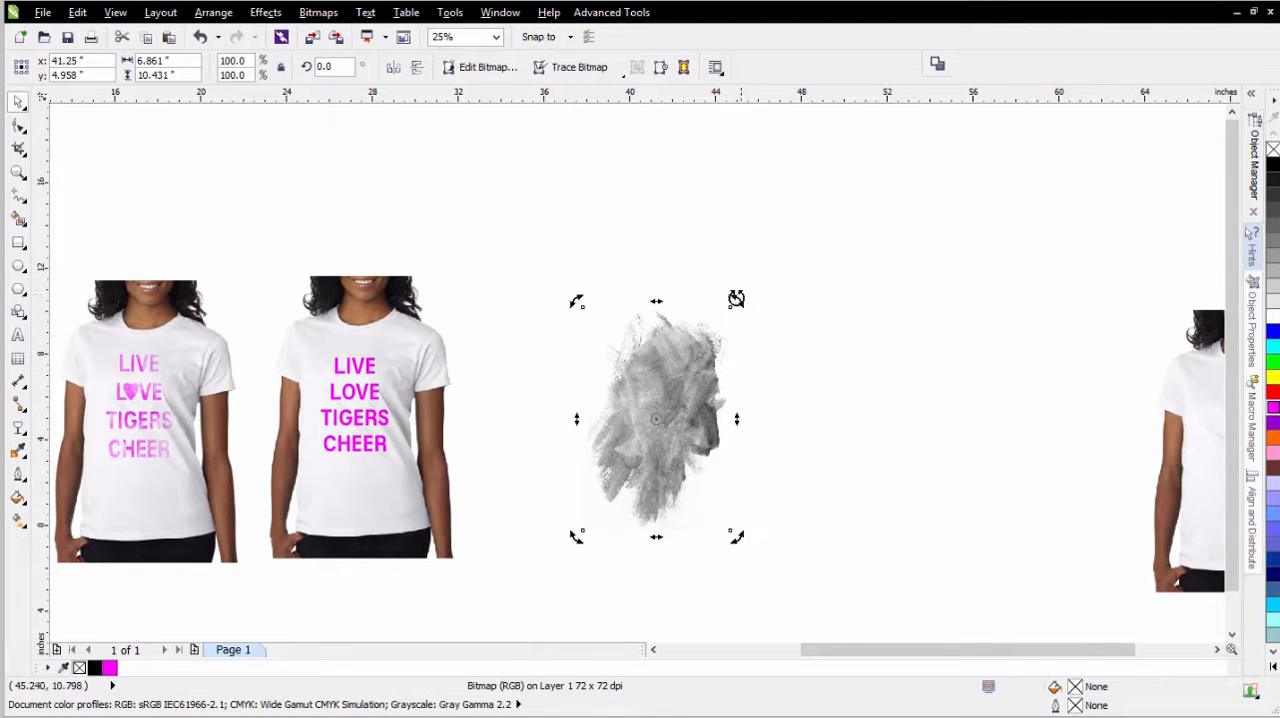
left_click_drag(736, 299, 757, 331)
left_click(858, 400)
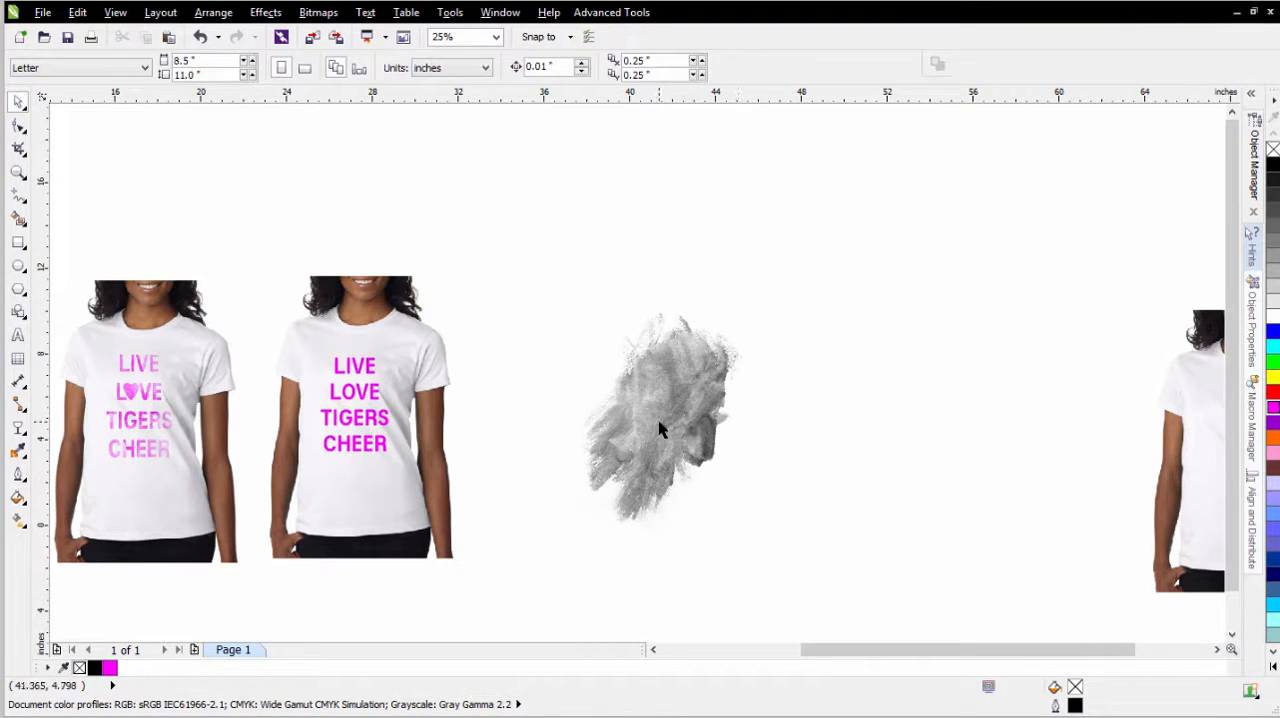
left_click(659, 430)
left_click_drag(674, 389, 783, 386)
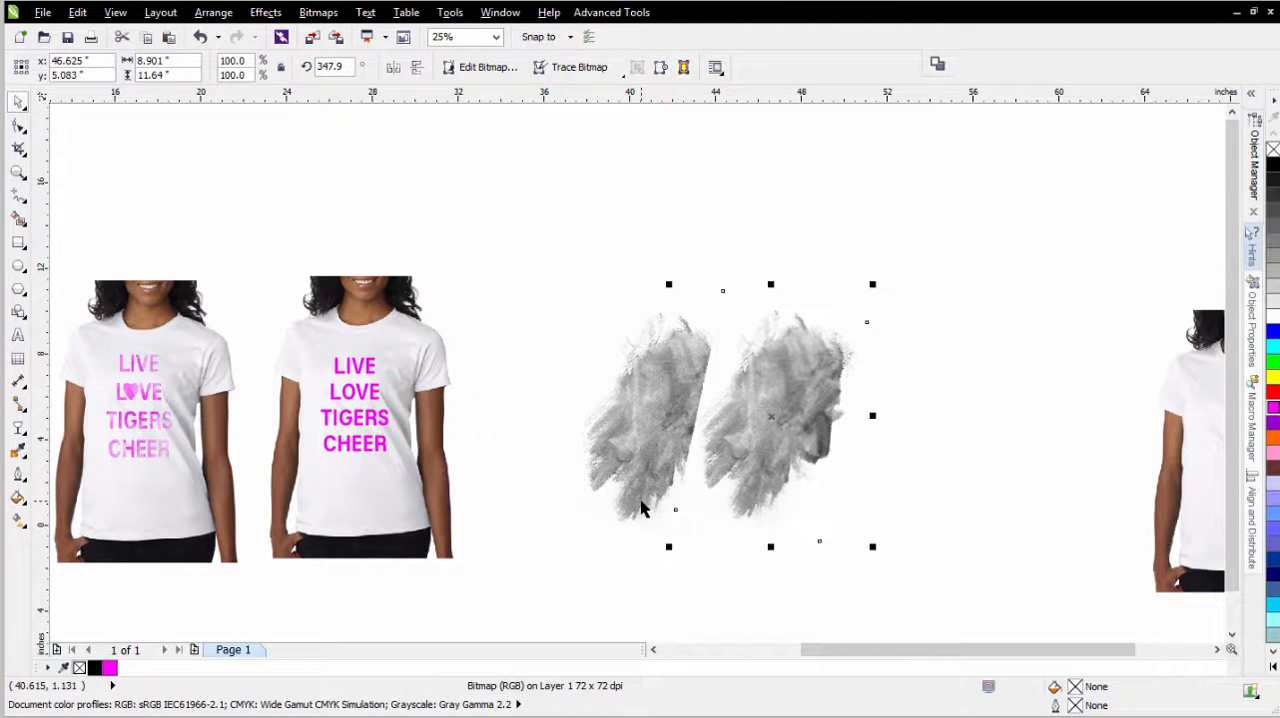
- Apply a uniform transparency to the copied watercolor bitmap, using Multiply mode and a transparency value of 0
left_click(19, 429)
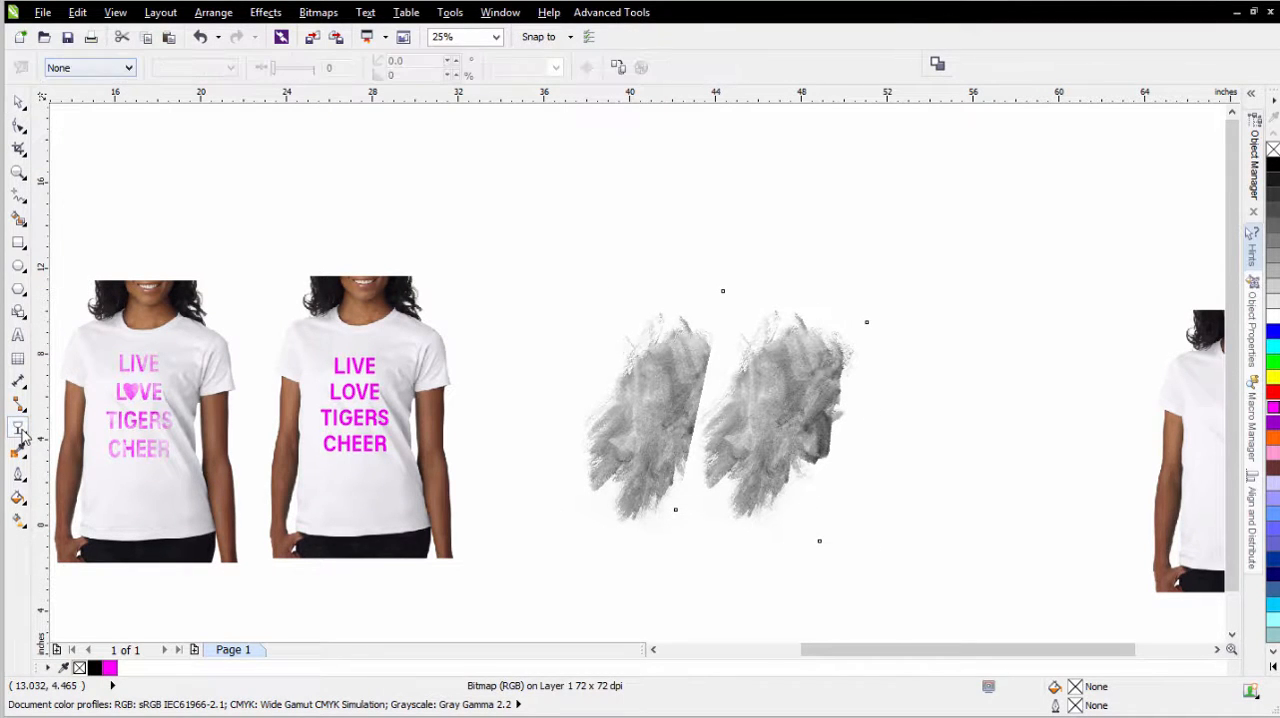
left_click(129, 68)
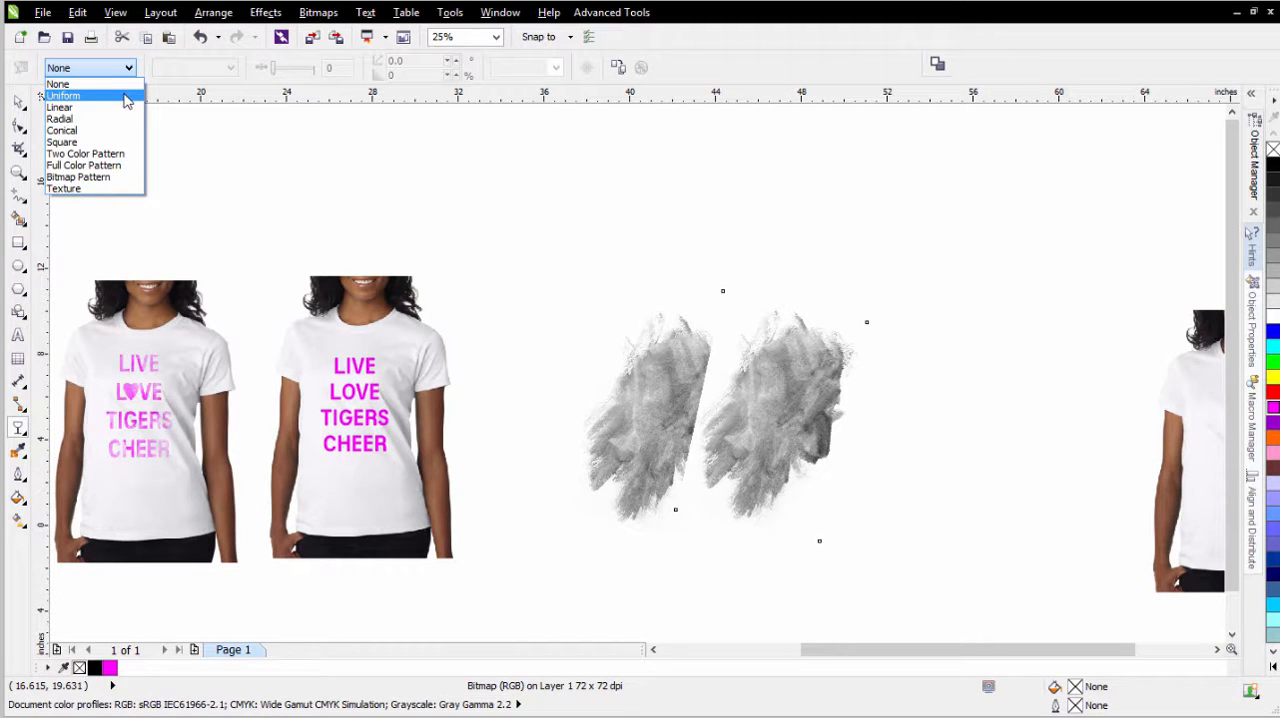
left_click(125, 96)
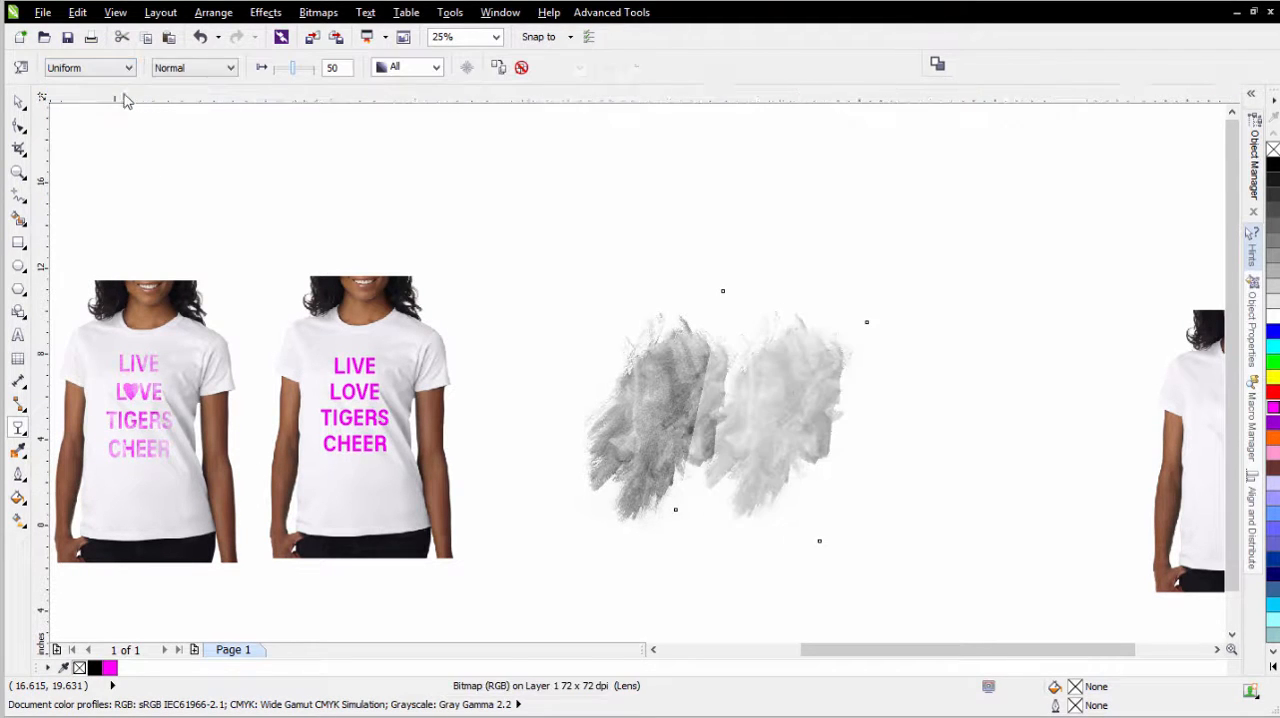
left_click(183, 70)
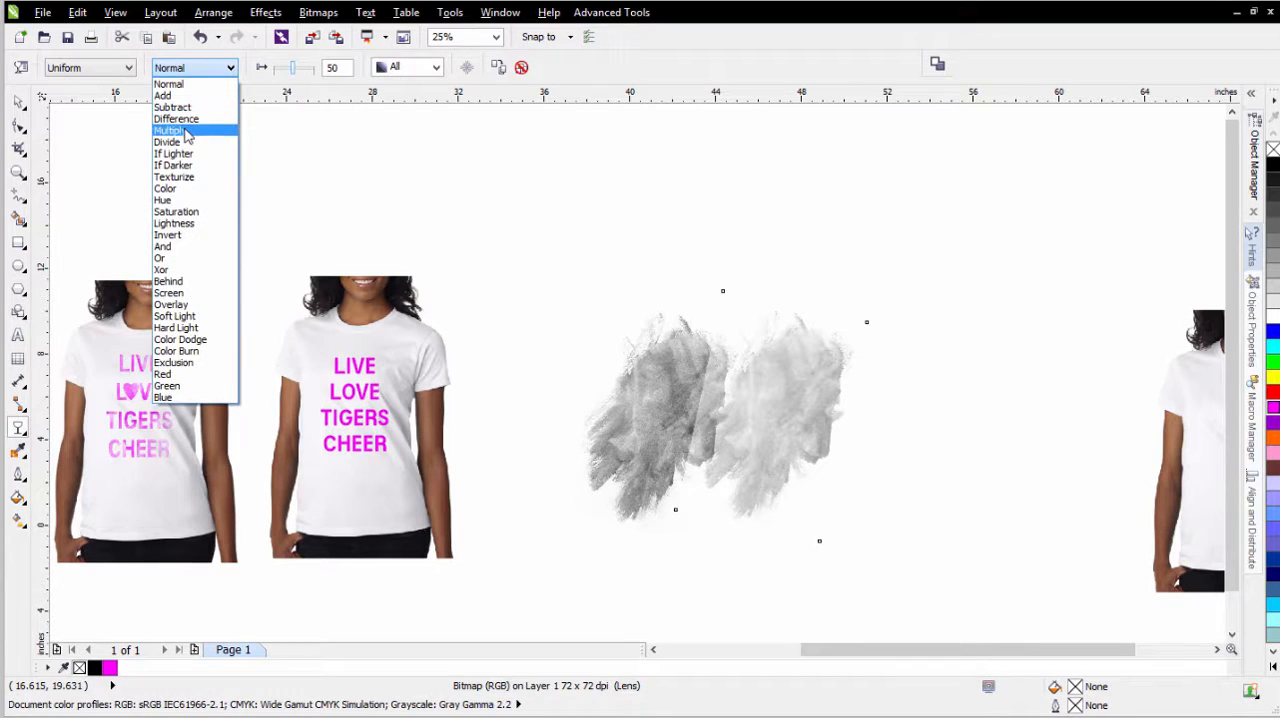
left_click(184, 131)
left_click_drag(294, 70, 260, 70)
scroll(793, 445, "up", 1)
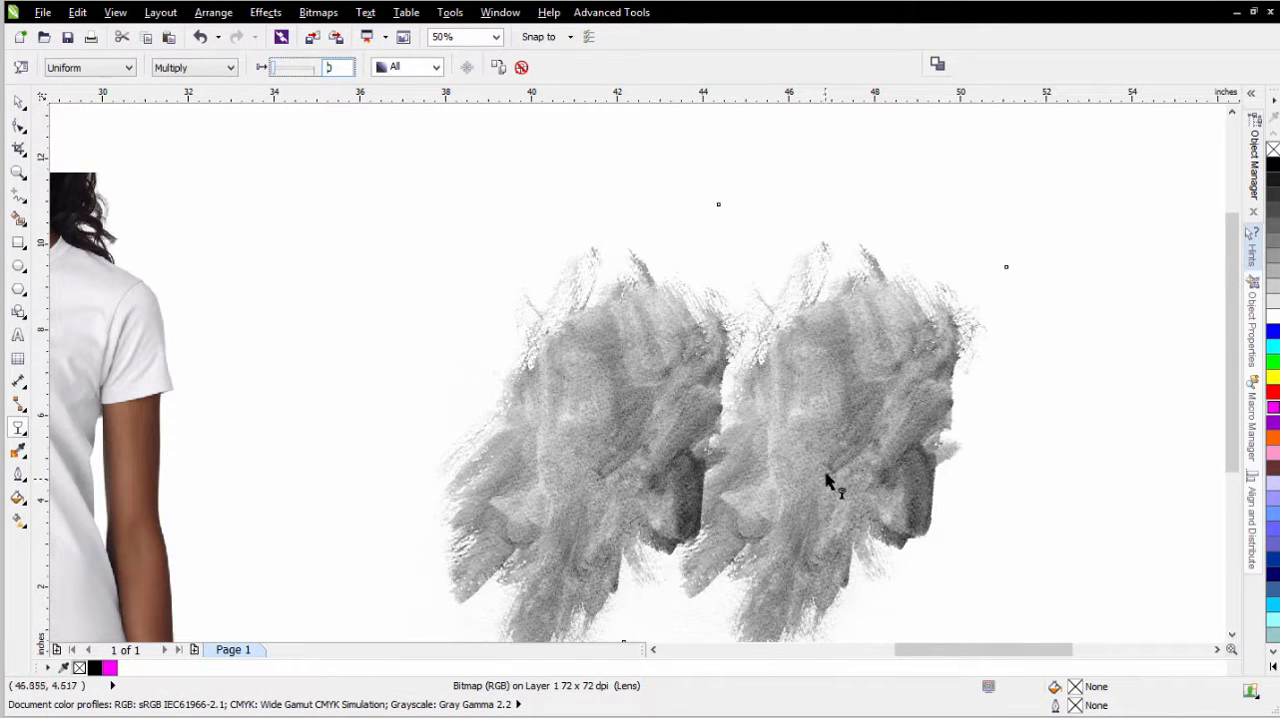
left_click(20, 102)
left_click(877, 357)
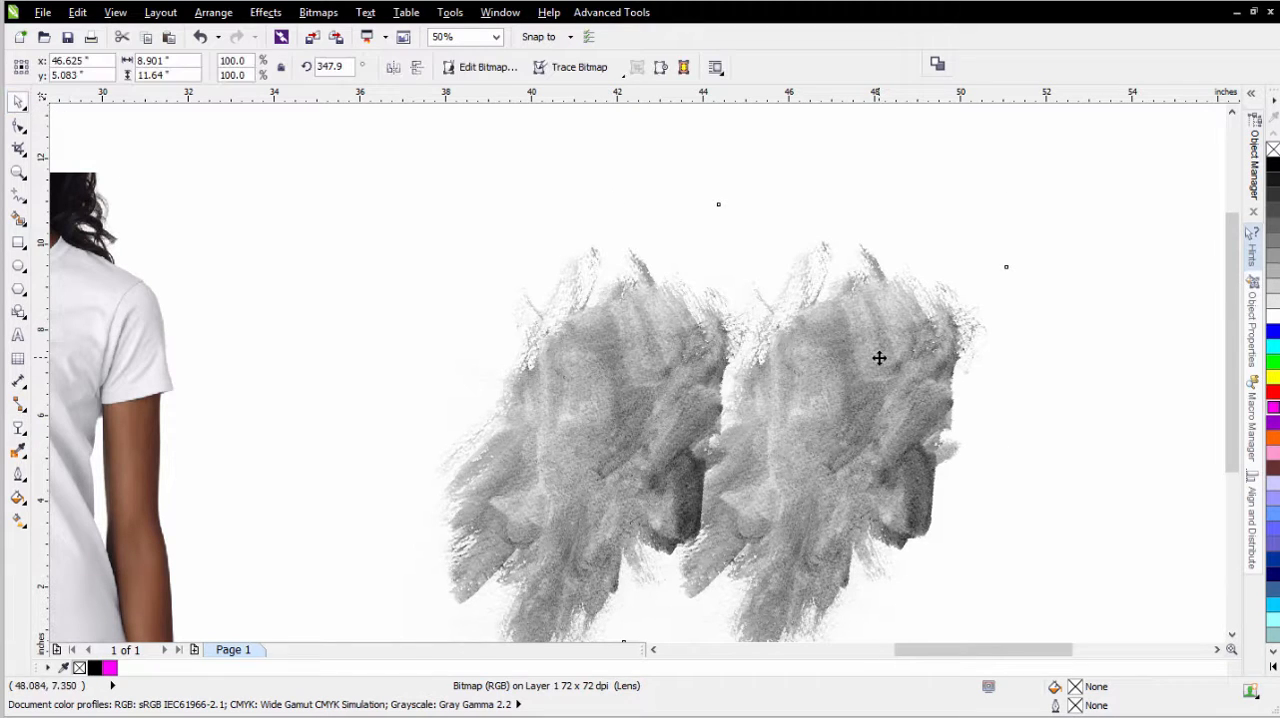
- Rotate the copied watercolor bitmap to about 68.1° and shift it slightly up and to the right, still overlapping the original
left_click_drag(1007, 200, 667, 299)
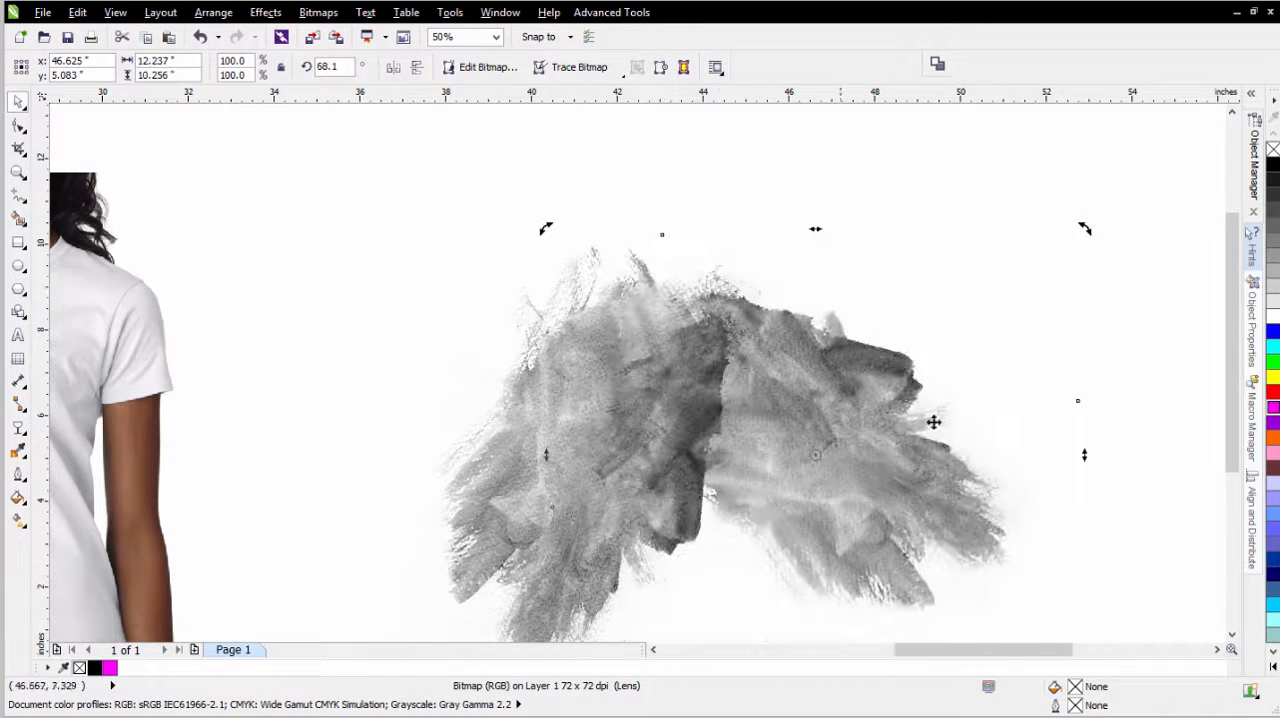
left_click_drag(894, 457, 923, 413)
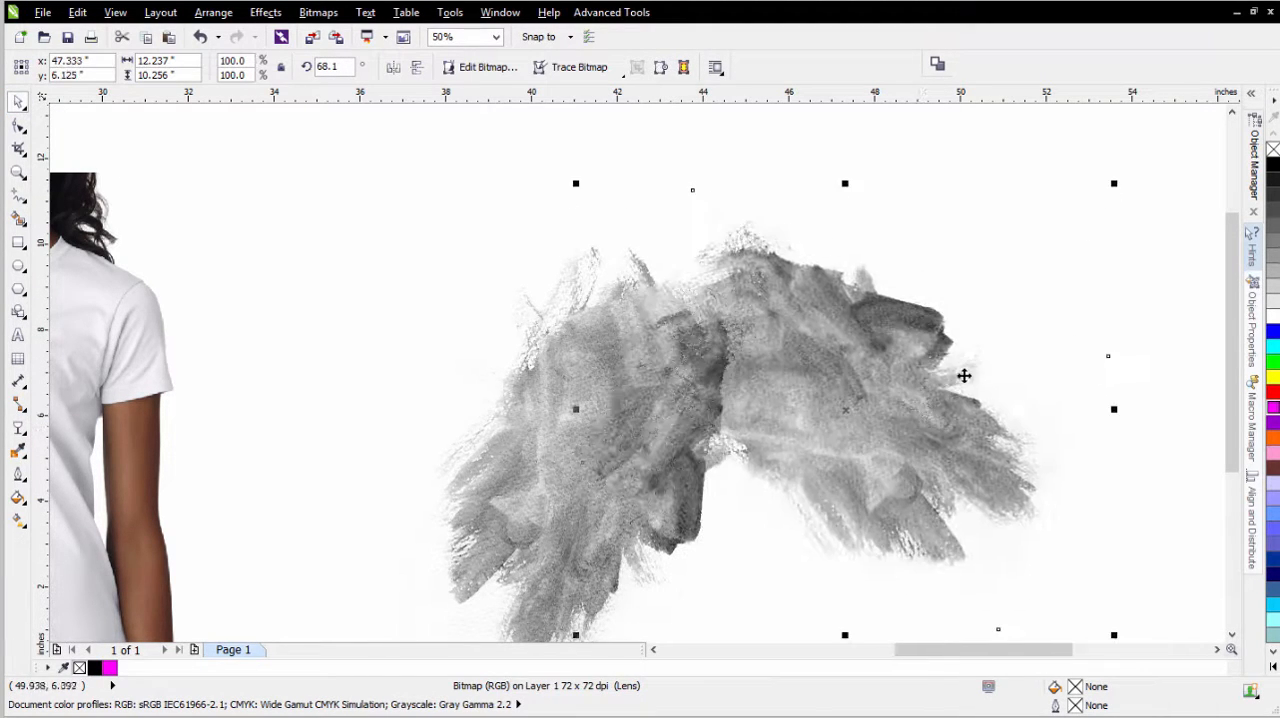
- Place a third watercolor copy in the gap below the other two, scaled to about 65.3% and rotated to about 79.3°
scroll(623, 370, "down", 1)
left_click_drag(623, 370, 580, 472)
left_click_drag(684, 580, 591, 500)
left_click(524, 446)
left_click_drag(600, 346, 612, 446)
left_click_drag(515, 440, 557, 457)
left_click(551, 446)
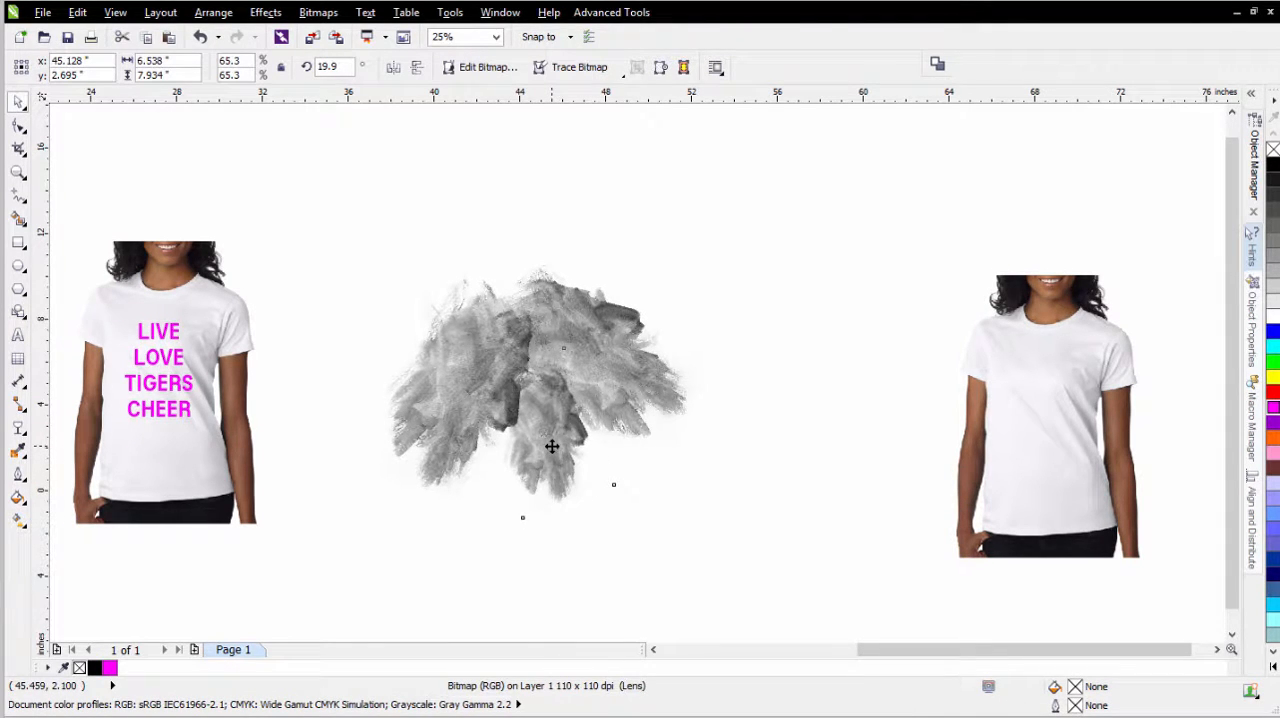
left_click_drag(617, 345, 528, 362)
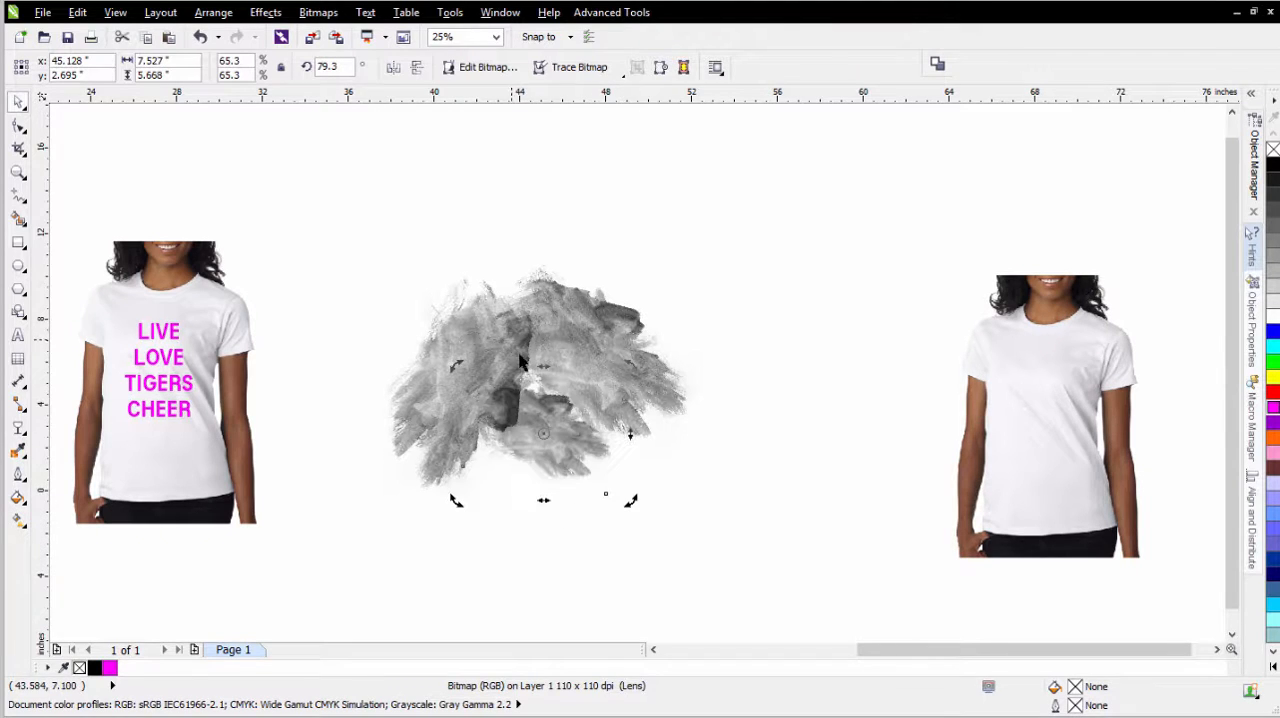
- Enlarge the third watercolor copy to about 96.9% and position it so it fills the gap beneath the other two
left_click(551, 450)
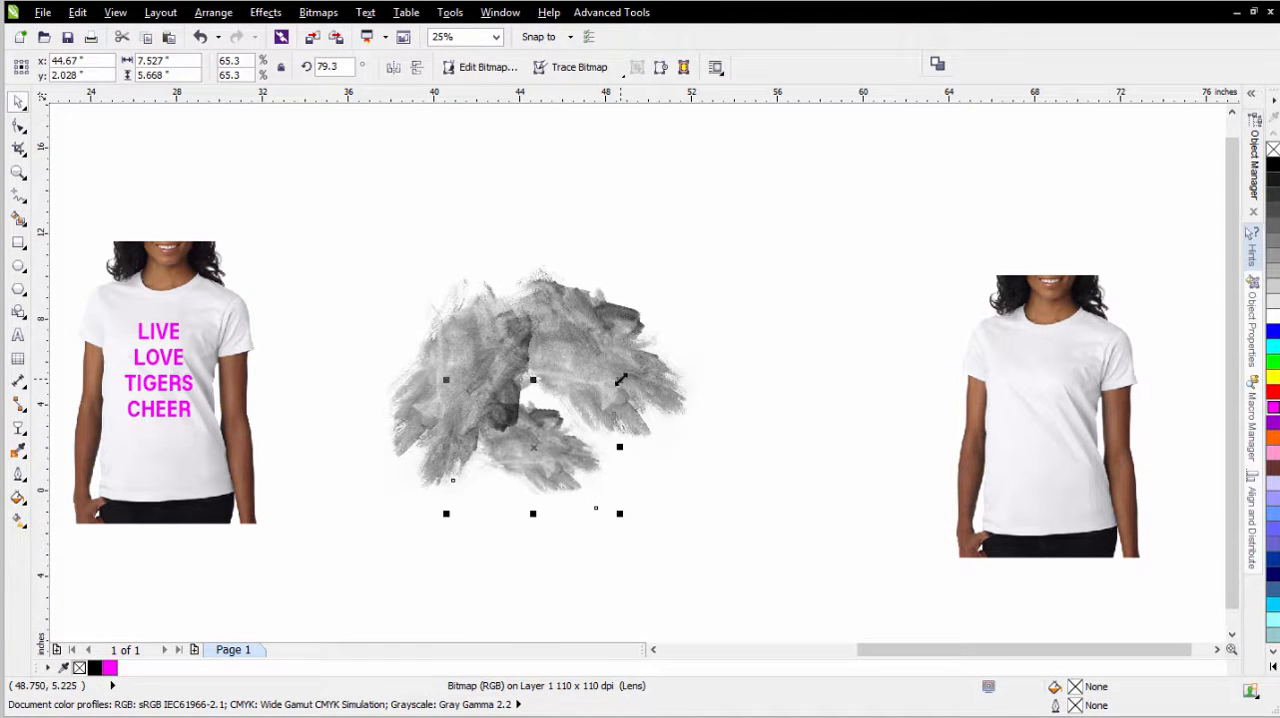
left_click_drag(620, 380, 670, 348)
left_click_drag(567, 435, 554, 456)
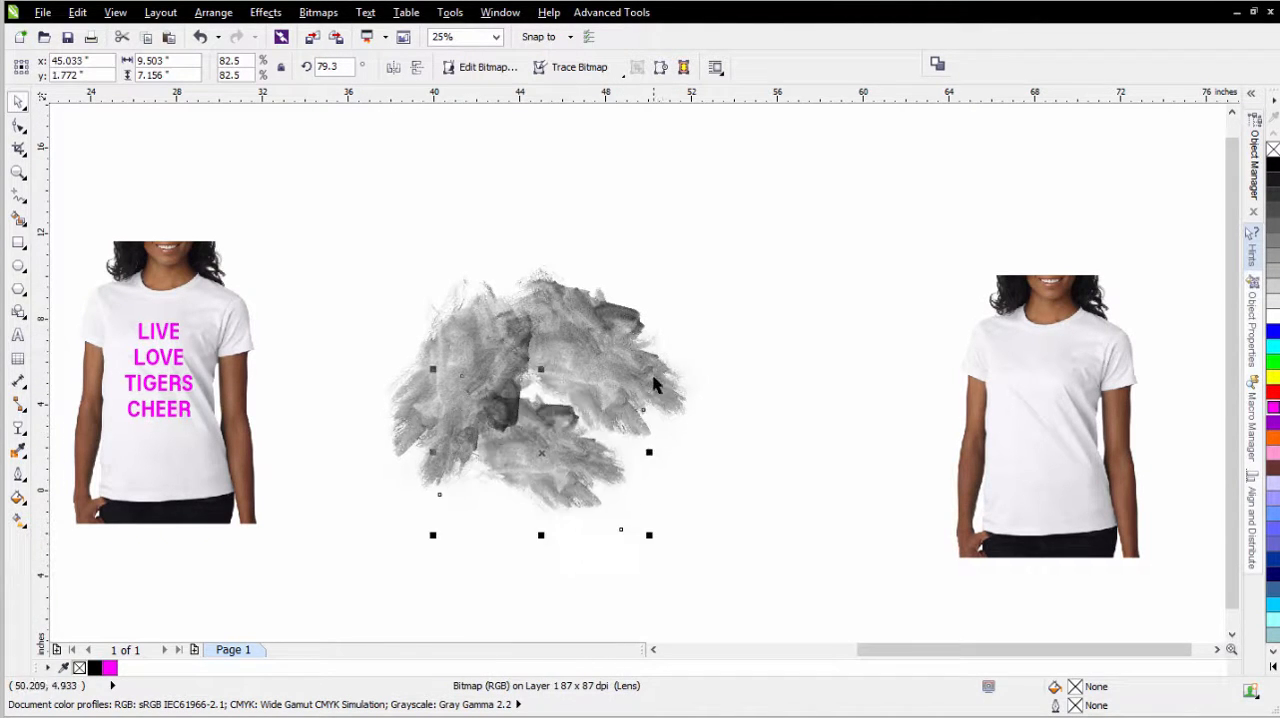
left_click_drag(651, 370, 689, 345)
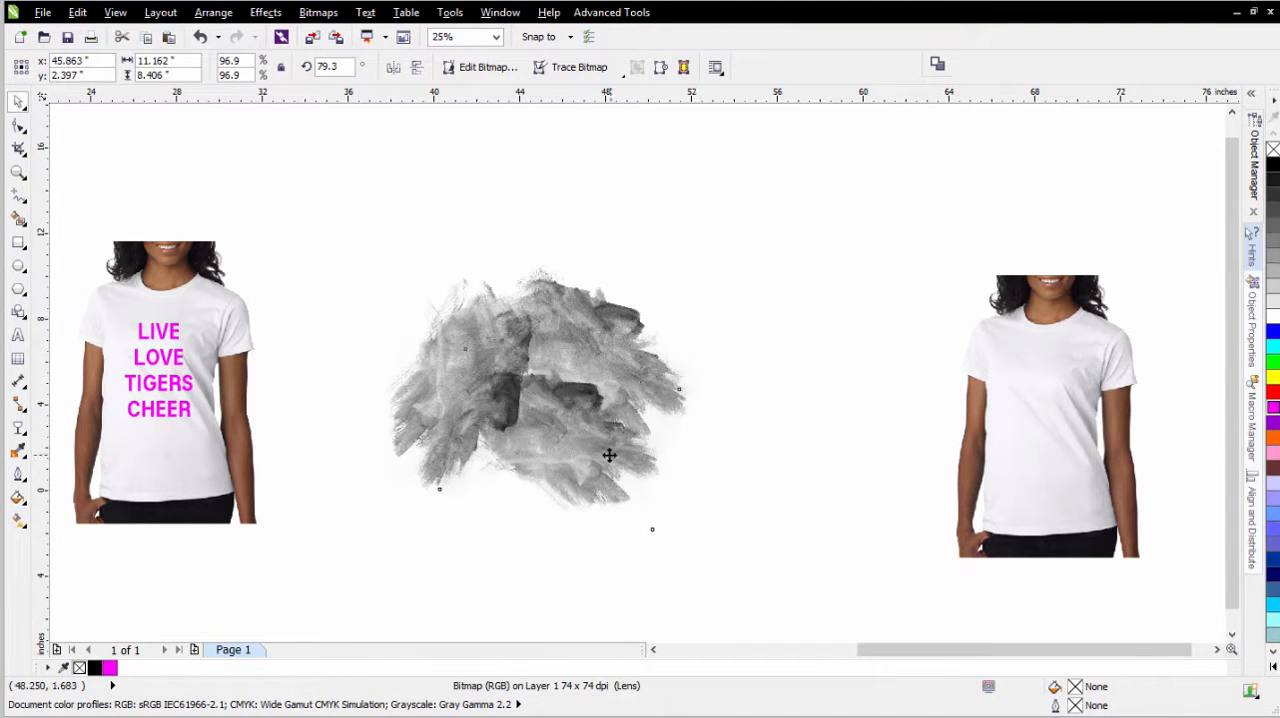
left_click_drag(610, 455, 601, 451)
left_click(757, 366)
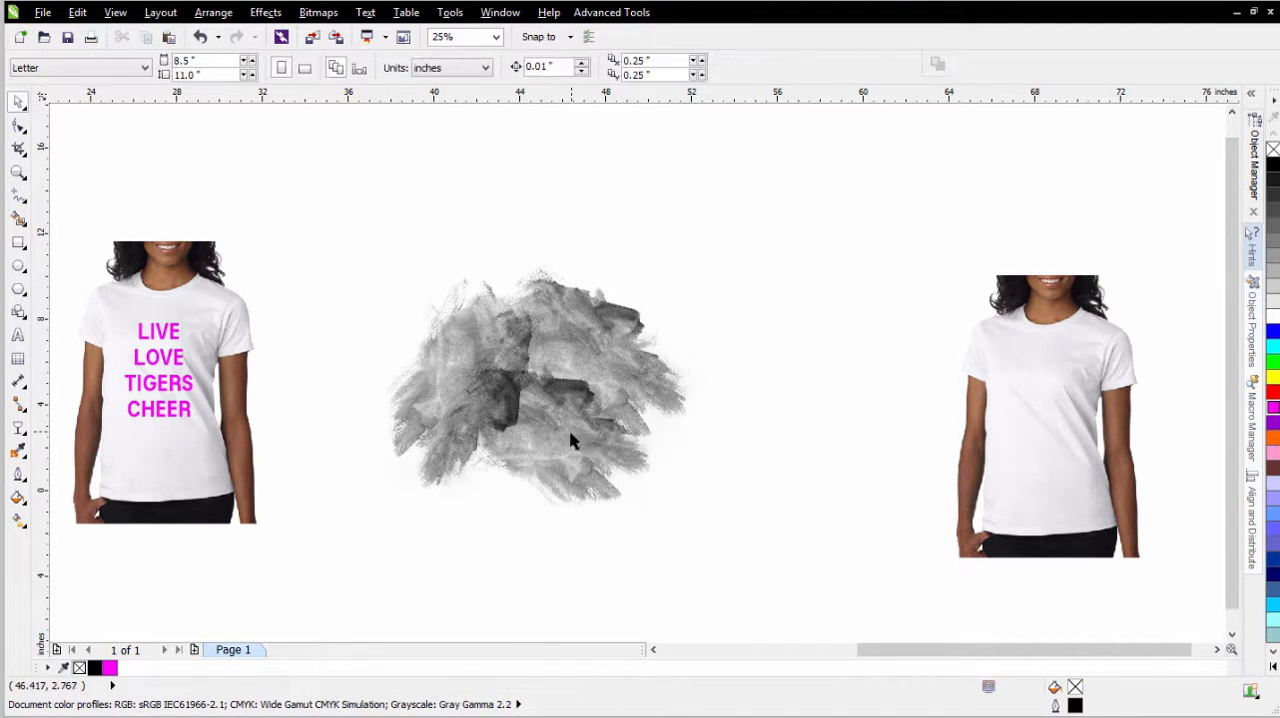
left_click(570, 435)
left_click(561, 471)
left_click(731, 354)
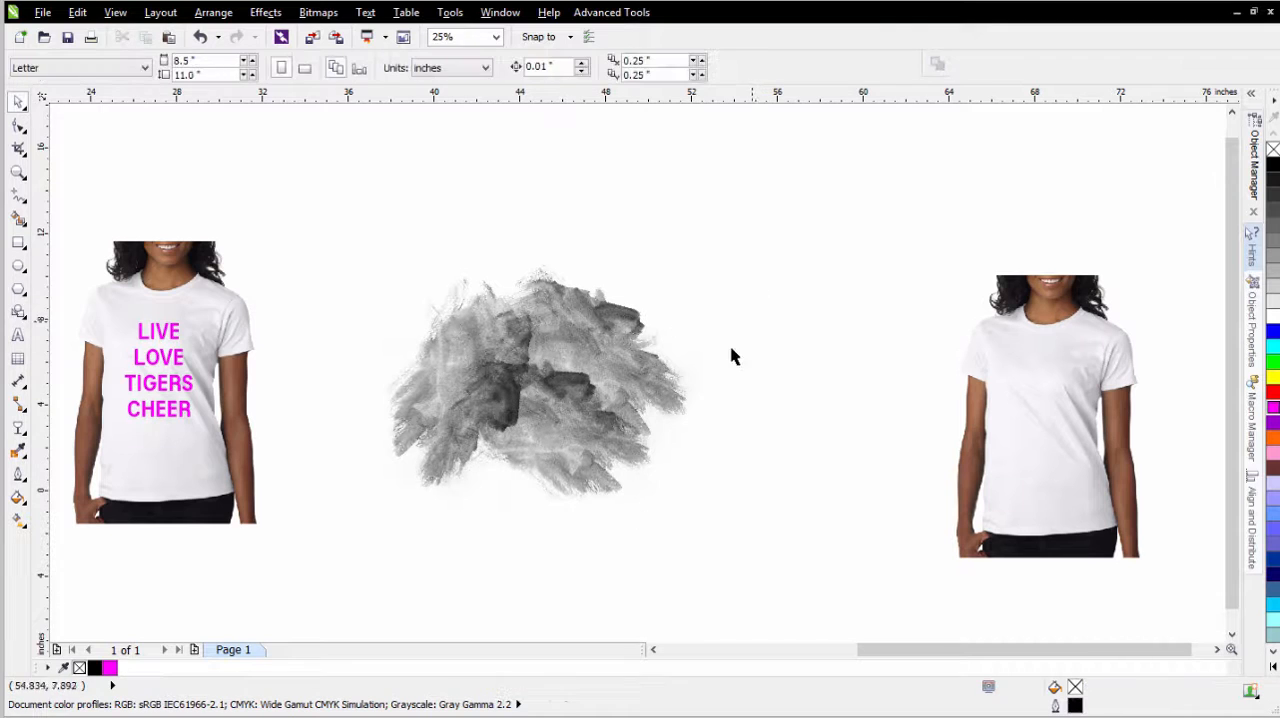
- Copy the three watercolor bitmaps together to the right and mirror the copy horizontally, overlapping the original cluster's right edge
left_click_drag(757, 231, 280, 585)
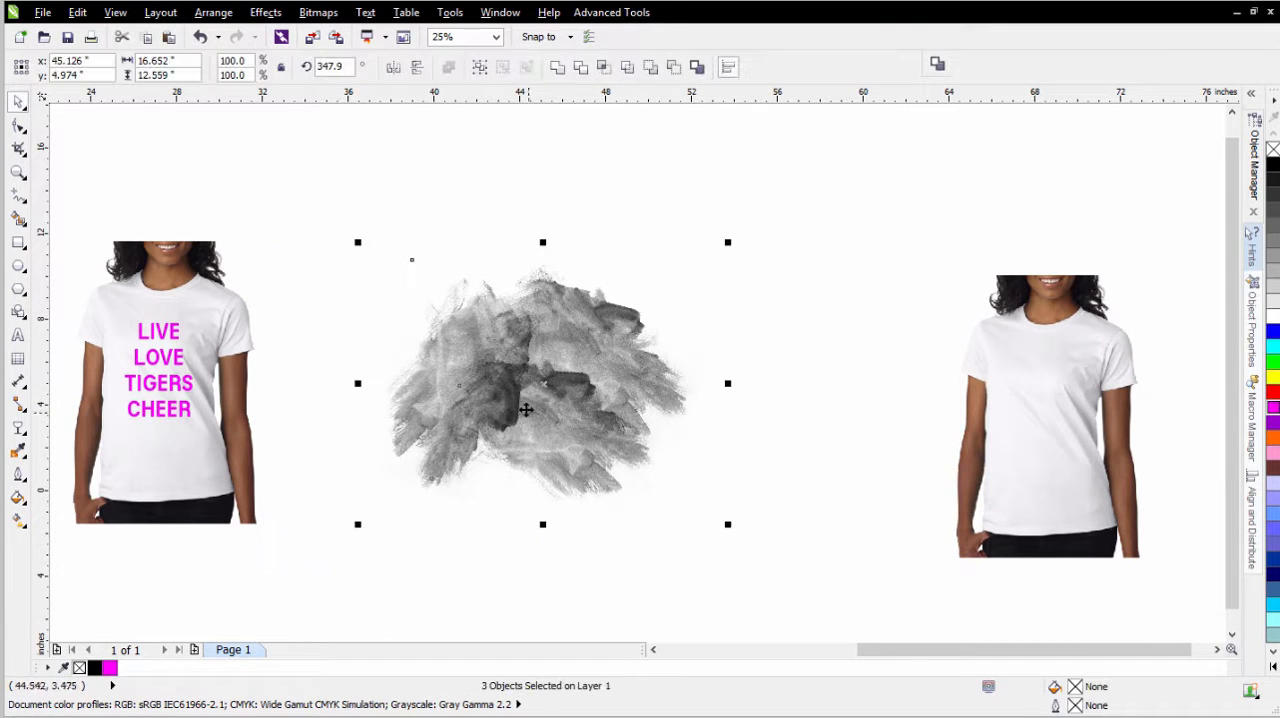
left_click(471, 407)
left_click_drag(494, 405, 740, 400)
left_click(393, 67)
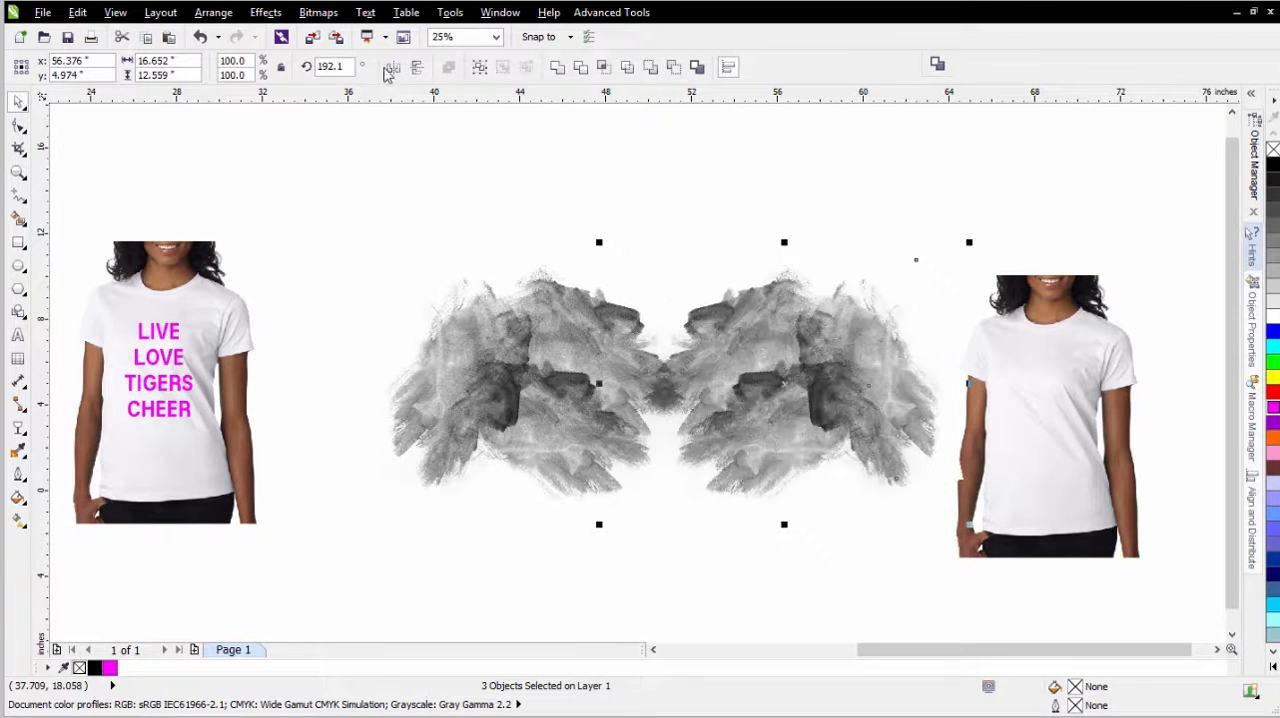
left_click_drag(808, 429, 750, 414)
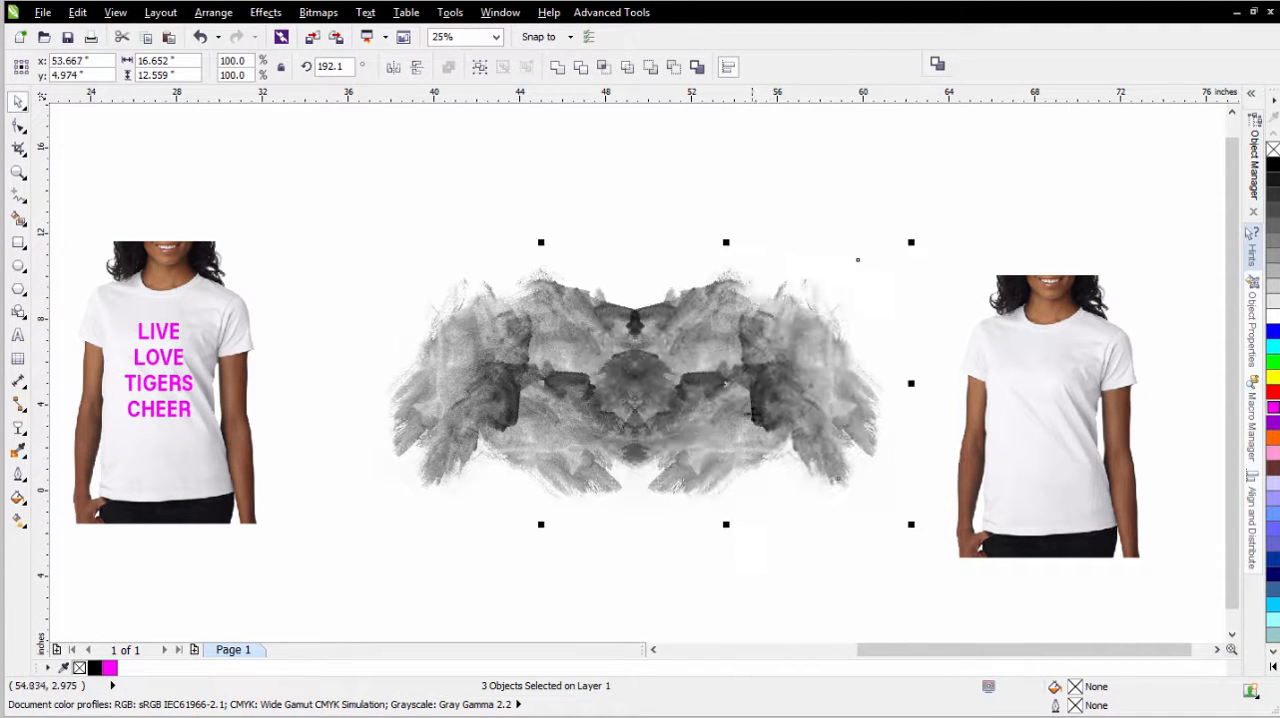
- Mirror the copied watercolor cluster vertically and shift it slightly left and down for a tighter overlap
left_click(417, 70)
left_click_drag(793, 410, 775, 414)
left_click(330, 244)
- Convert all six watercolor bitmaps into one 150 dpi RGB Color (24-bit) bitmap with anti-aliasing and no transparent background
mouse_move(323, 164)
left_mouse_down()
mouse_move(374, 257)
mouse_move(940, 600)
left_mouse_up()
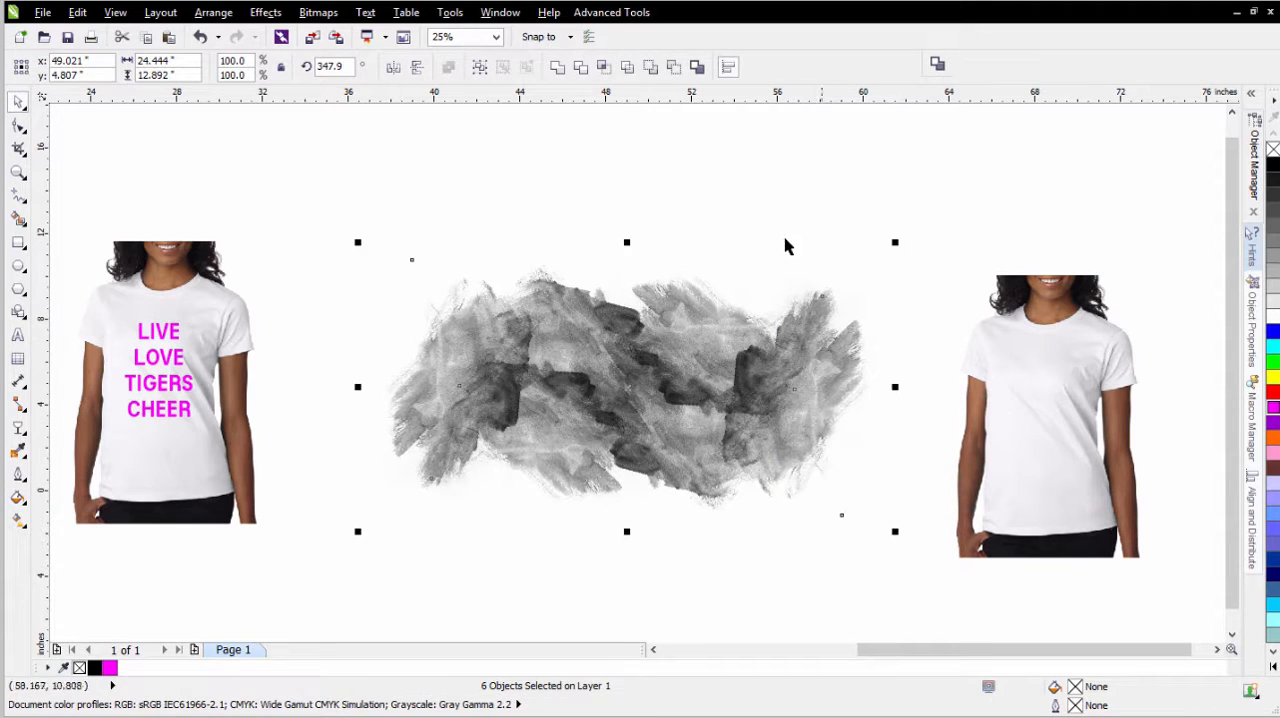
left_click(318, 12)
left_click(345, 31)
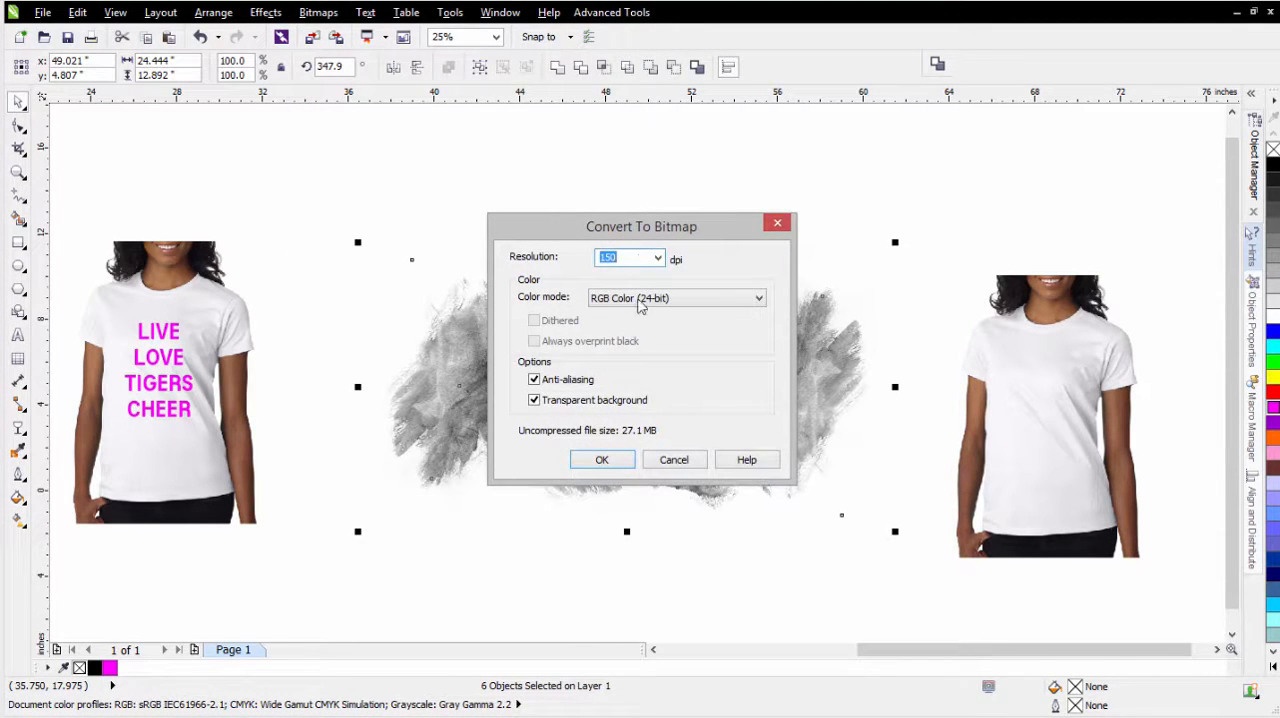
left_click(534, 400)
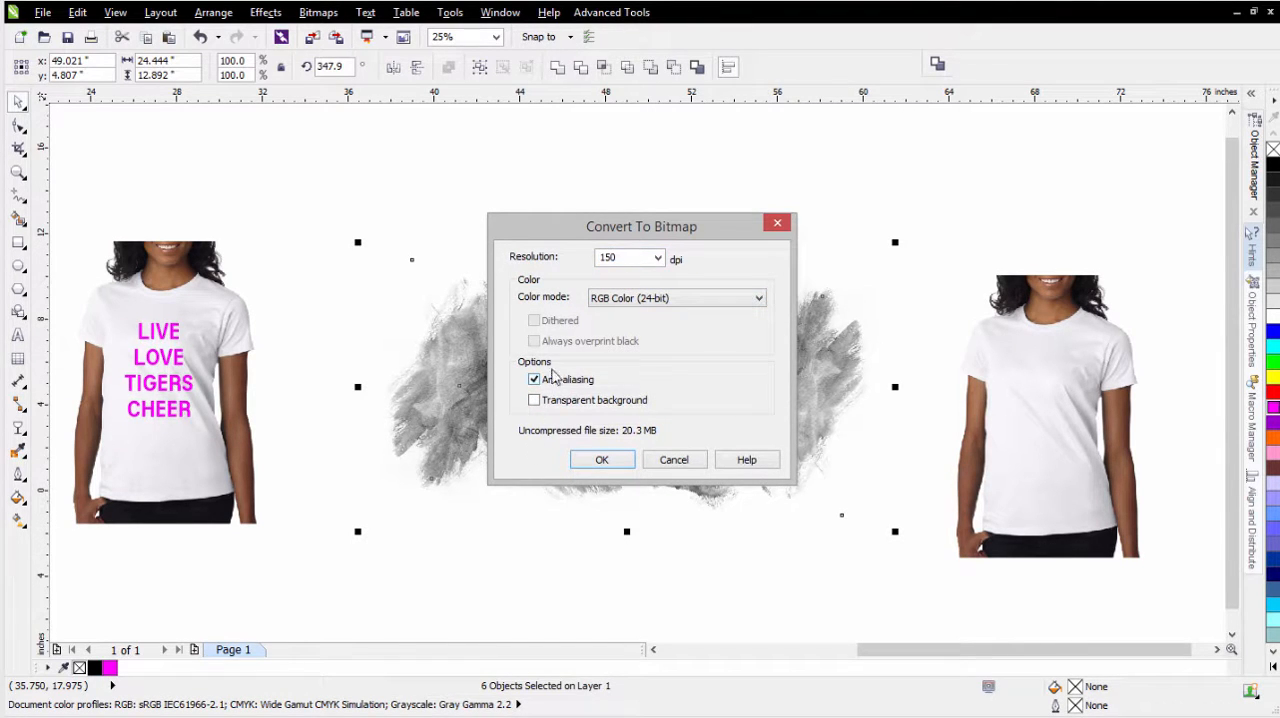
left_click(604, 462)
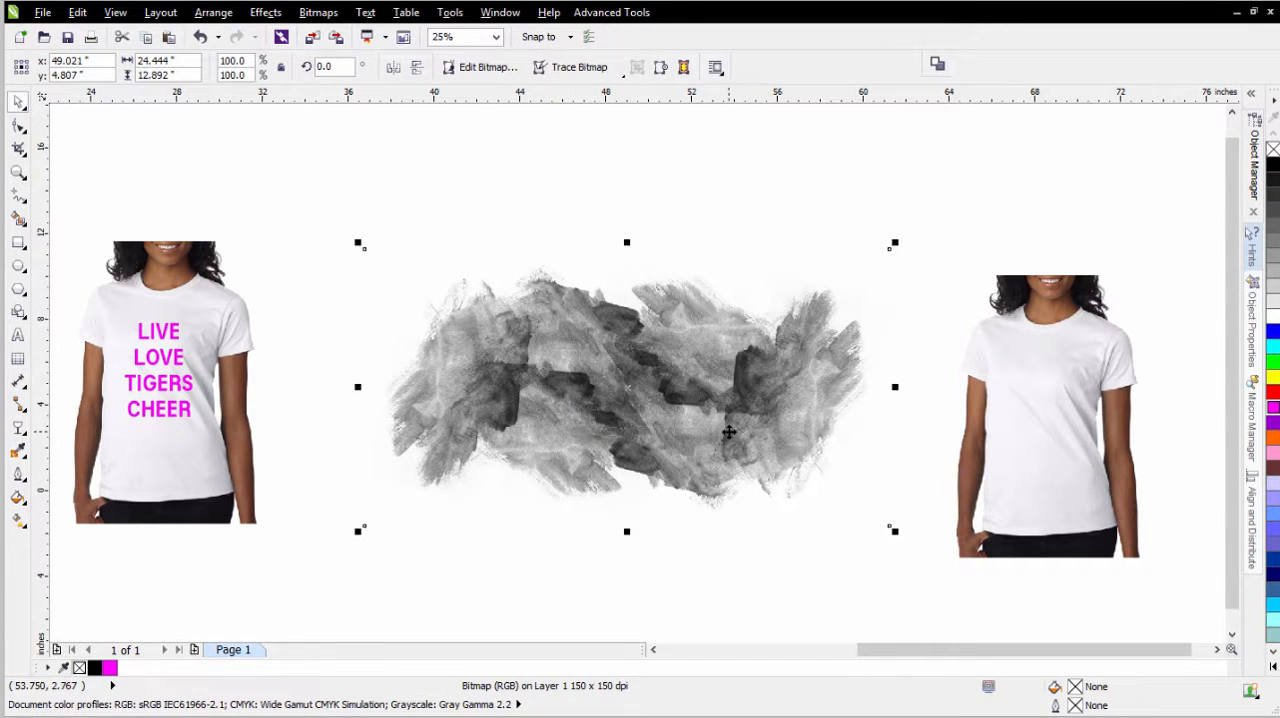
- Move the merged watercolor texture up out of the way and place a copy of the magenta shirt lettering below it
mouse_move(729, 429)
left_mouse_down()
mouse_move(769, 249)
mouse_move(792, 229)
left_mouse_up()
left_click_drag(653, 257, 708, 197)
left_click(430, 445)
left_click_drag(364, 262, 114, 448)
left_click_drag(160, 368, 537, 417)
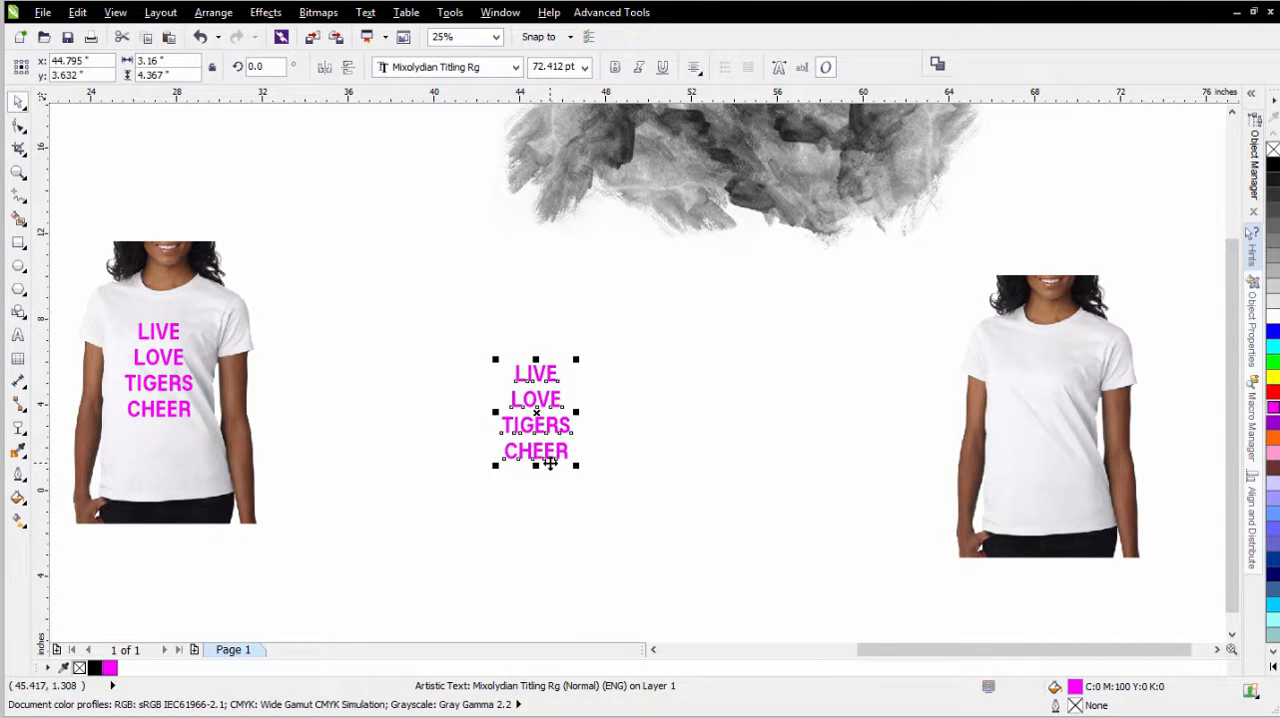
- Enlarge the copied lettering to about 7.5 by 10.4 inches between the shirts and fill it with black
left_click_drag(576, 362, 705, 182)
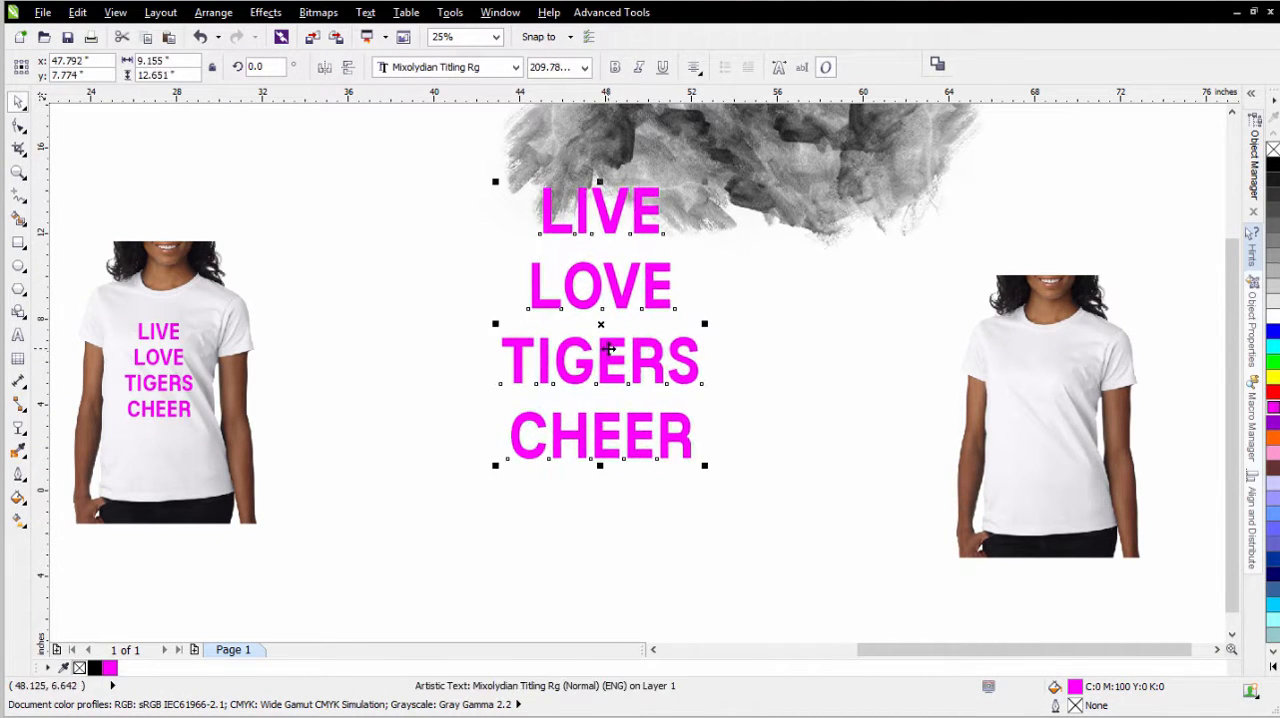
left_click_drag(605, 340, 491, 432)
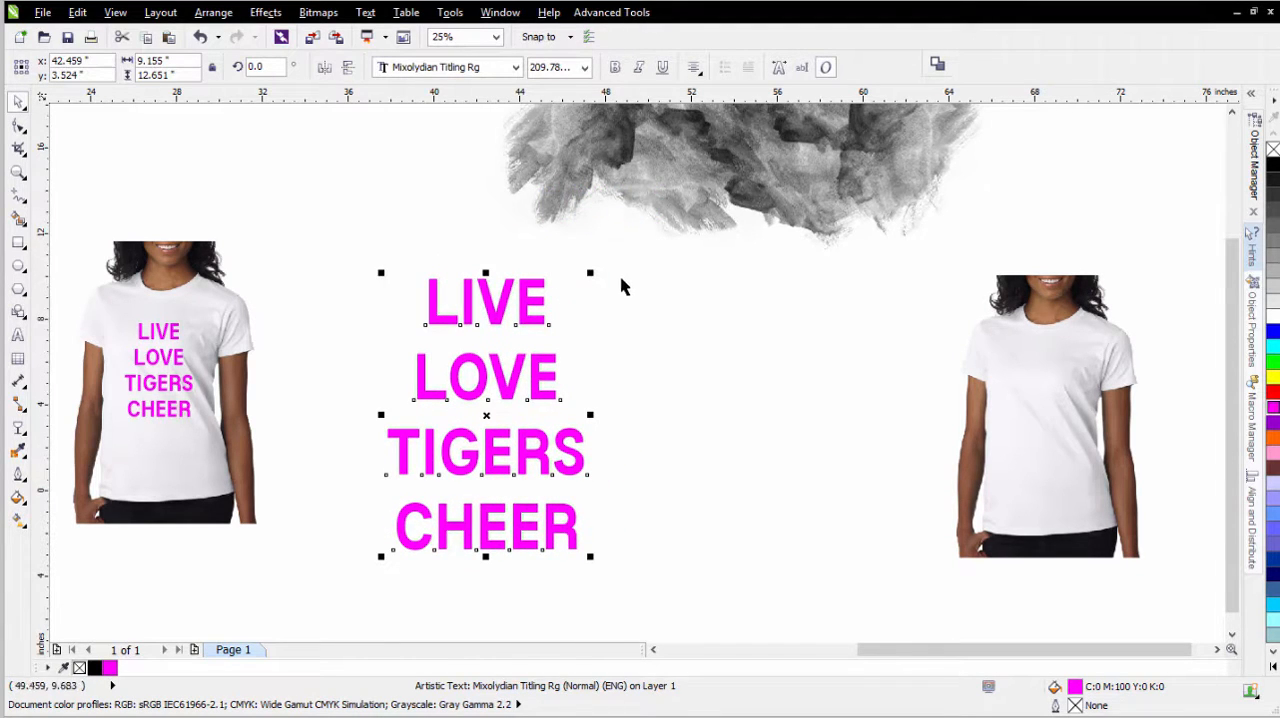
left_click_drag(590, 272, 556, 321)
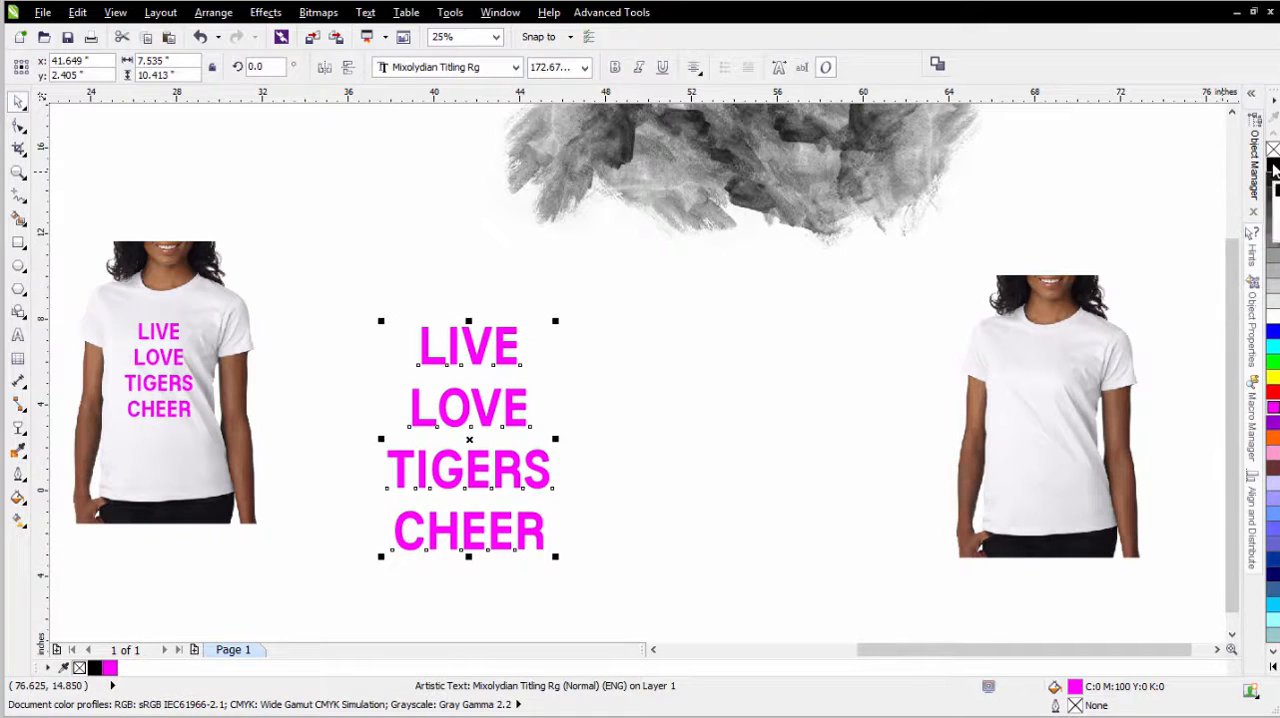
left_click(1273, 165)
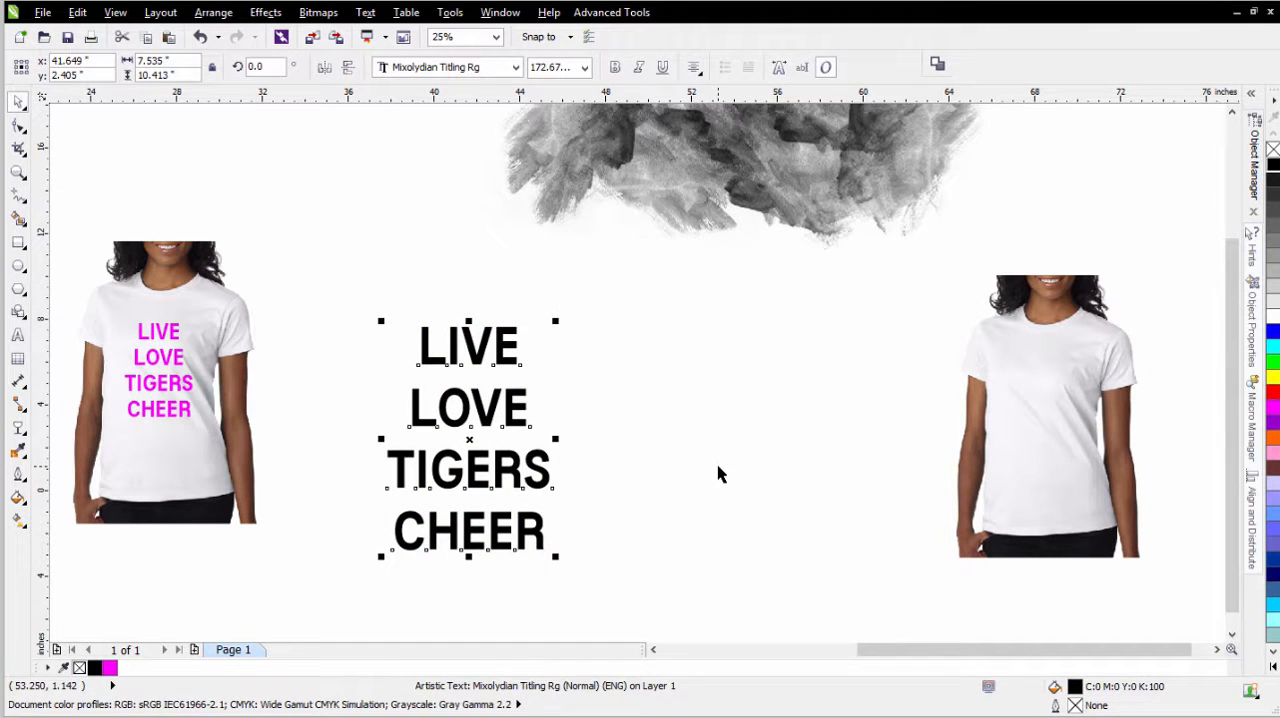
- Draw a five-sided polygon about 3 inches wide and 3.6 inches high to the right of the black lettering
scroll(460, 425, "up", 1)
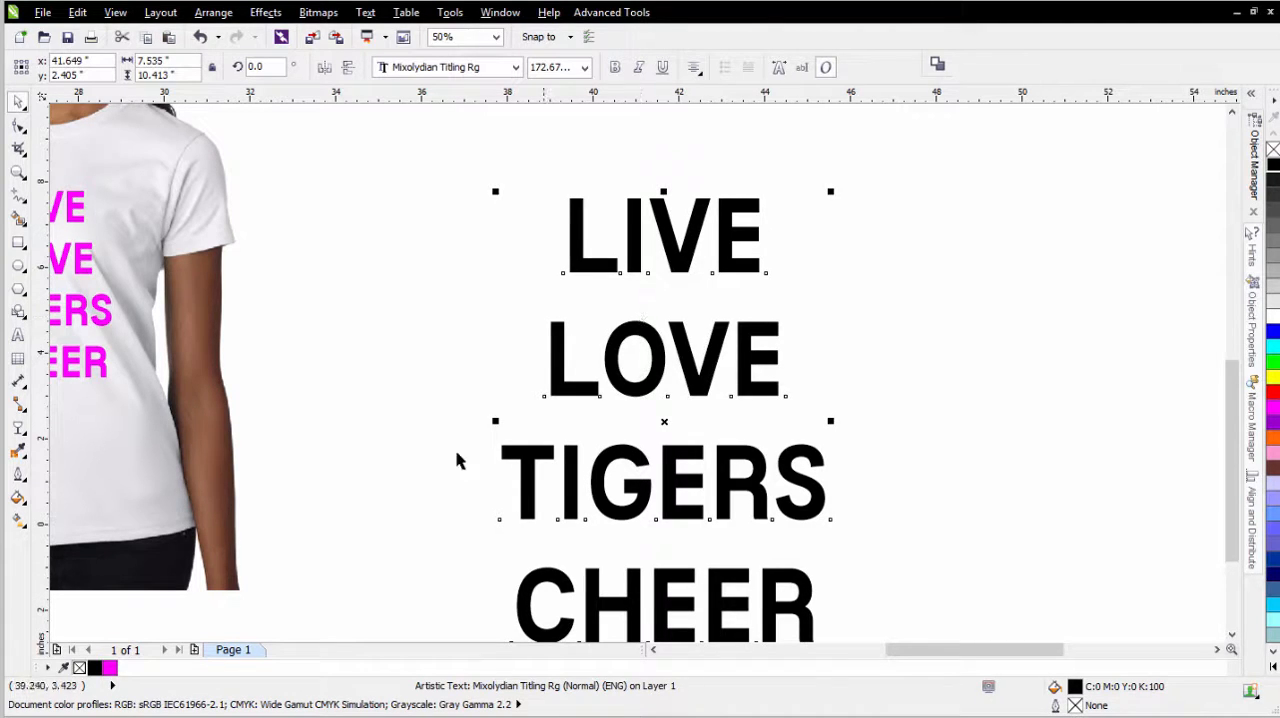
left_click(19, 292)
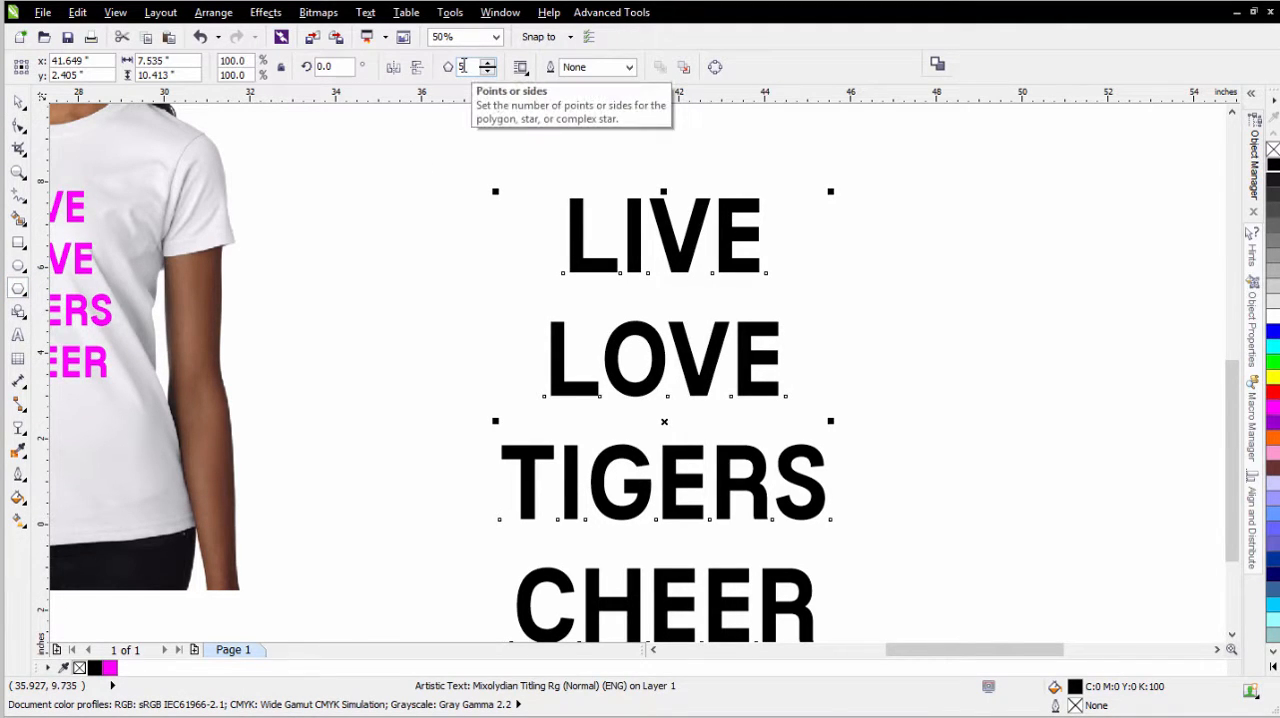
left_click_drag(975, 316, 1108, 486)
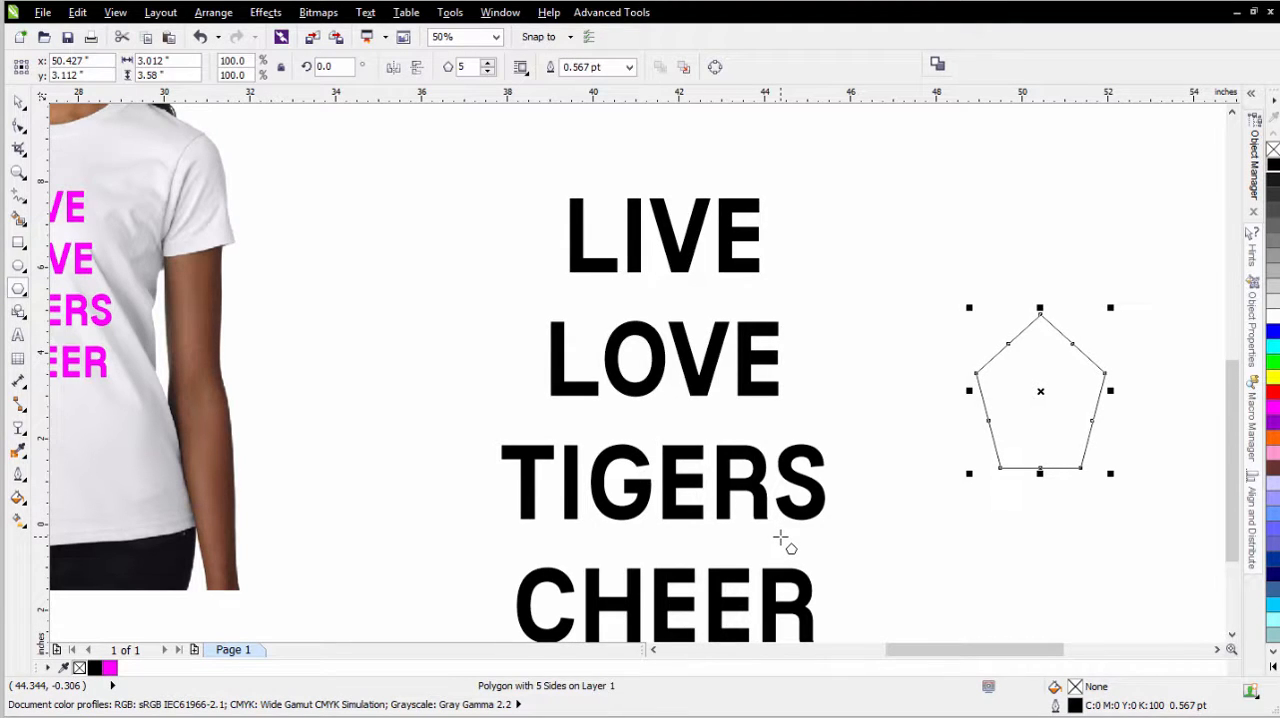
left_click(18, 102)
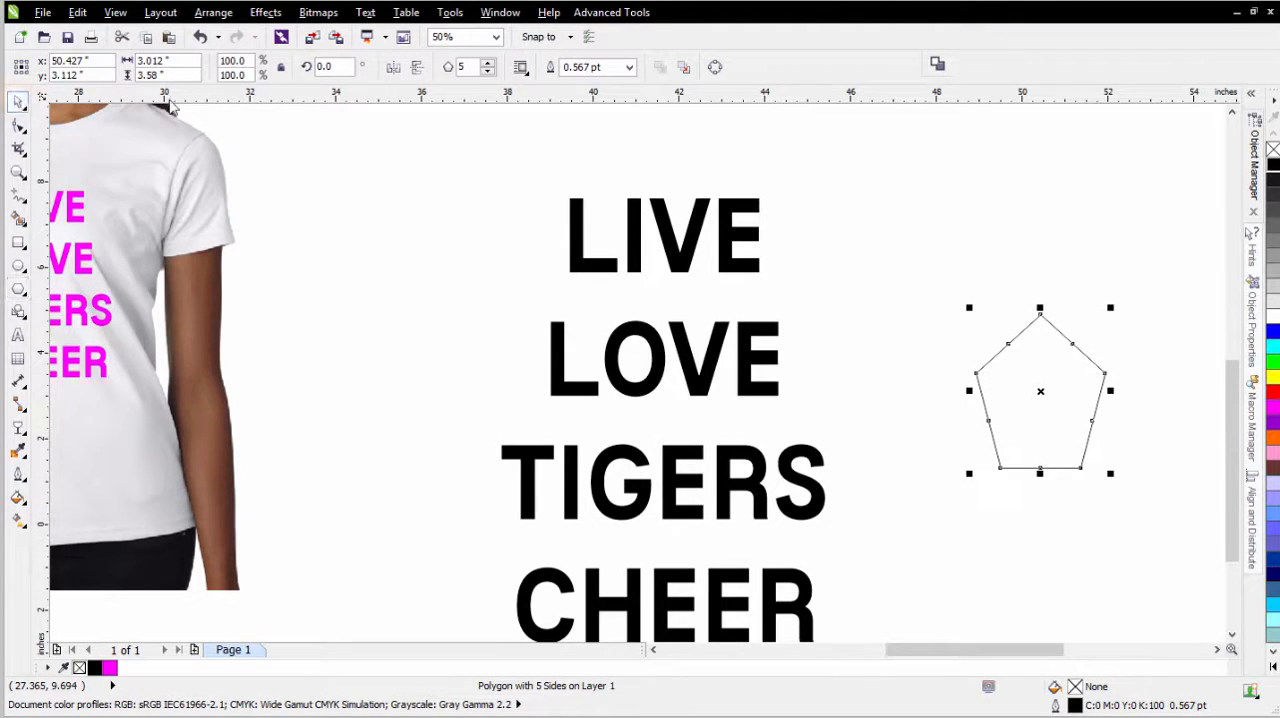
- Mirror the pentagon vertically and convert it to curves
left_click(417, 75)
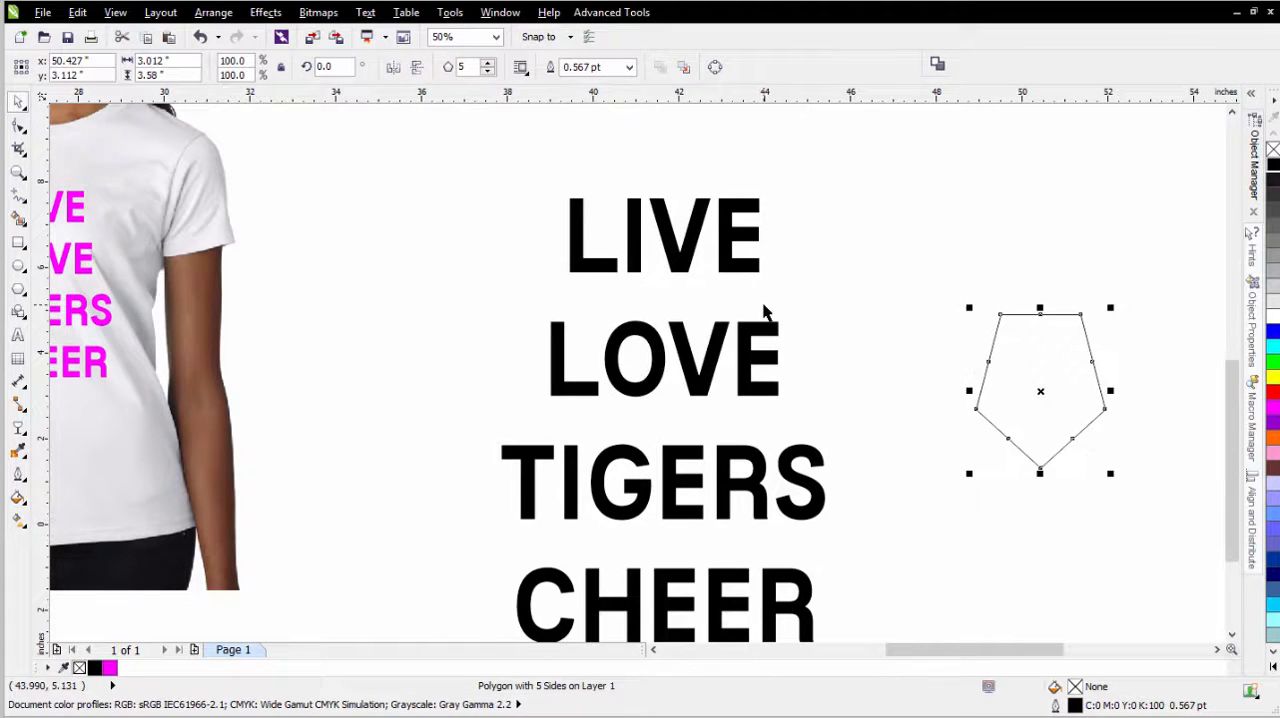
left_click(716, 67)
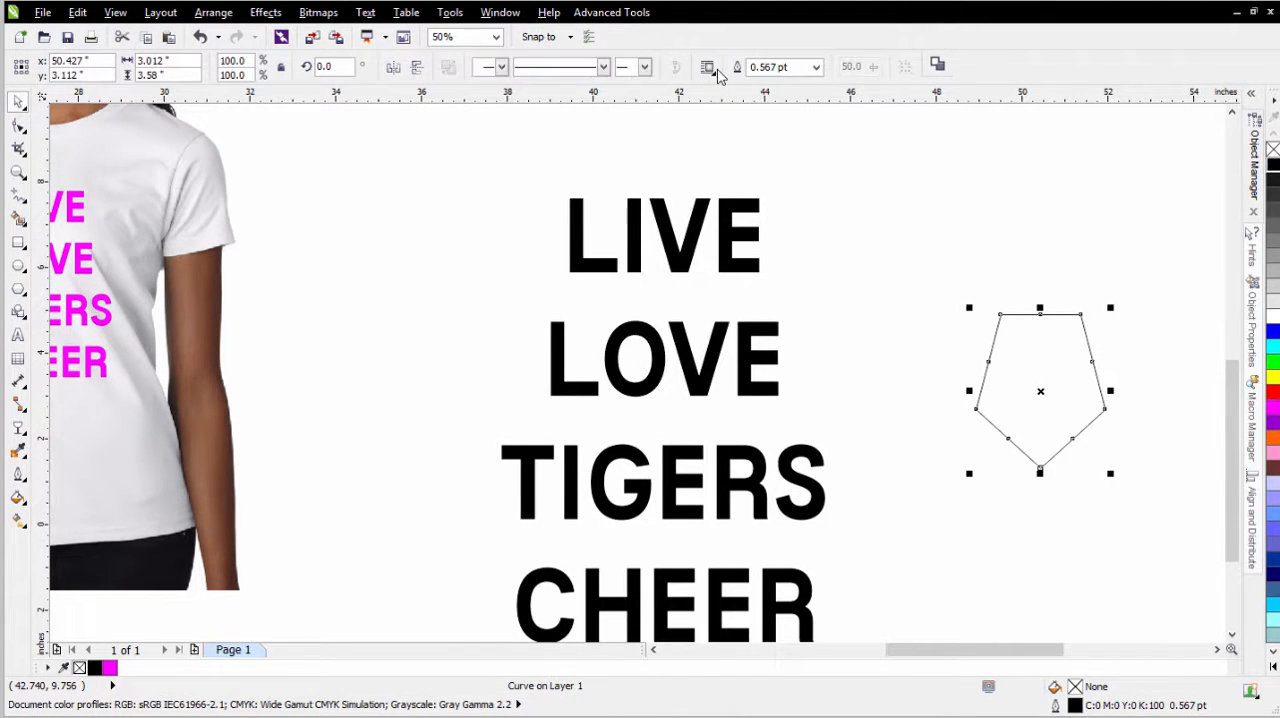
- Pull the pentagon's top-middle node down into a notch and delete the corner and side nodes at its upper left
left_click(18, 127)
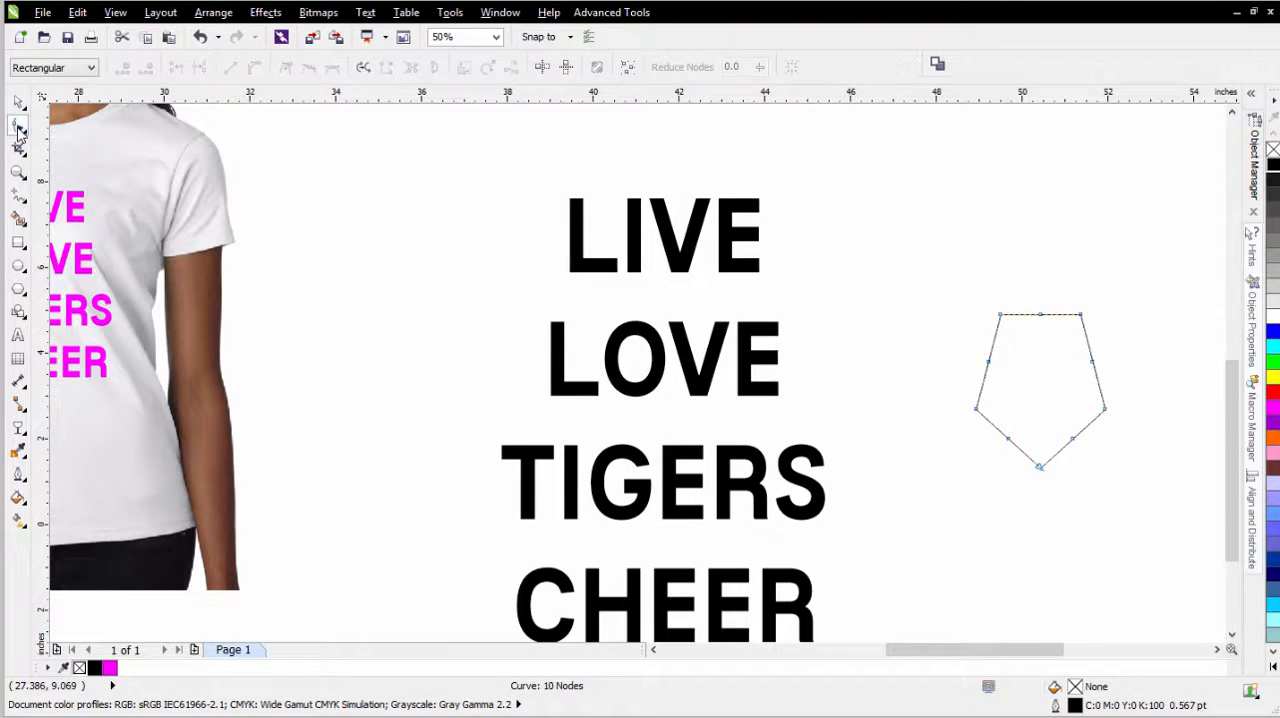
left_click(1040, 315)
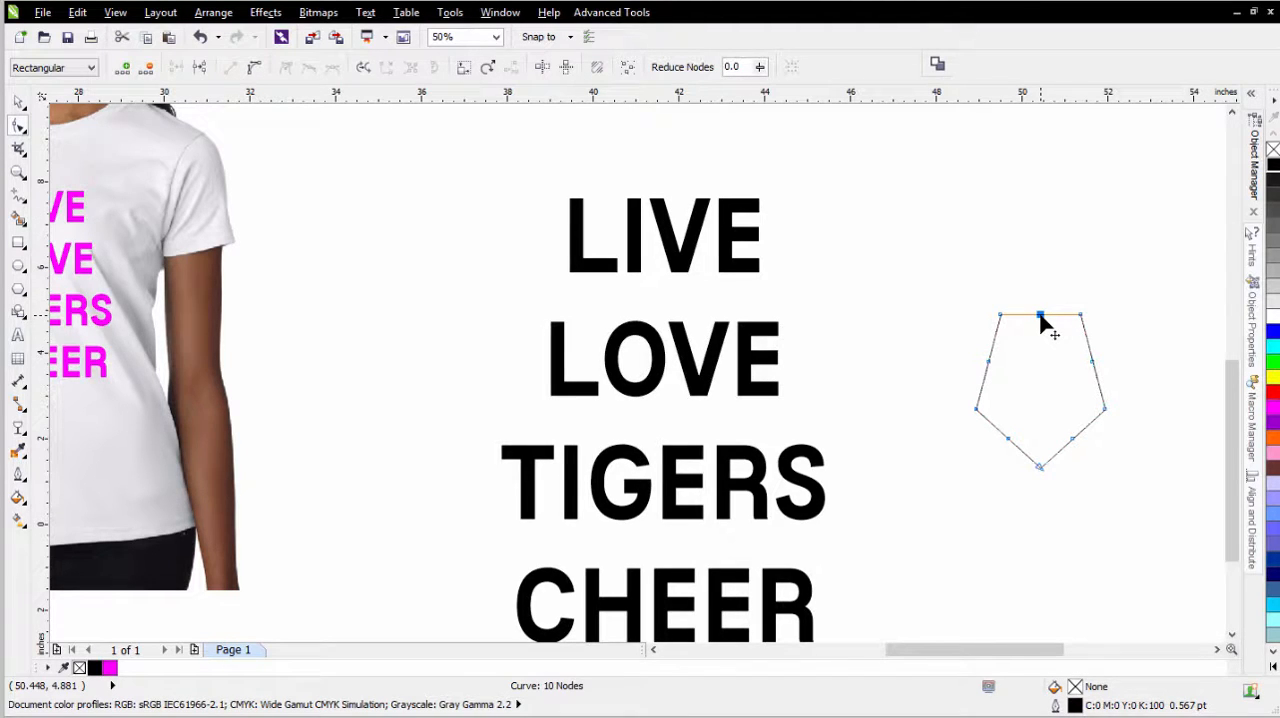
left_click_drag(1040, 316, 1043, 353)
left_click_drag(958, 287, 1018, 390)
key("Delete")
left_click_drag(1060, 292, 1123, 349)
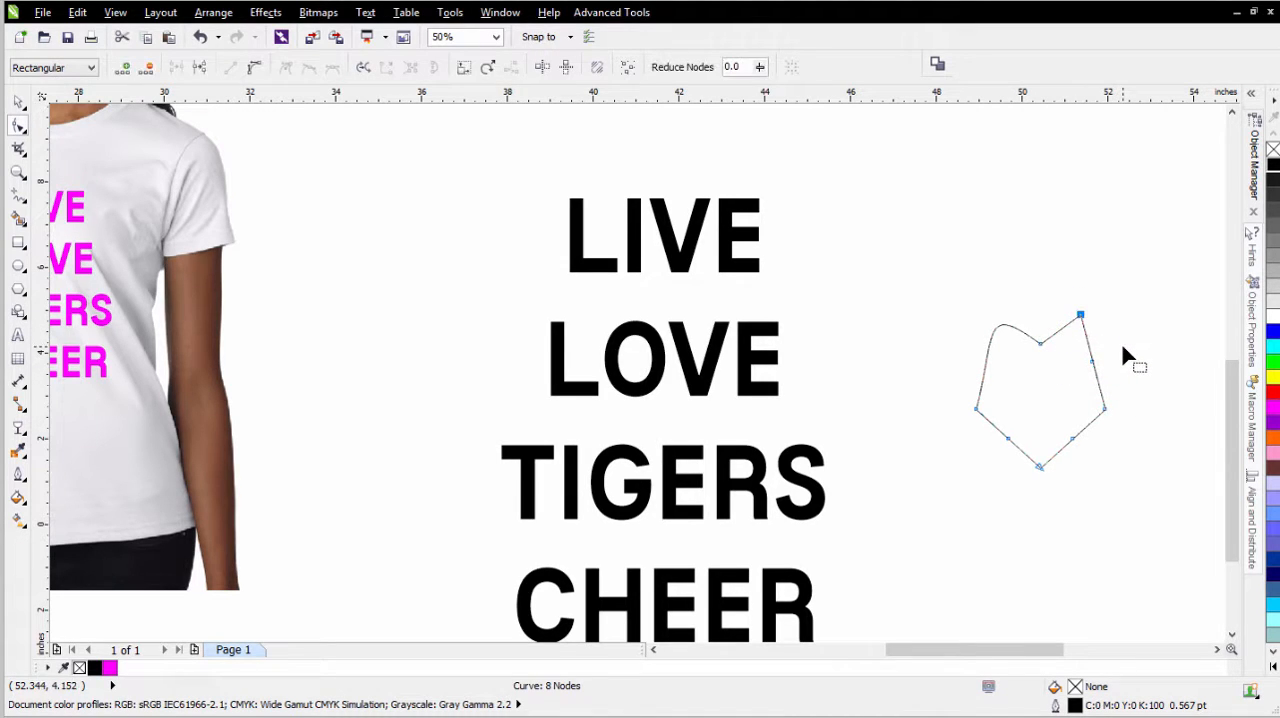
key("Delete")
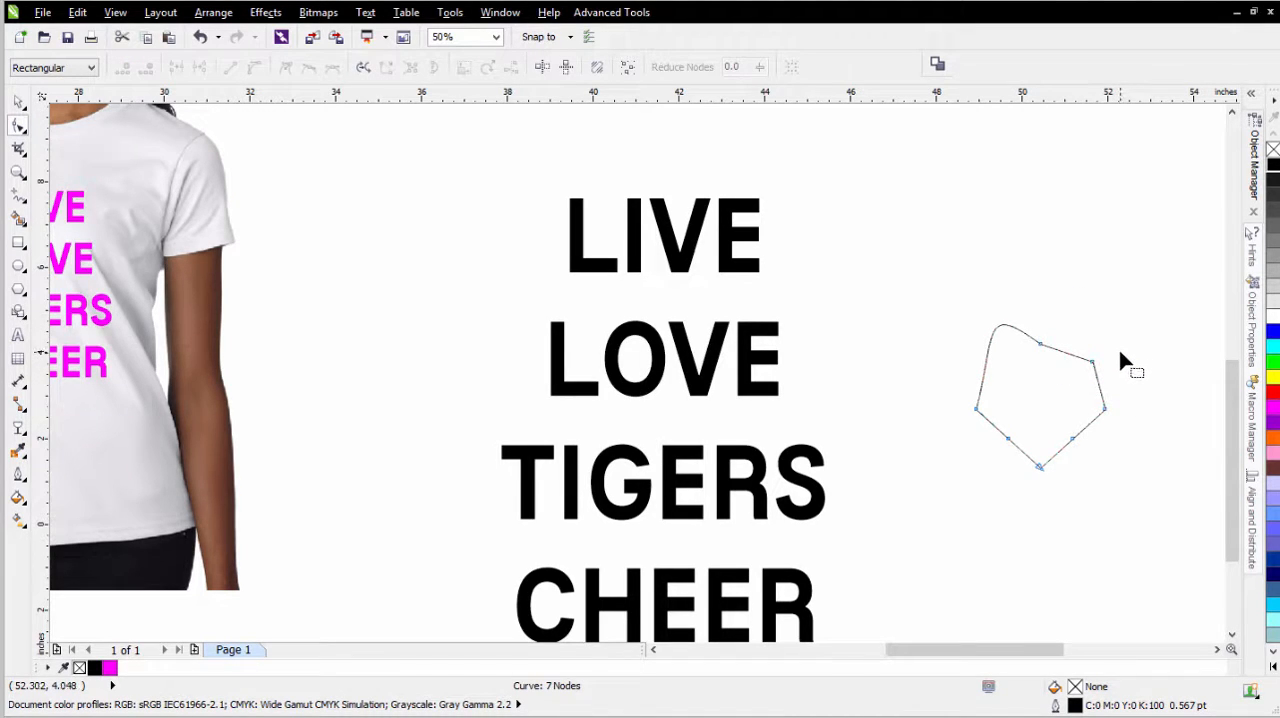
key("ctrl+z")
- Delete the remaining side nodes so only the top notch and bottom point are left, forming a rounded heart
left_click_drag(1062, 284, 1065, 500)
key("Delete")
key("Delete")
left_click_drag(934, 381, 1025, 480)
key("Delete")
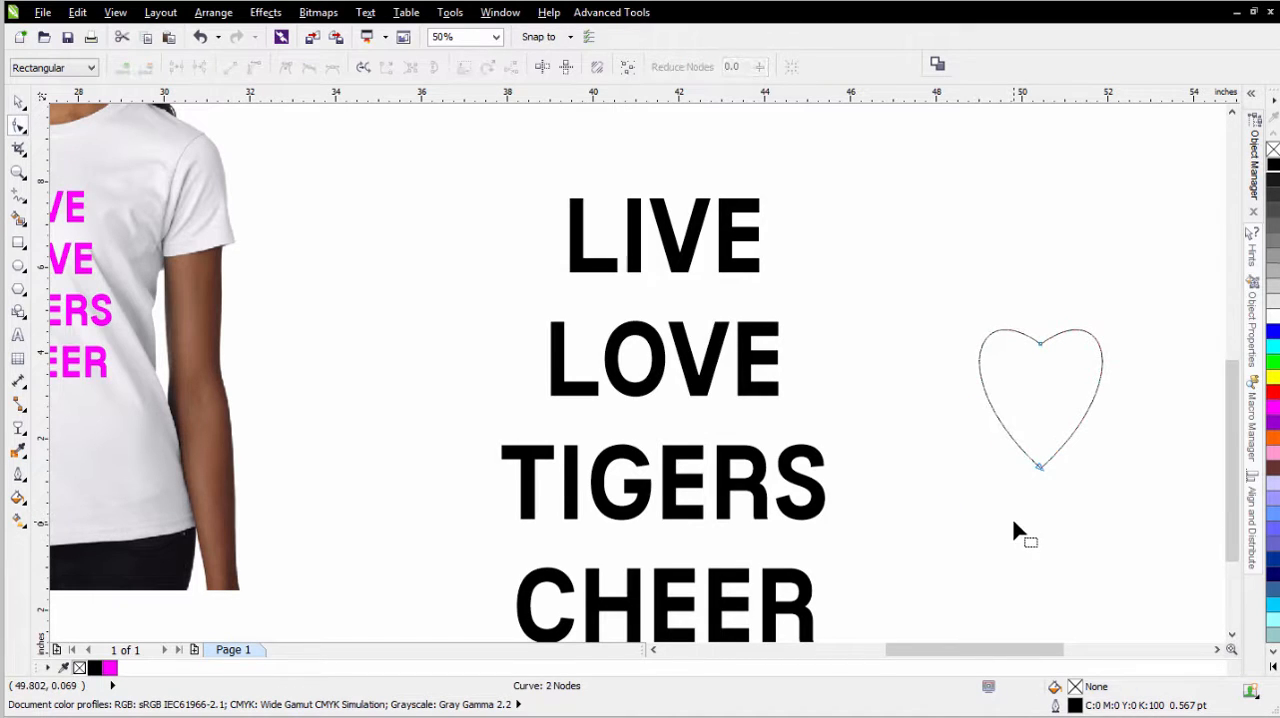
- Scale the heart down to about 1.41 by 1.83 inches and place it over the O in LOVE
left_click(18, 101)
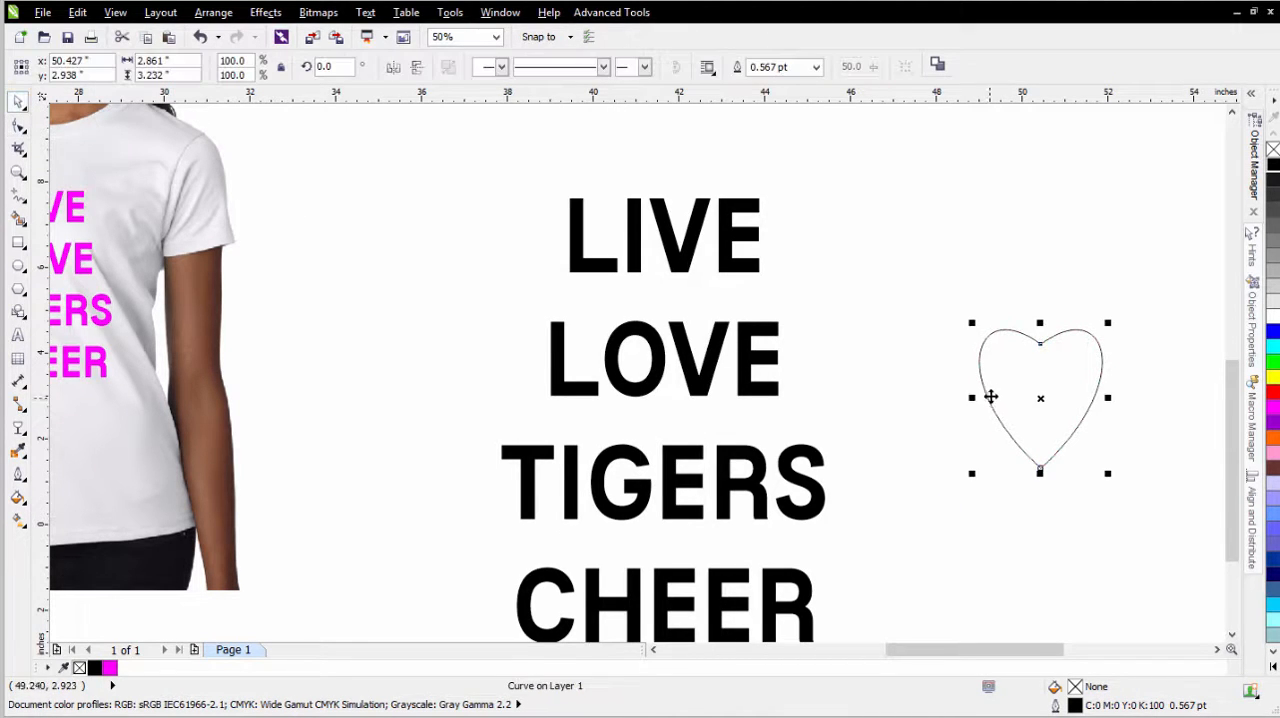
left_click_drag(1040, 323, 1040, 405)
left_click_drag(1003, 443, 635, 311)
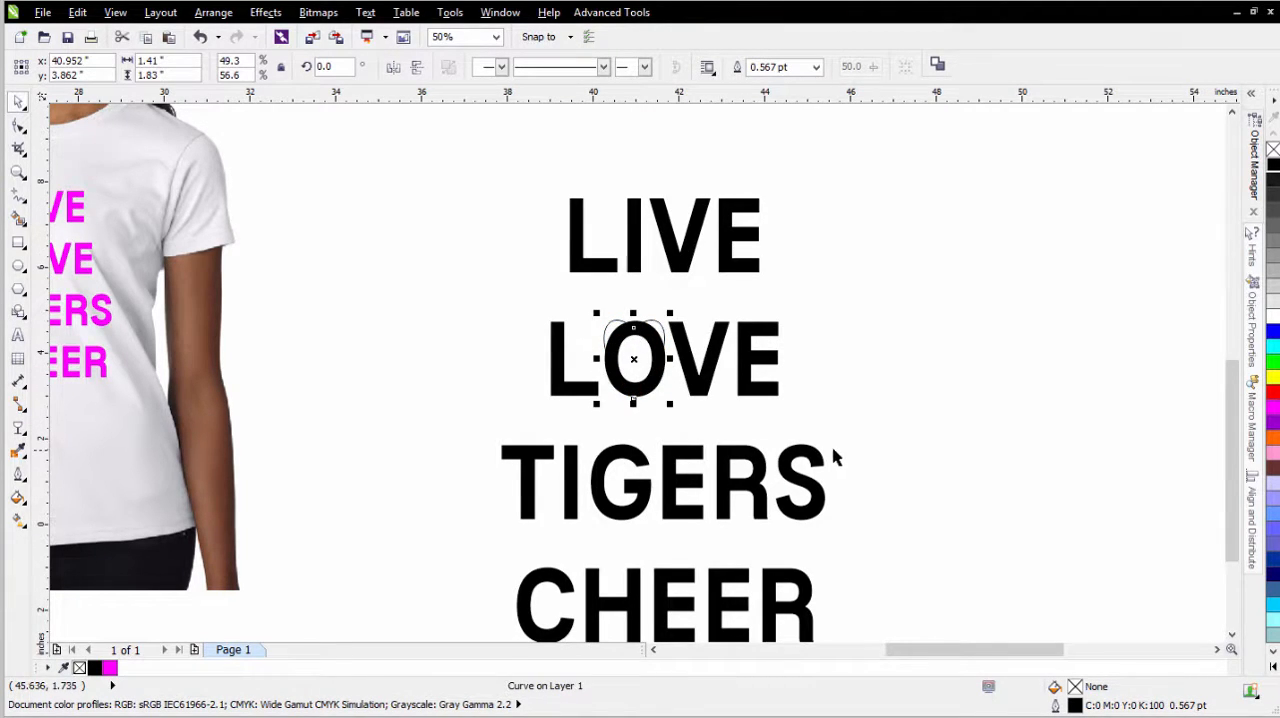
- Break the four-line text apart into separate lines and convert the word LOVE to curves
left_click(724, 390)
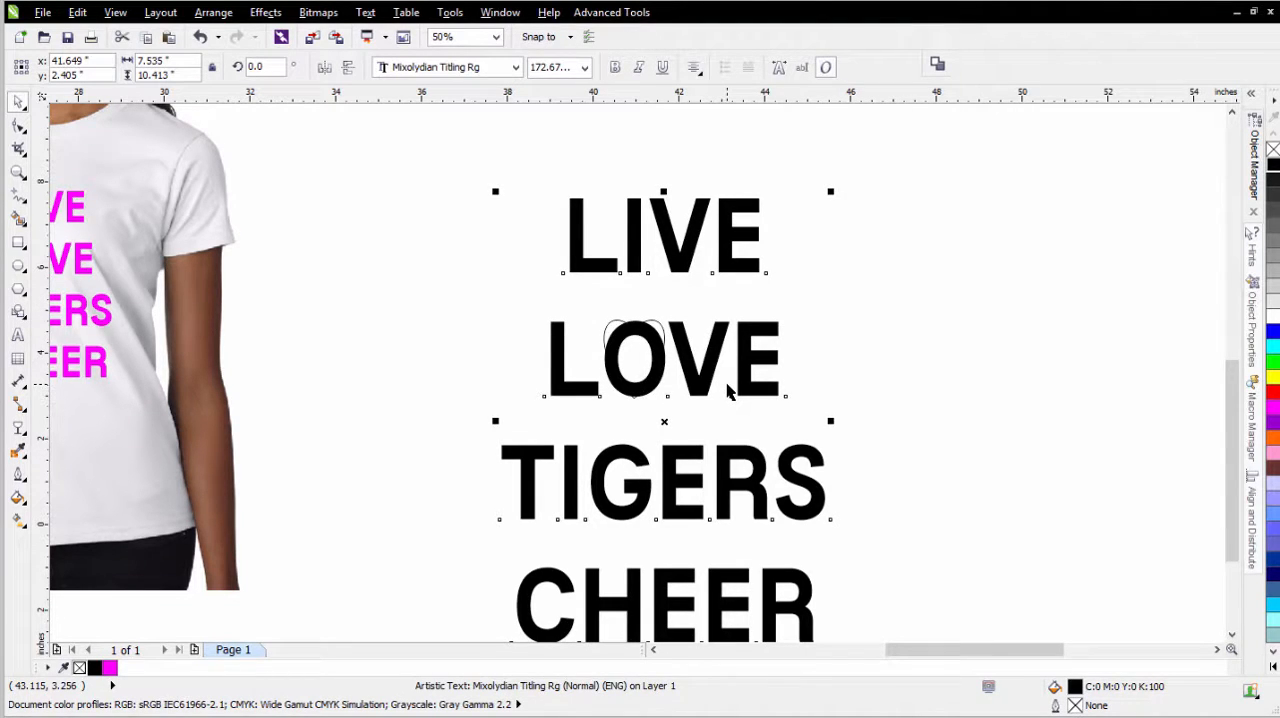
key("ctrl+k")
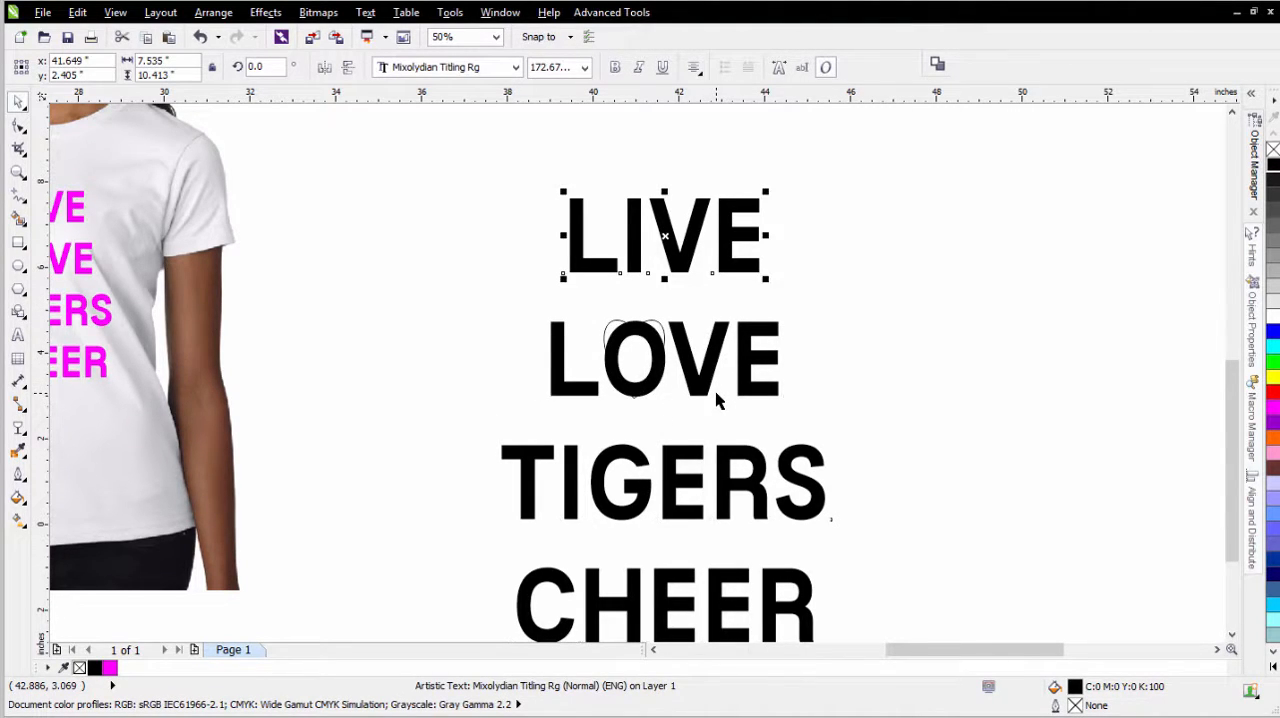
left_click(733, 395)
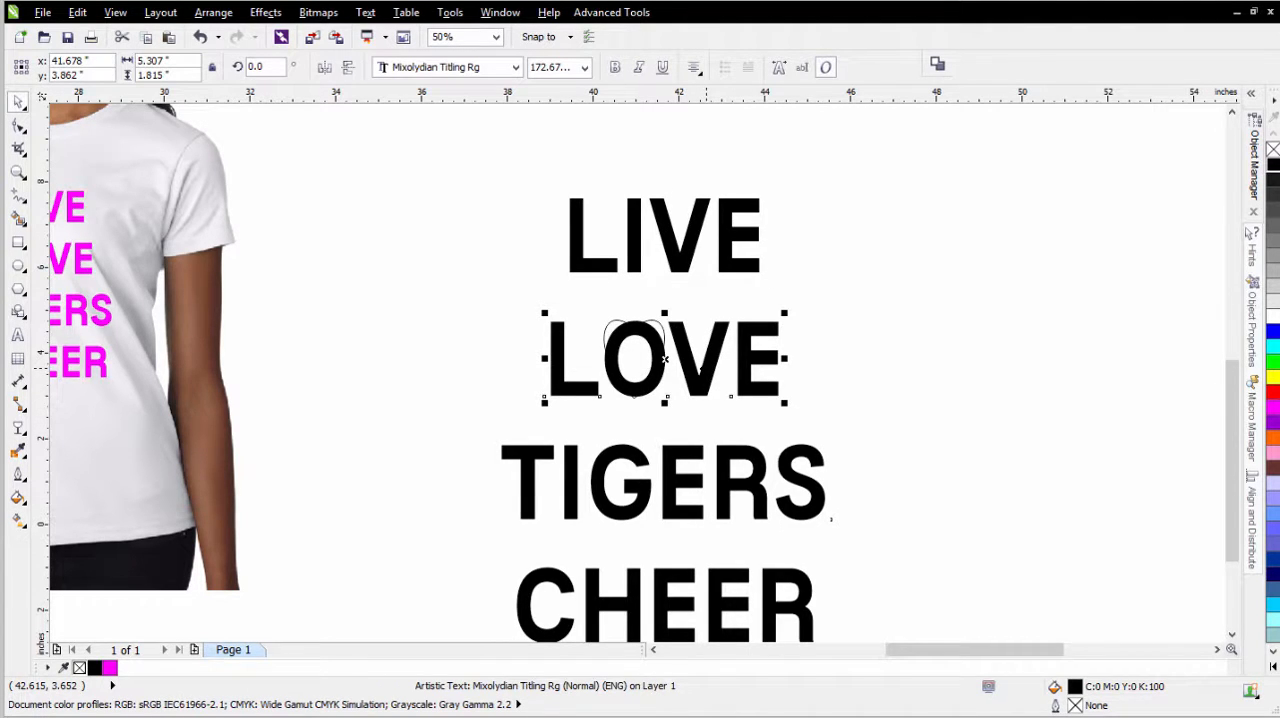
right_click(703, 372)
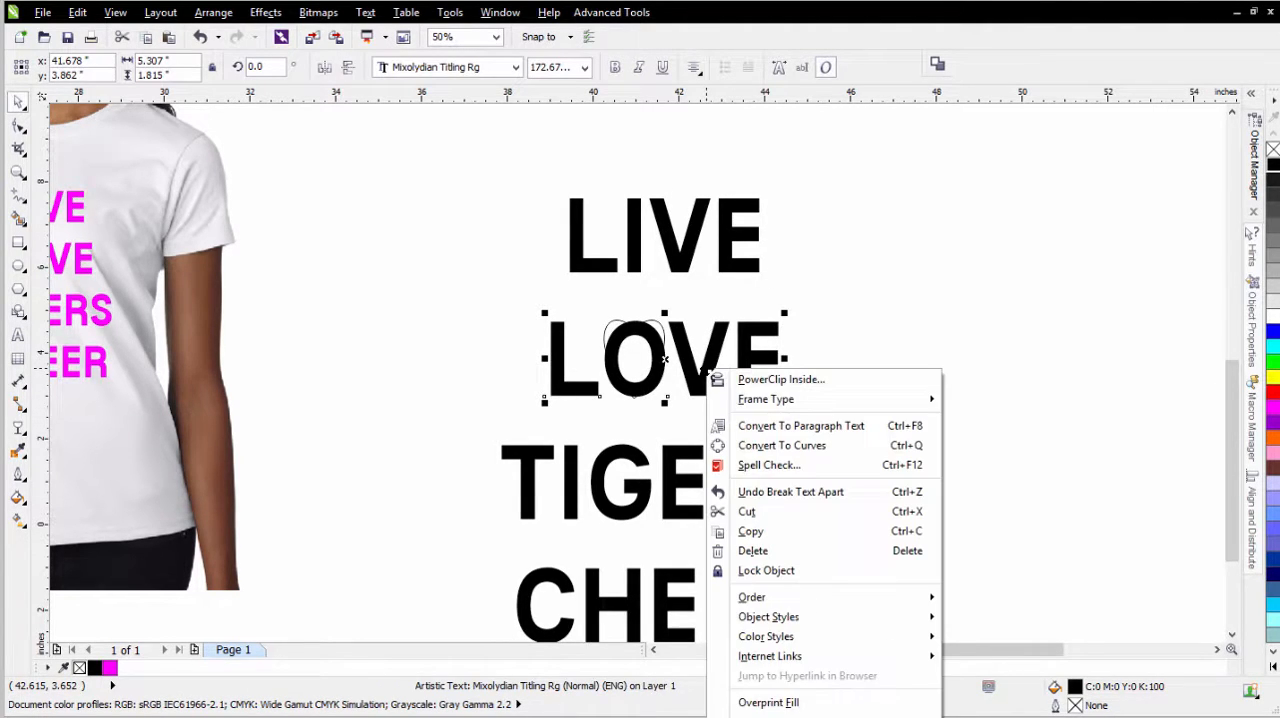
left_click(762, 445)
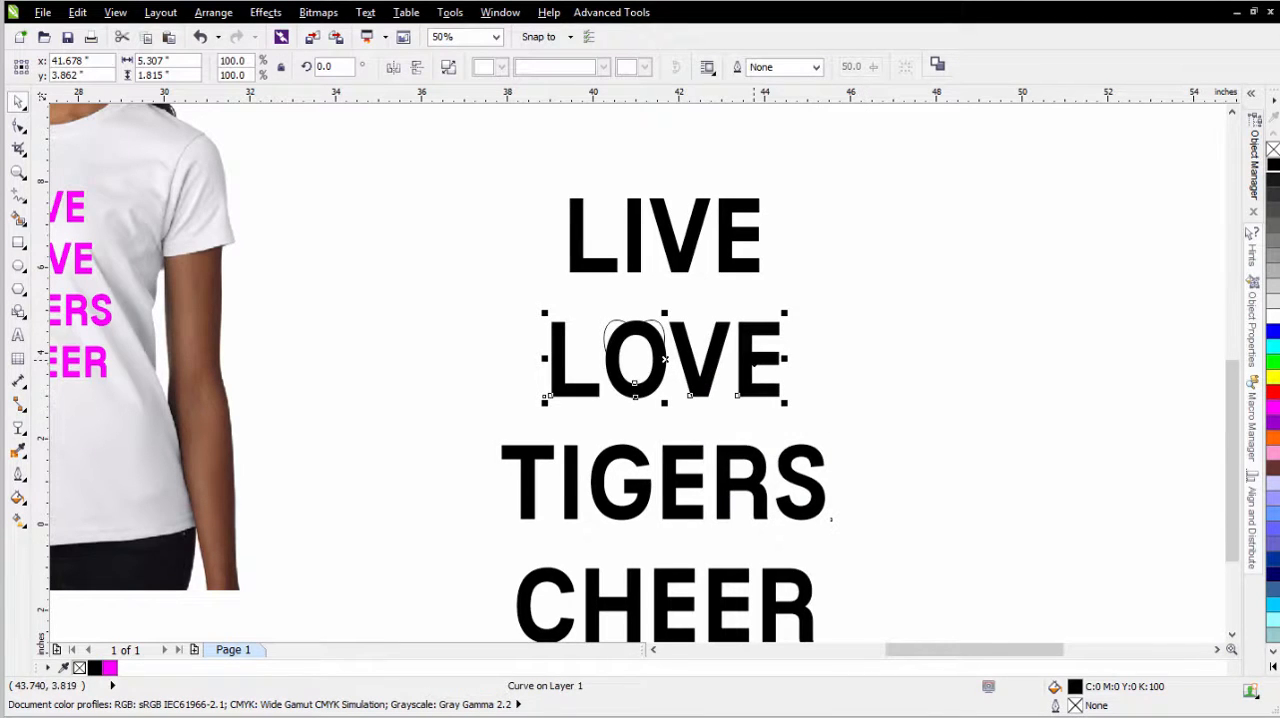
- Break the LOVE curve apart into individual pieces and clear the selection
right_click(713, 349)
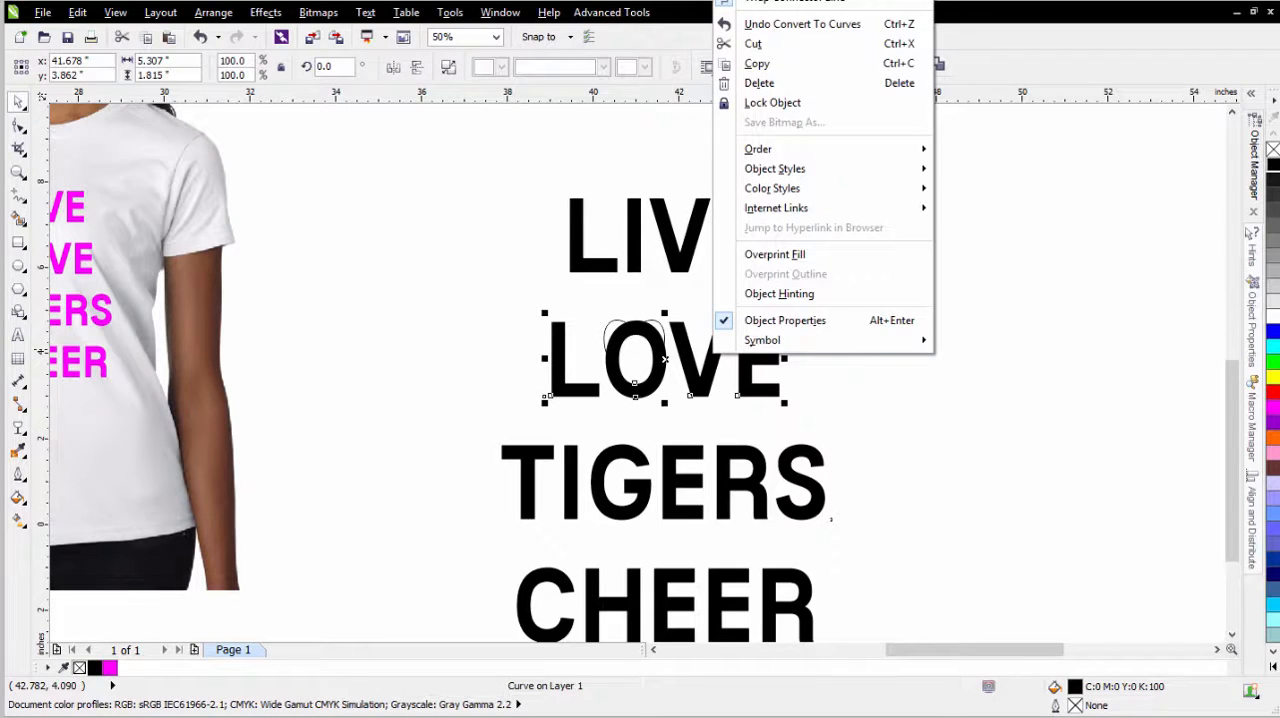
left_click(820, 409)
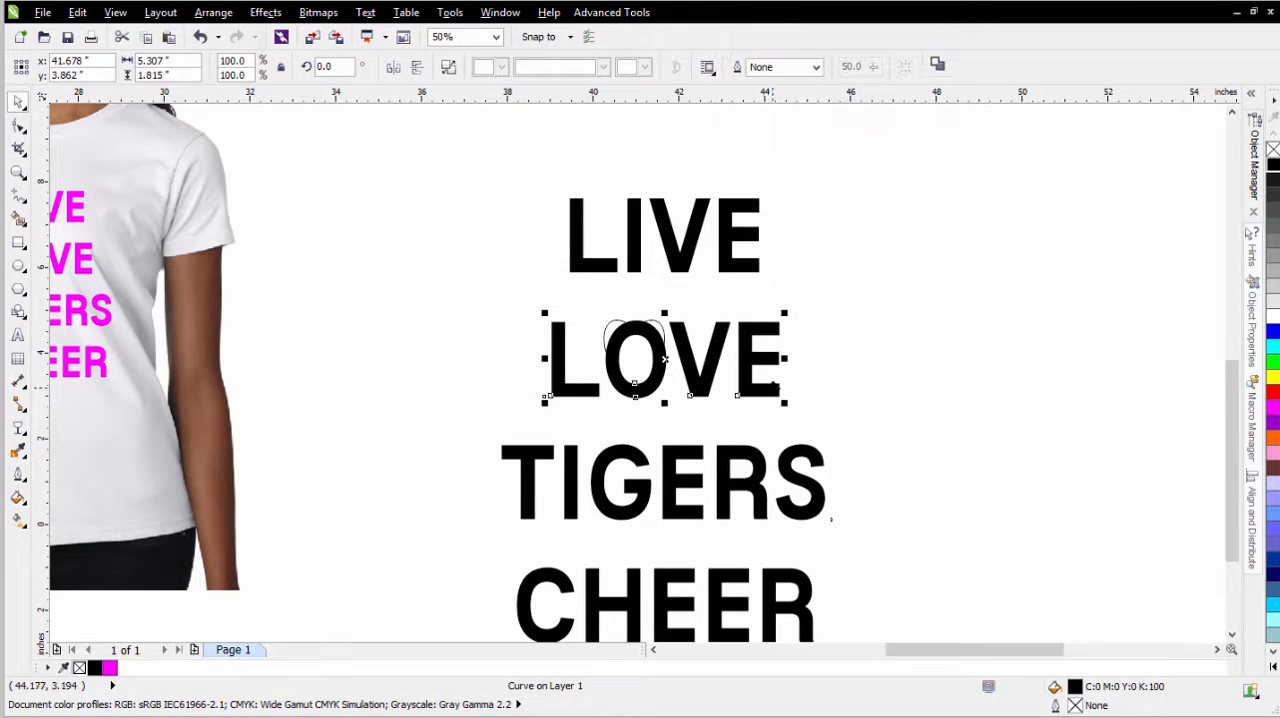
right_click(780, 391)
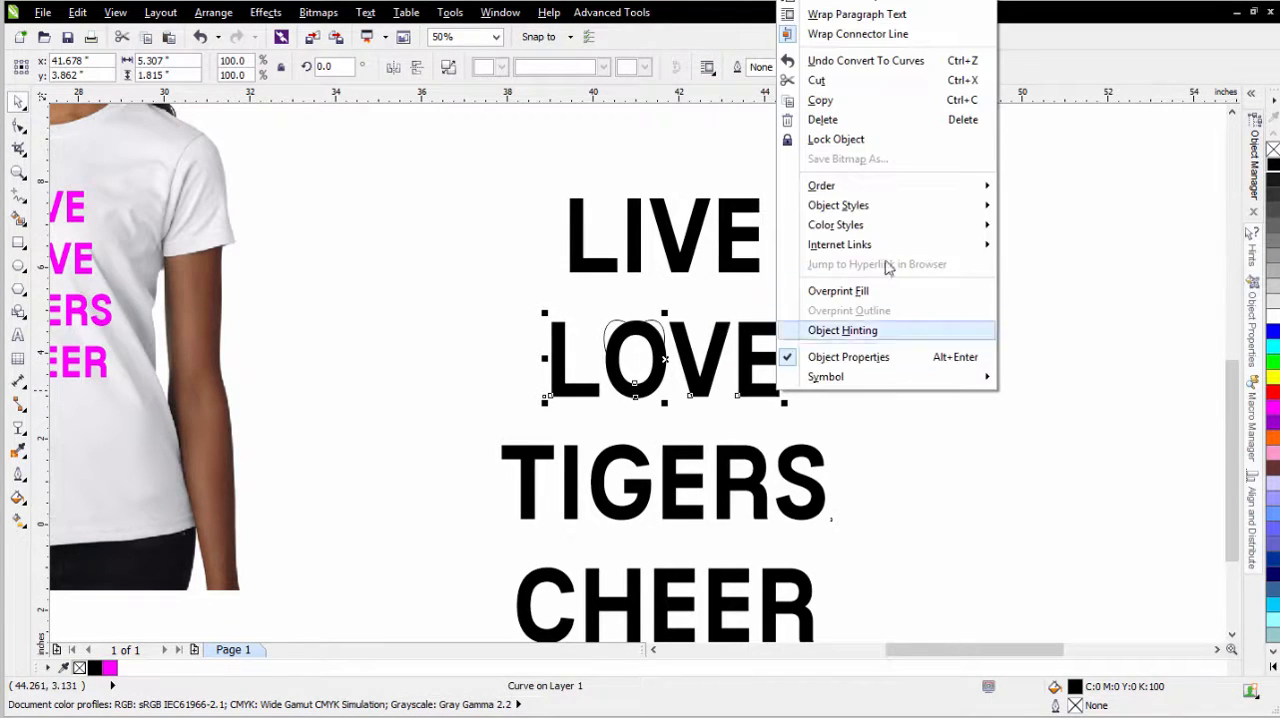
left_click(855, 5)
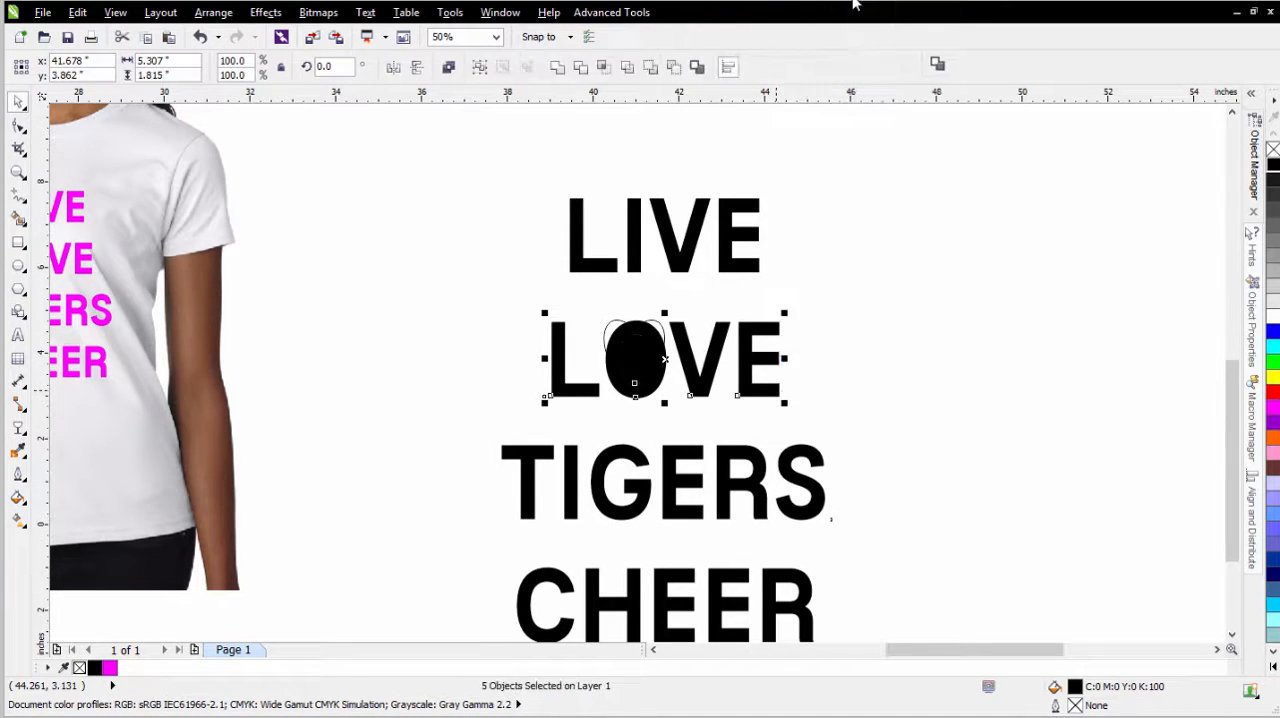
left_click(590, 318)
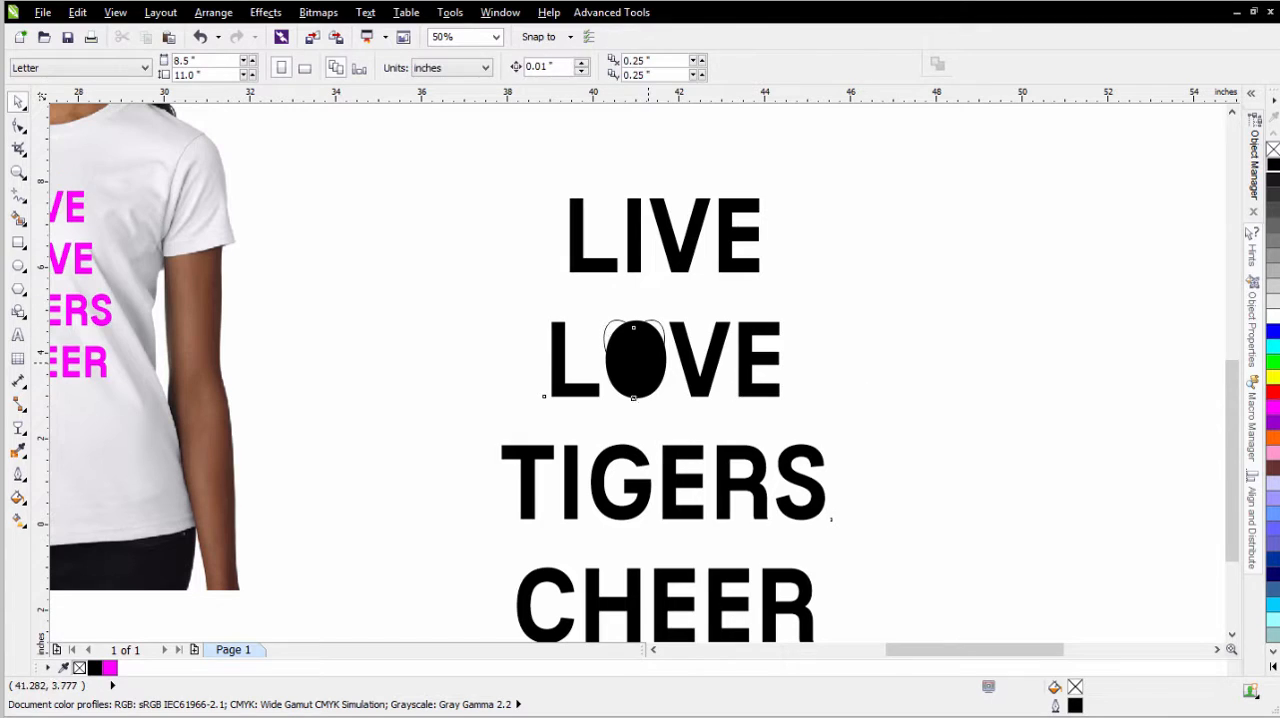
left_click(645, 385)
key("Delete")
key("ctrl+z")
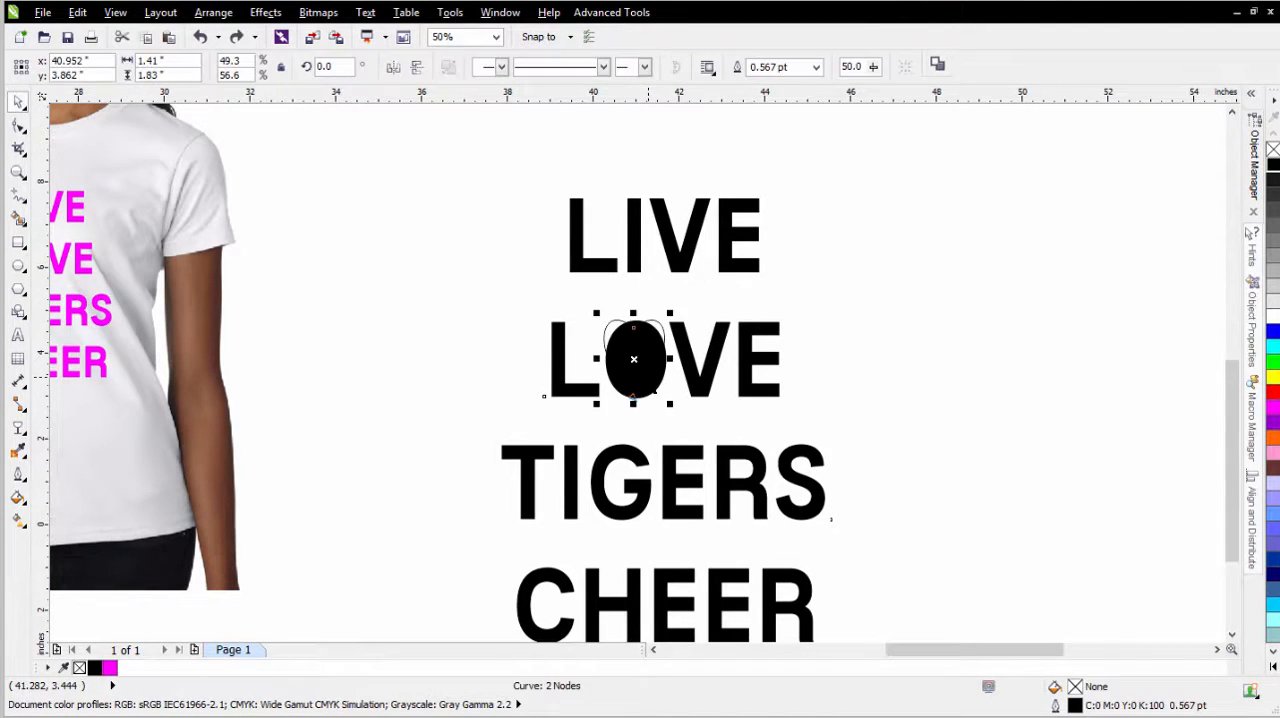
- Cut the heart to the clipboard, delete both pieces of the O in LOVE and paste the heart into the gap
left_click(122, 37)
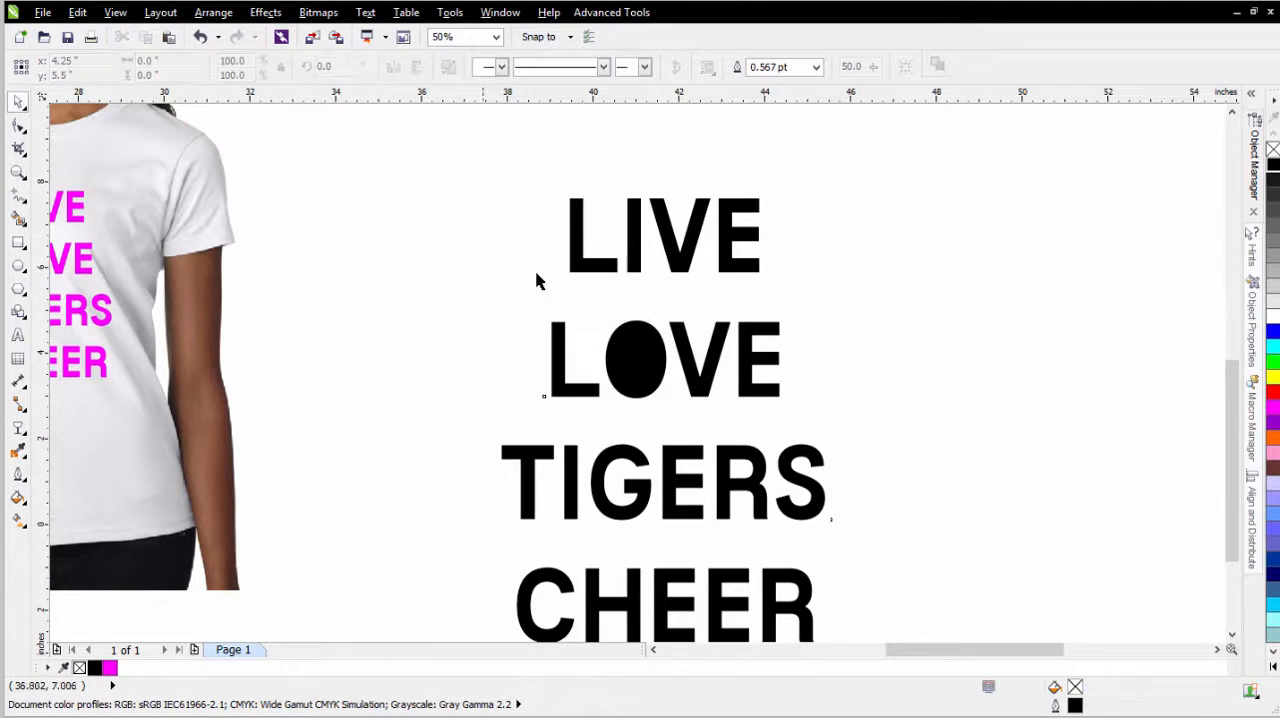
left_click_drag(589, 280, 688, 440)
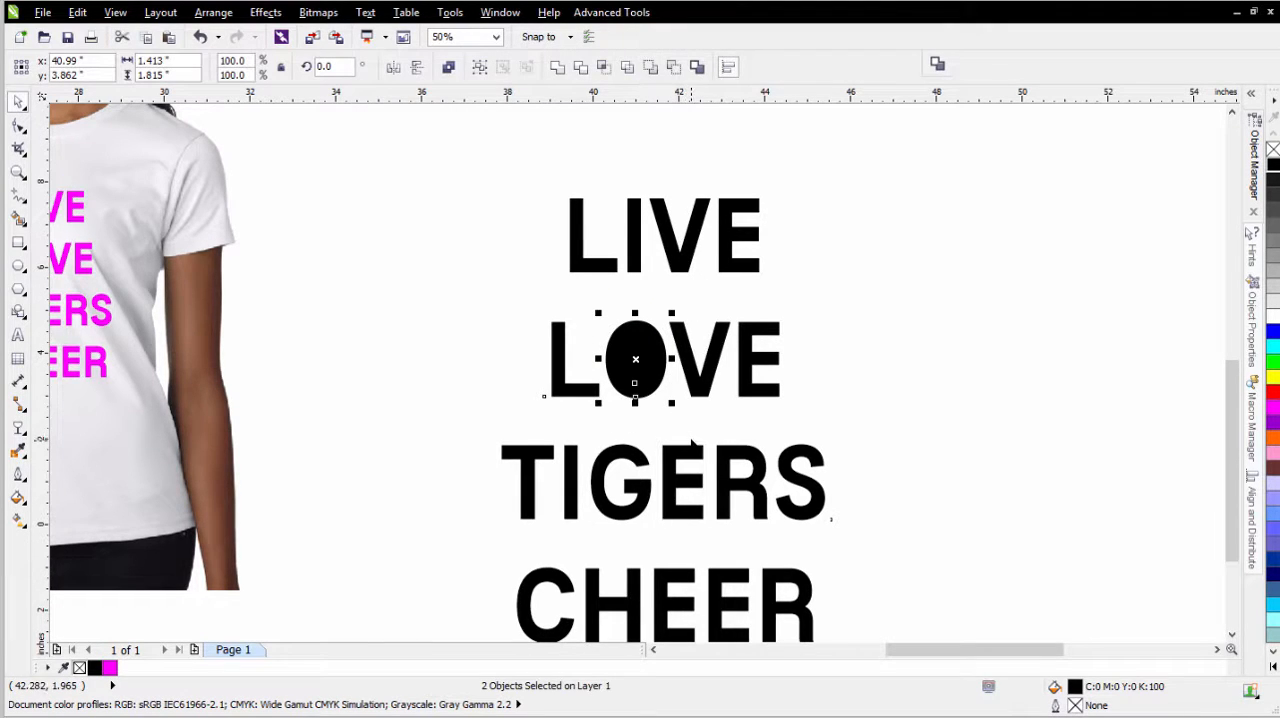
key("Delete")
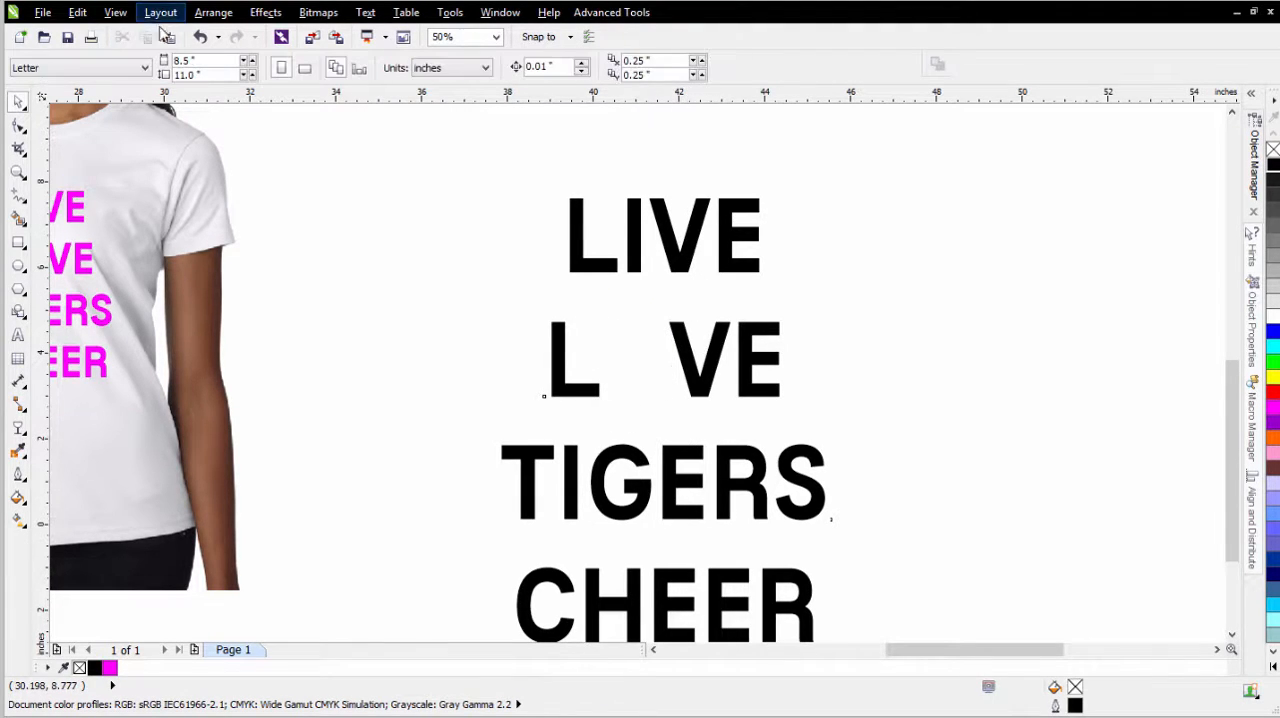
left_click(168, 37)
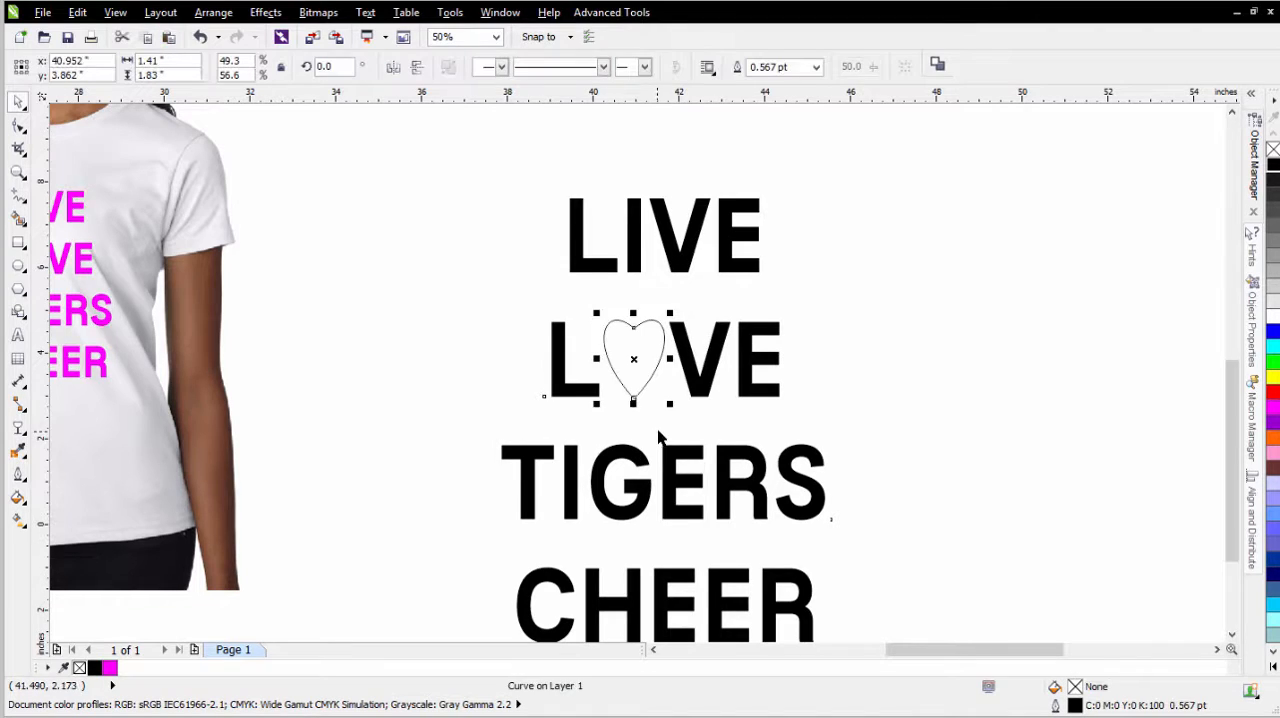
- Fill the heart black, reduce its height slightly to match the letters and nudge it toward the L for even spacing
left_click(1273, 166)
scroll(643, 357, "up", 1)
scroll(643, 371, "up", 1)
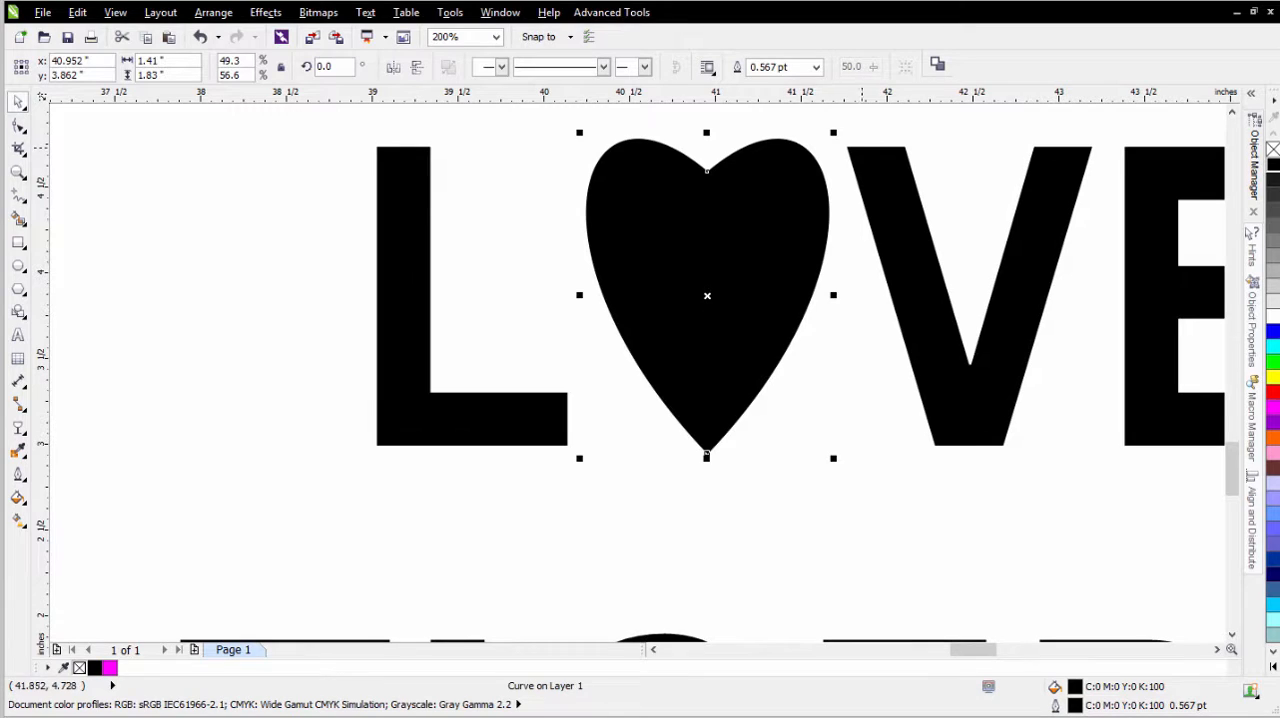
left_click_drag(707, 133, 707, 141)
left_click_drag(702, 380, 694, 380)
left_click(695, 523)
scroll(634, 394, "down", 2)
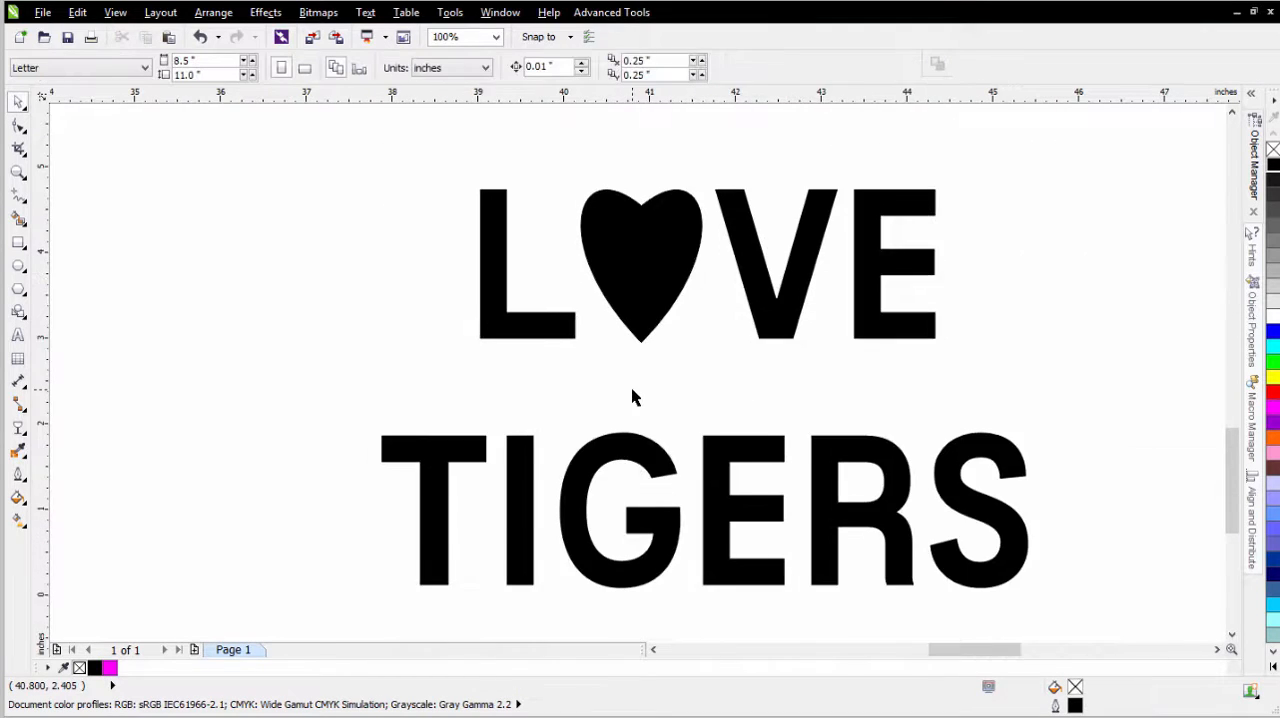
- Combine all four lines of lettering and the heart into a single curve
scroll(636, 383, "down", 1)
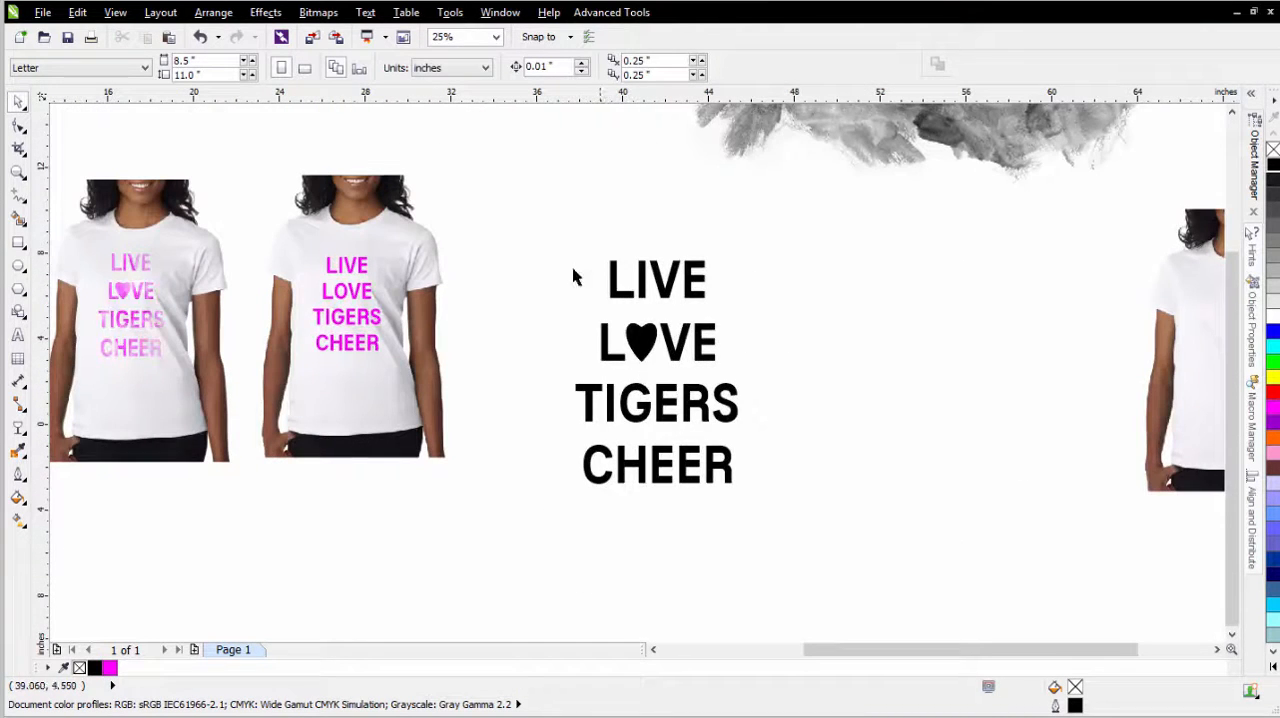
left_click_drag(524, 211, 804, 532)
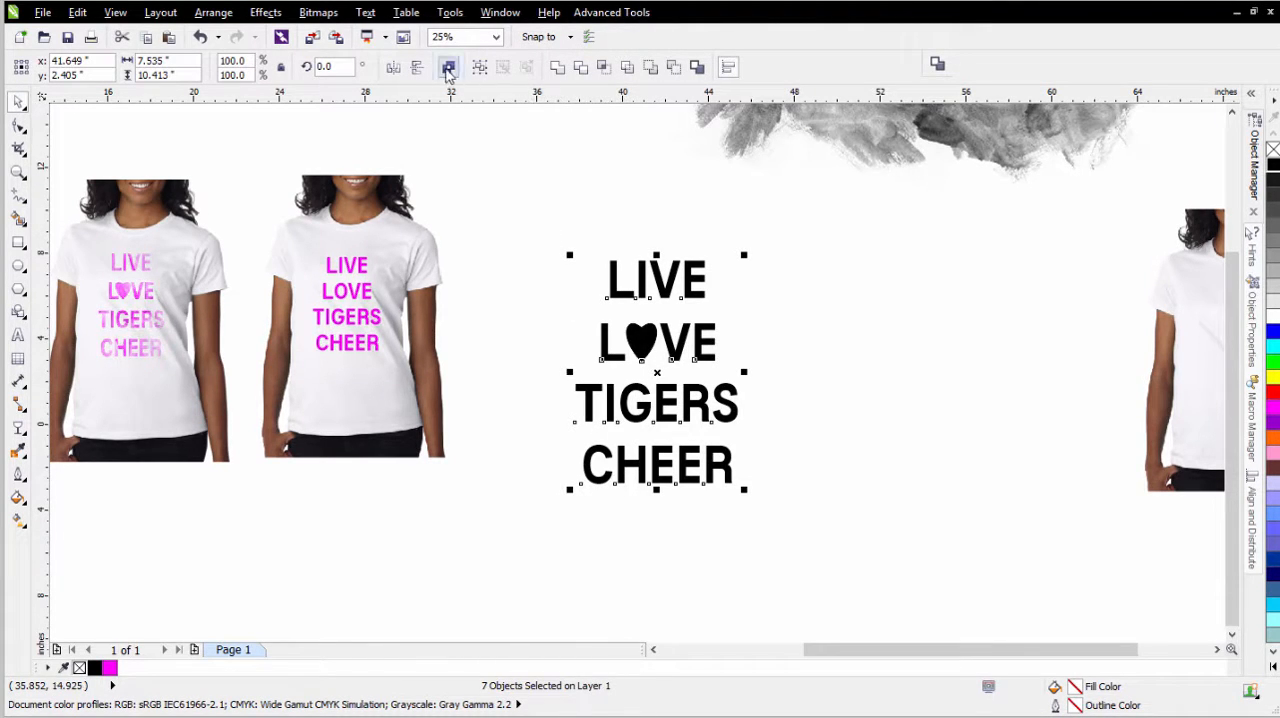
left_click(448, 66)
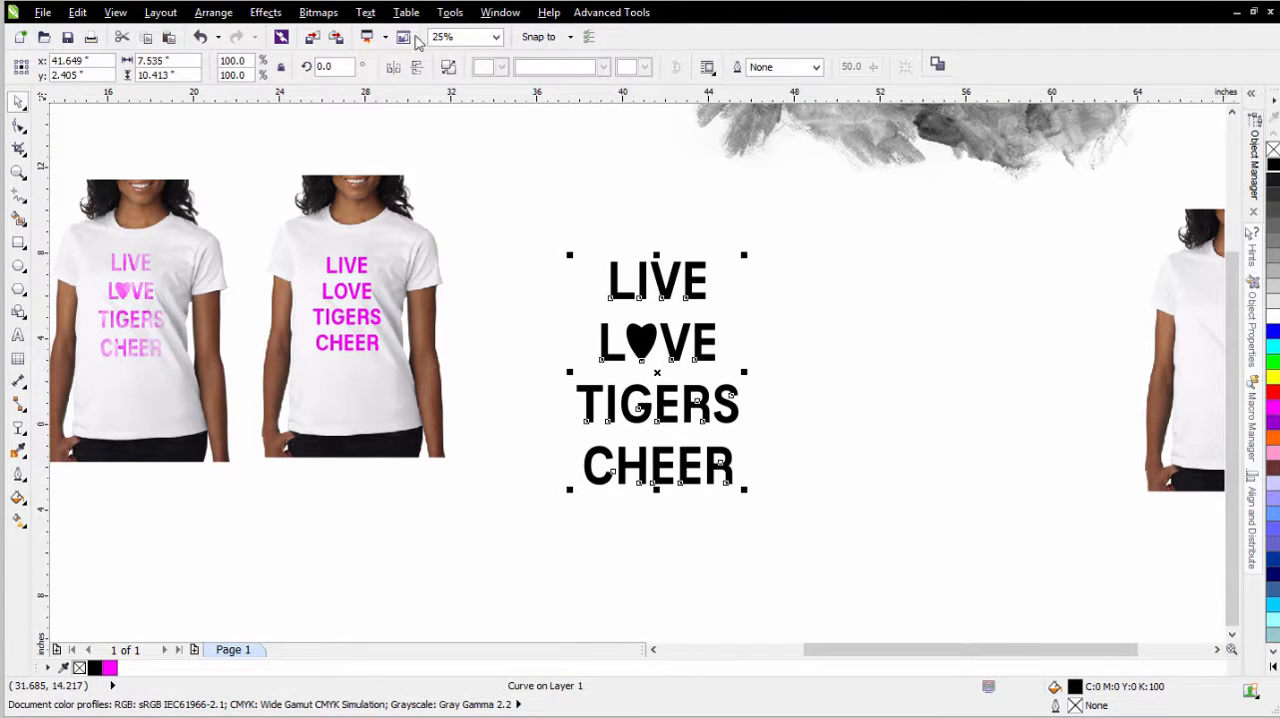
- Convert the combined lettering to an RGB Color (24-bit) bitmap at 300 dpi with anti-aliasing and no transparent background
left_click(318, 12)
left_click(322, 42)
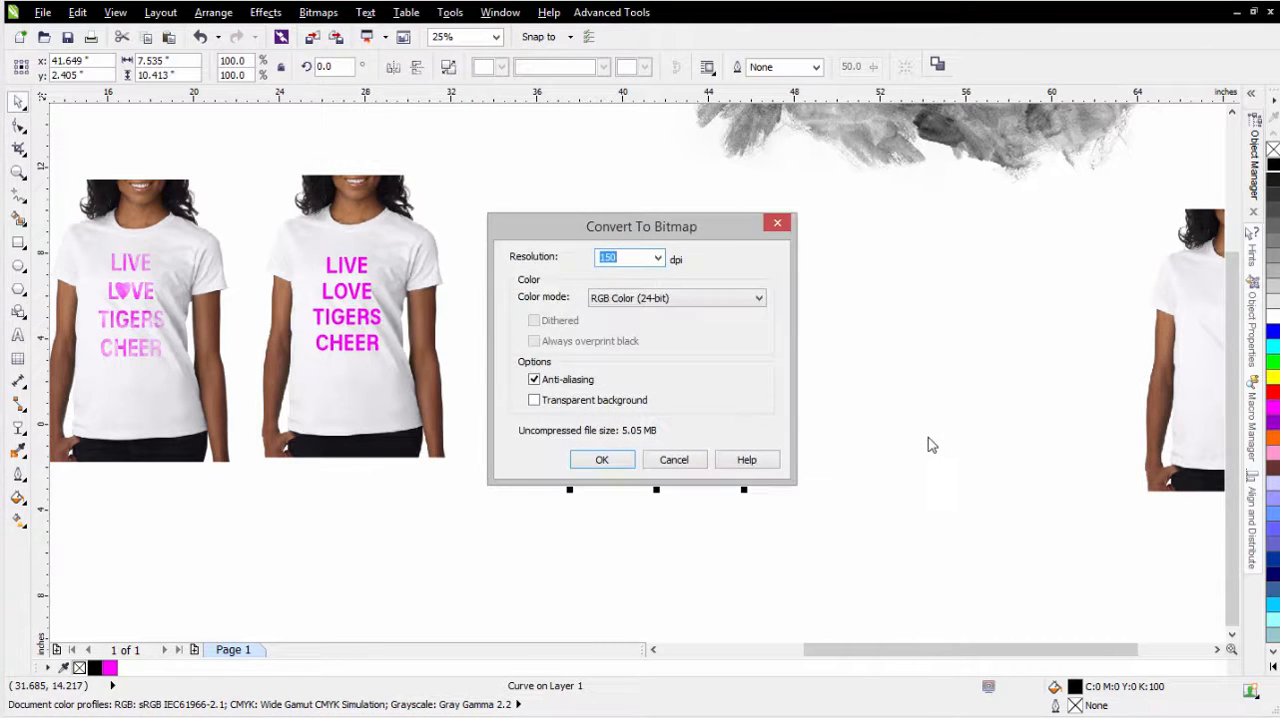
left_click(704, 298)
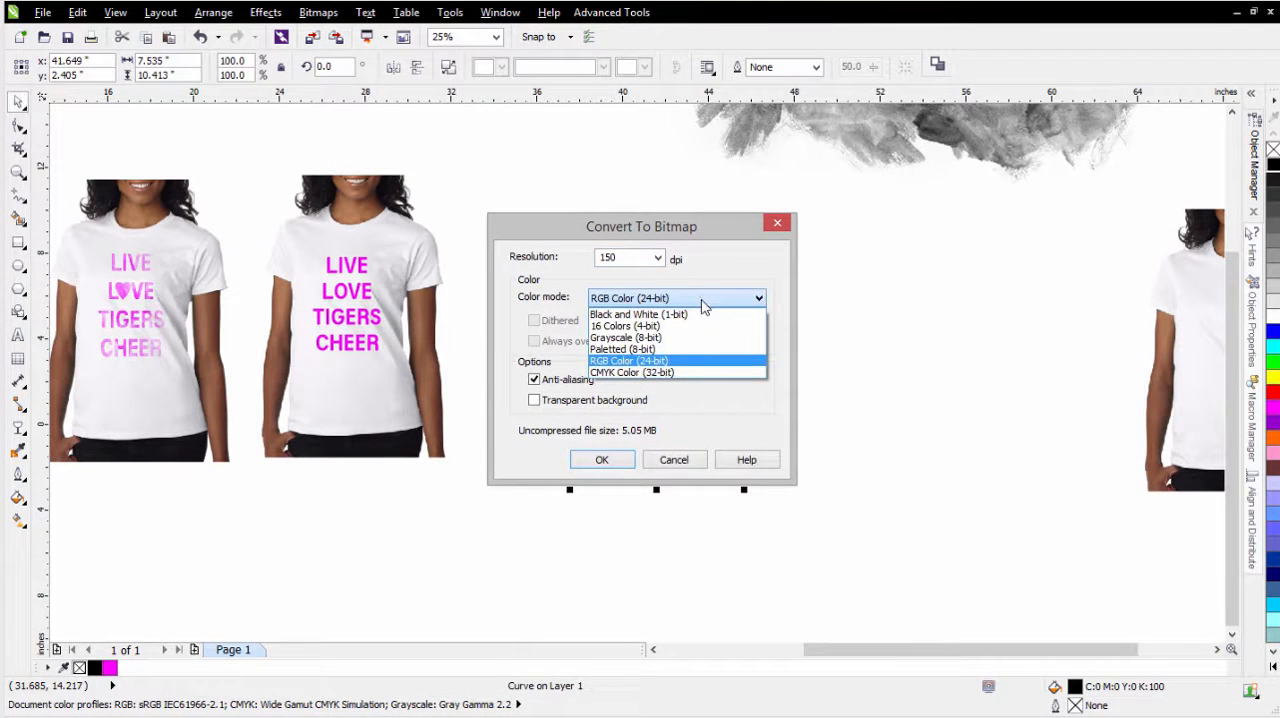
left_click(703, 301)
left_click(658, 258)
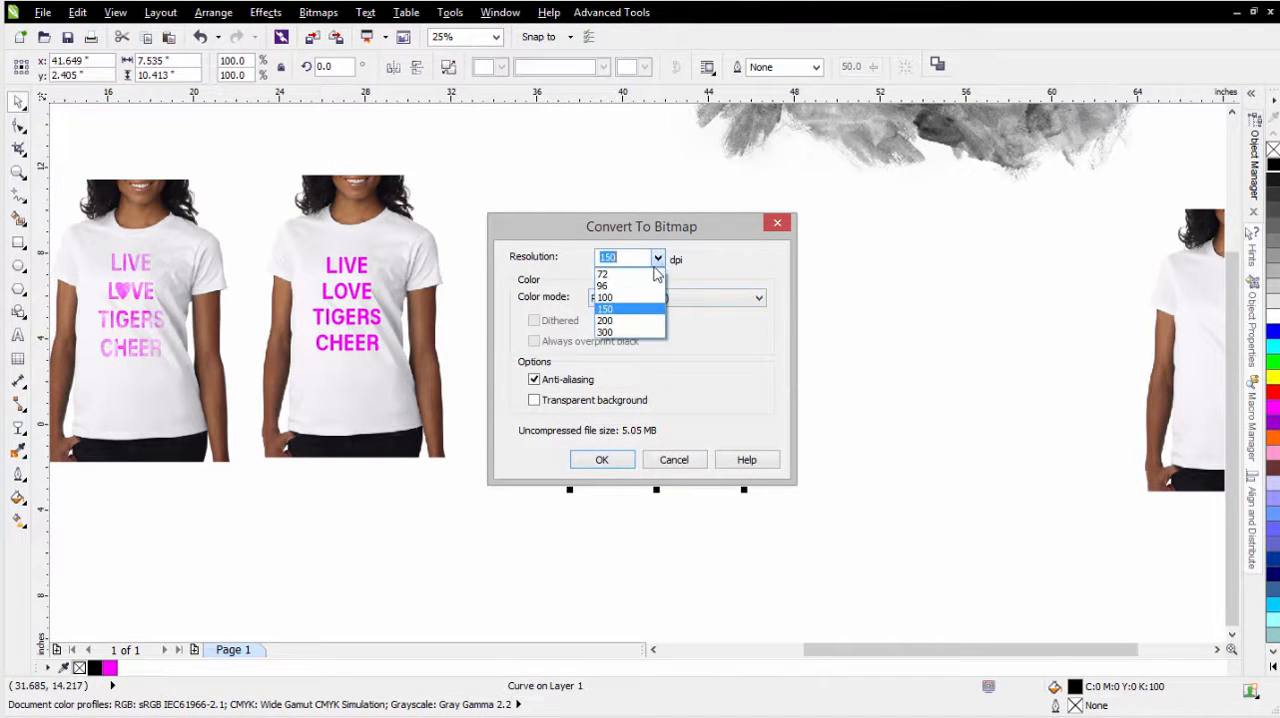
left_click(636, 333)
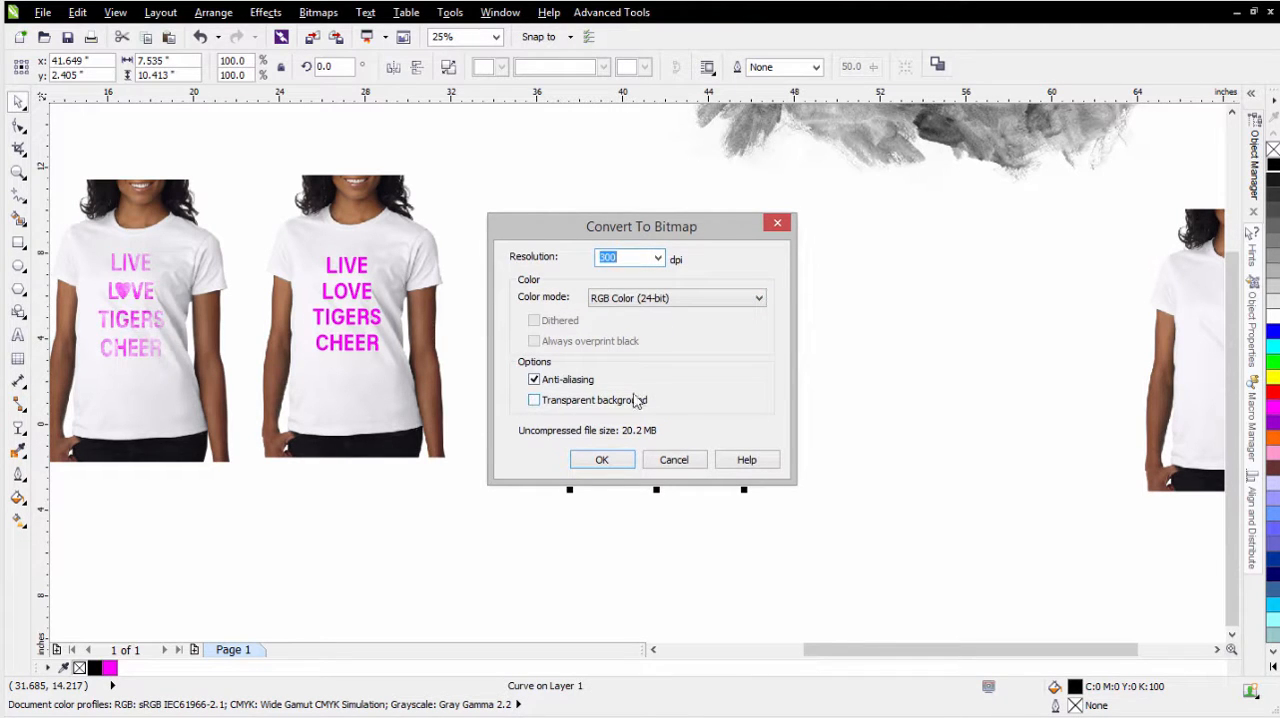
left_click(603, 460)
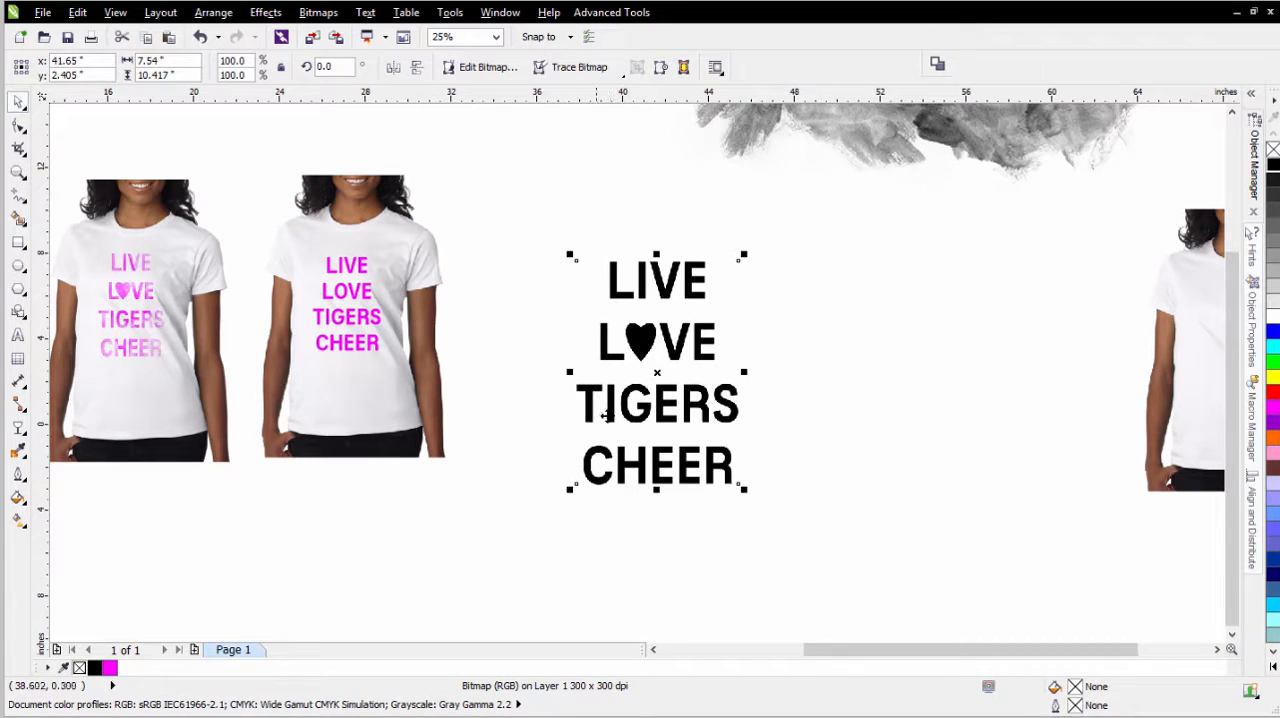
scroll(605, 418, "up", 3)
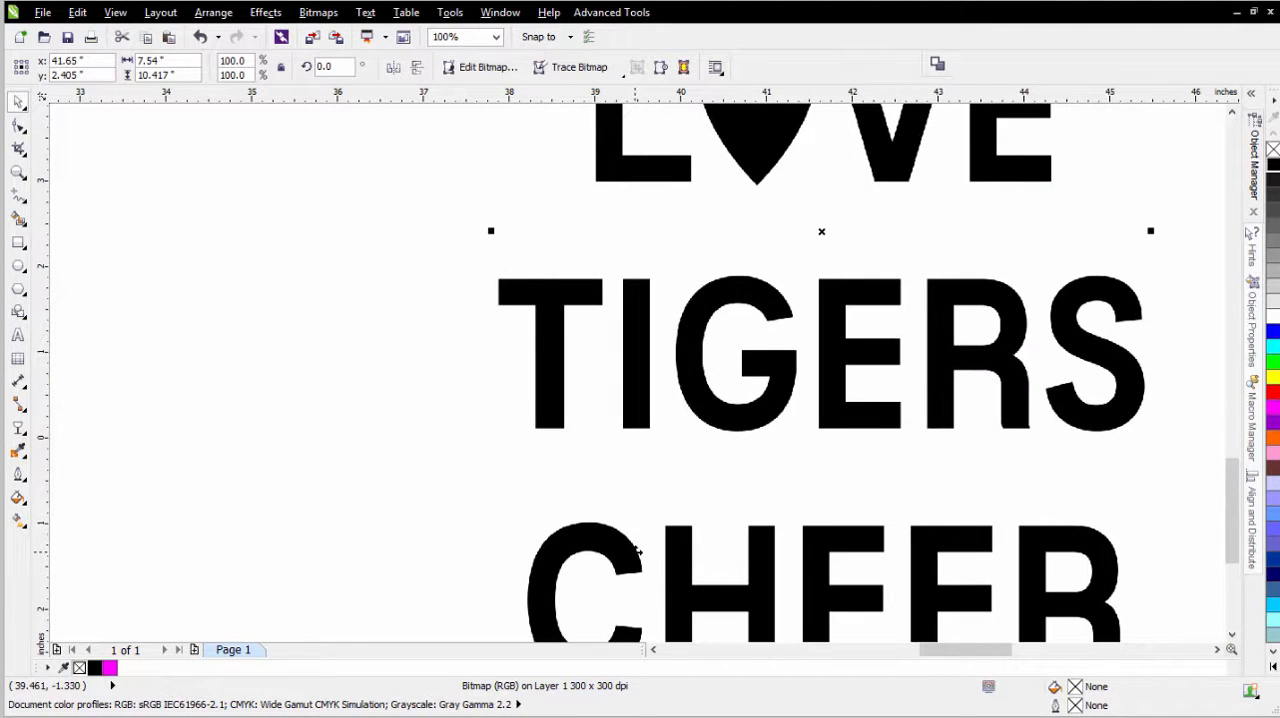
left_click(318, 13)
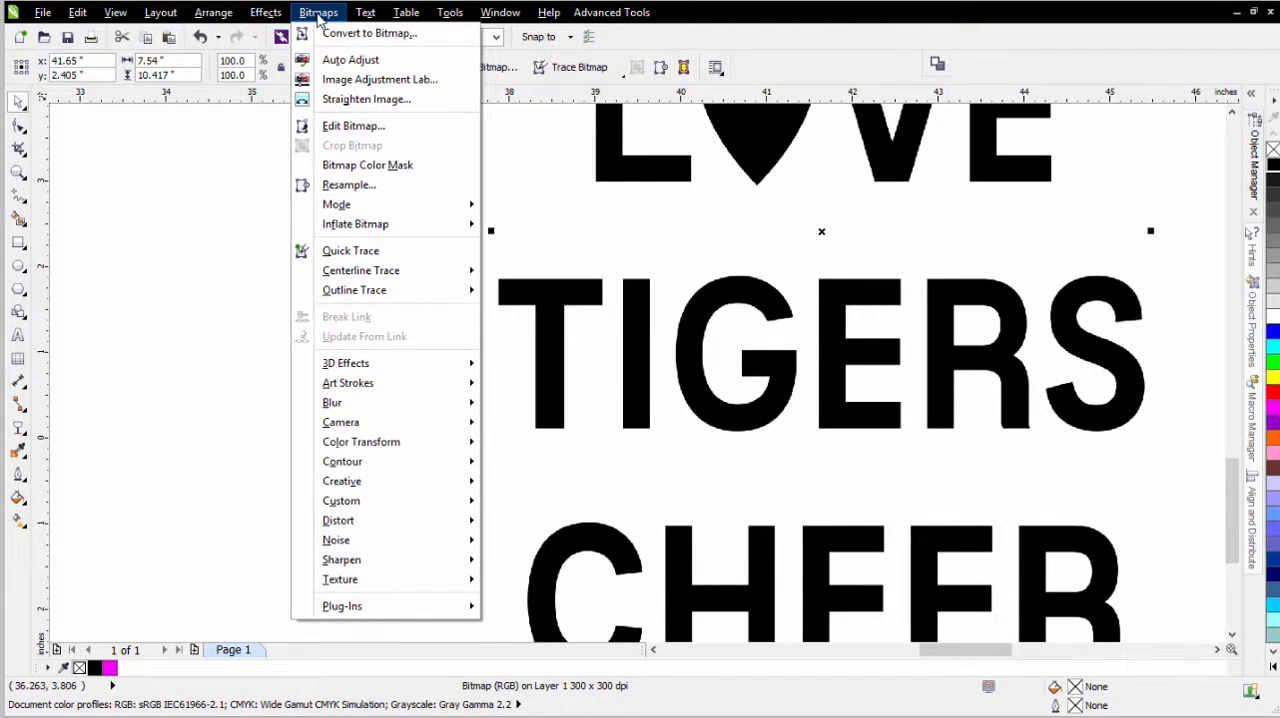
left_click(634, 356)
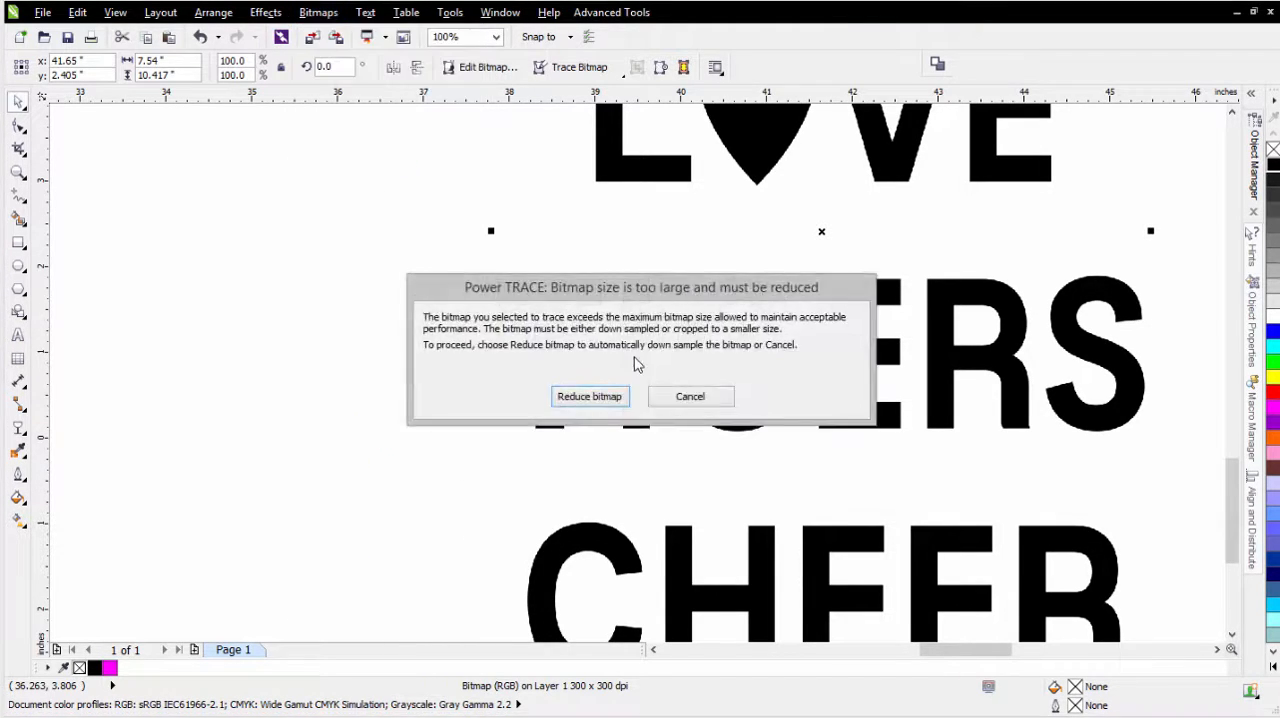
left_click(690, 397)
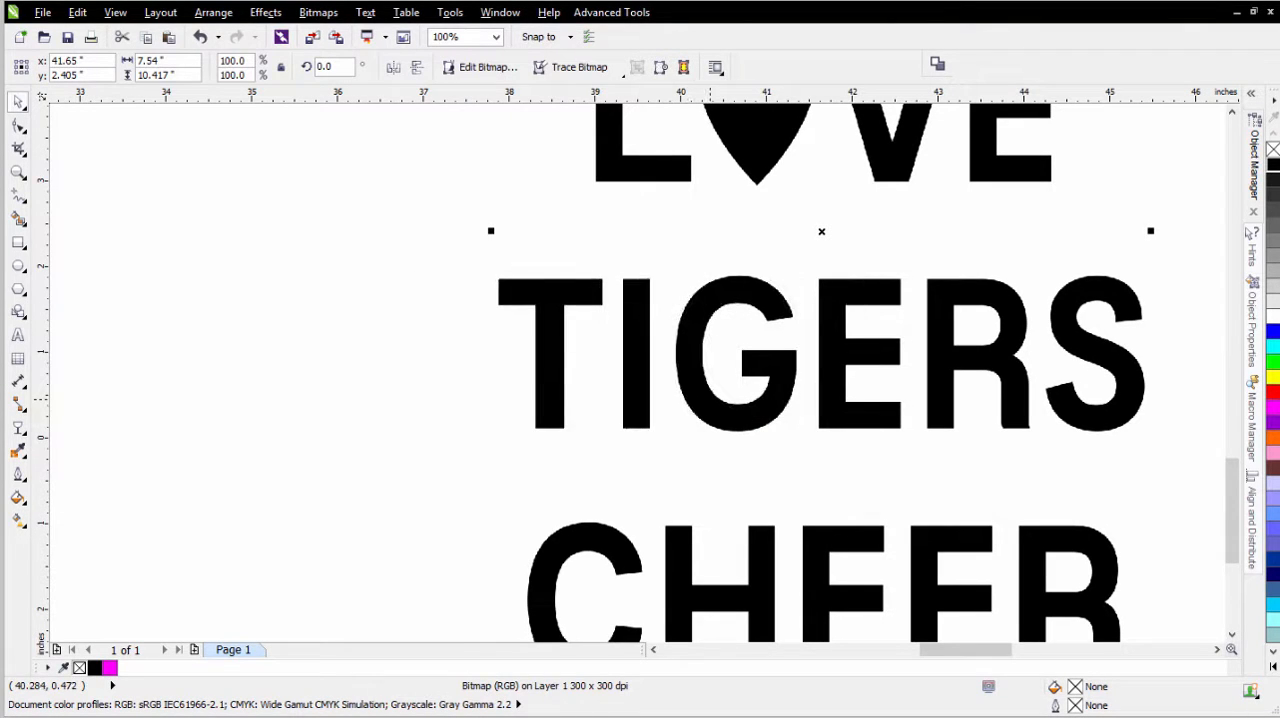
- Switch the display to Wireframe view and inspect the lettering bitmap's boundary against the edges of the letters
left_click(114, 13)
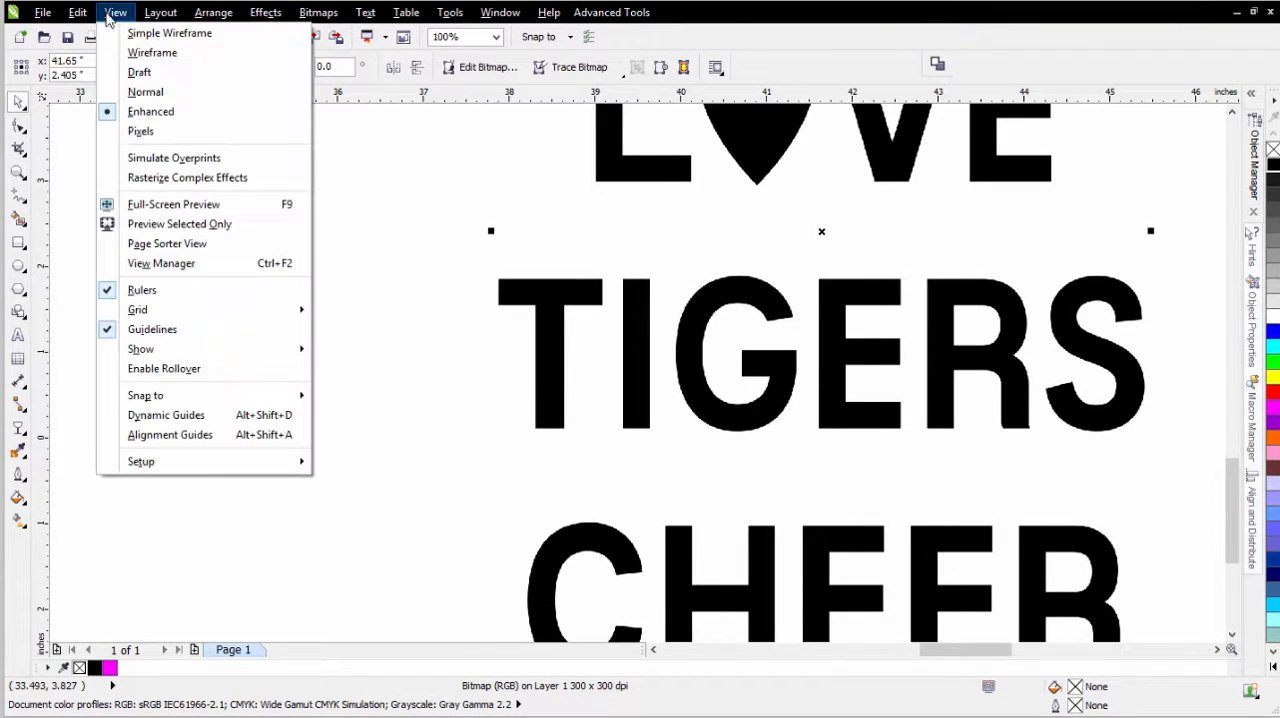
left_click(150, 53)
scroll(503, 301, "up", 2)
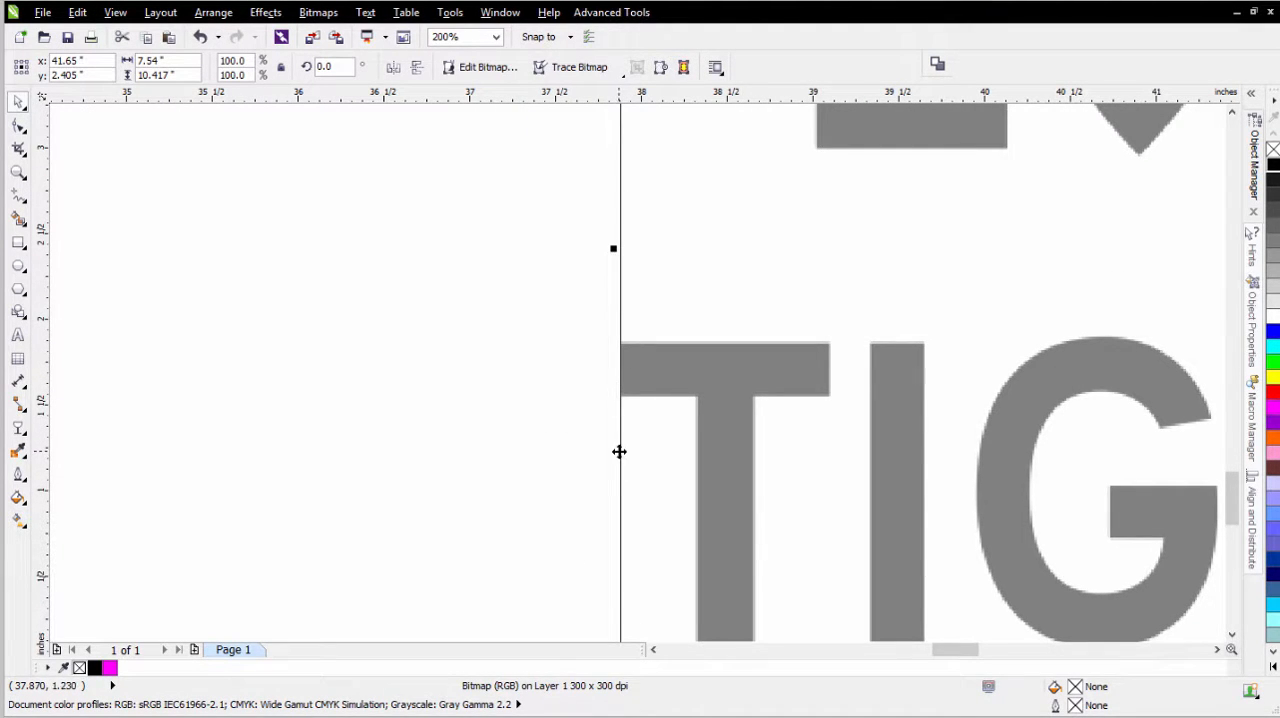
scroll(621, 447, "down", 2)
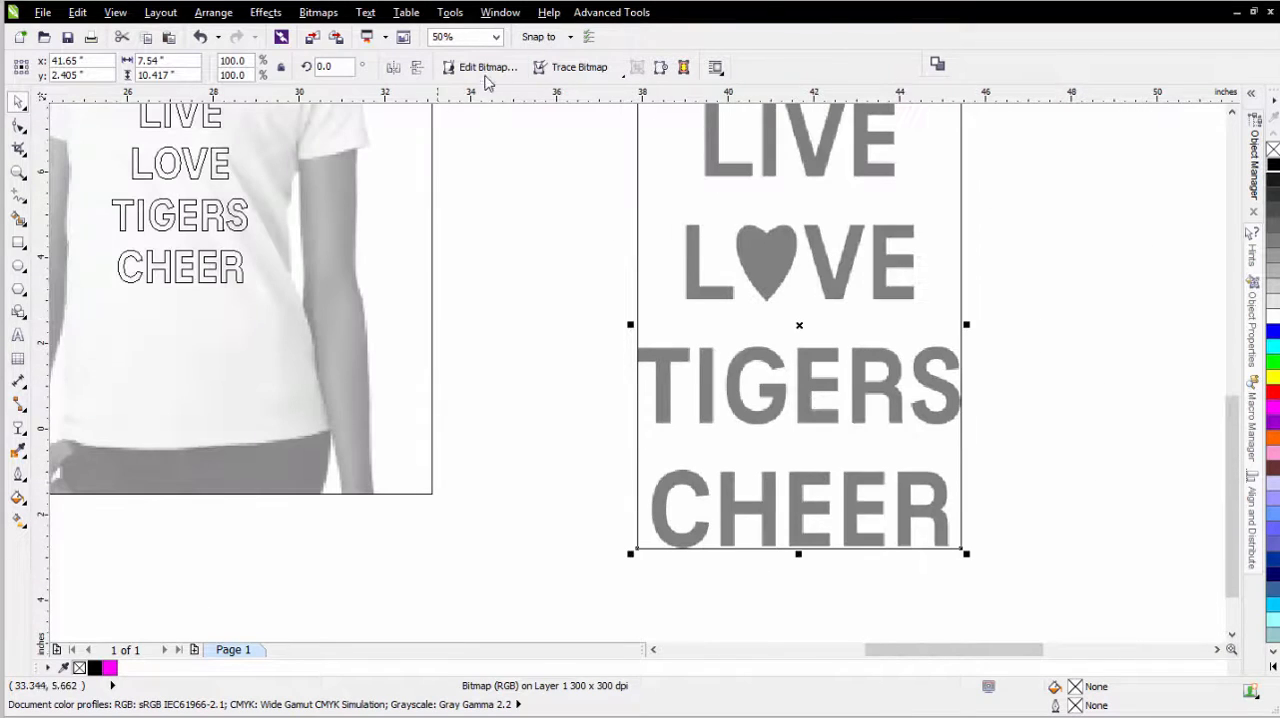
- Inflate the lettering bitmap to 120% in width and height with the aspect ratio maintained
left_click(322, 14)
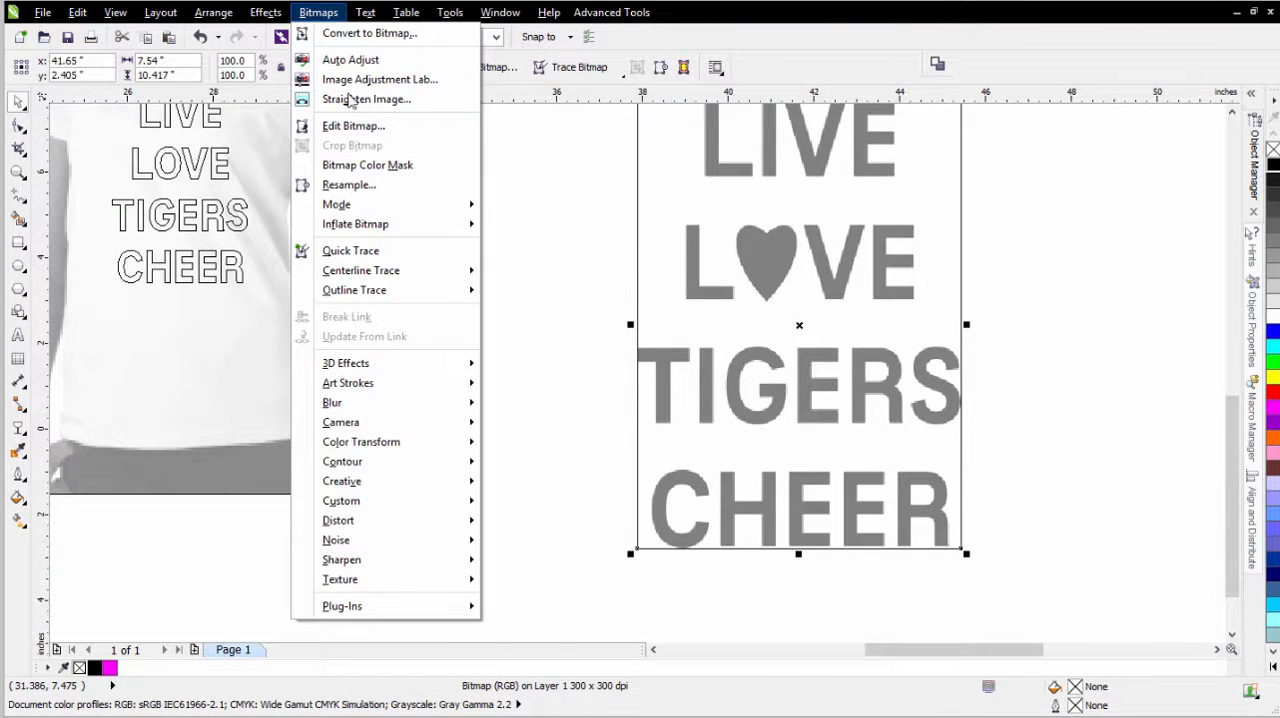
mouse_move(394, 243)
left_click(566, 246)
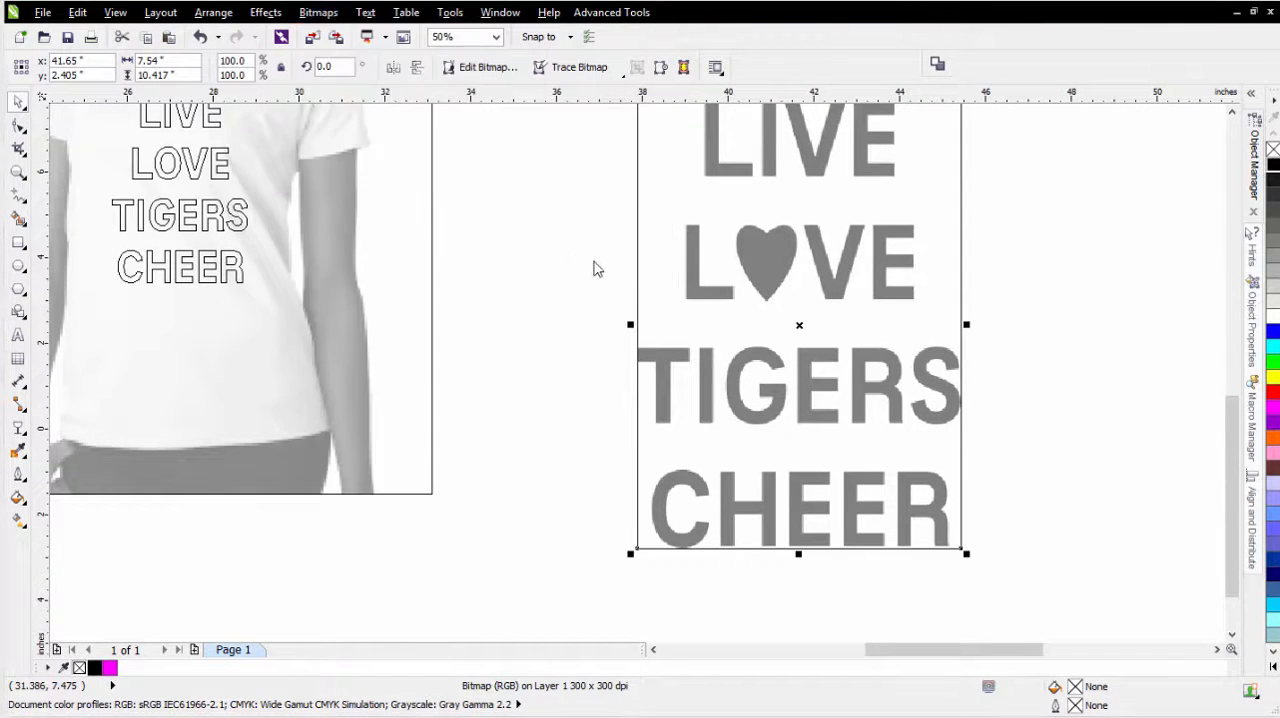
left_click_drag(747, 328, 707, 323)
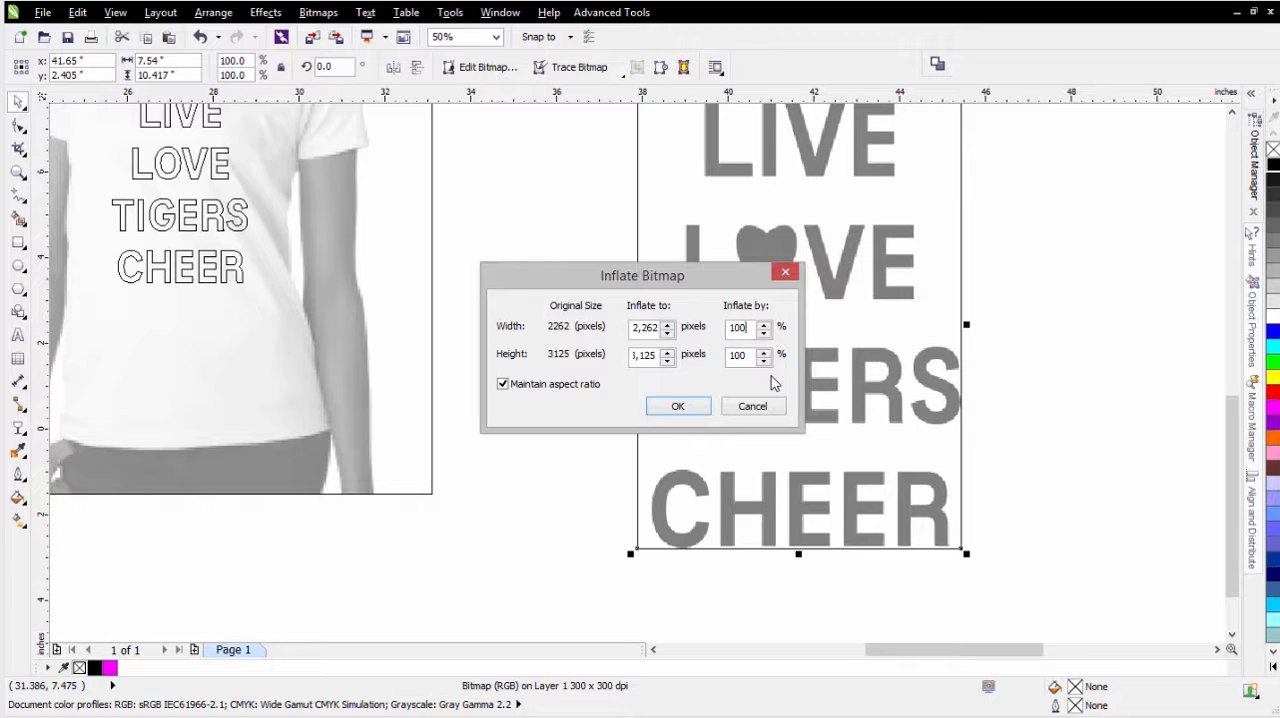
double_click(747, 330)
type("120")
left_click(677, 406)
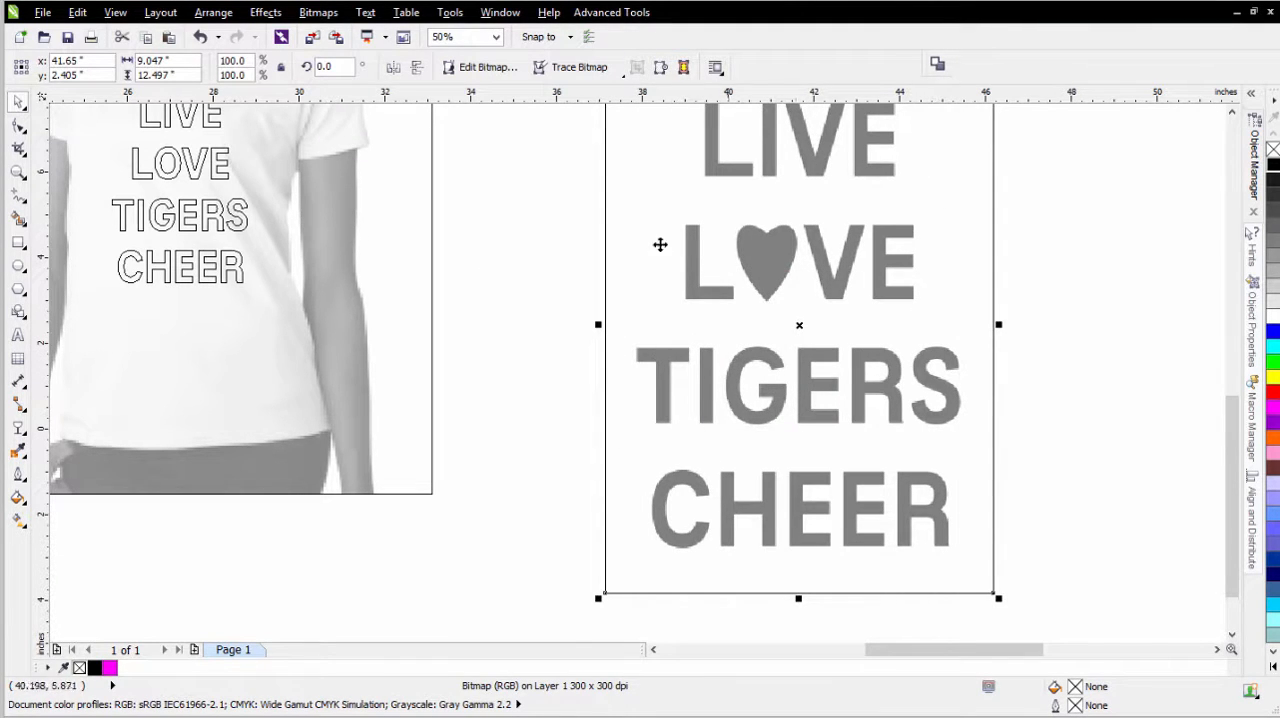
- Switch the display from Wireframe to Enhanced view
scroll(664, 366, "up", 2)
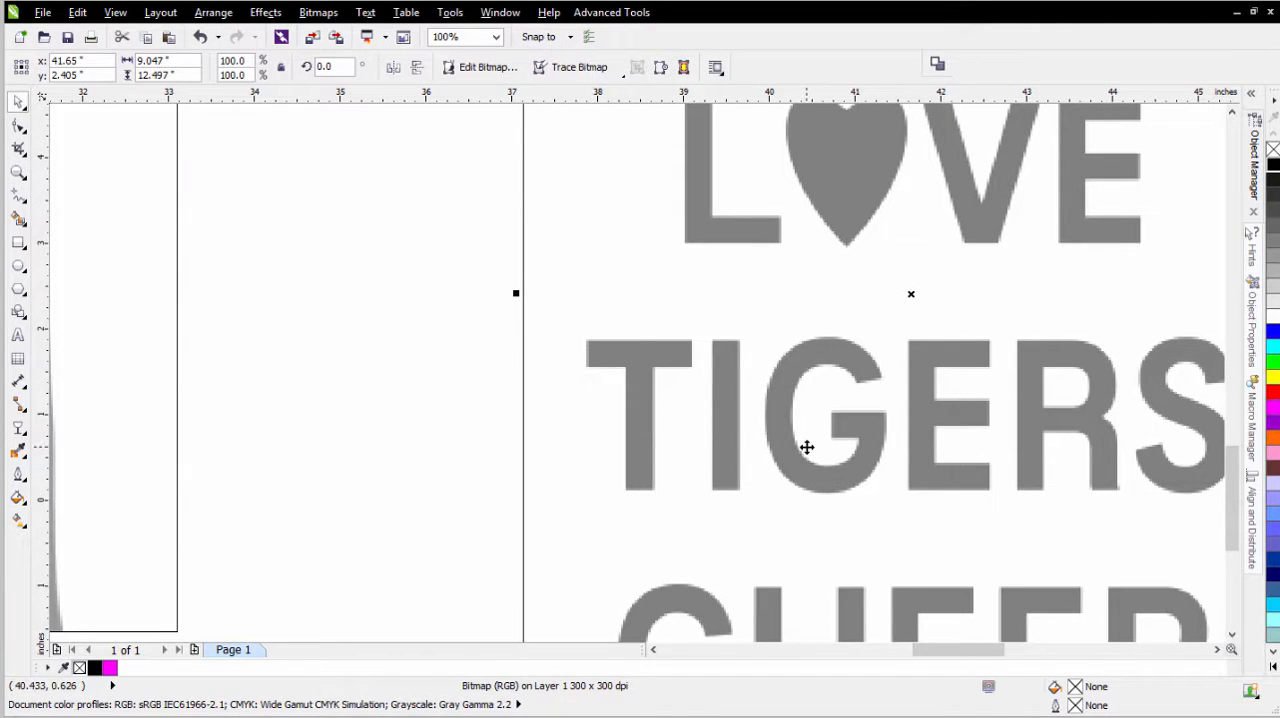
left_click(115, 12)
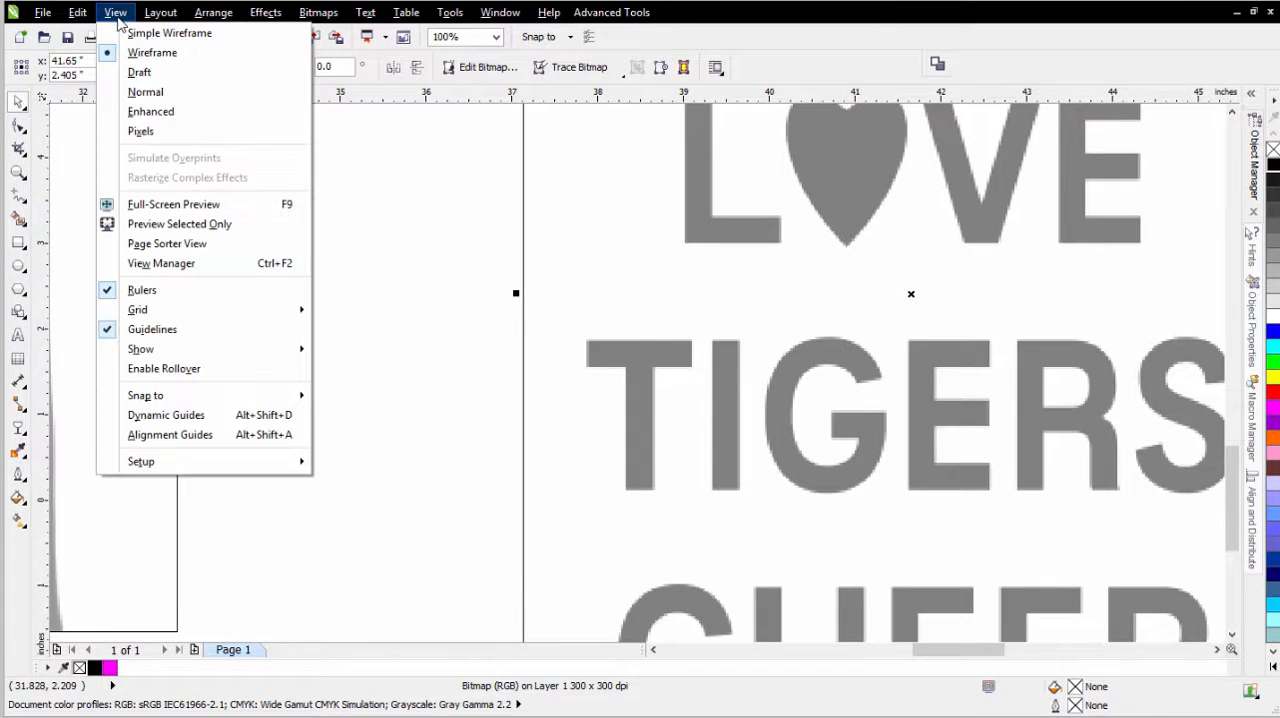
left_click(143, 110)
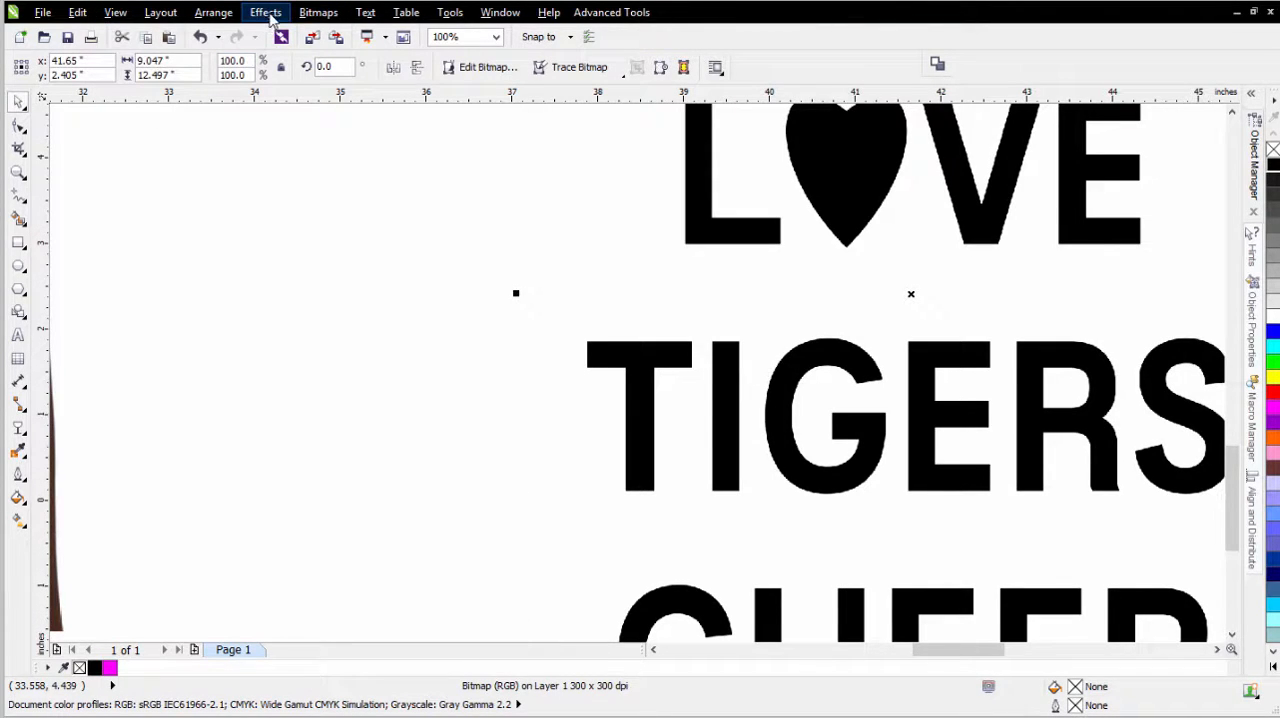
- Open the Displace distortion for the lettering bitmap and bring the corner of a letter into its before-and-after preview
left_click(315, 14)
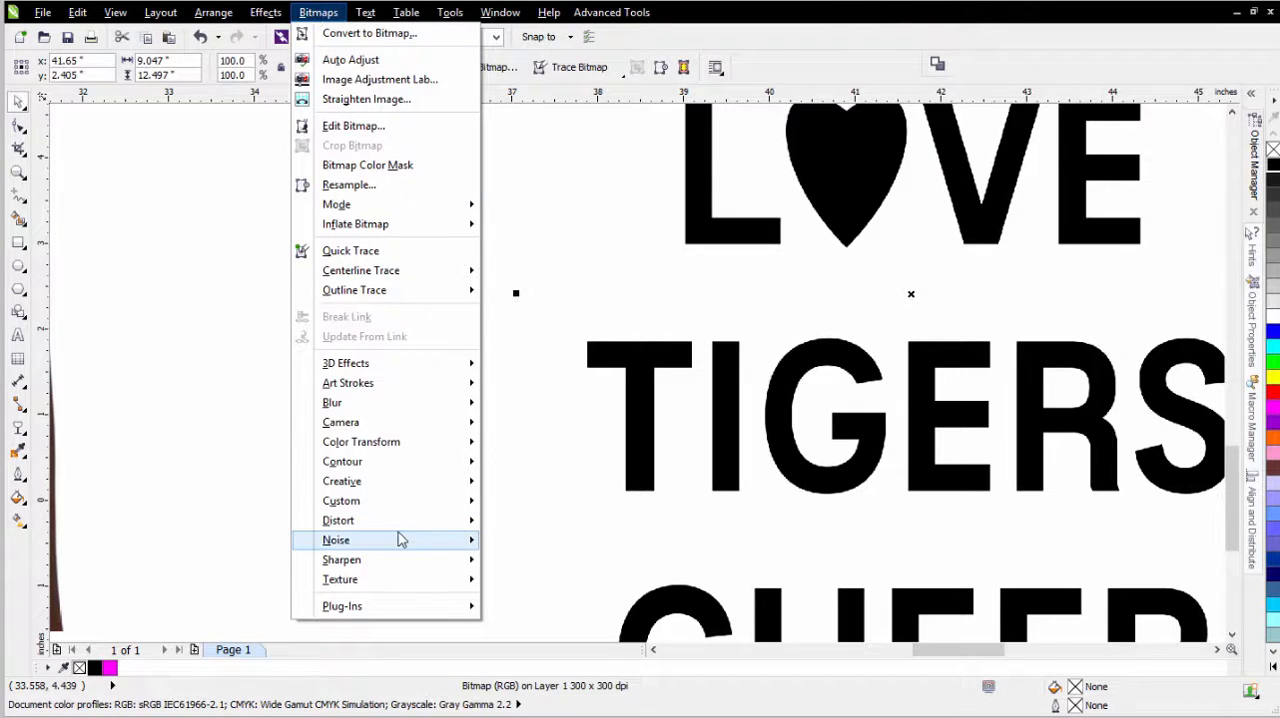
mouse_move(420, 524)
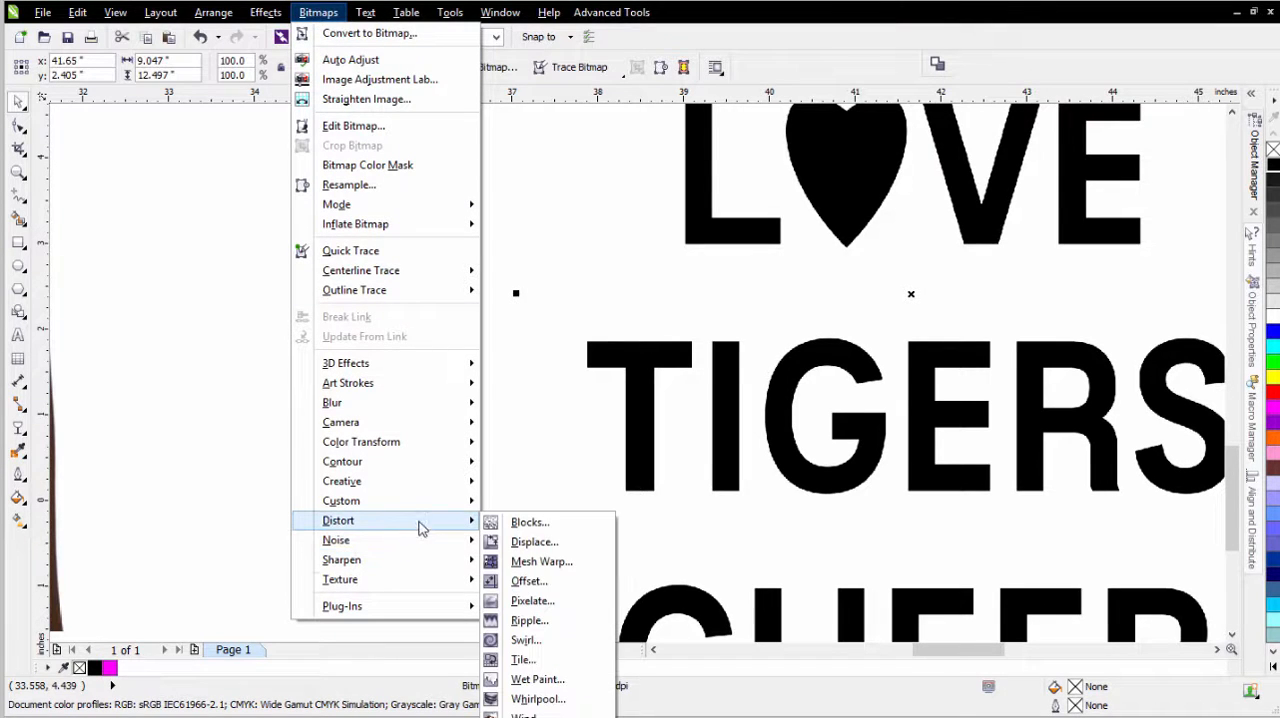
left_click(535, 542)
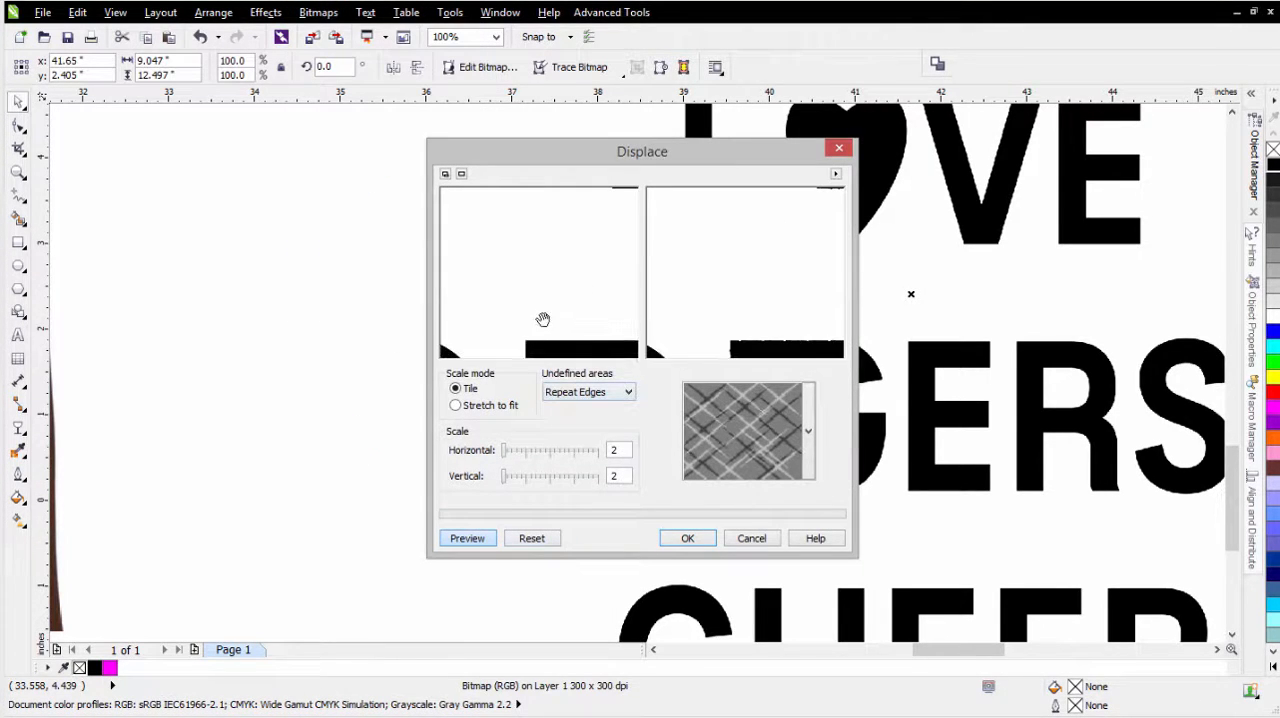
mouse_move(538, 348)
left_mouse_down()
mouse_move(531, 211)
mouse_move(531, 360)
left_mouse_up()
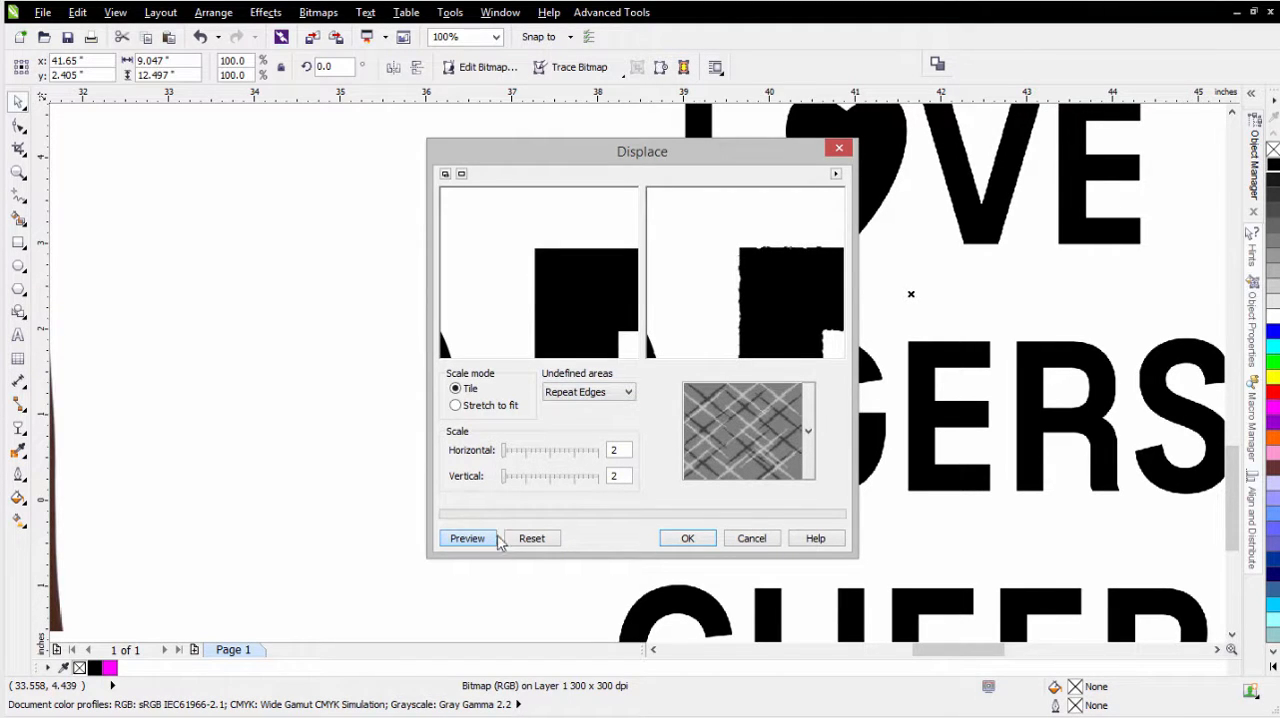
- Try a Displace scale of 6 horizontally and vertically, and return both values to 2
double_click(617, 449)
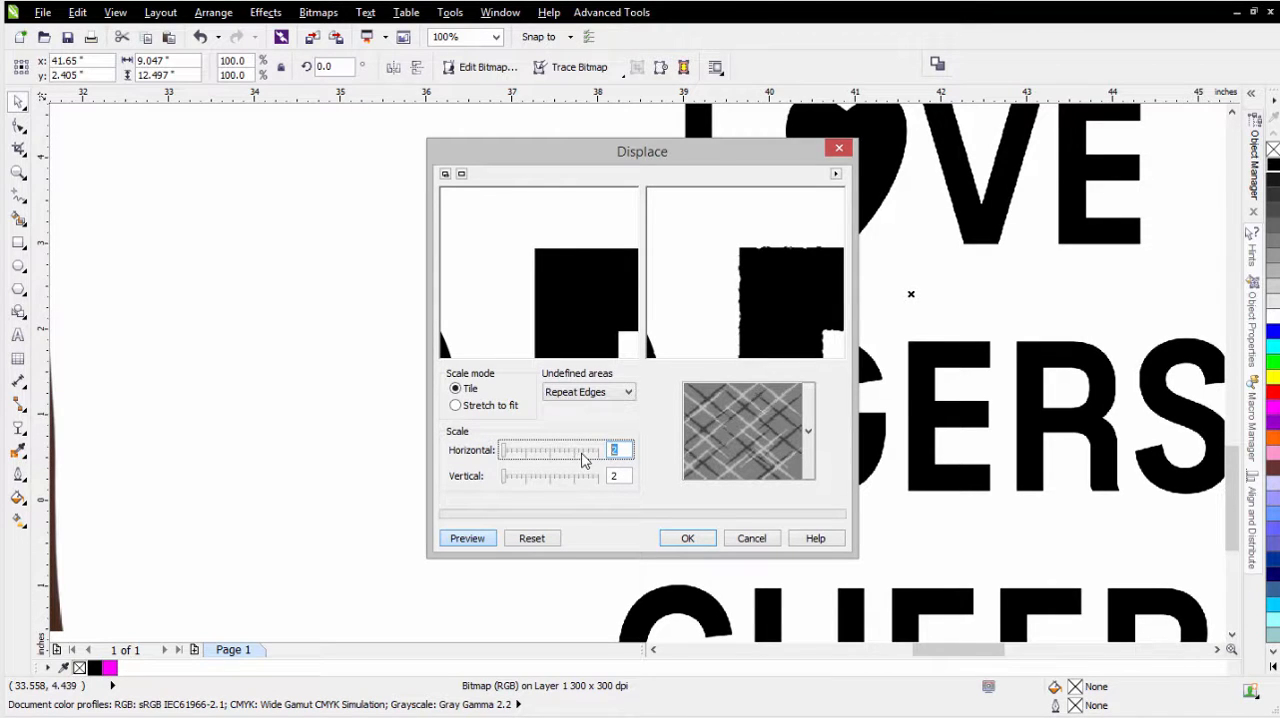
type("6")
key("Tab")
type("6")
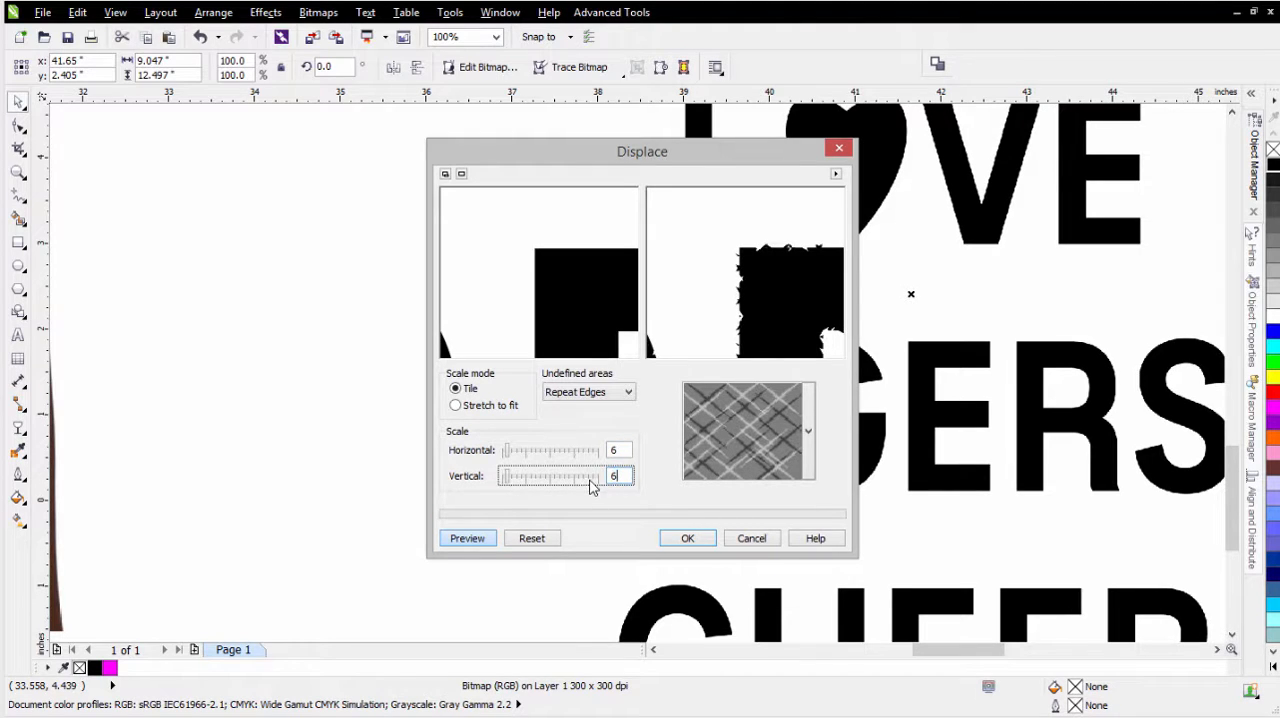
double_click(620, 451)
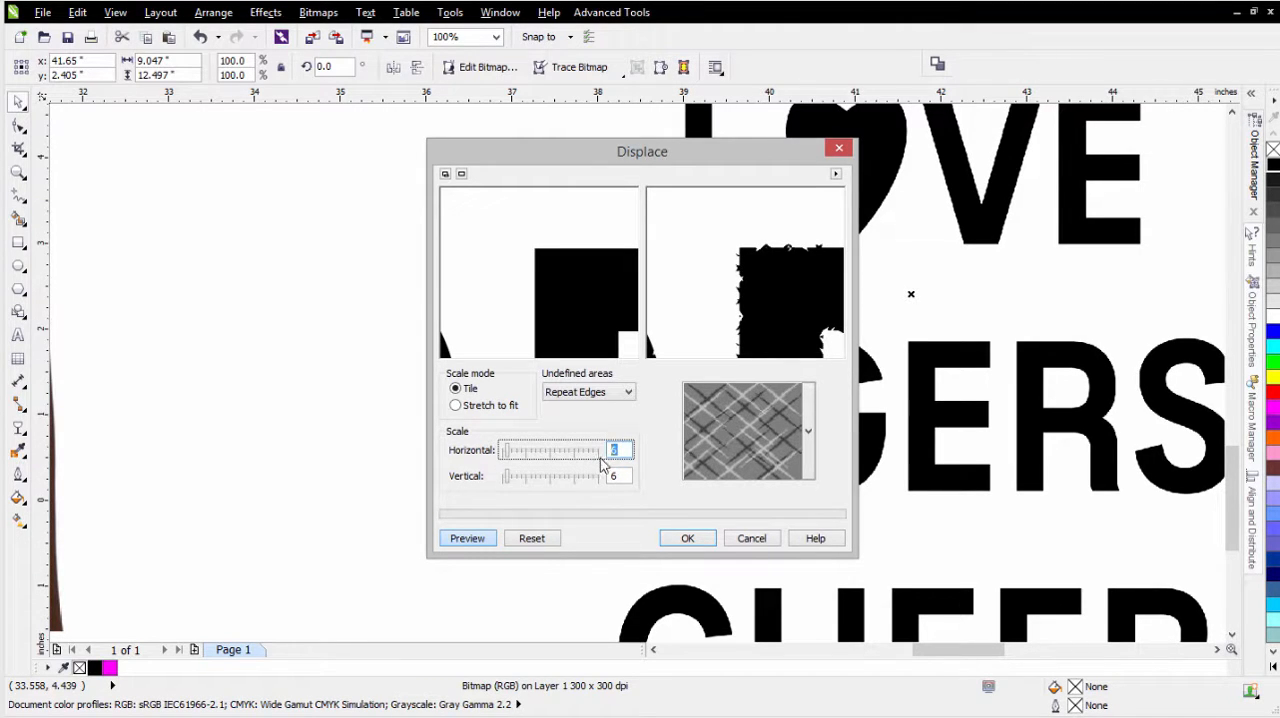
type("2")
key("Tab")
type("2")
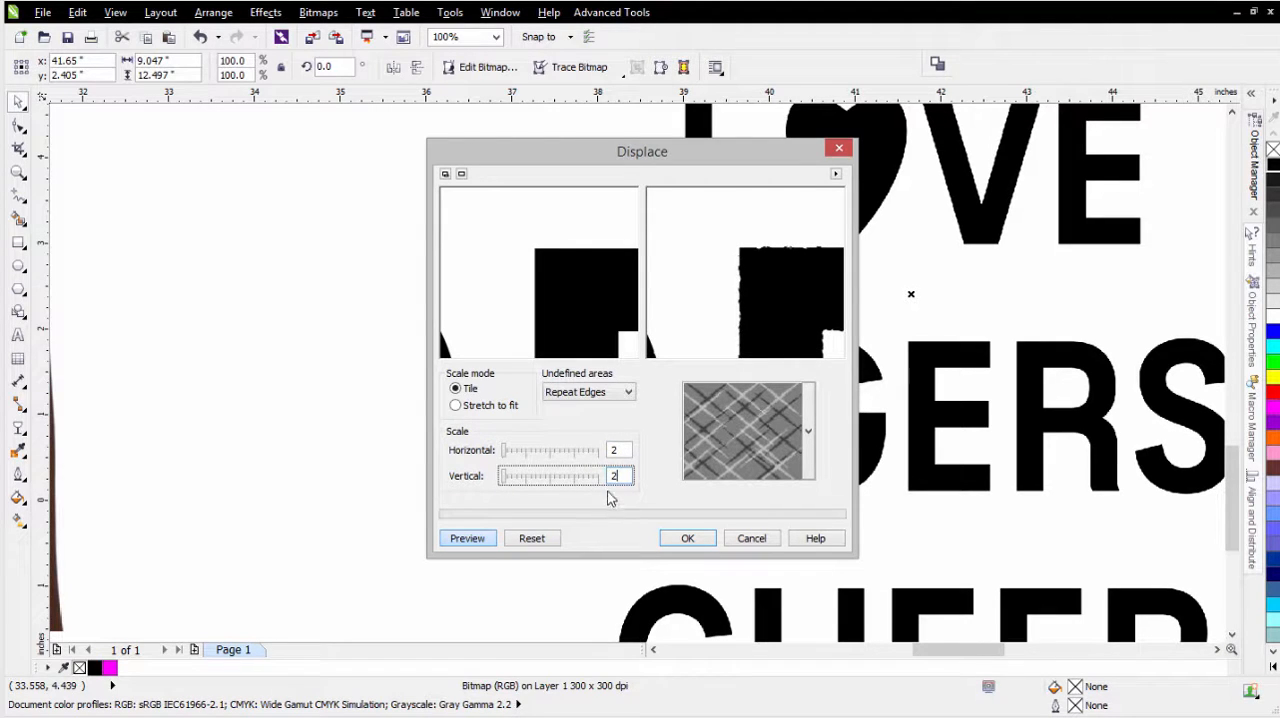
- Set the Displace scale to 3 horizontally and 3 vertically and apply the distortion to the lettering
double_click(614, 450)
type("3")
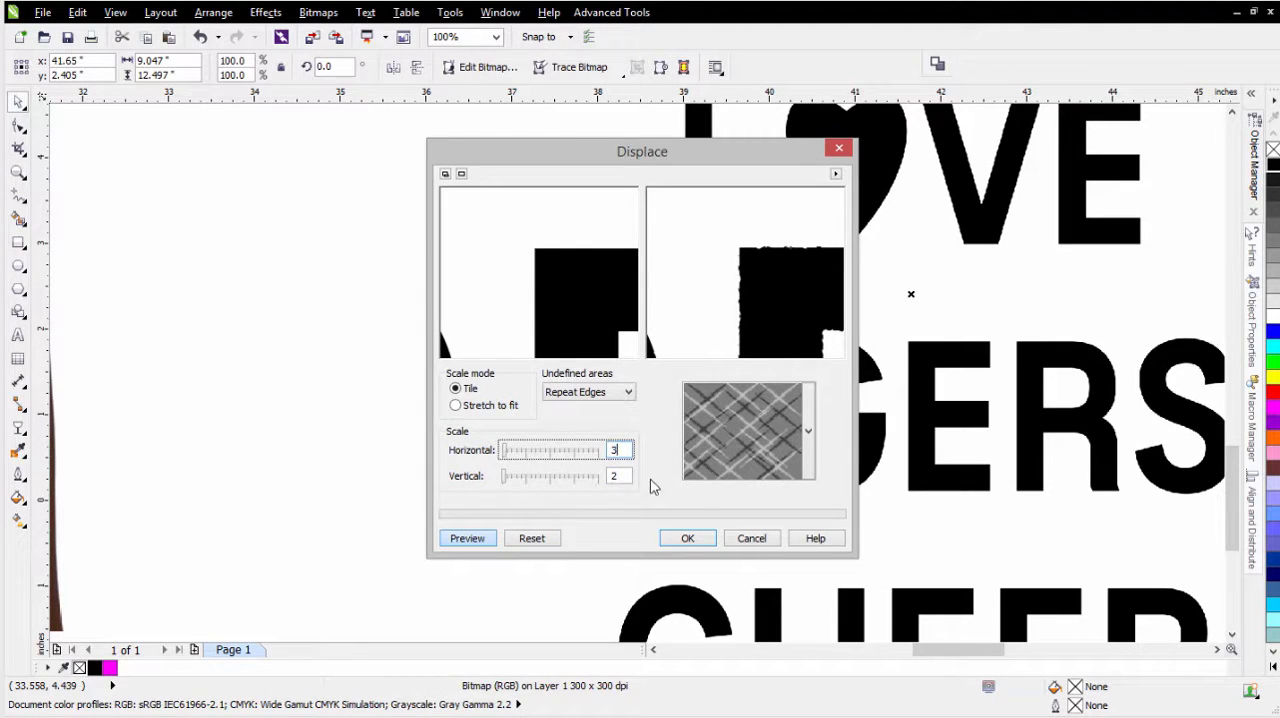
key("Tab")
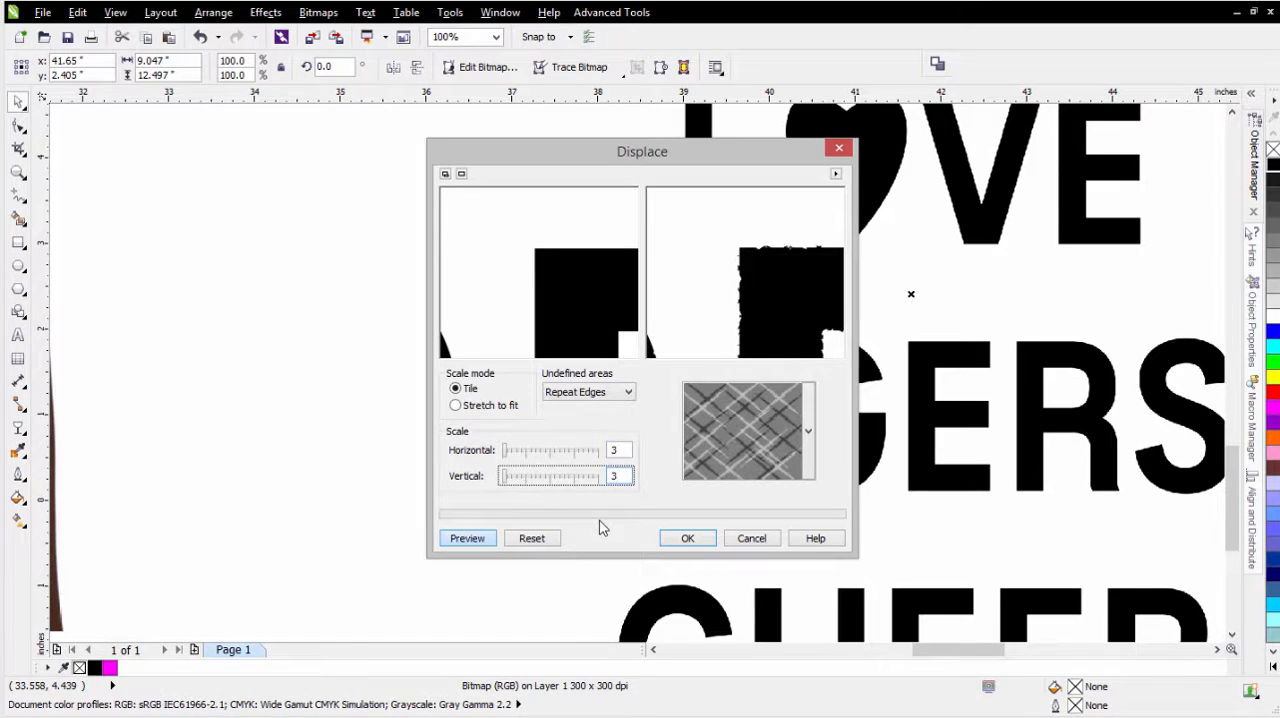
left_click(688, 538)
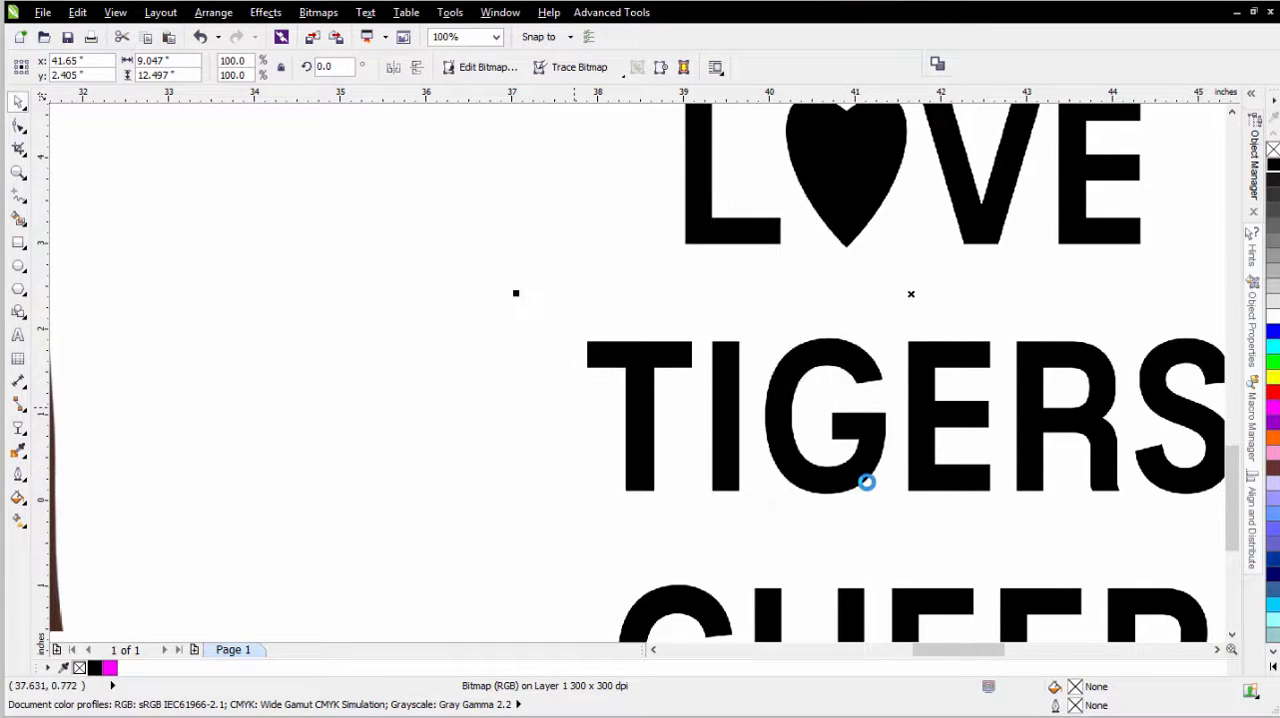
- Open the Creative effect Scatter for the lettering bitmap and show its before-and-after preview
scroll(697, 407, "up", 2)
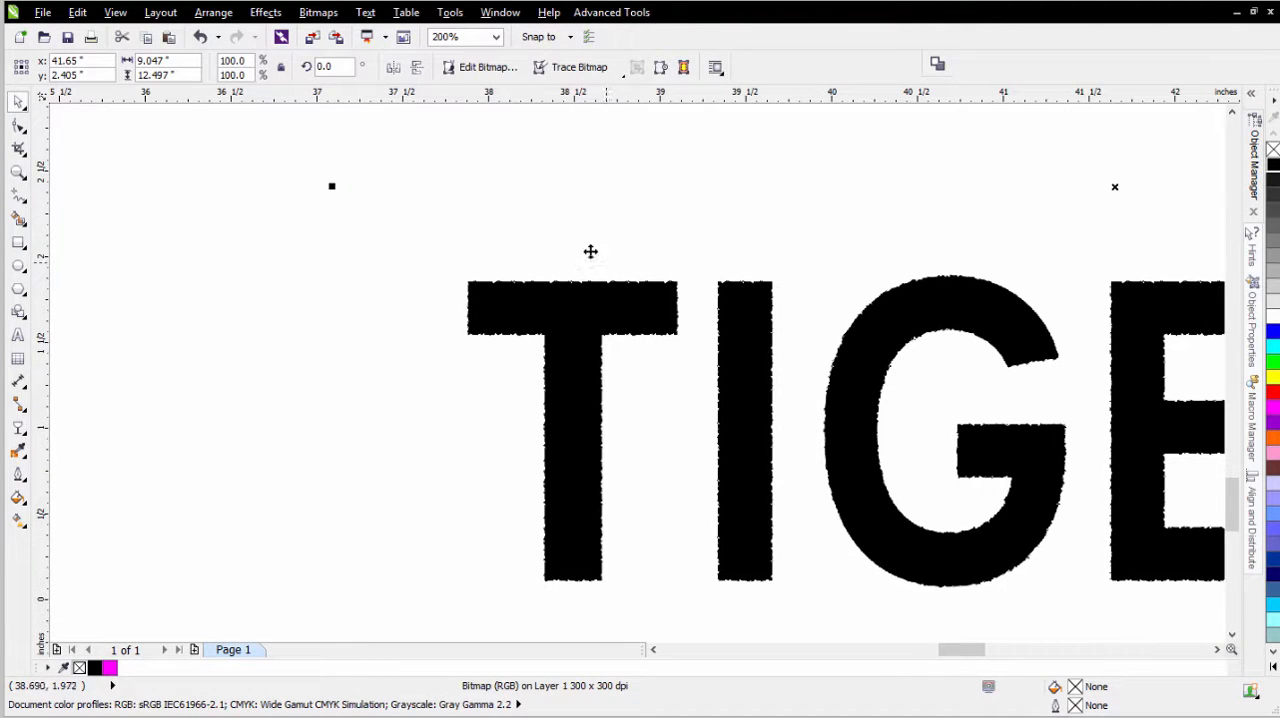
left_click(314, 16)
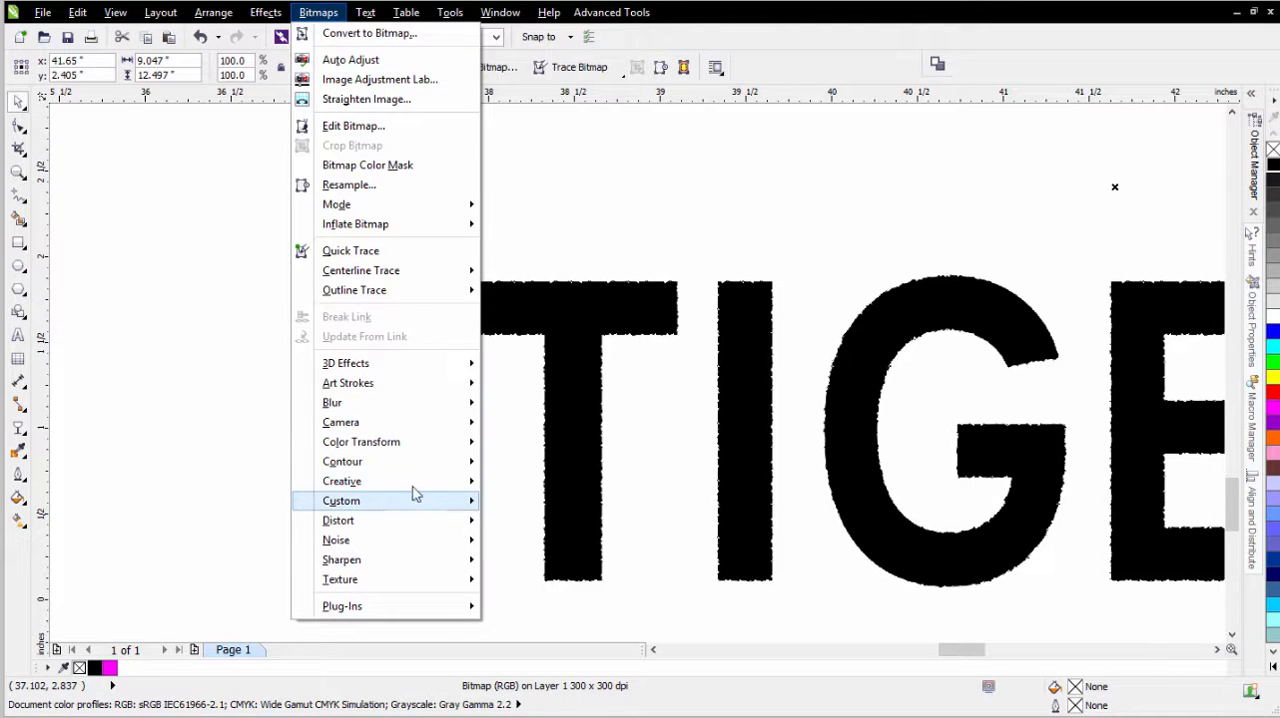
mouse_move(415, 484)
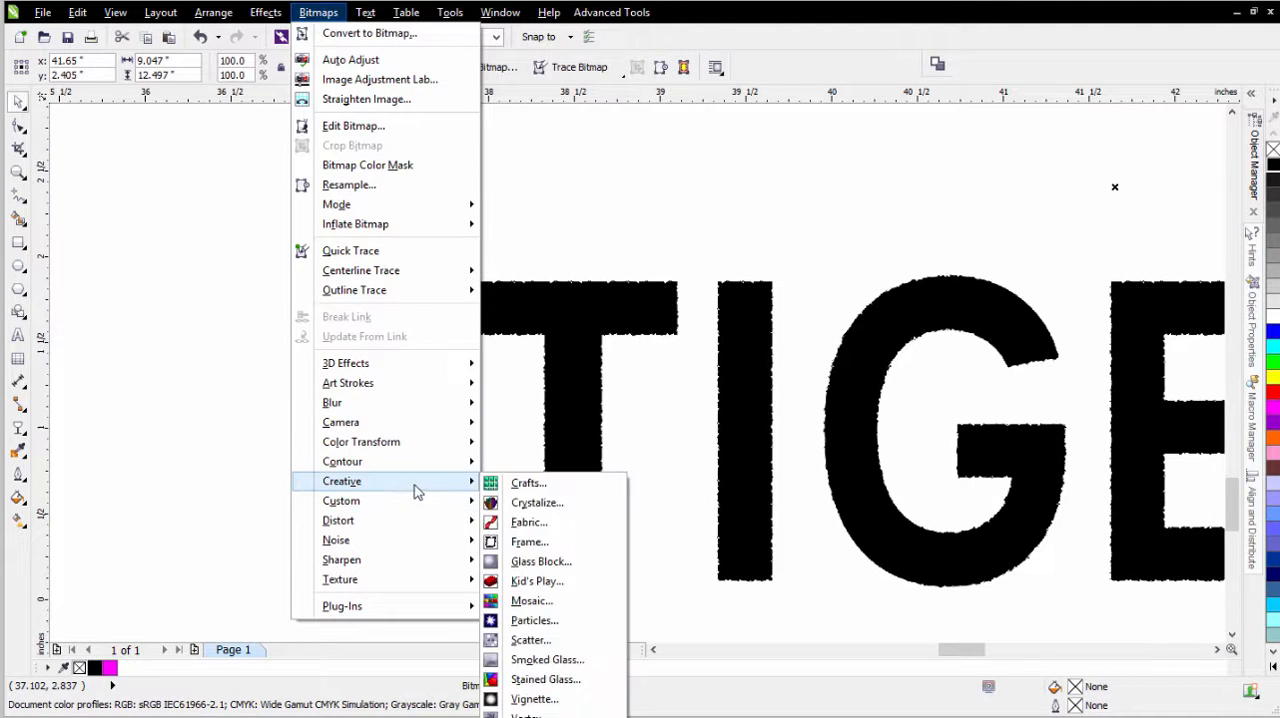
left_click(560, 640)
left_click_drag(571, 283, 827, 250)
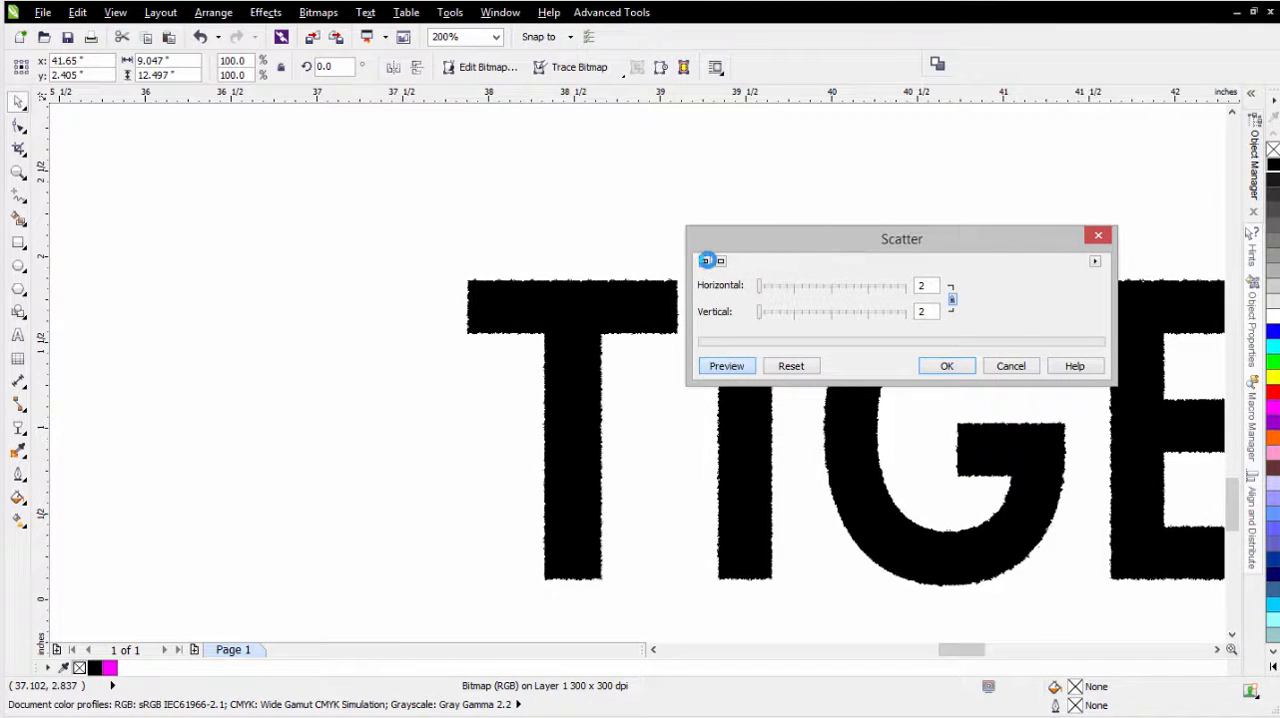
left_click(705, 262)
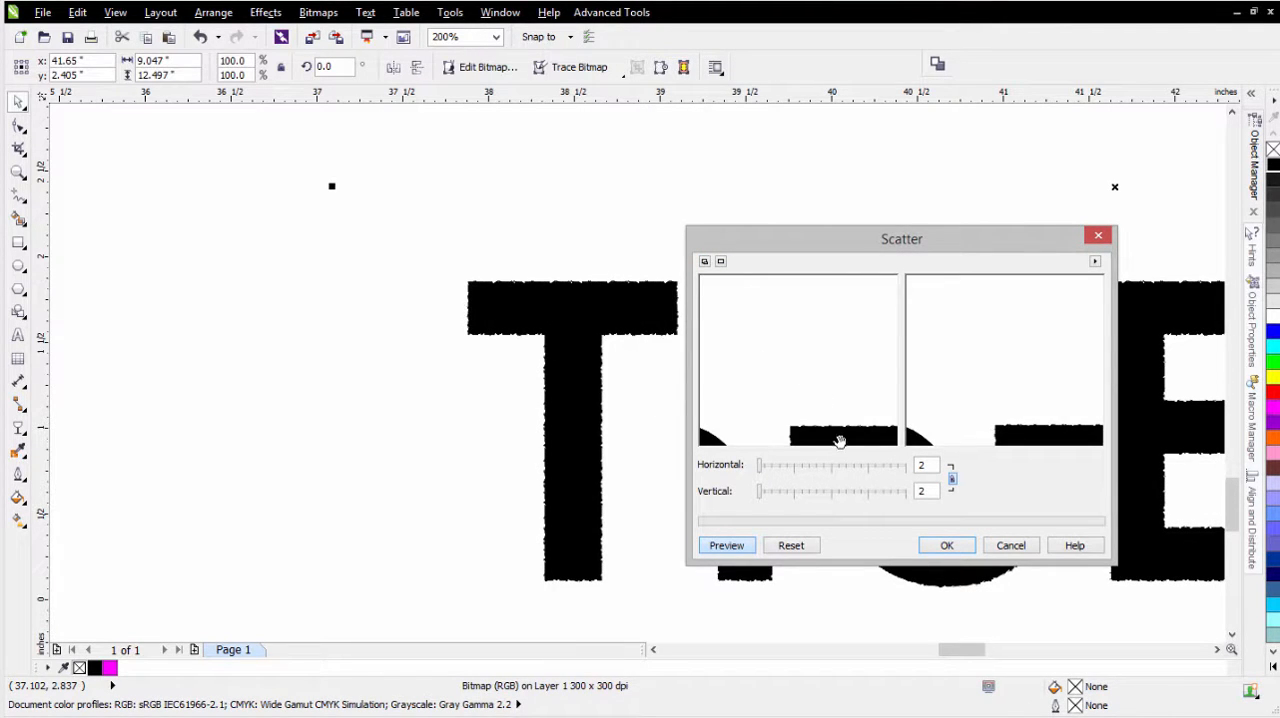
- Examine the roughened edges of a letter closely in the Scatter preview
left_click_drag(840, 437, 818, 346)
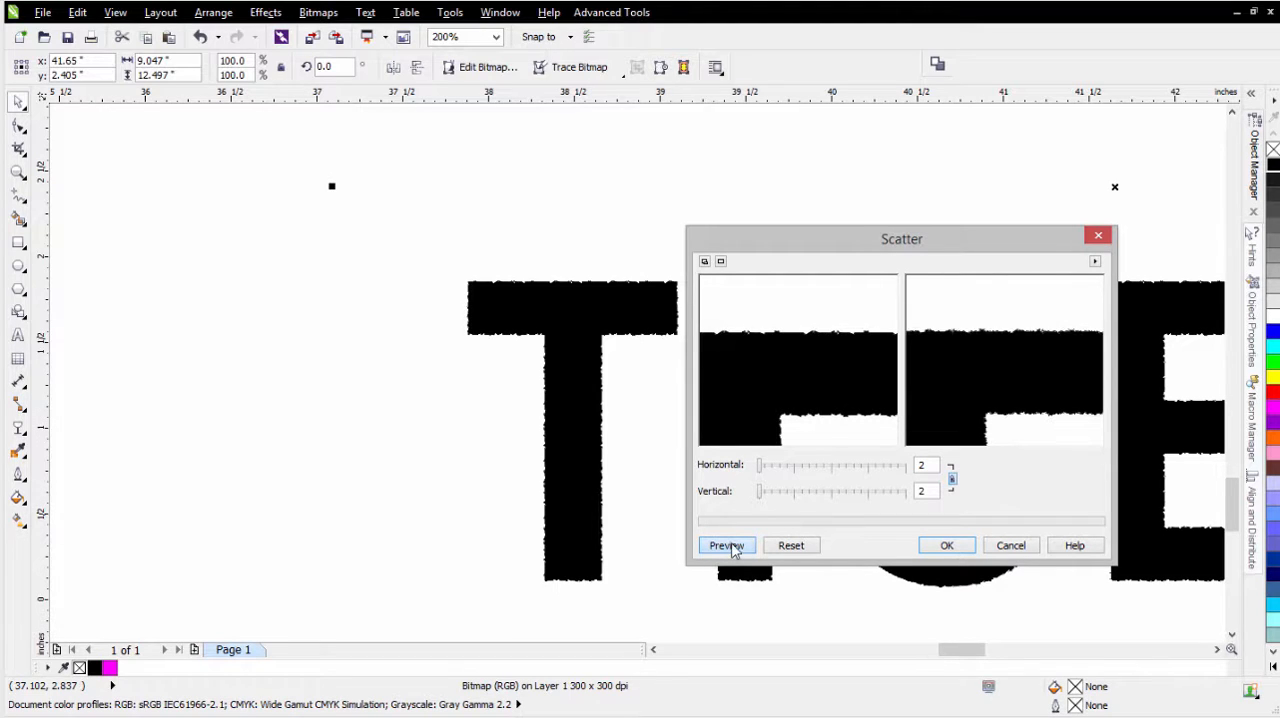
left_click(793, 380)
right_click(793, 376)
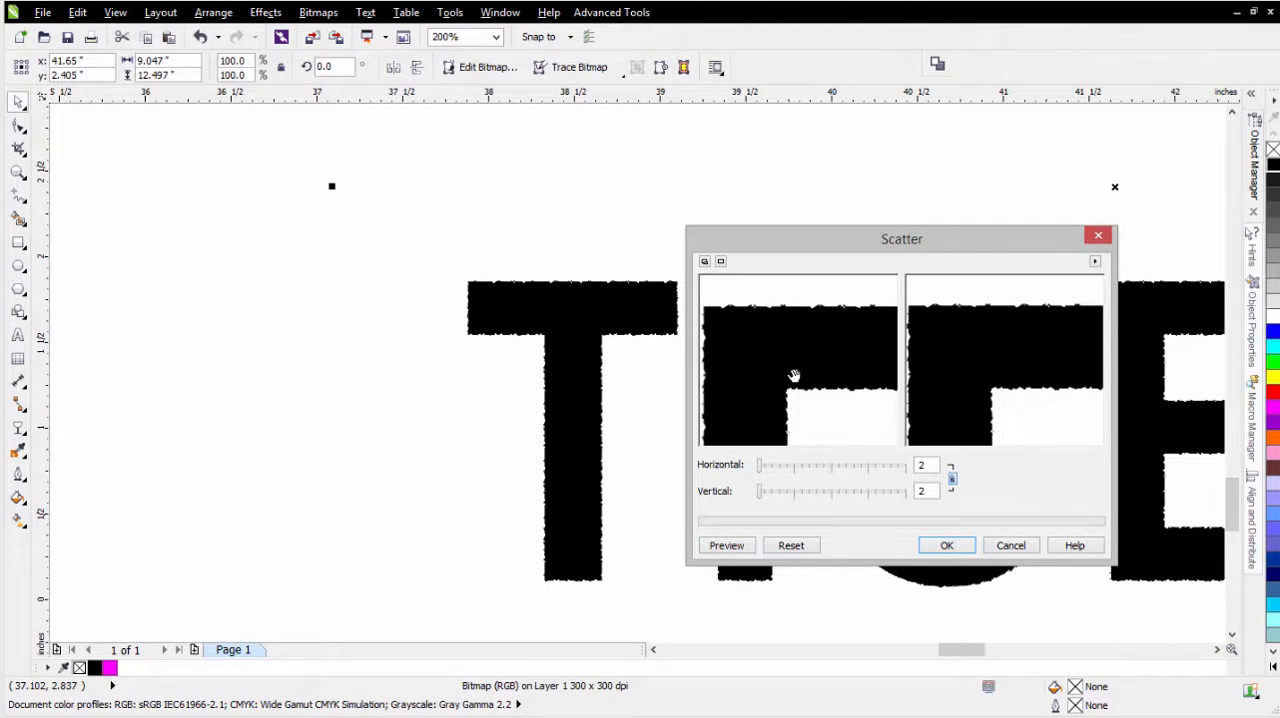
right_click(794, 376)
right_click(796, 376)
left_click(797, 375)
left_click(798, 374)
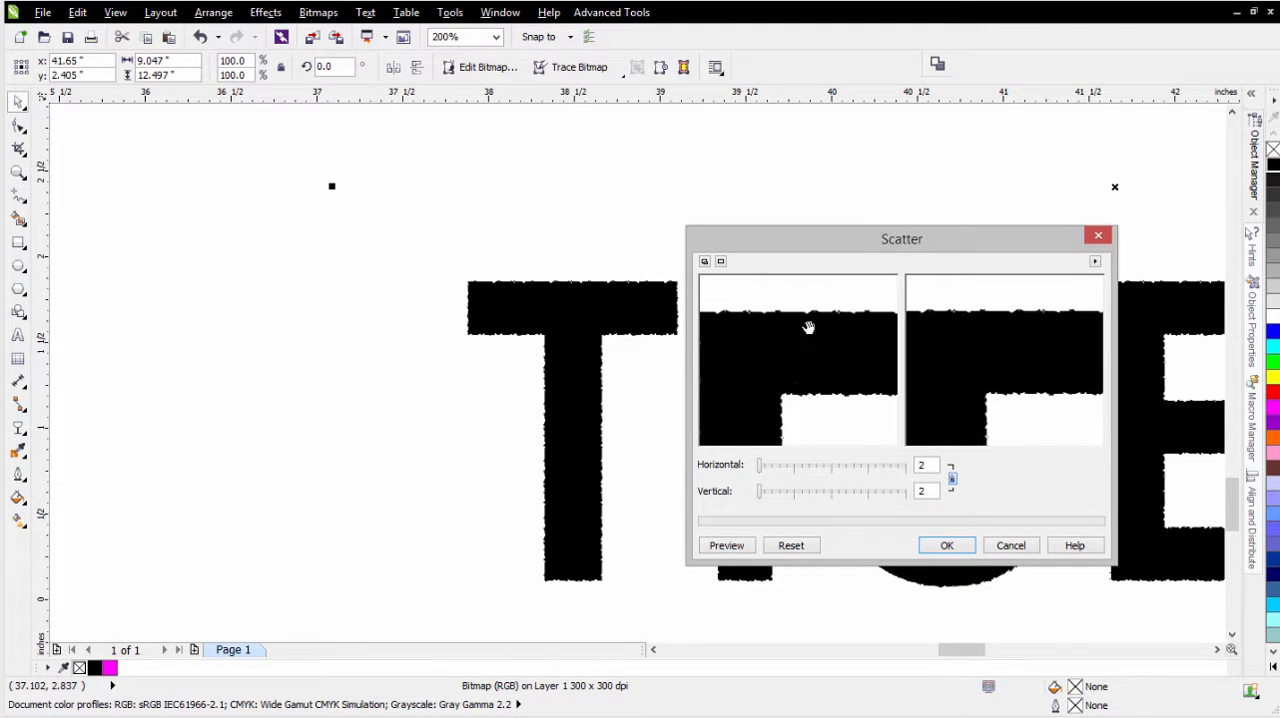
left_click_drag(808, 327, 757, 323)
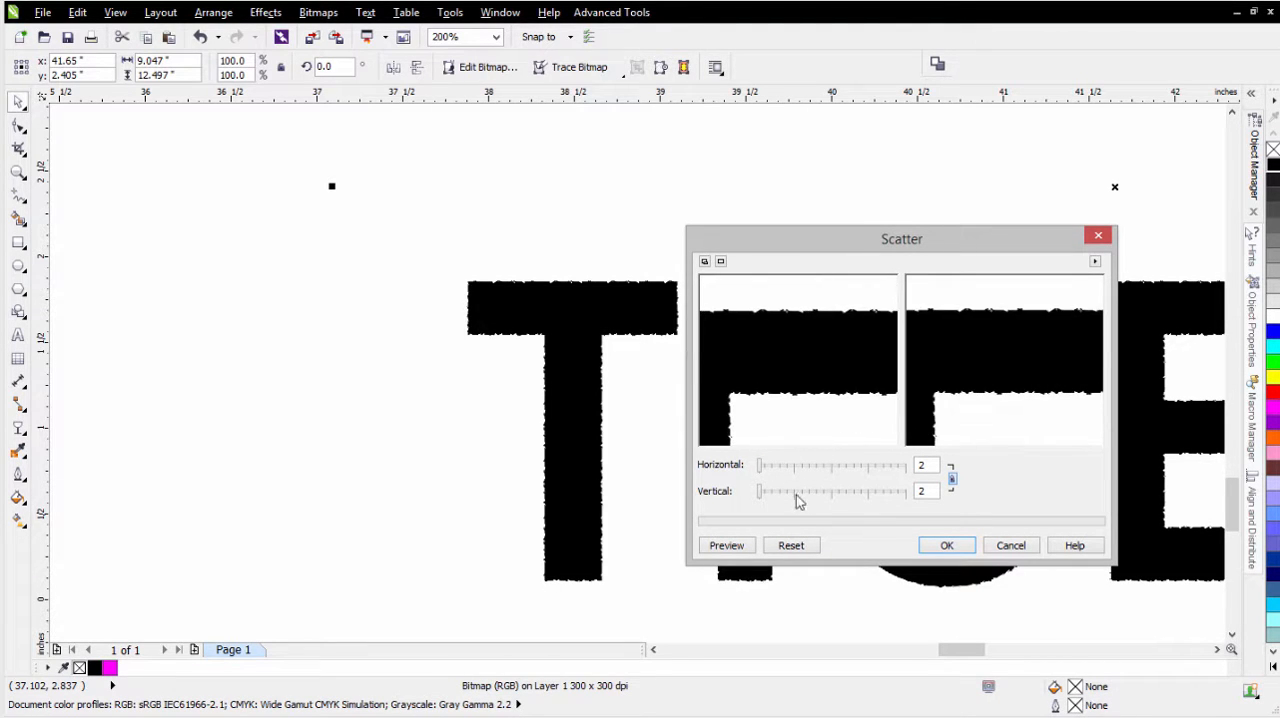
- Set the Scatter amount to 4 horizontally and vertically and apply it to the lettering bitmap
left_click(742, 556)
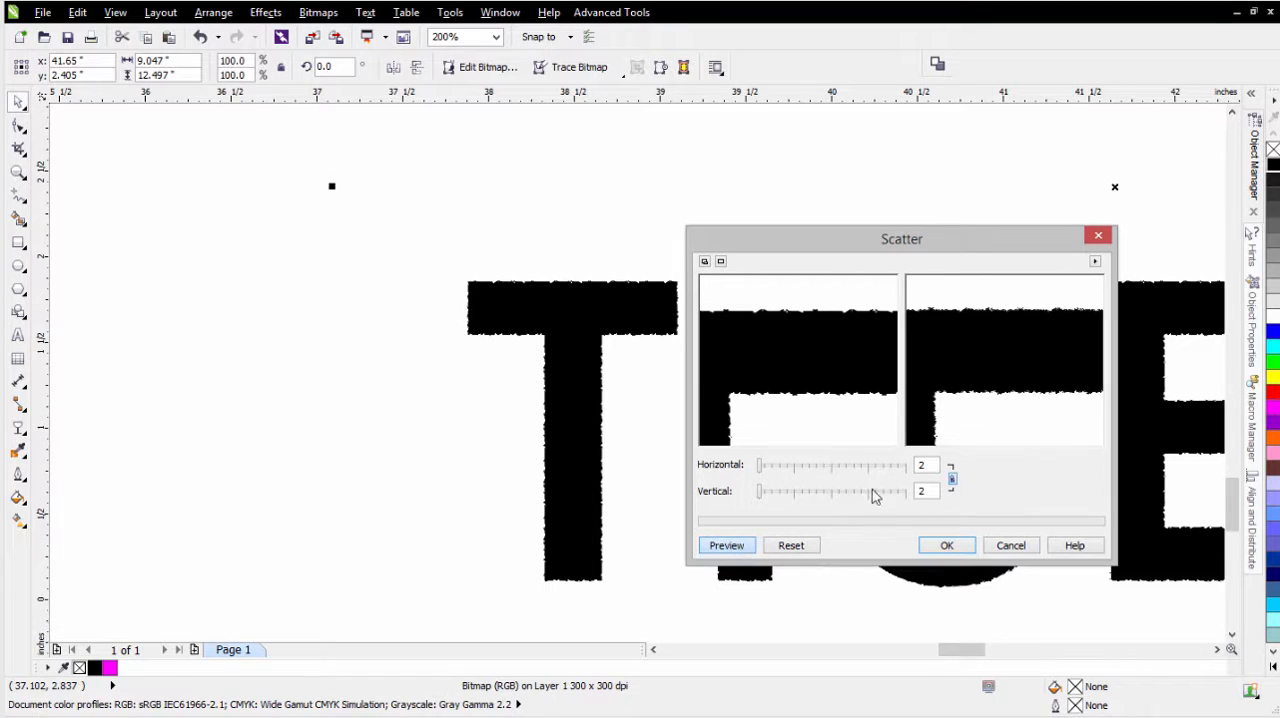
left_click_drag(932, 466, 860, 463)
type("4")
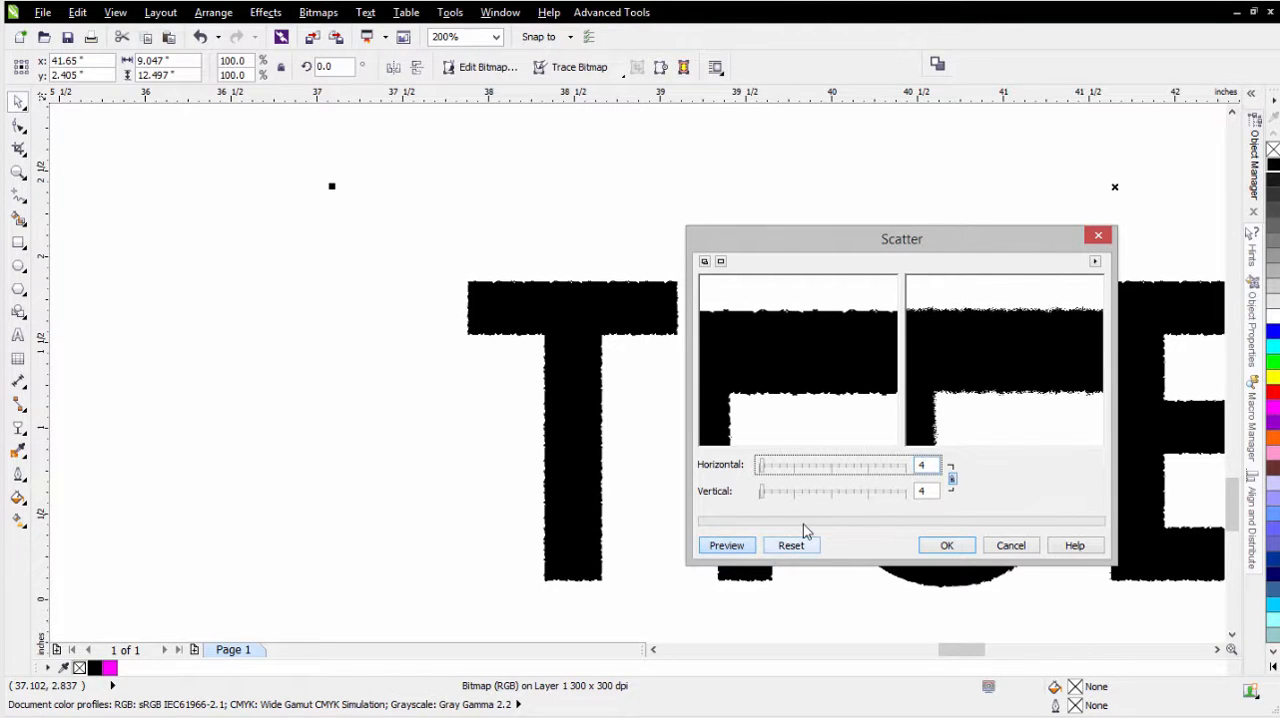
left_click(945, 545)
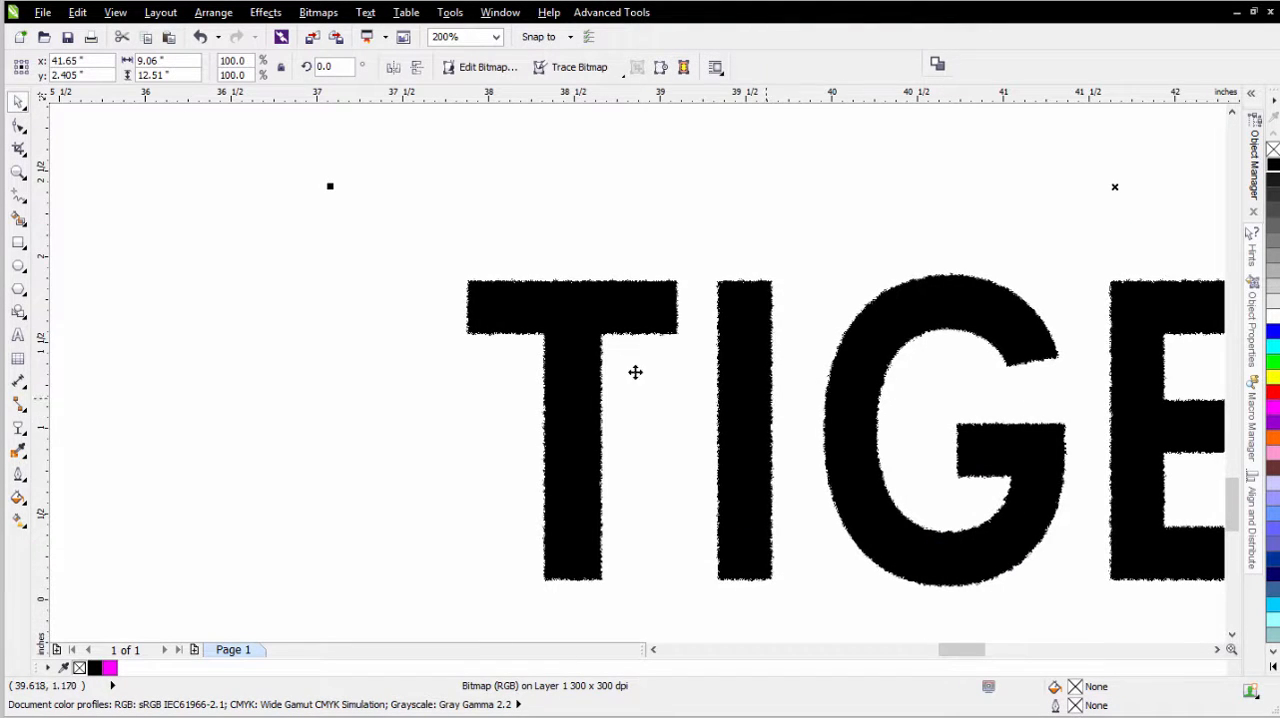
- Rotate the gray watercolor texture to 270 degrees and place it upright behind the LIVE LOVE TIGERS CHEER lettering
scroll(632, 368, "down", 3)
scroll(630, 365, "down", 1)
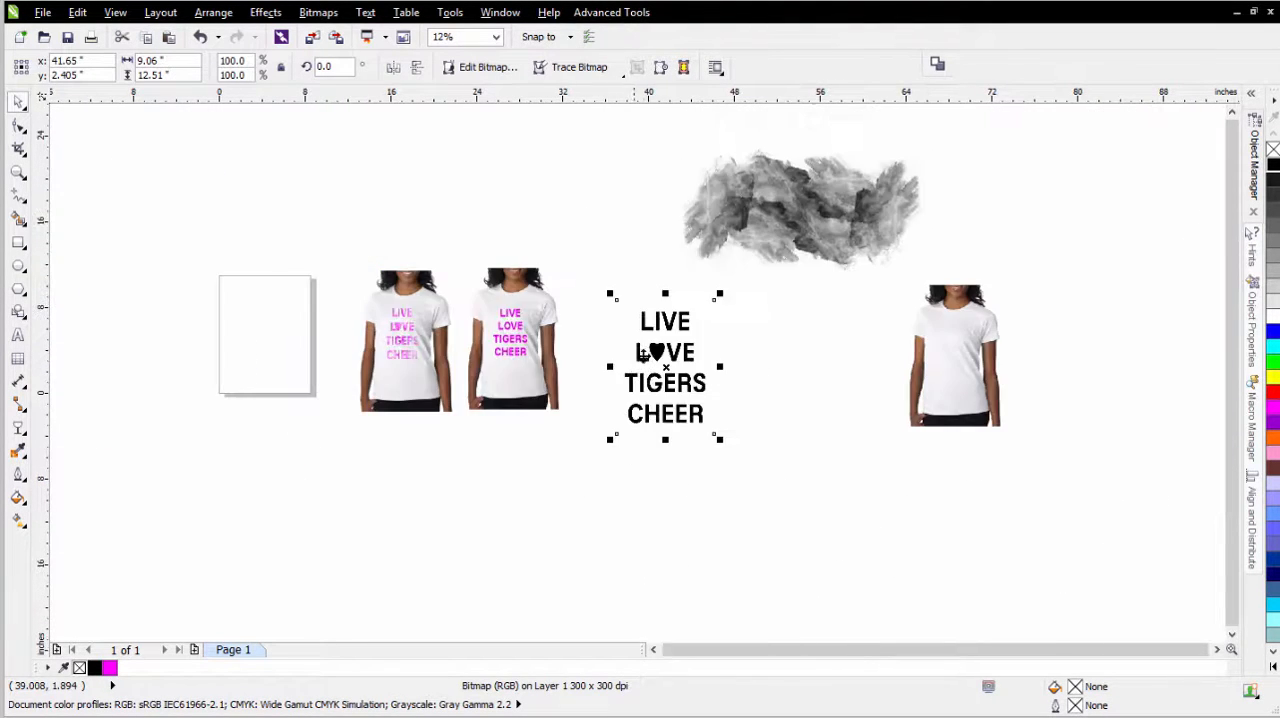
left_click(810, 217)
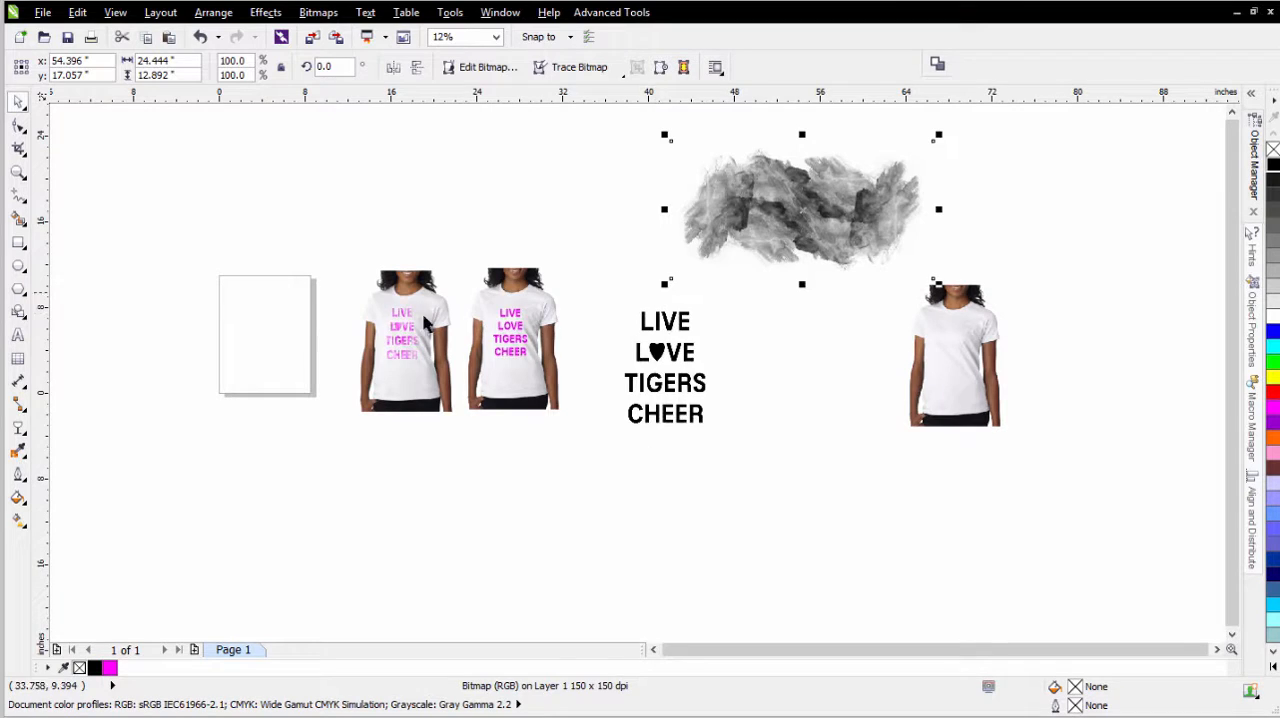
scroll(400, 324, "up", 1)
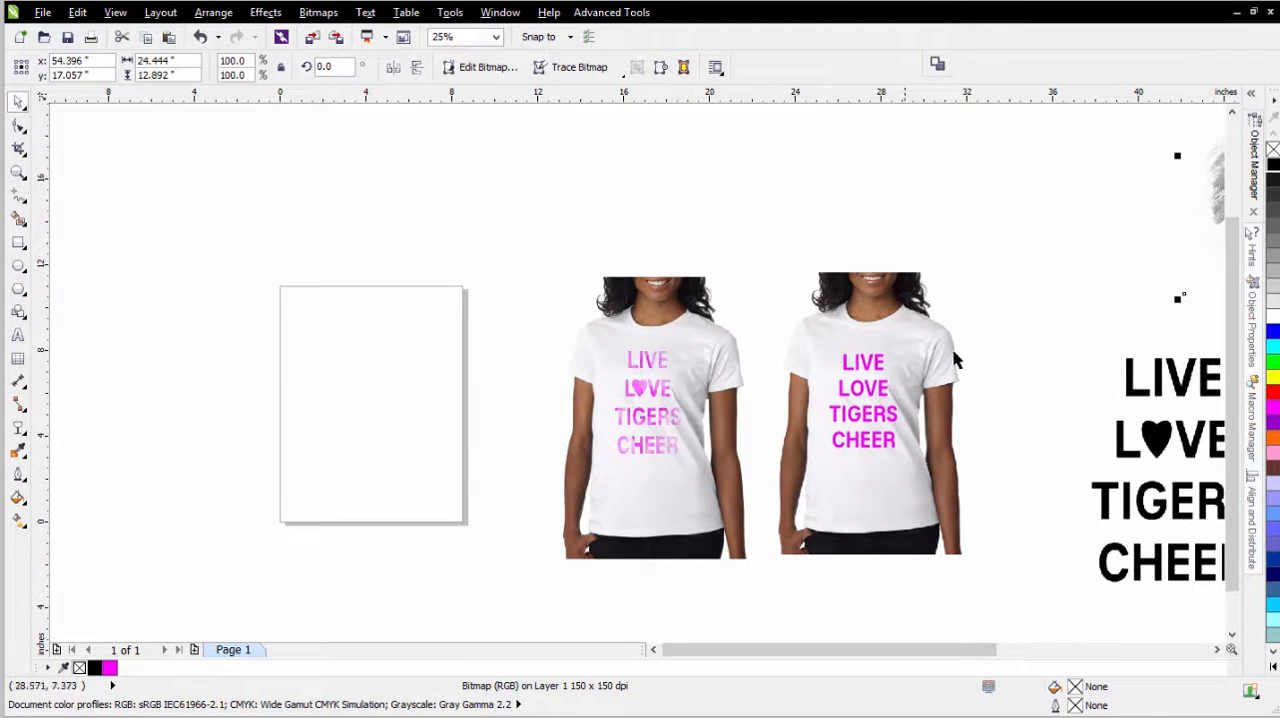
key("F3")
left_click(843, 296)
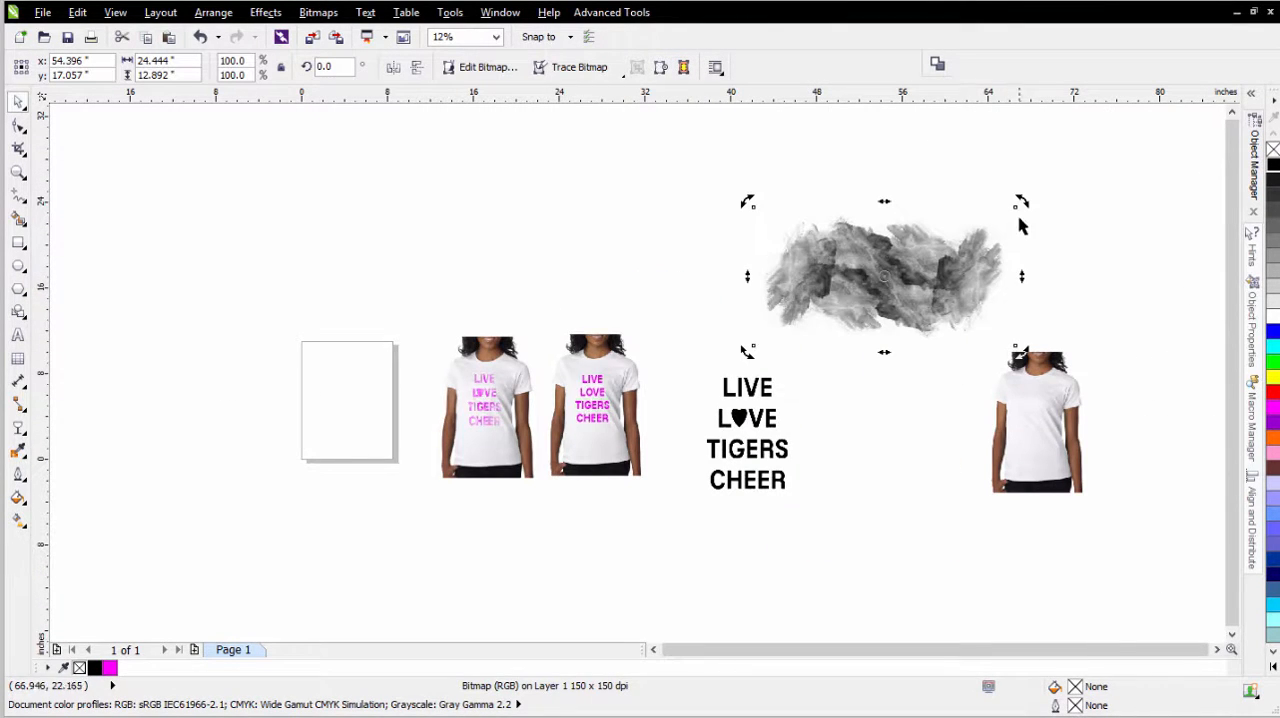
left_click_drag(1022, 205, 754, 485)
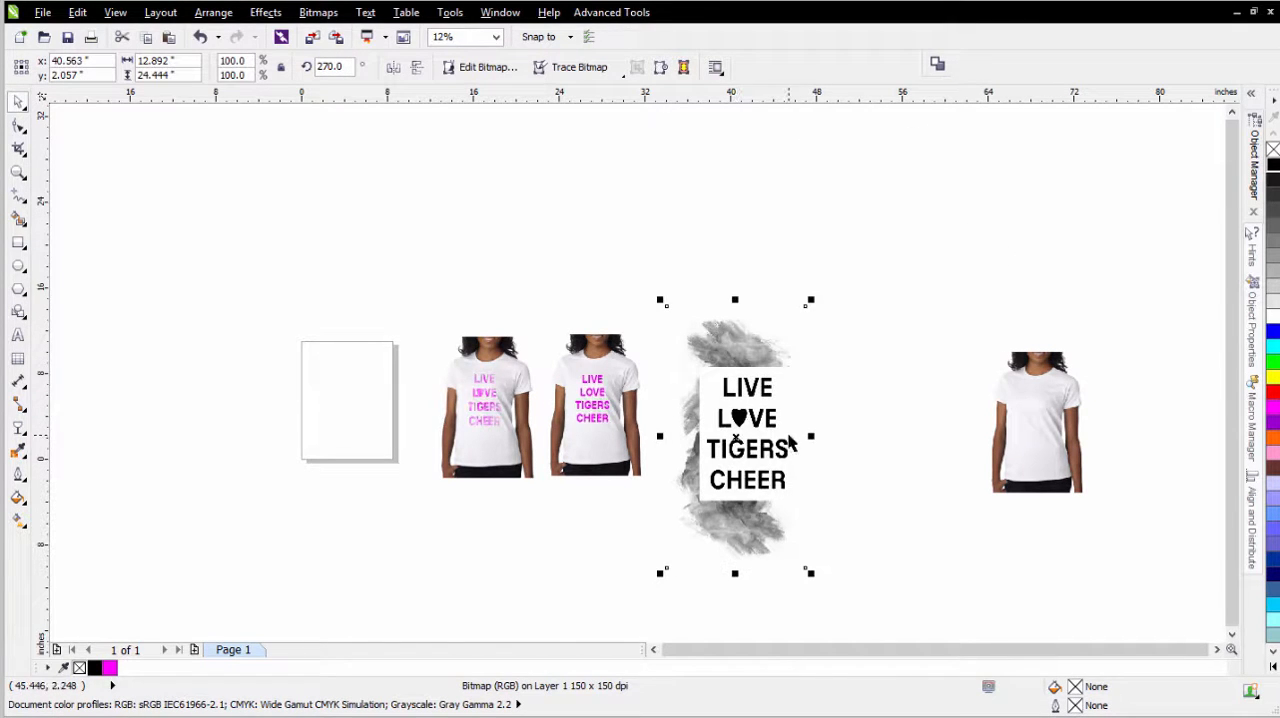
- Widen the gray watercolor texture to about 15.8 inches and place it in front of the lettering by cutting and pasting it
left_click_drag(812, 436, 845, 436)
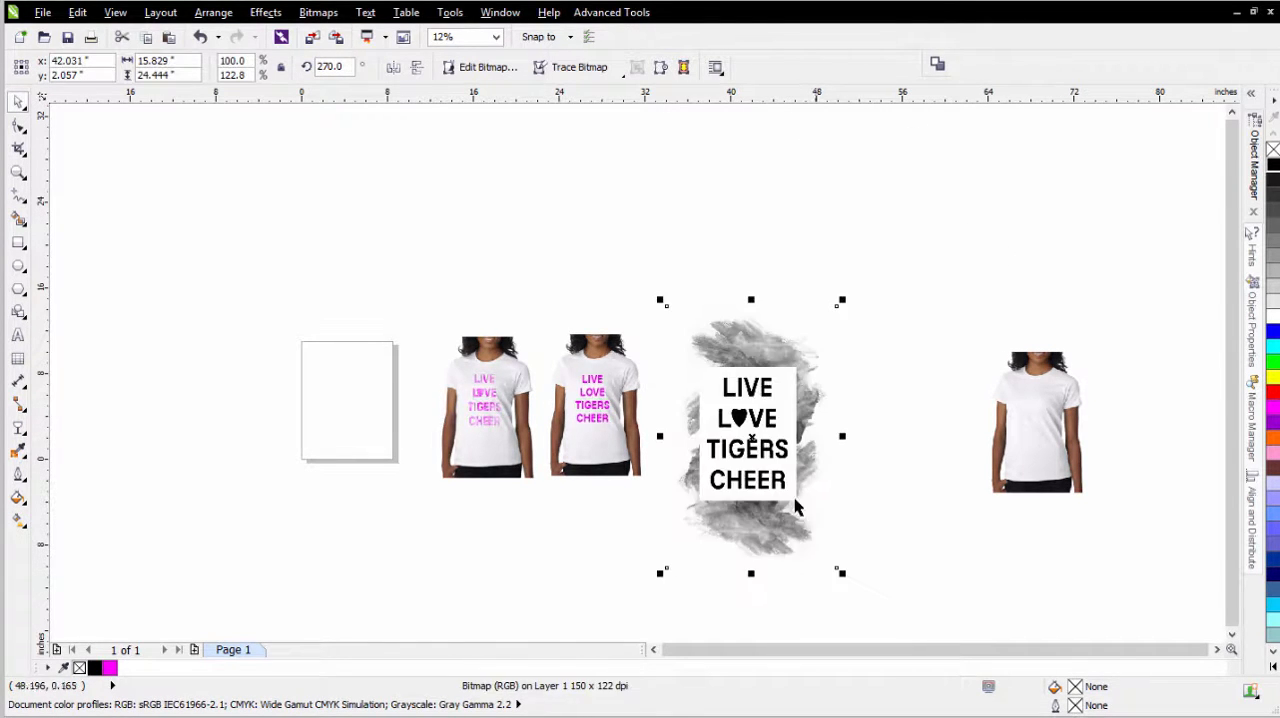
left_click_drag(772, 543, 768, 535)
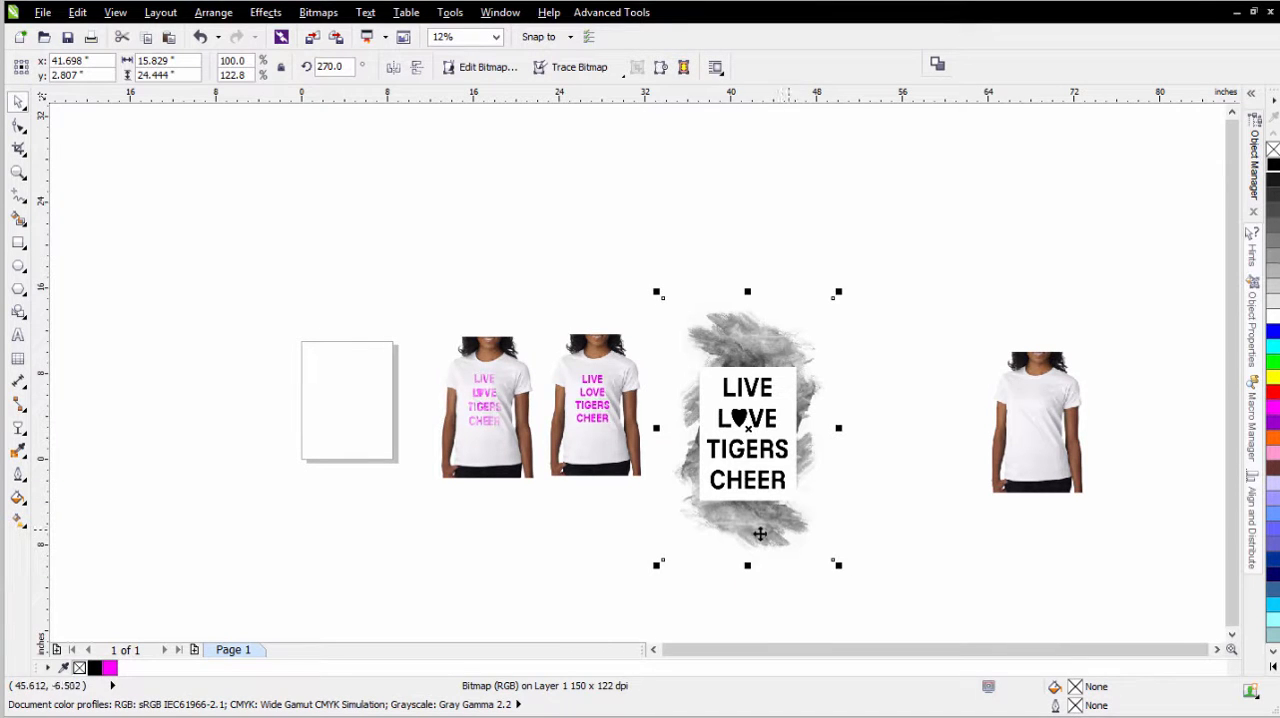
left_click(122, 37)
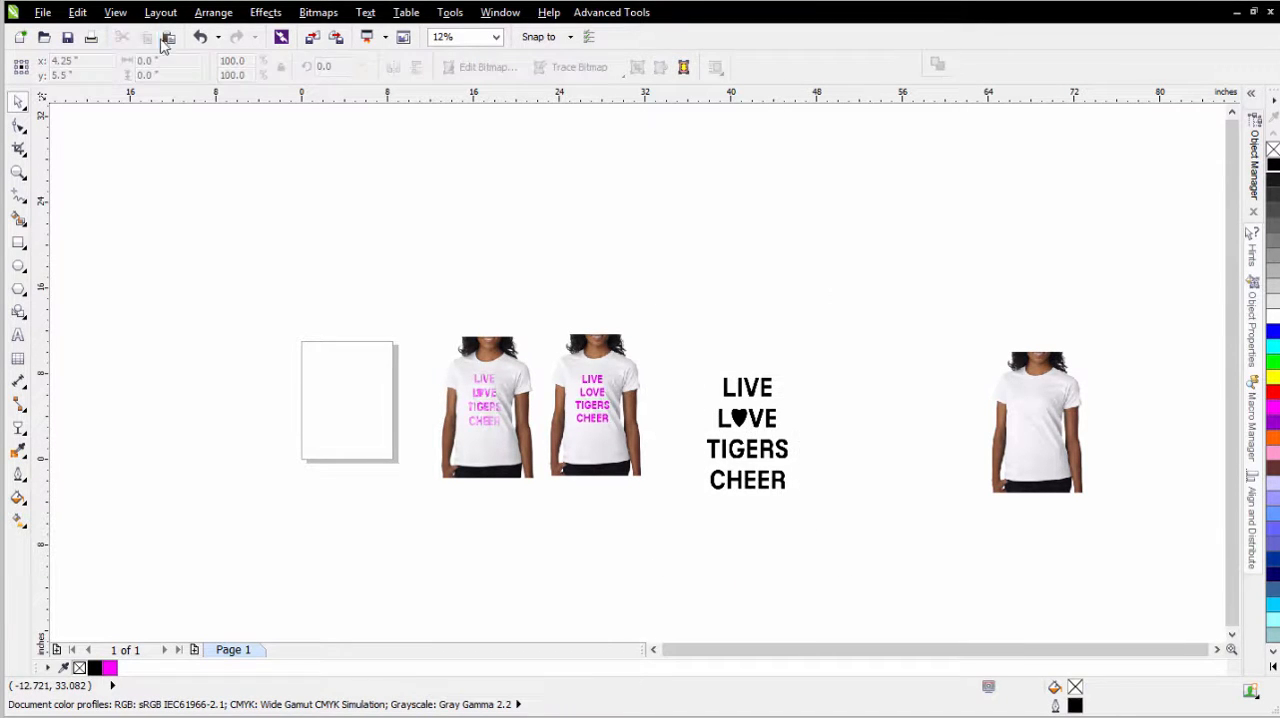
left_click(169, 37)
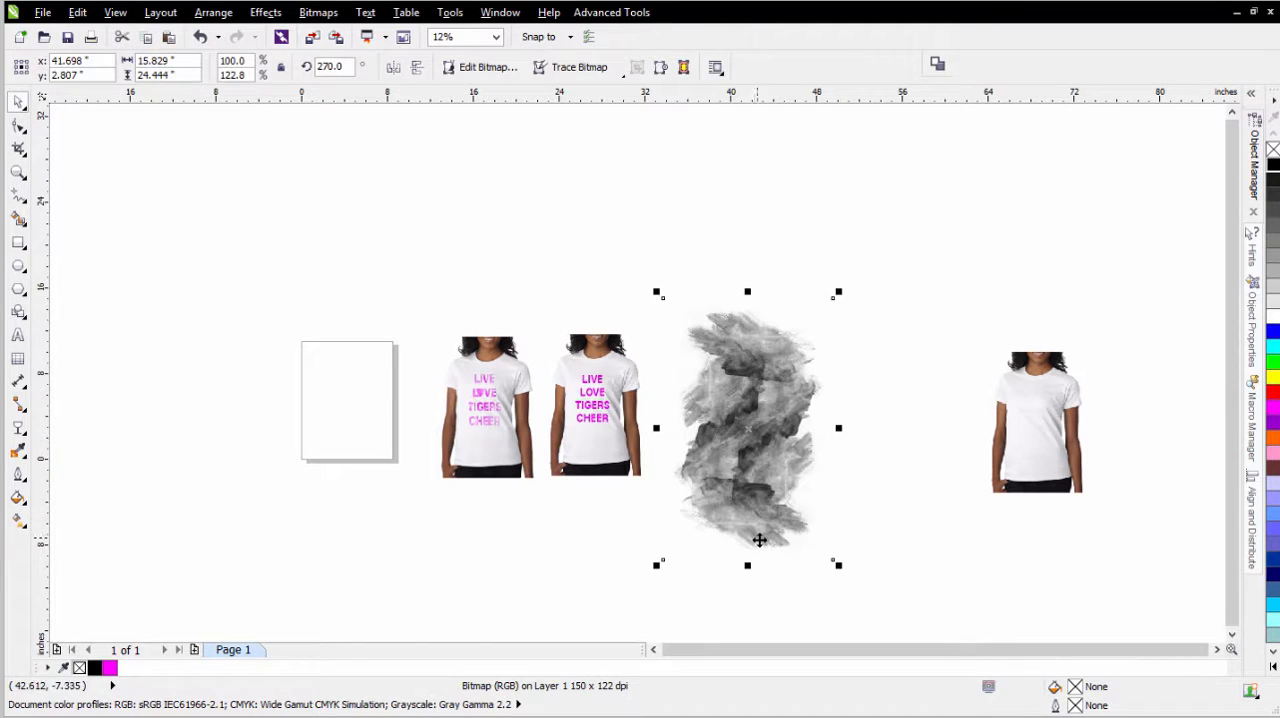
- Apply a Uniform transparency to the texture with the Screen merge mode and an amount of 0
left_click(20, 406)
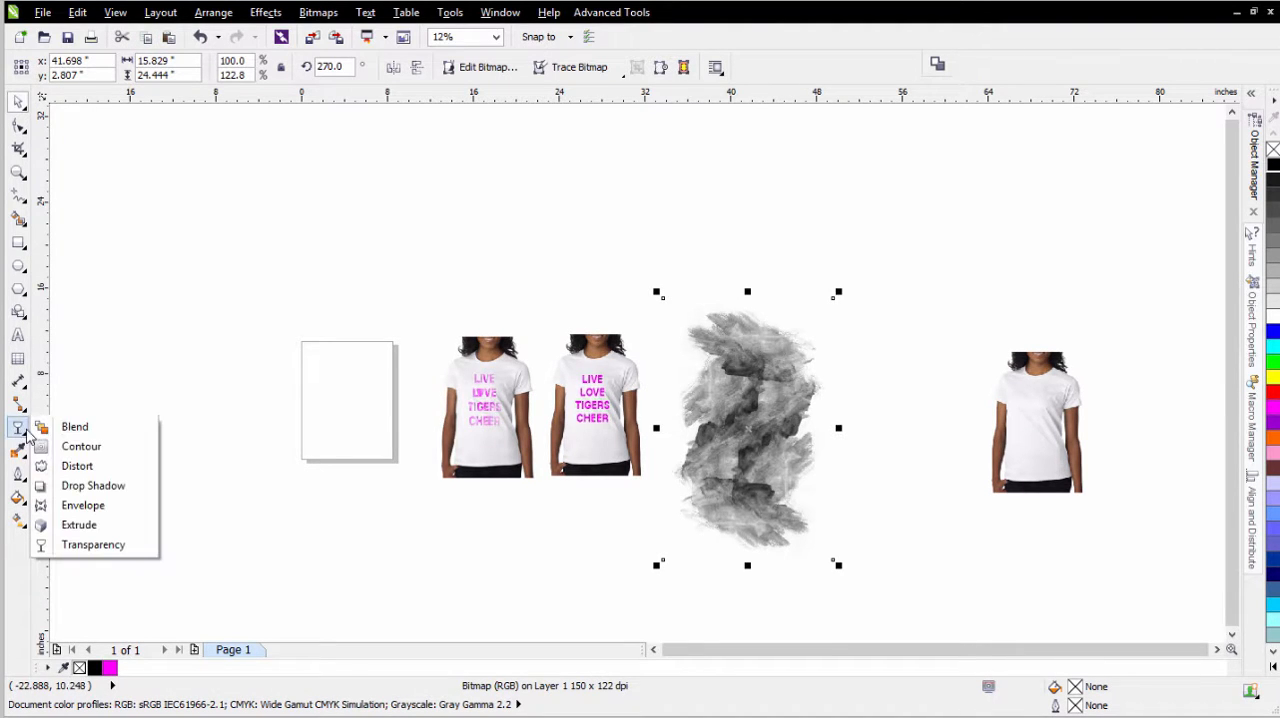
left_click(86, 546)
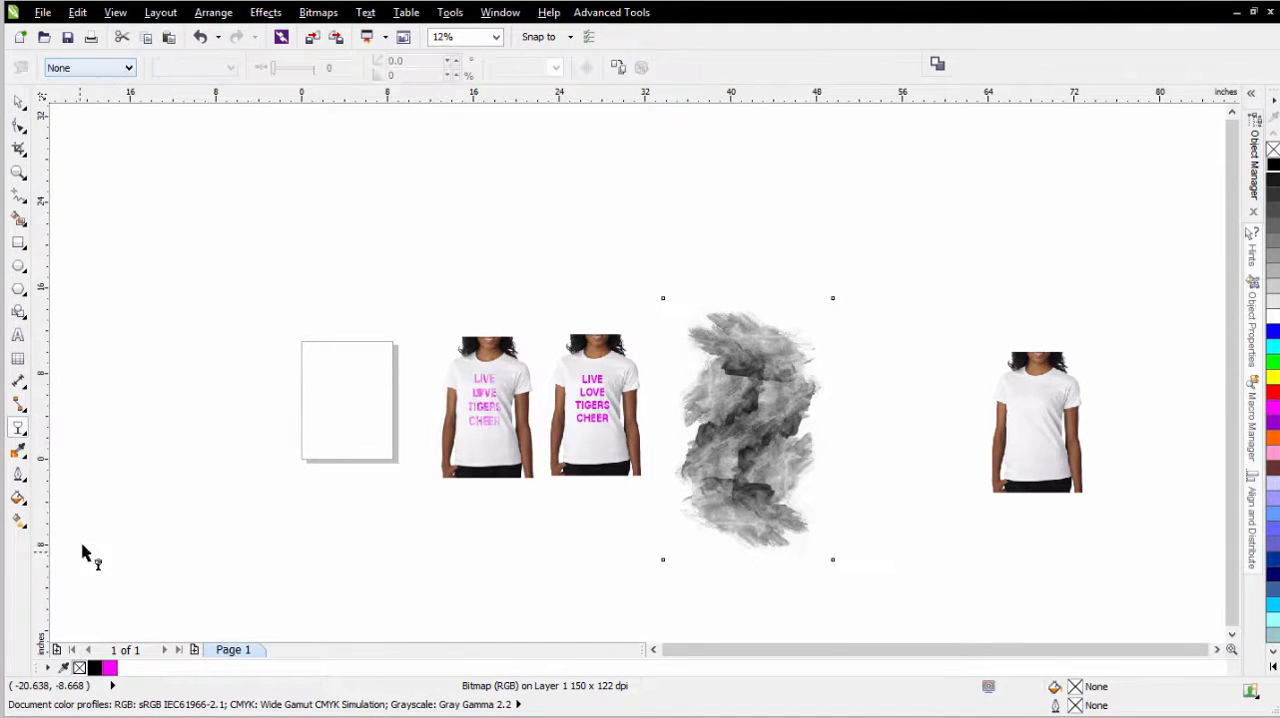
left_click(122, 68)
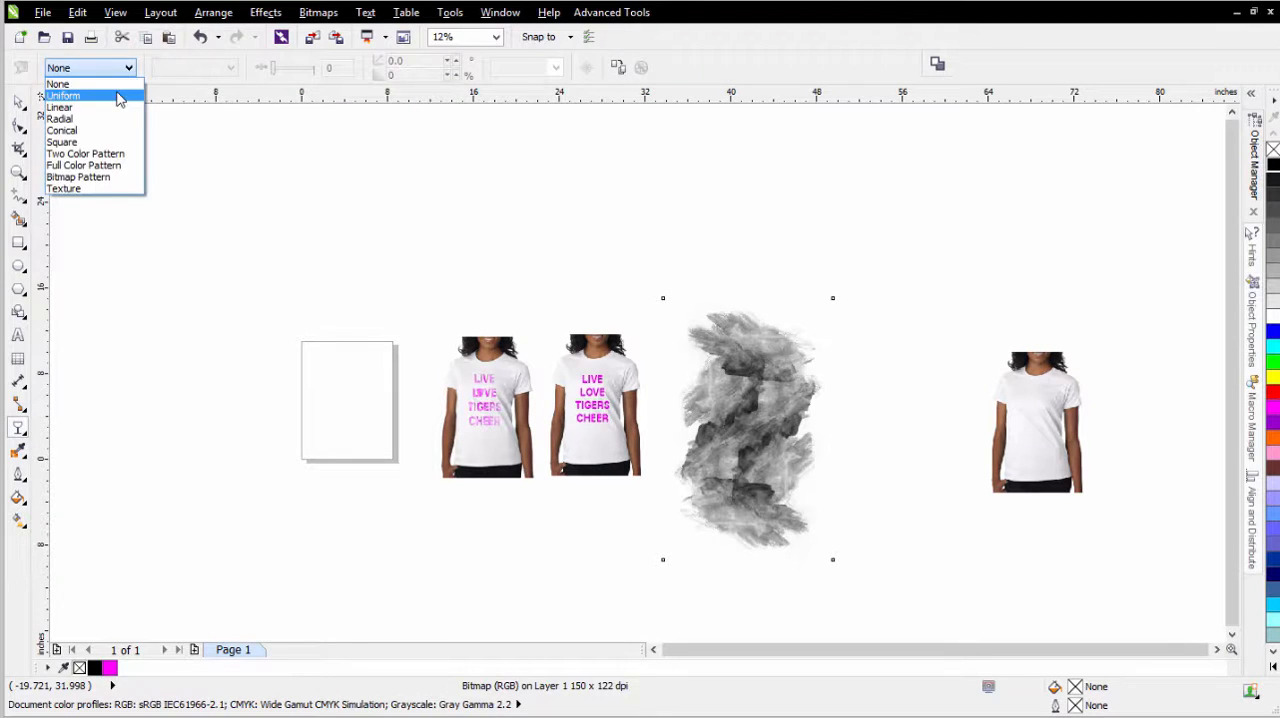
left_click(100, 92)
left_click(206, 67)
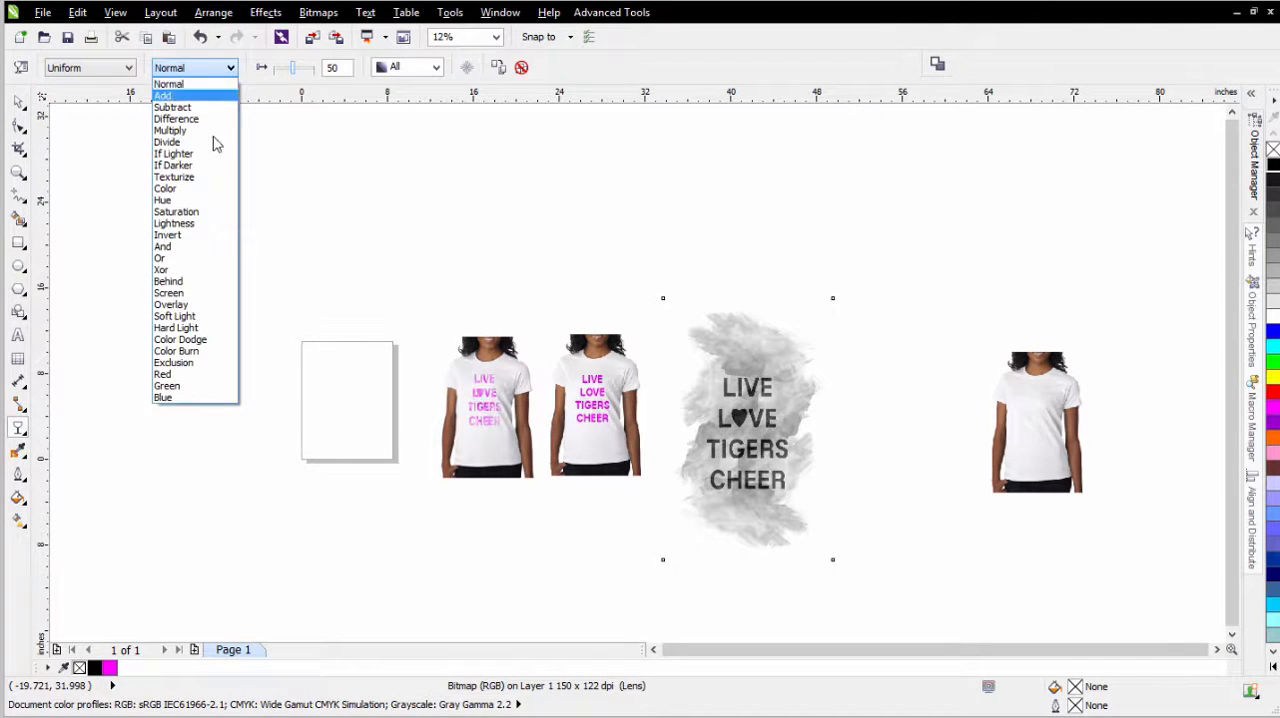
left_click(218, 293)
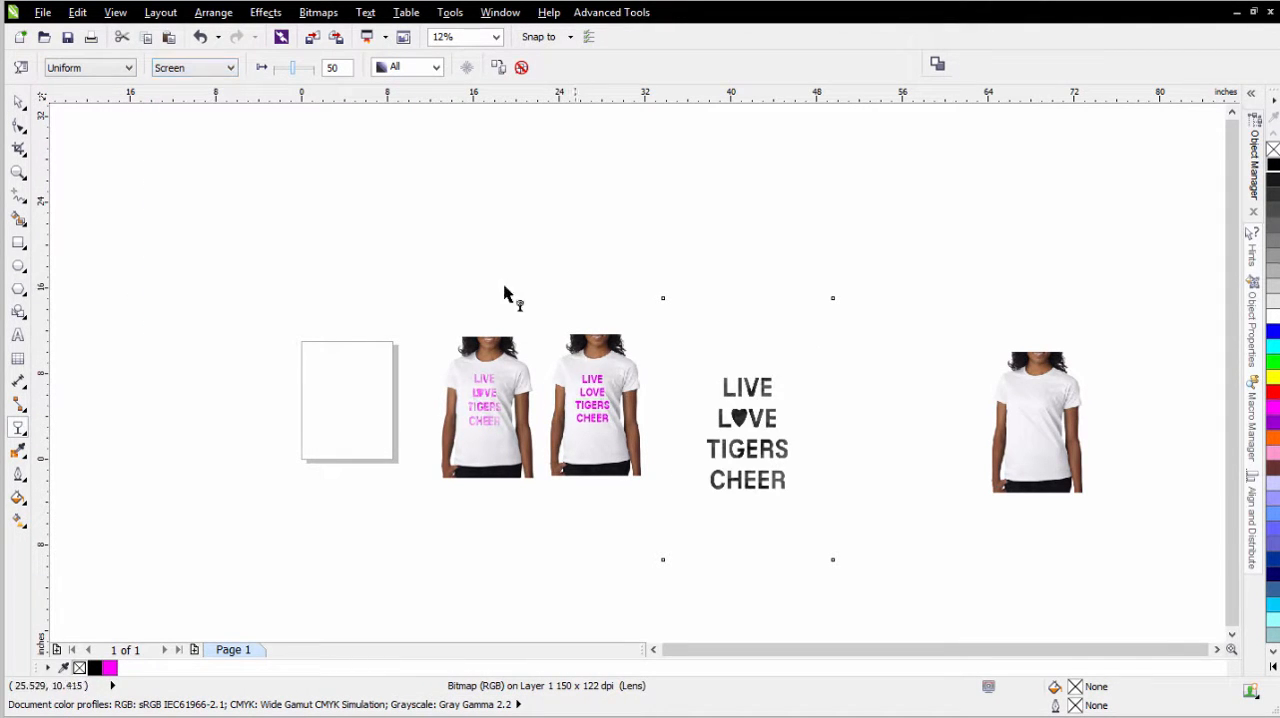
left_click_drag(294, 72, 266, 68)
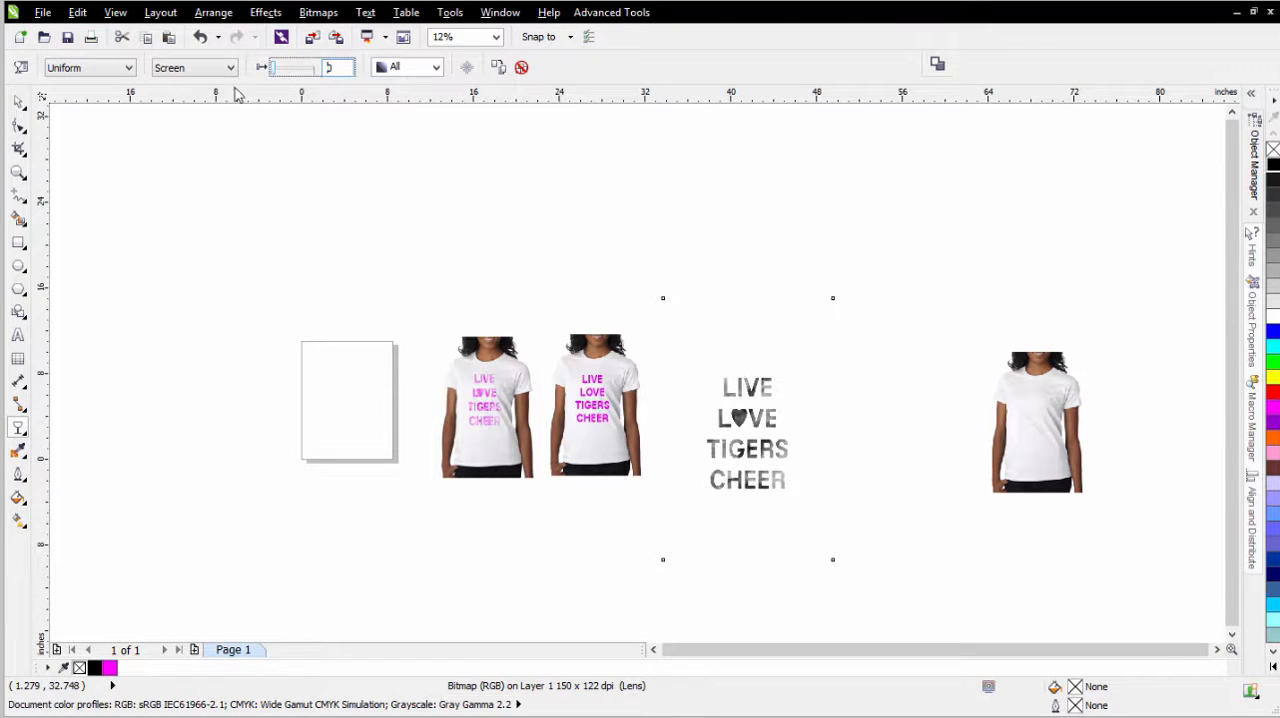
- Duplicate the Screen texture in place over the lettering and set the copy's transparency to 42
scroll(640, 372, "up", 2)
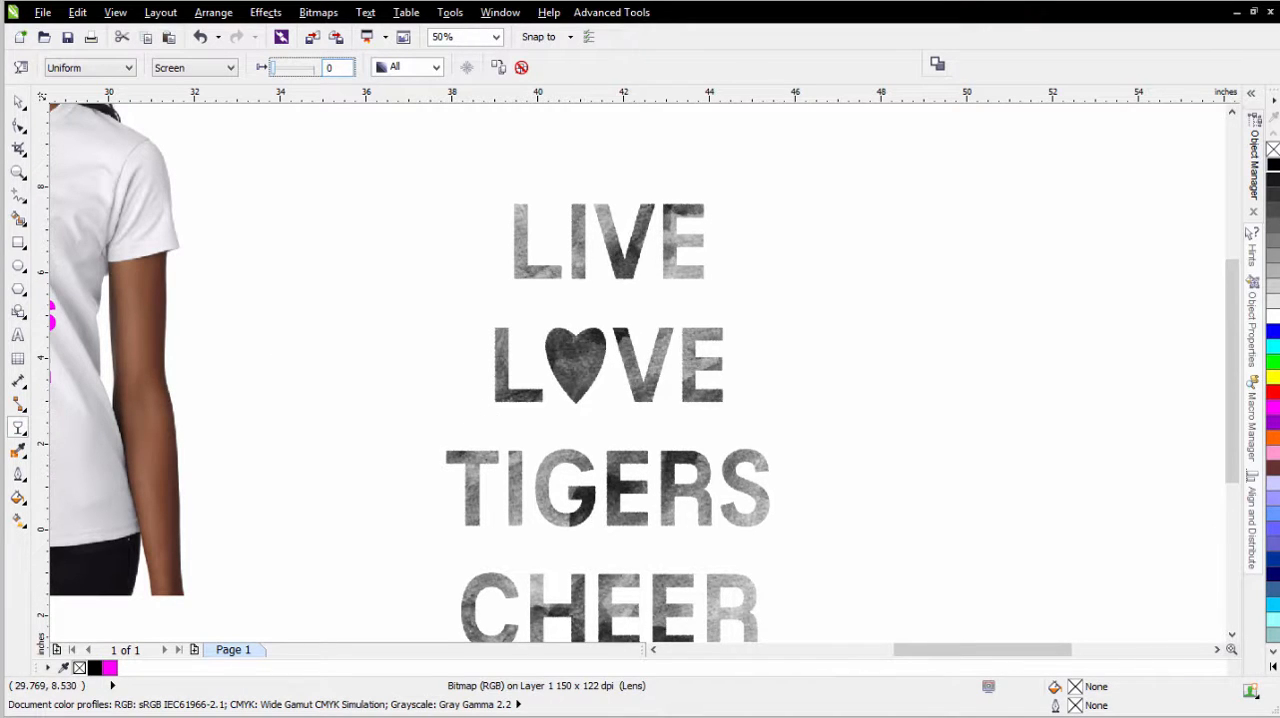
left_click(18, 102)
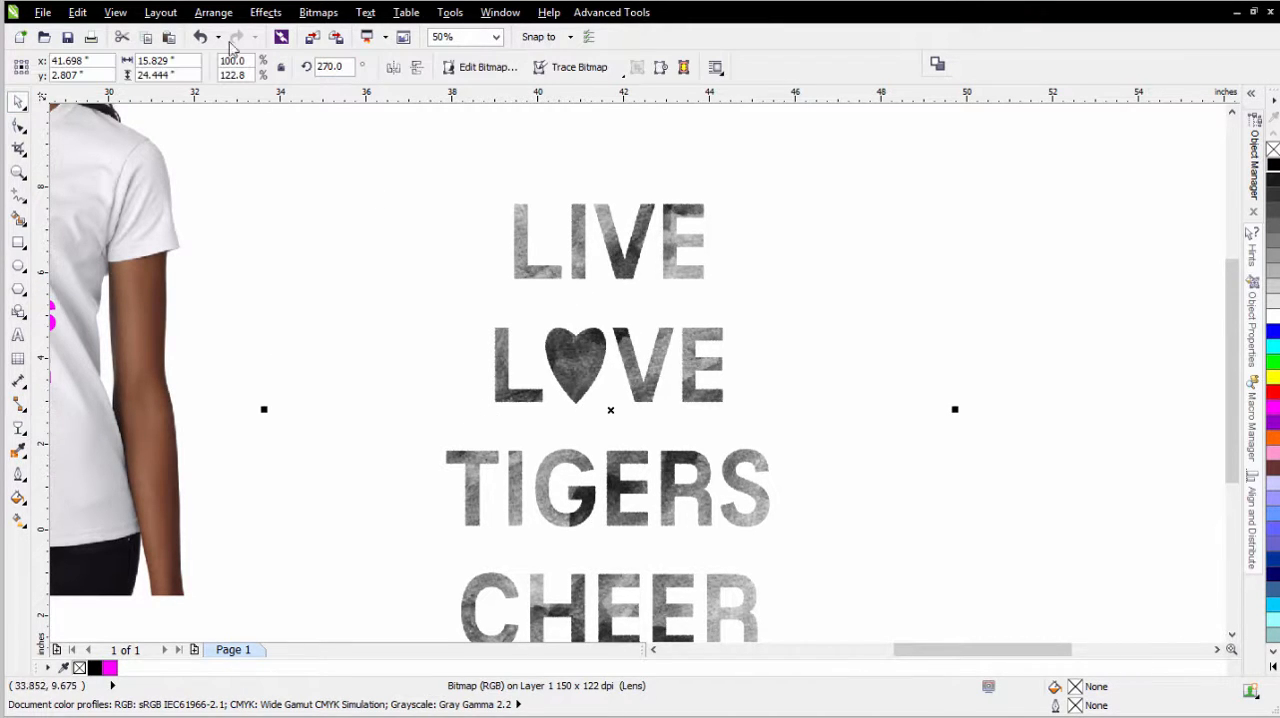
left_click(146, 40)
left_click(169, 40)
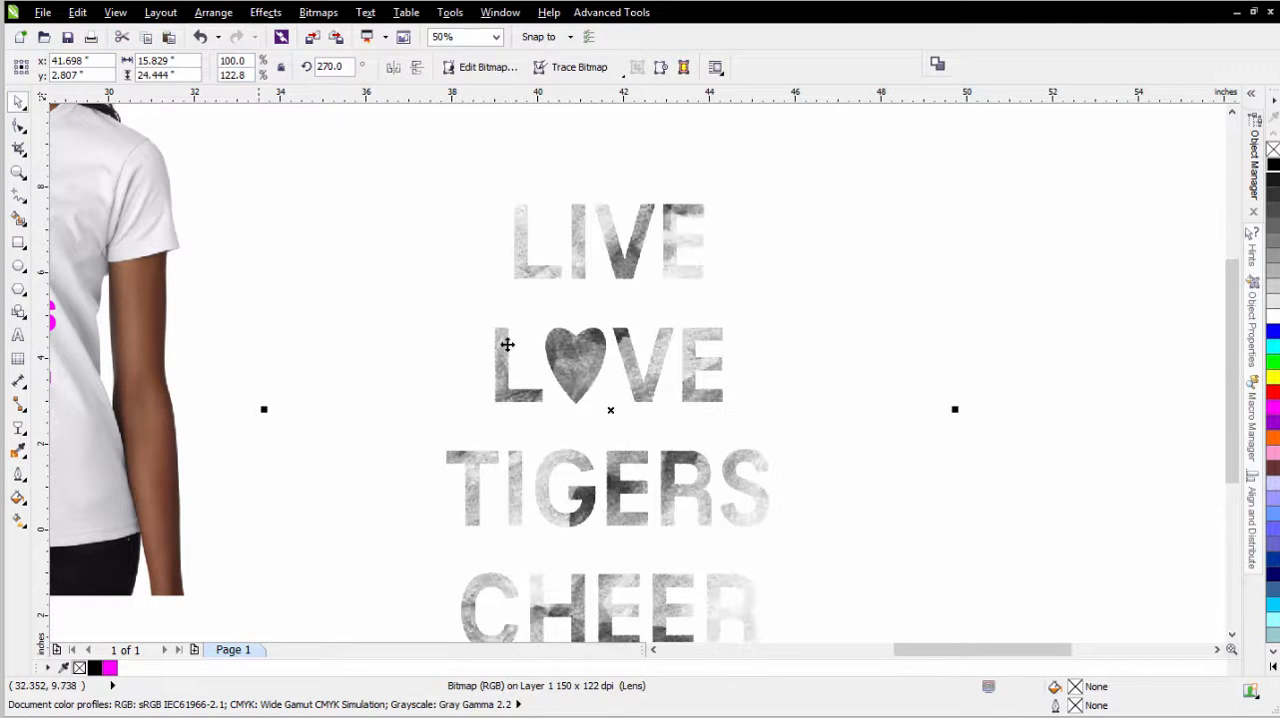
left_click(18, 428)
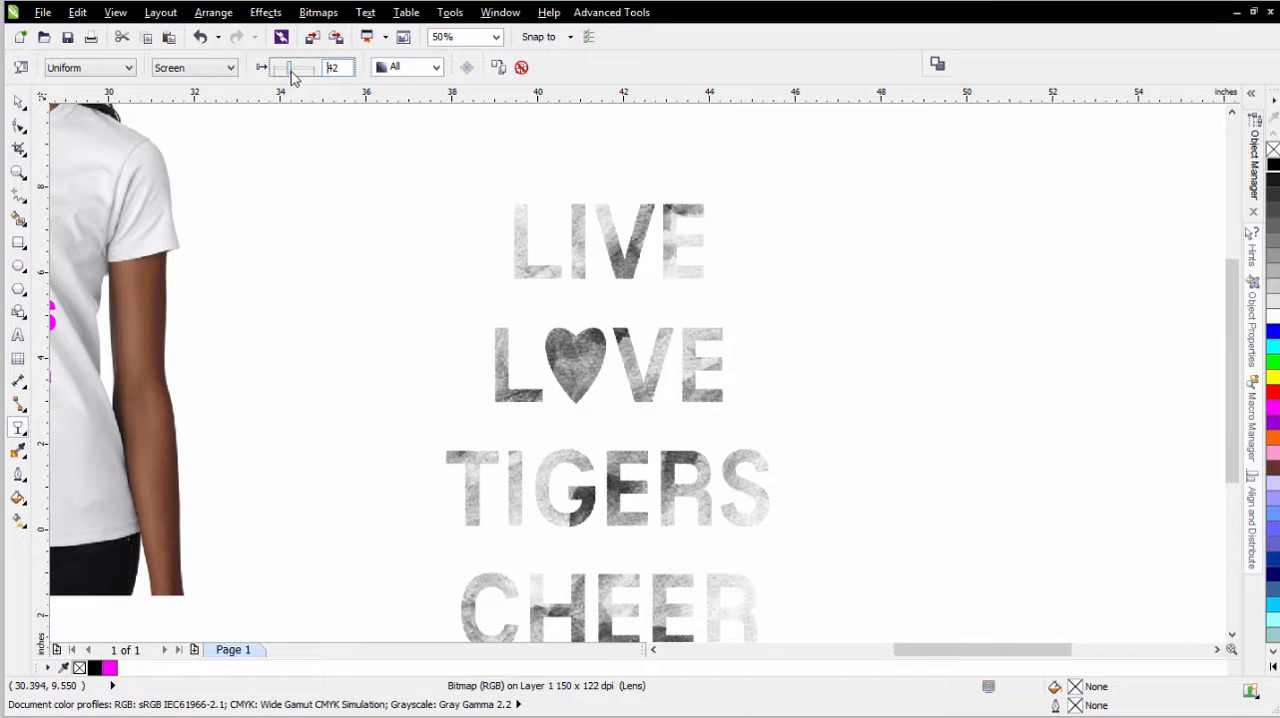
left_click_drag(297, 76, 289, 67)
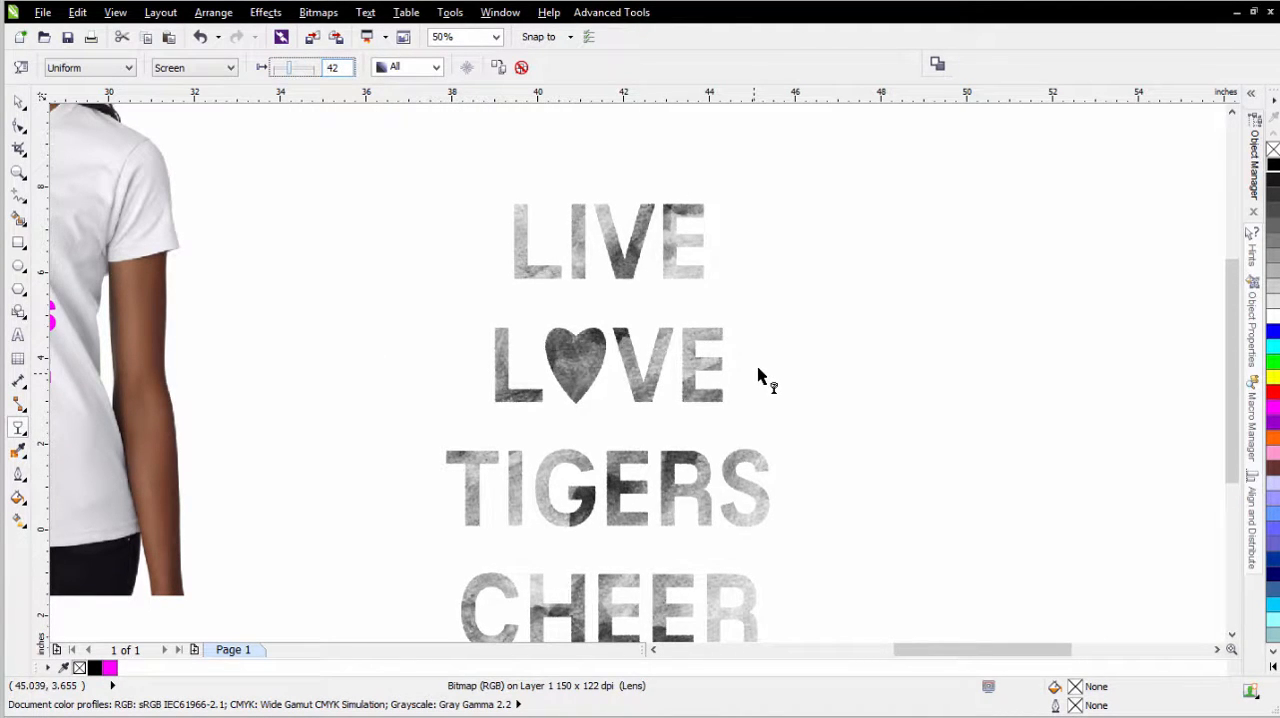
- Scale the texture copy to about 75.7 by 93 percent, rotate it to about 293.7 degrees and center it over the lettering
scroll(641, 368, "down", 1)
left_click(19, 102)
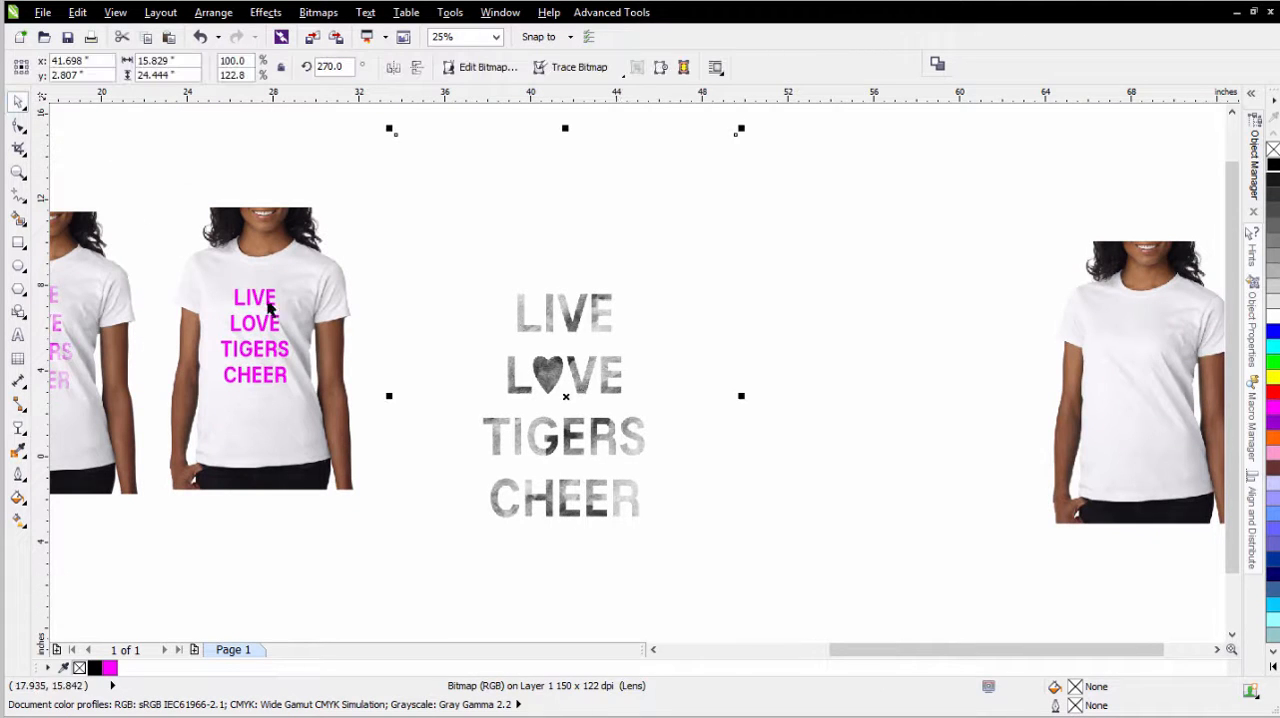
left_click_drag(741, 130, 658, 232)
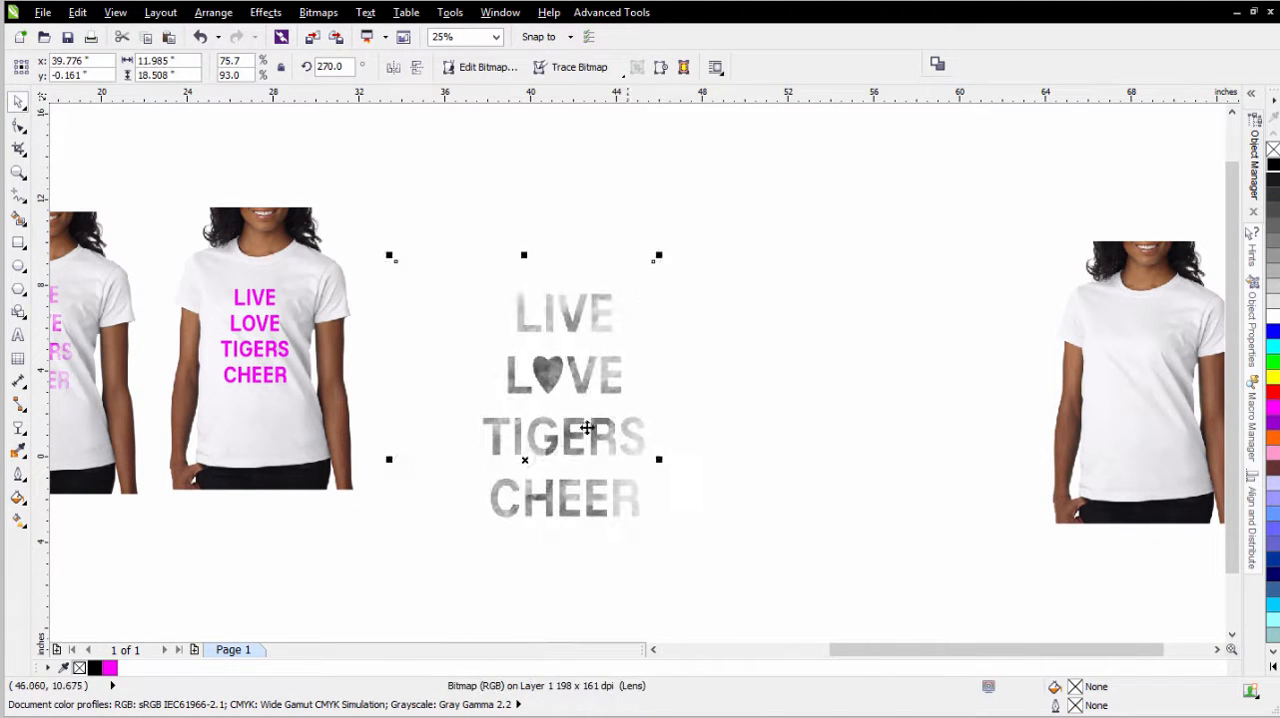
left_click_drag(560, 451, 594, 393)
left_click(594, 393)
left_click_drag(691, 197, 625, 205)
scroll(638, 372, "up", 1)
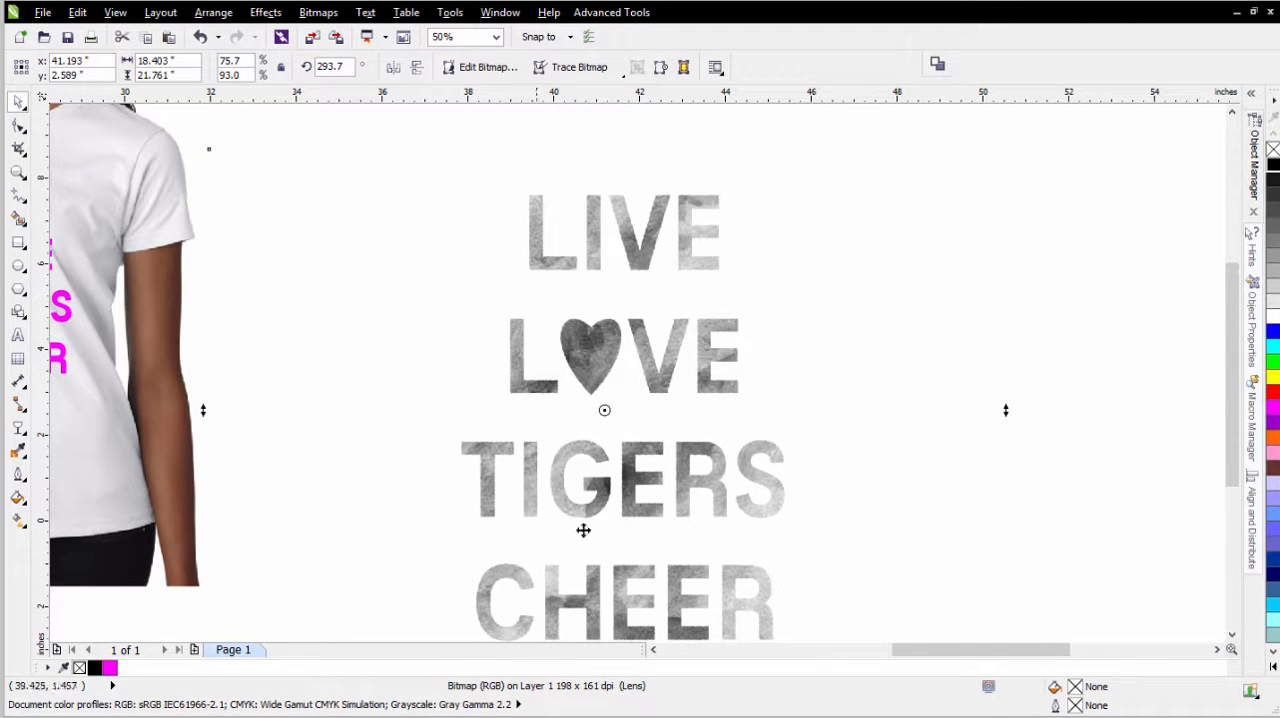
- Select the lettering together with both texture layers and move them away from the magenta T-shirt mockup
scroll(616, 462, "down", 2)
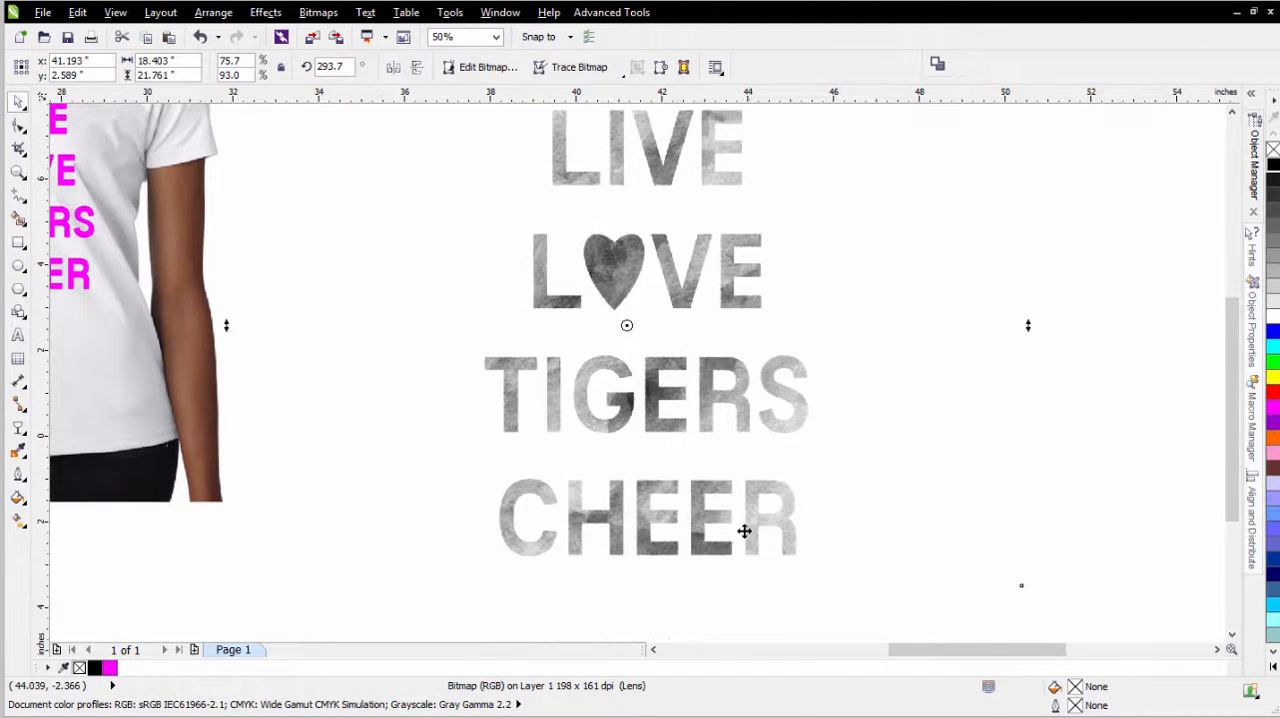
scroll(744, 530, "down", 1)
scroll(617, 291, "down", 1)
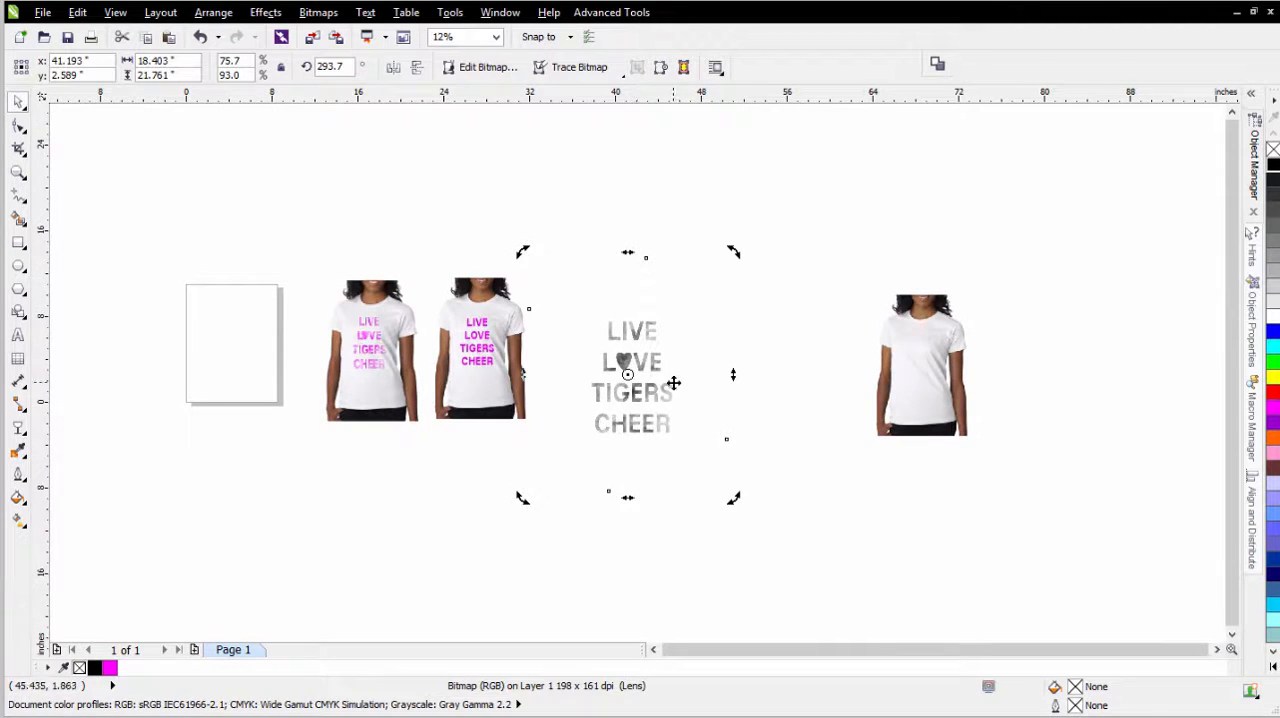
left_click_drag(812, 194, 455, 590)
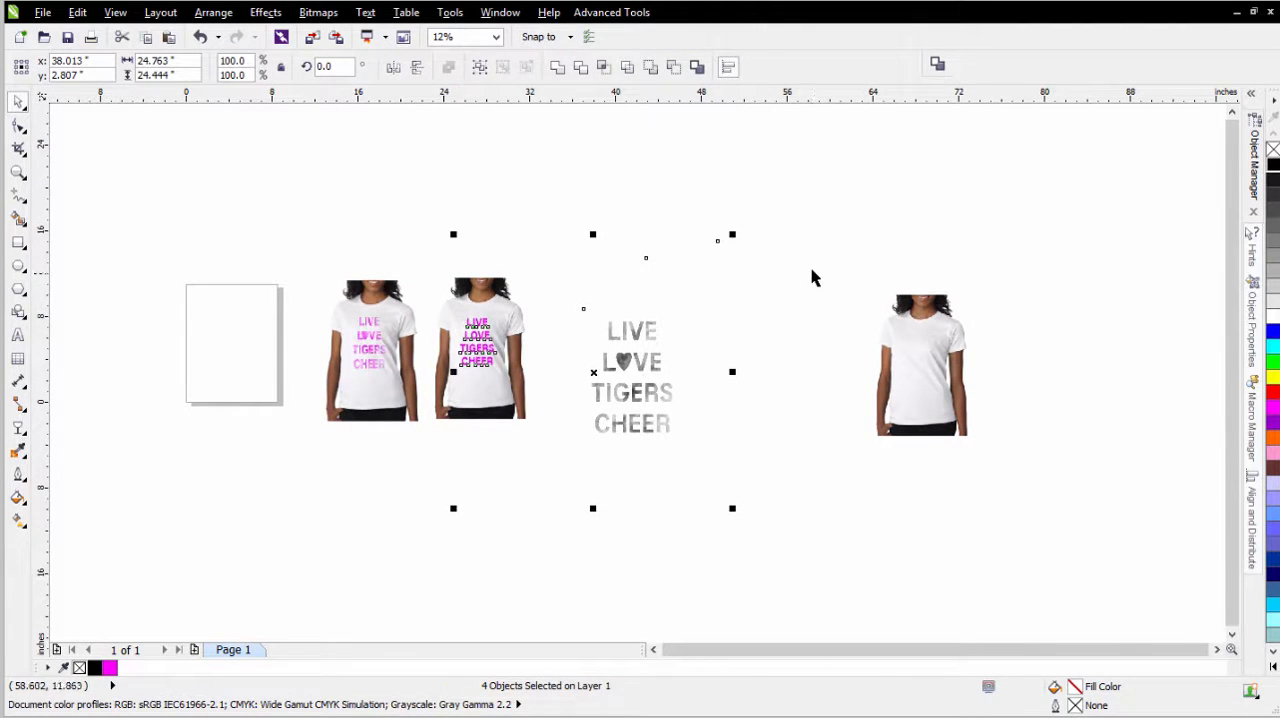
left_click_drag(816, 199, 469, 627)
left_click_drag(680, 408, 735, 405)
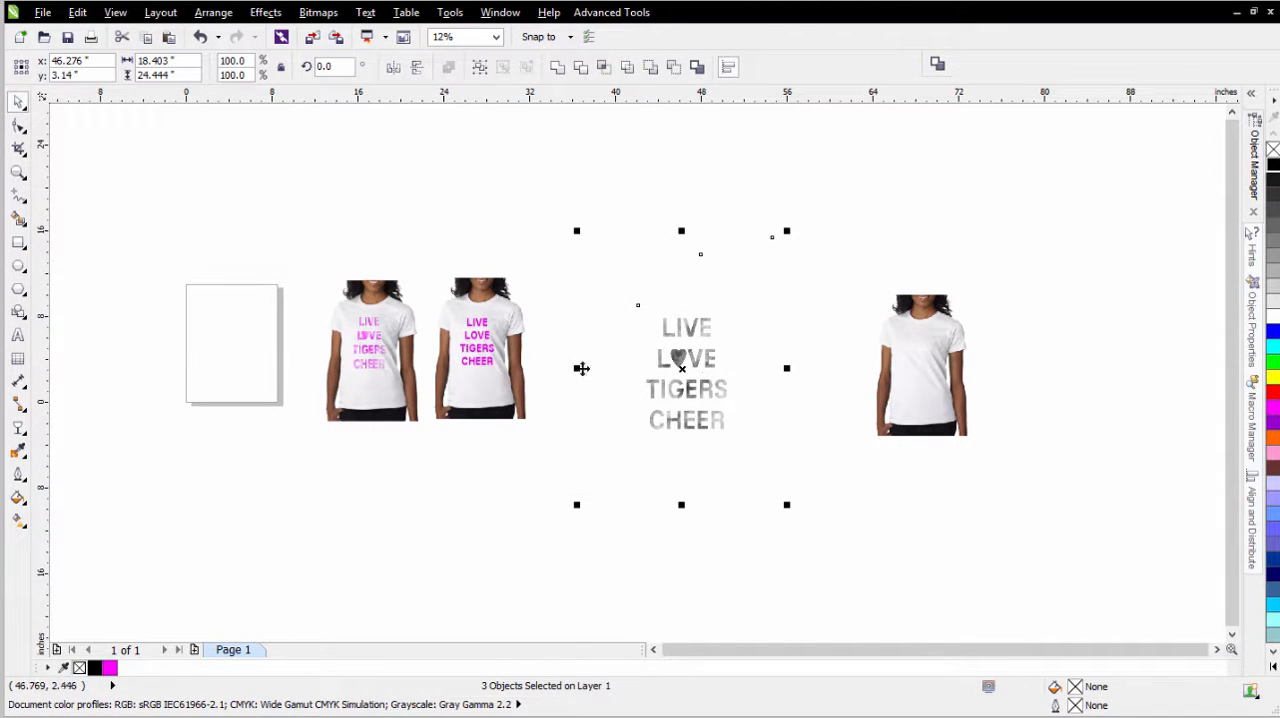
- Convert the lettering and both textures into one 300 dpi RGB Color (24-bit) bitmap with anti-aliasing and no transparent background
left_click(320, 12)
left_click(330, 33)
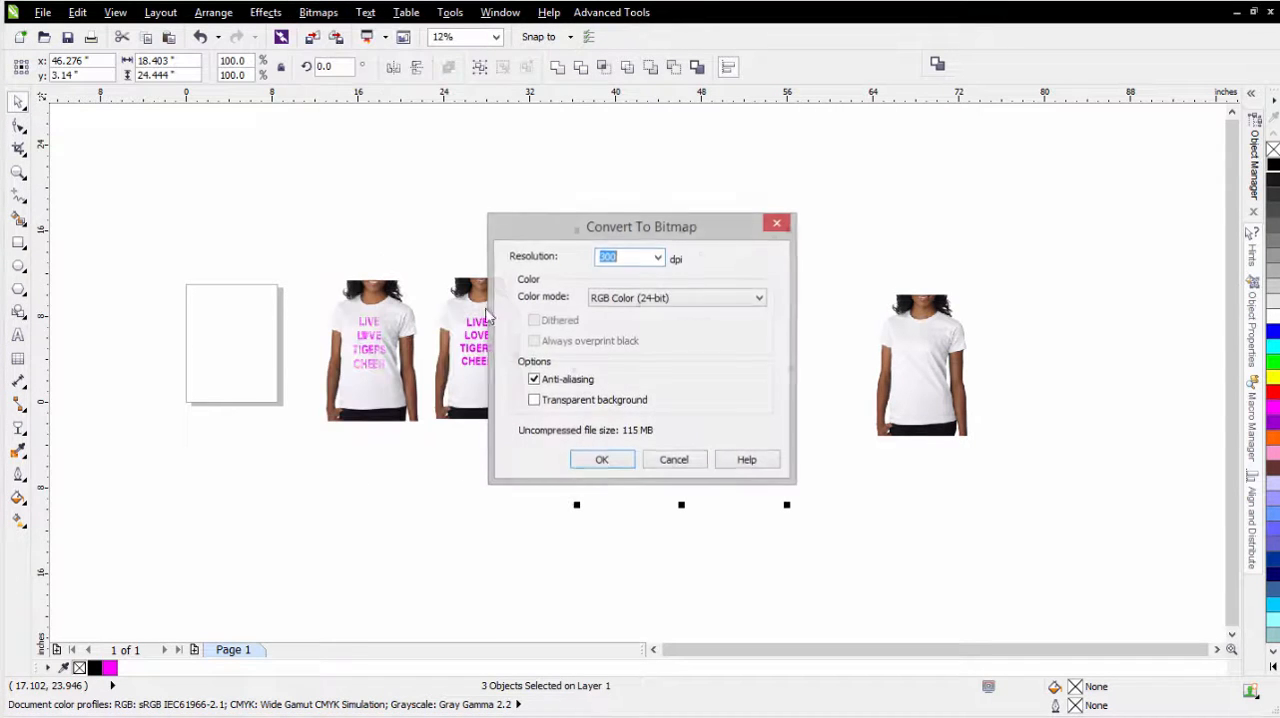
left_click(603, 460)
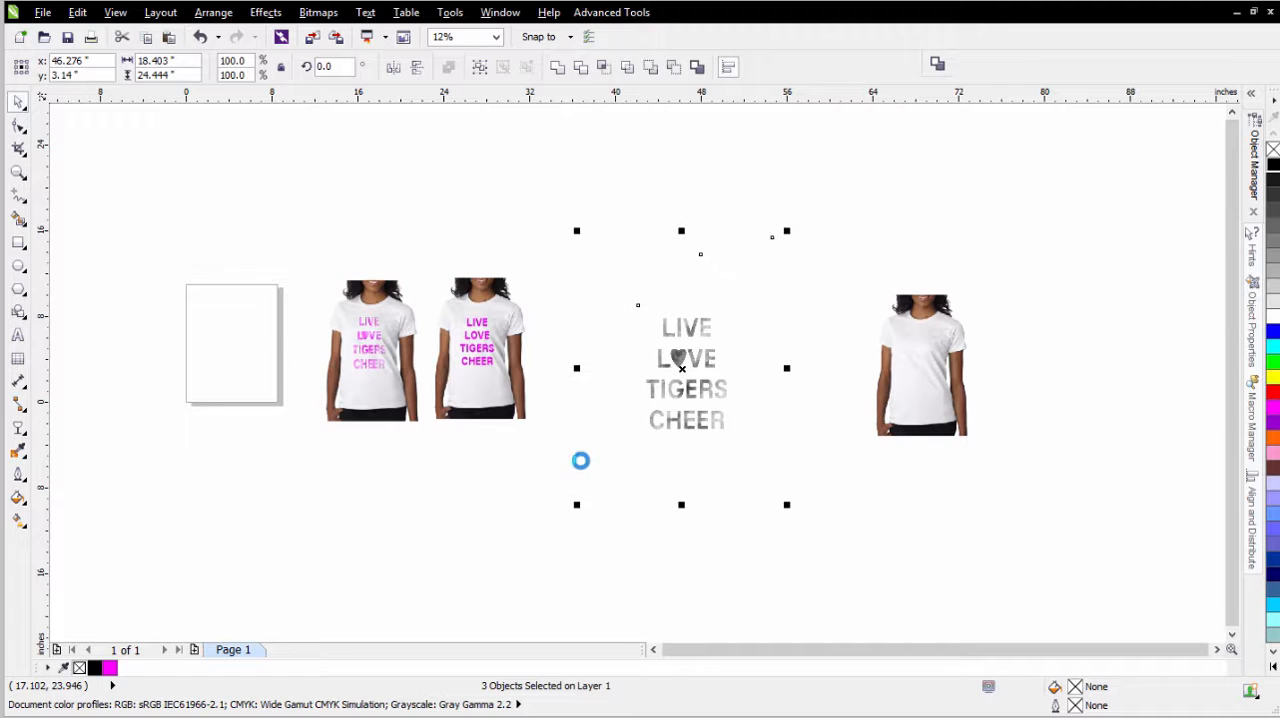
- Crop the merged bitmap closely around the lettering to about 9.3 by 12.7 inches
left_click(20, 148)
left_click_drag(638, 305, 738, 440)
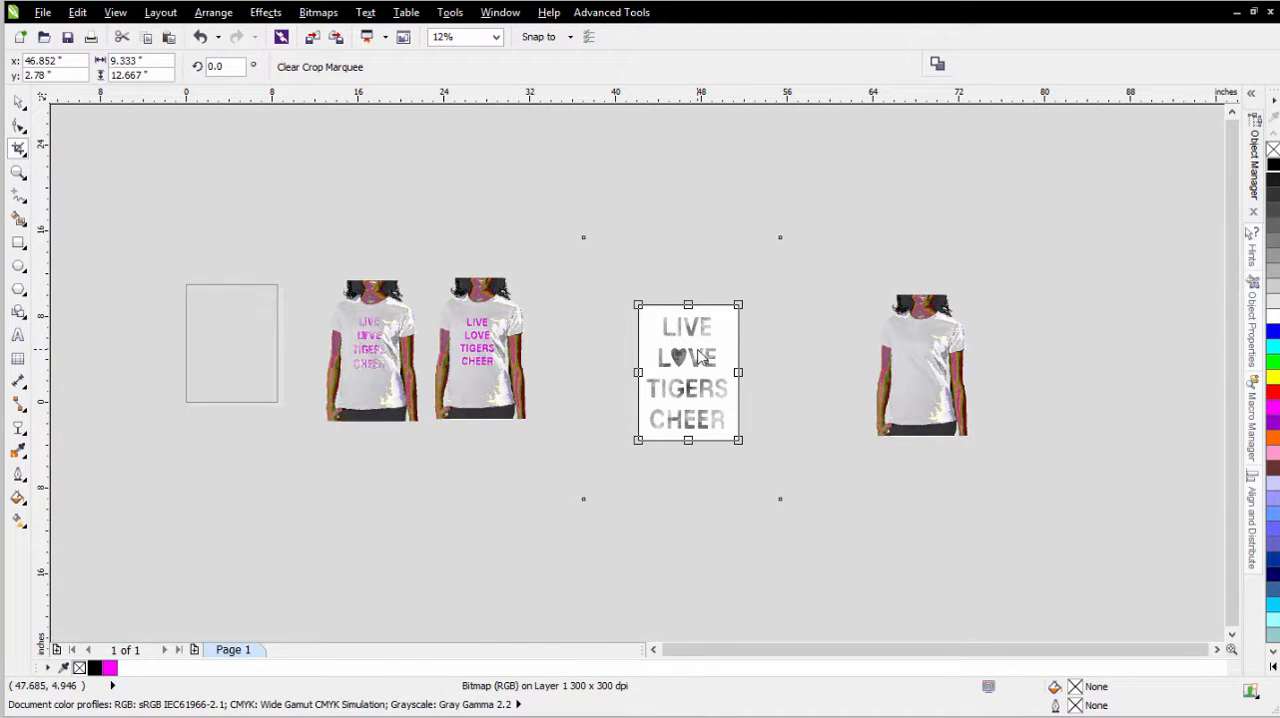
left_click(702, 360)
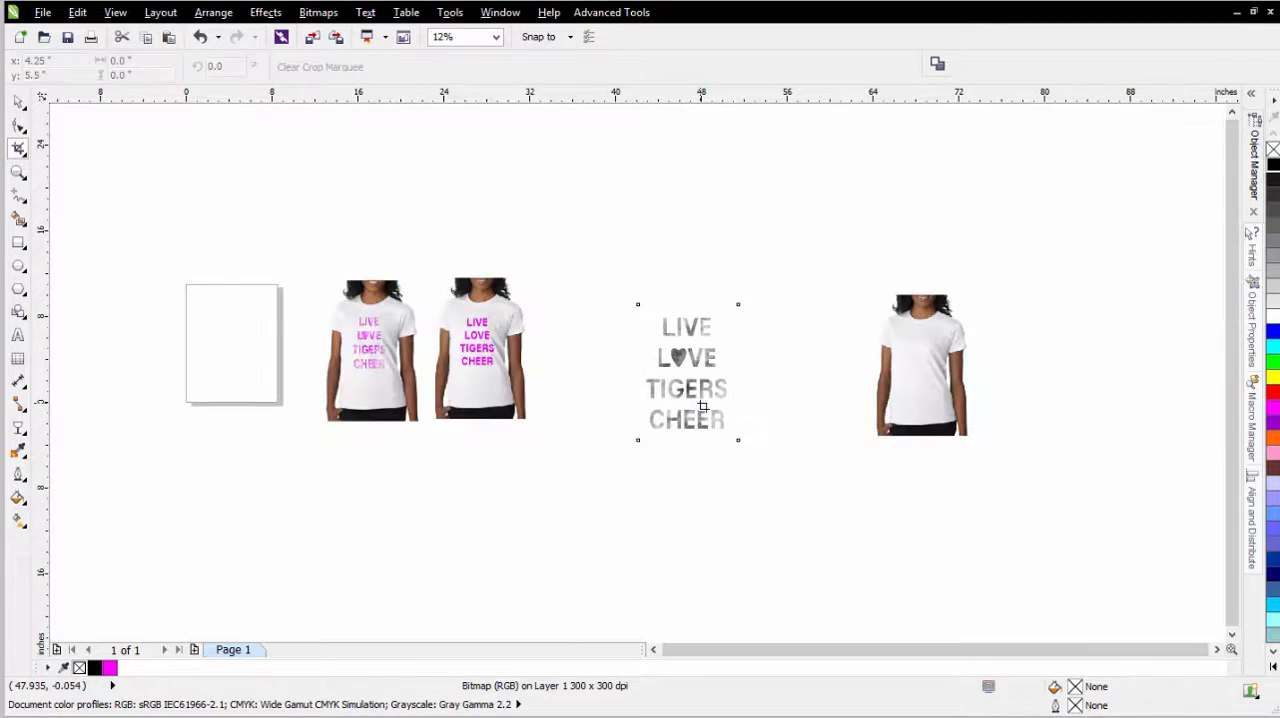
left_click(19, 102)
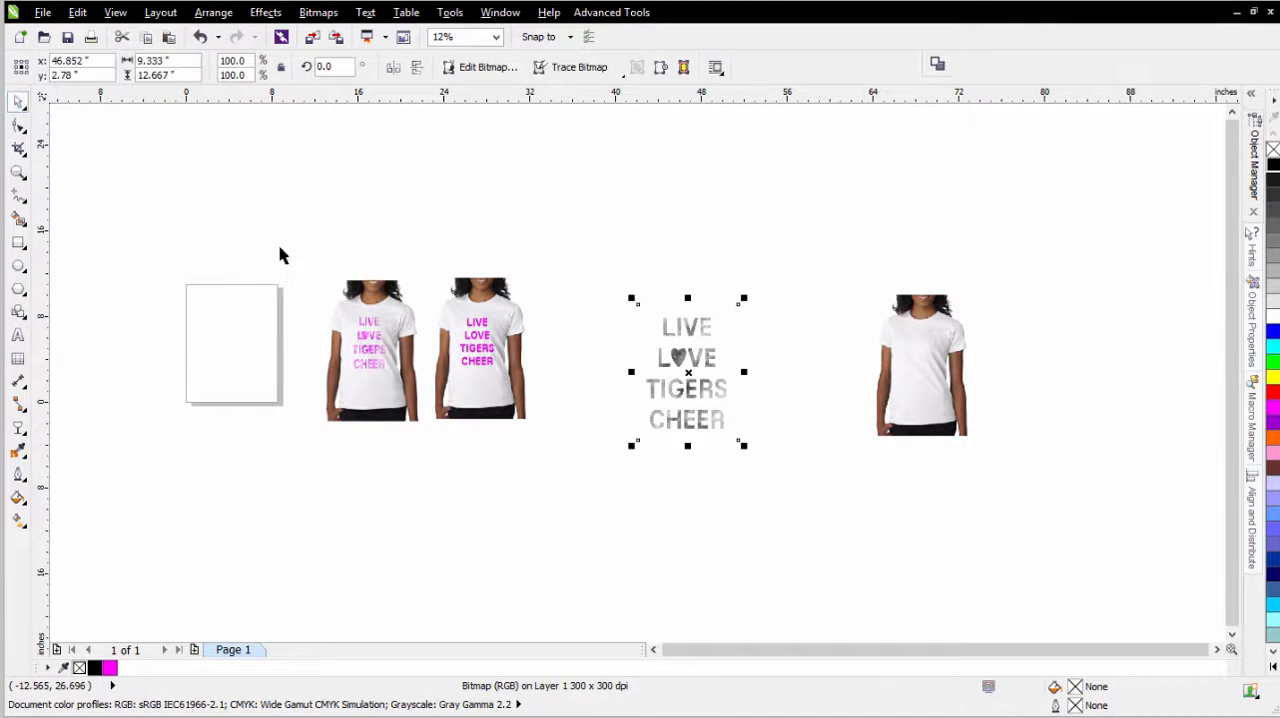
- Launch Simple Seps Raster 1.2, show its Post-Seps options and move its window clear of the lettering
left_click(605, 12)
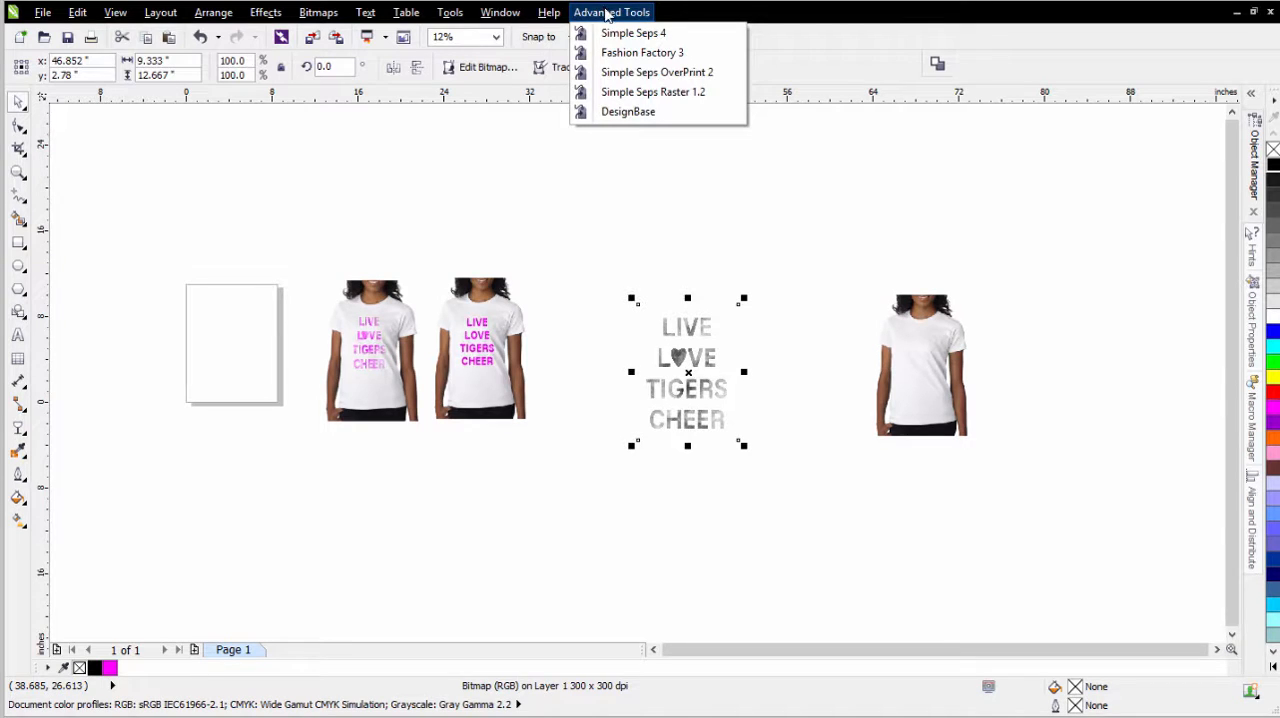
left_click(632, 92)
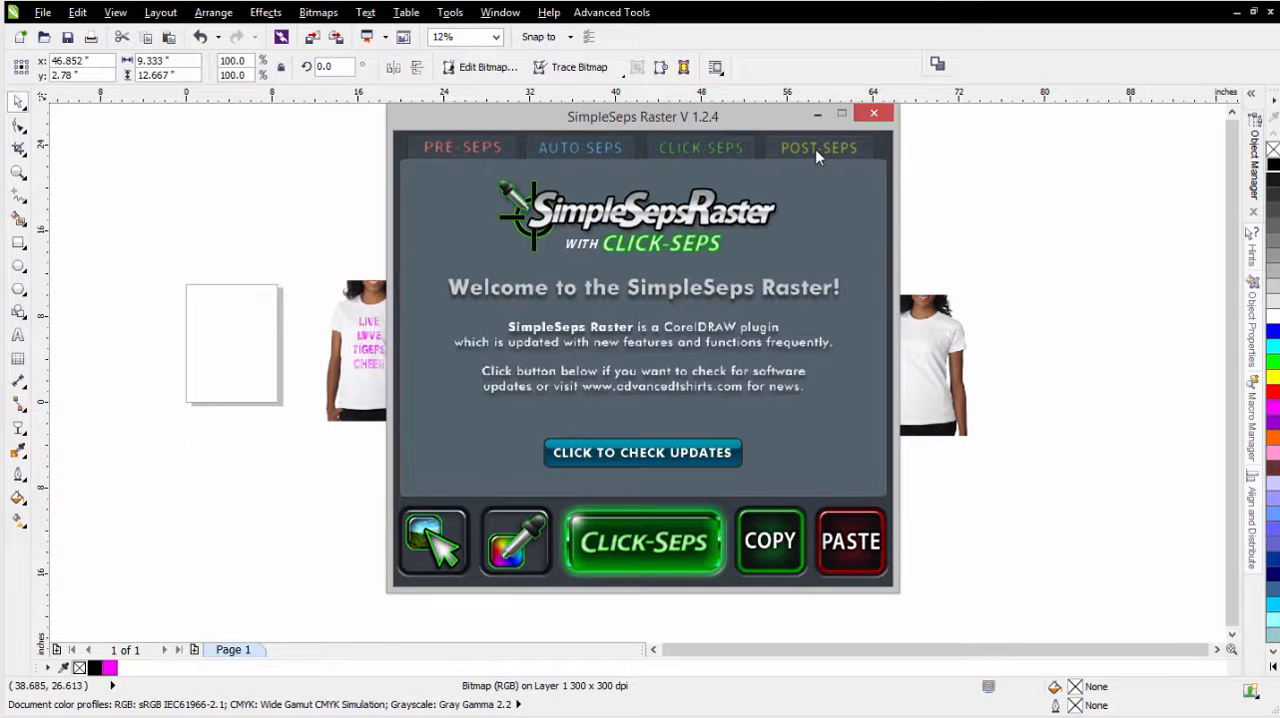
left_click(818, 149)
left_click_drag(670, 120, 1043, 102)
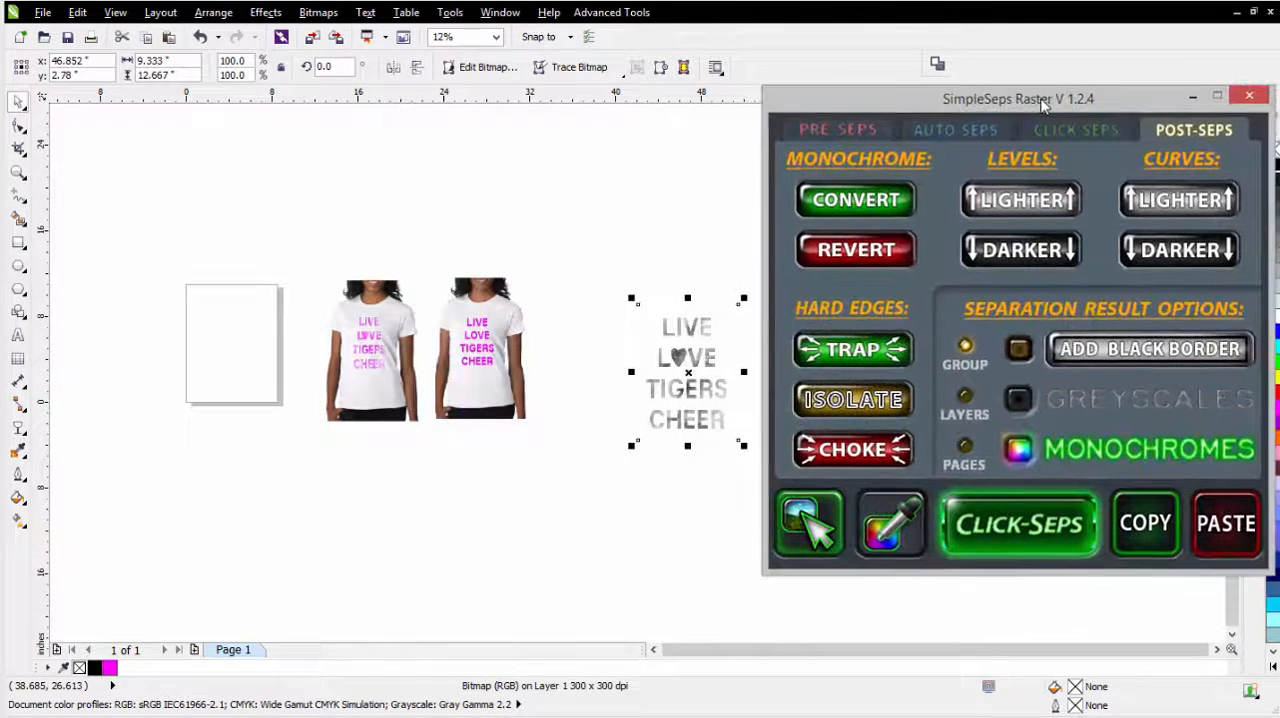
- Revert the lettering bitmap to grayscale and convert it to monochrome with SimpleSeps Raster, accepting the color management notice
left_click(866, 255)
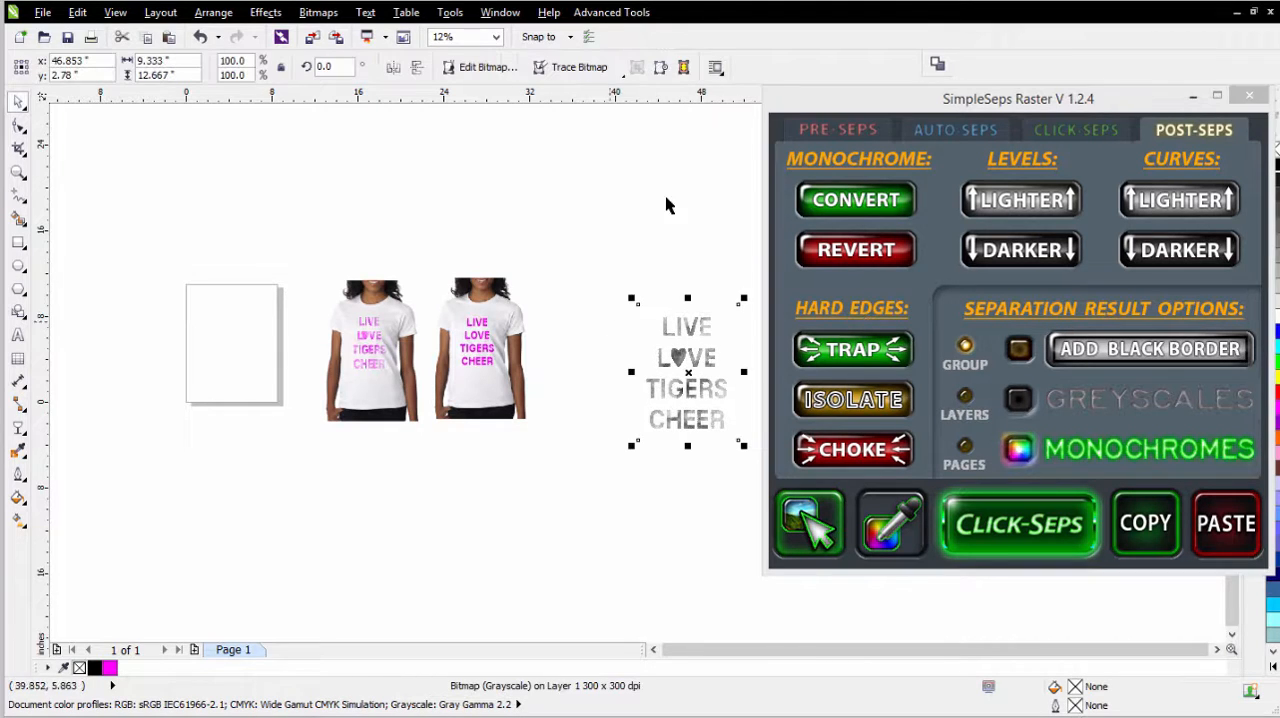
left_click(866, 203)
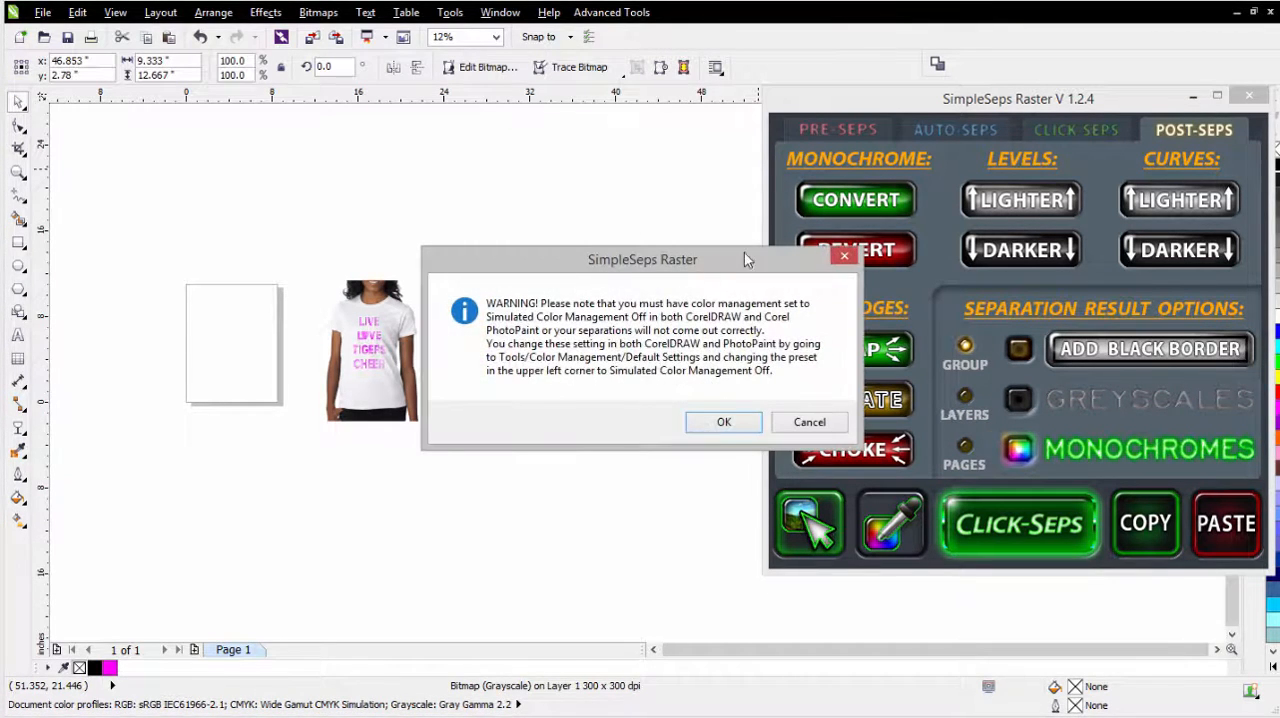
left_click(736, 428)
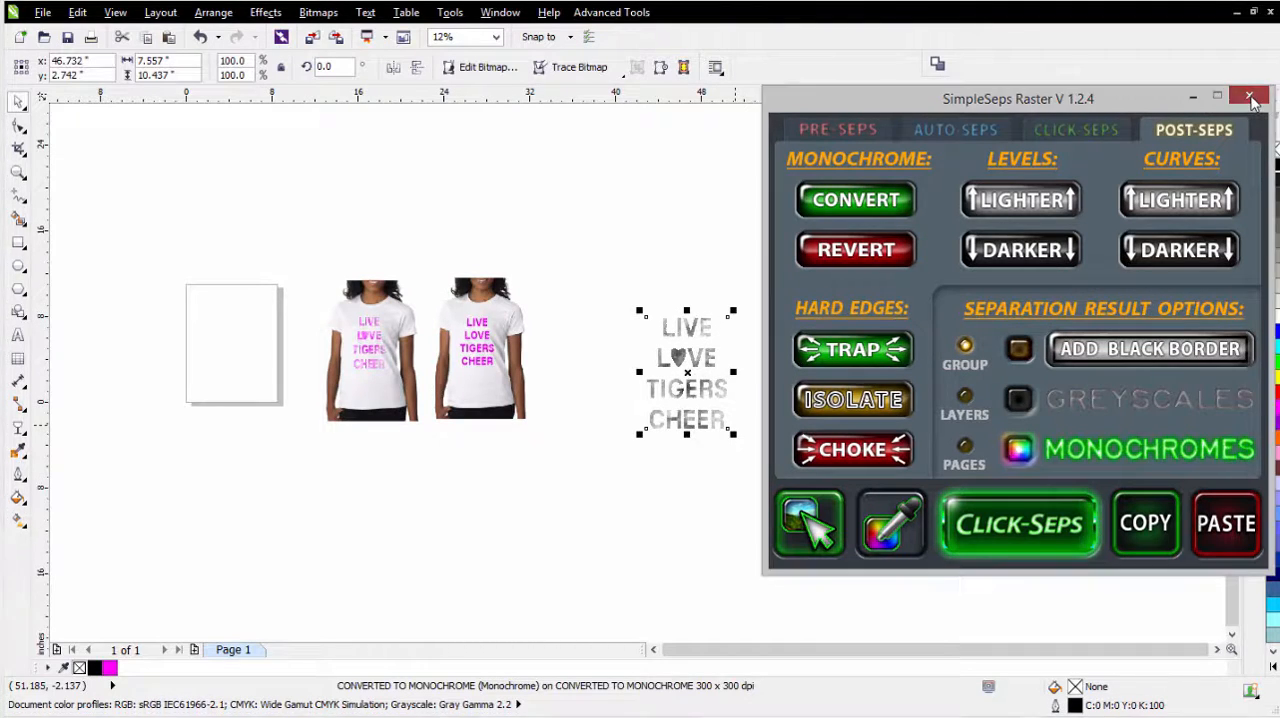
- Put the SimpleSeps window away, try blue on the monochrome lettering and recolor it magenta (C:0 M:100 Y:0 K:0)
left_click(1194, 97)
left_click(1273, 333)
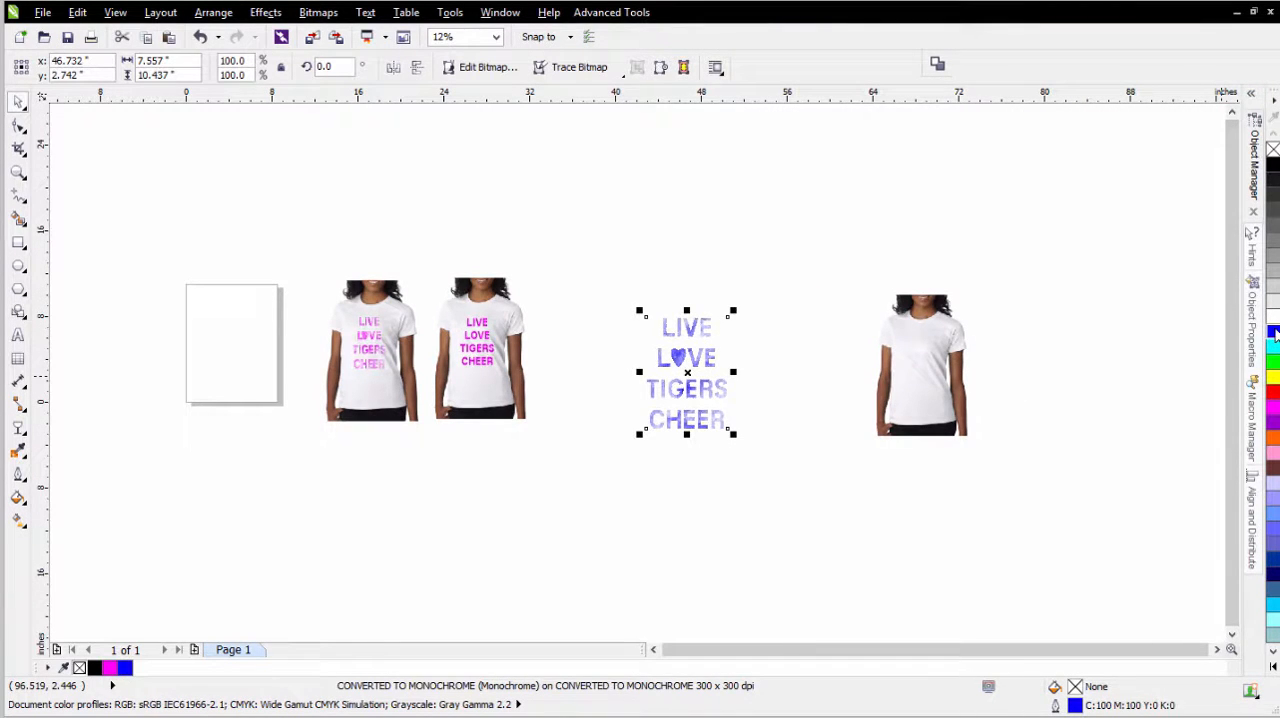
left_click(1272, 406)
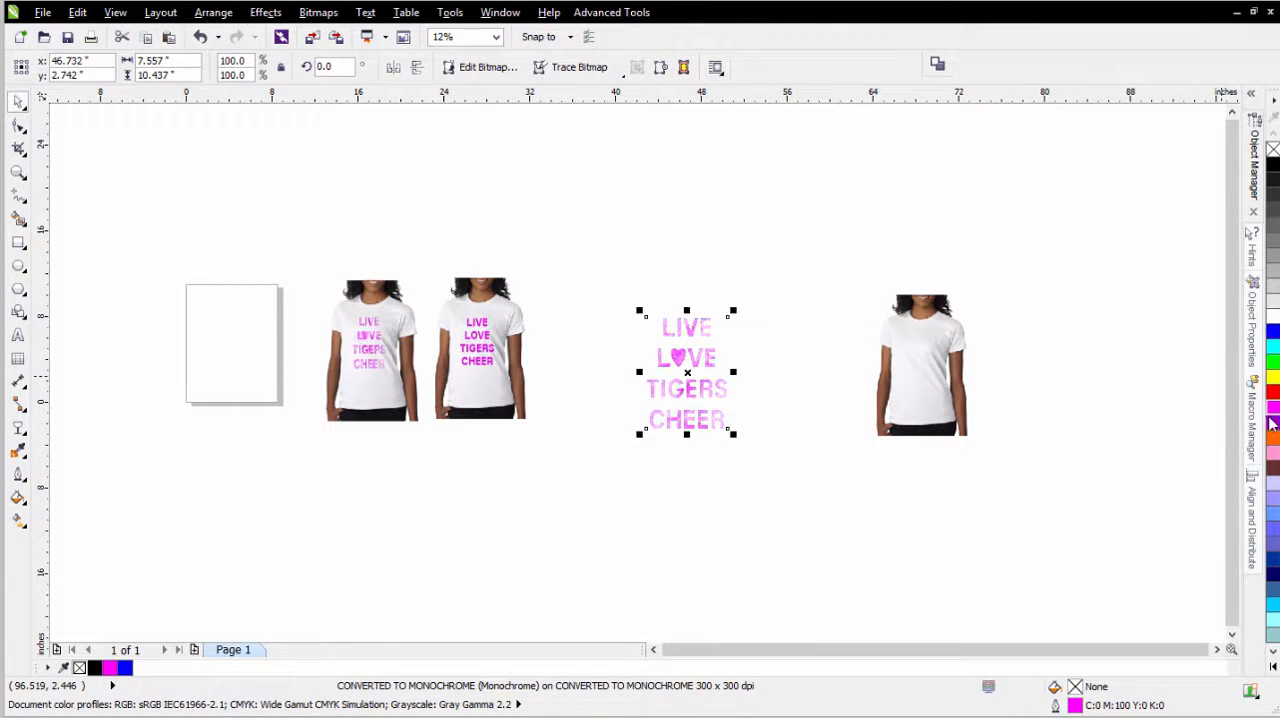
- Try a pale blue recolor and a dark blue background (C:60 M:40 Y:0 K:40) on the lettering bitmap, restoring magenta and no fill
right_click(1272, 483)
right_click(1273, 407)
scroll(704, 357, "up", 1)
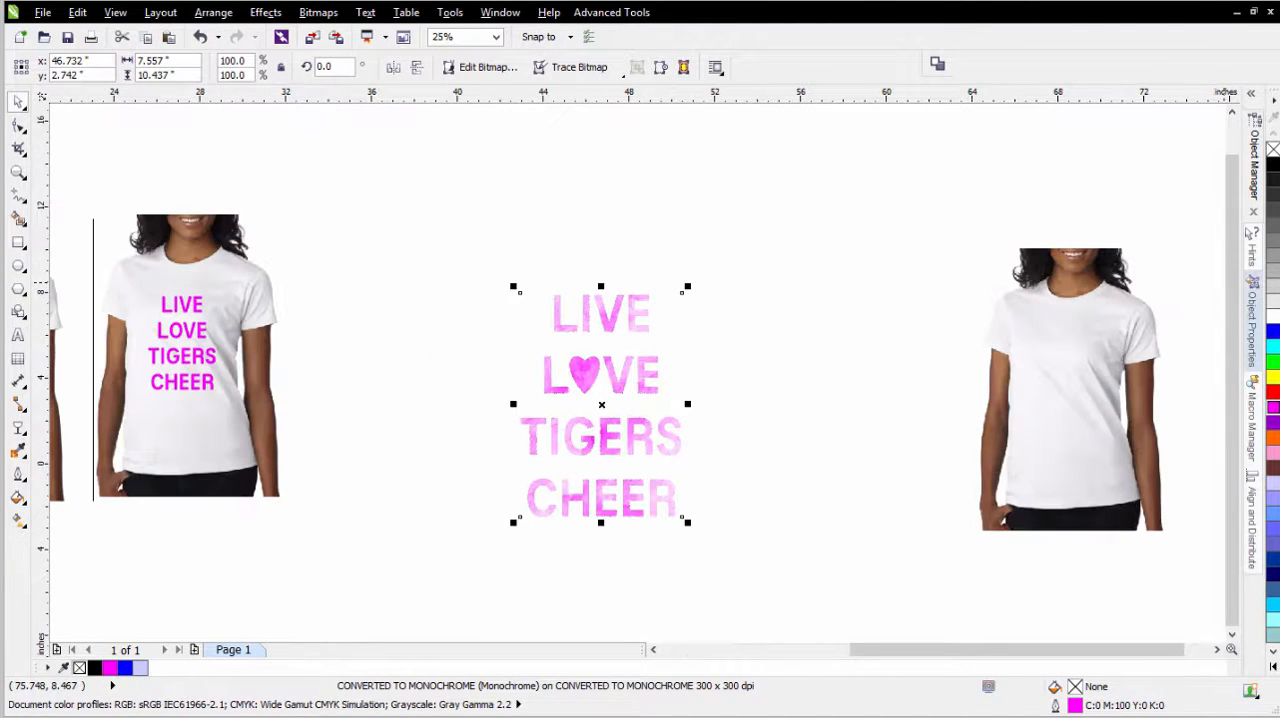
left_click(1273, 558)
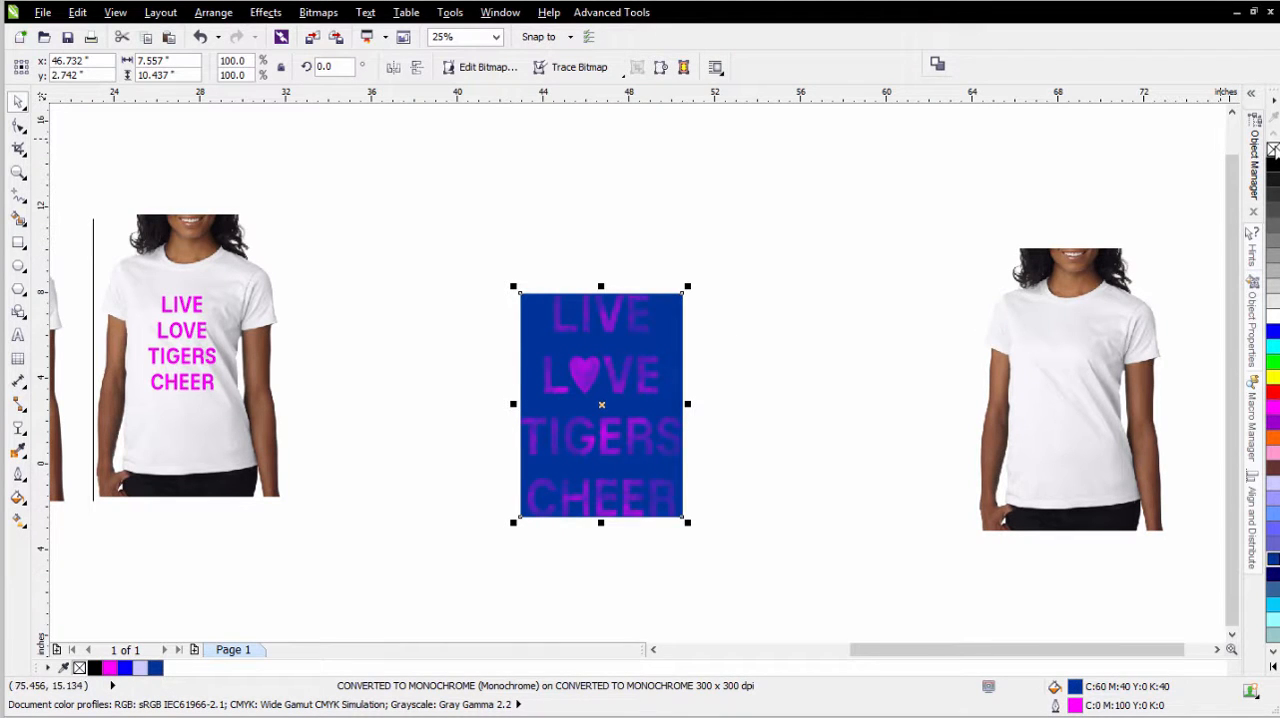
left_click(1273, 149)
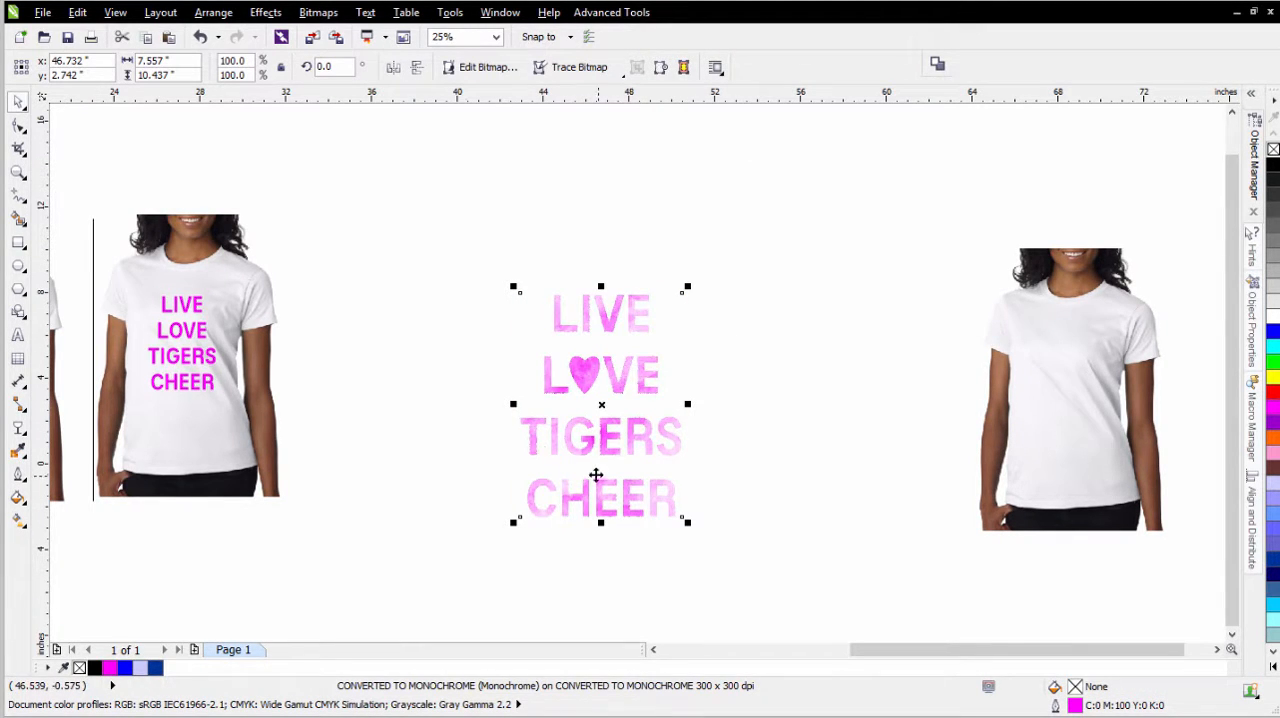
- Move the blank T-shirt photo closer to the lettering and place a duplicate of it alongside
scroll(703, 370, "down", 1)
scroll(665, 418, "up", 1)
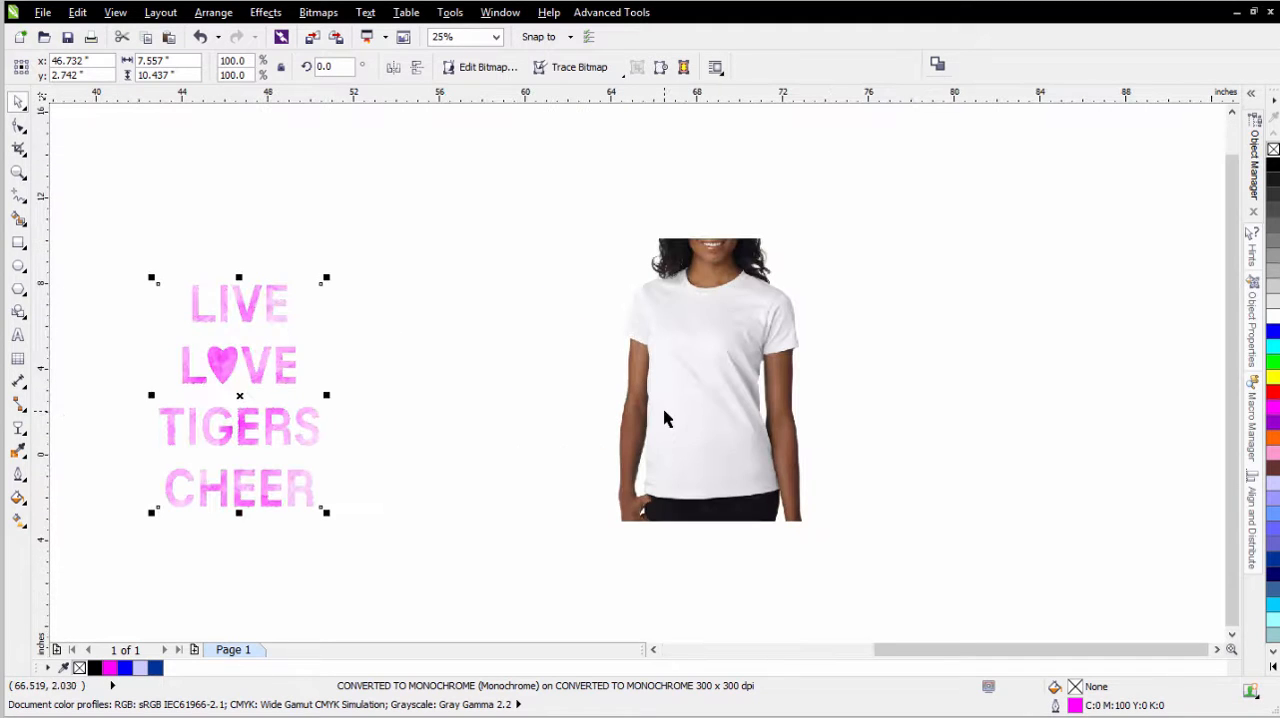
left_click(726, 360)
left_click_drag(726, 360, 846, 360)
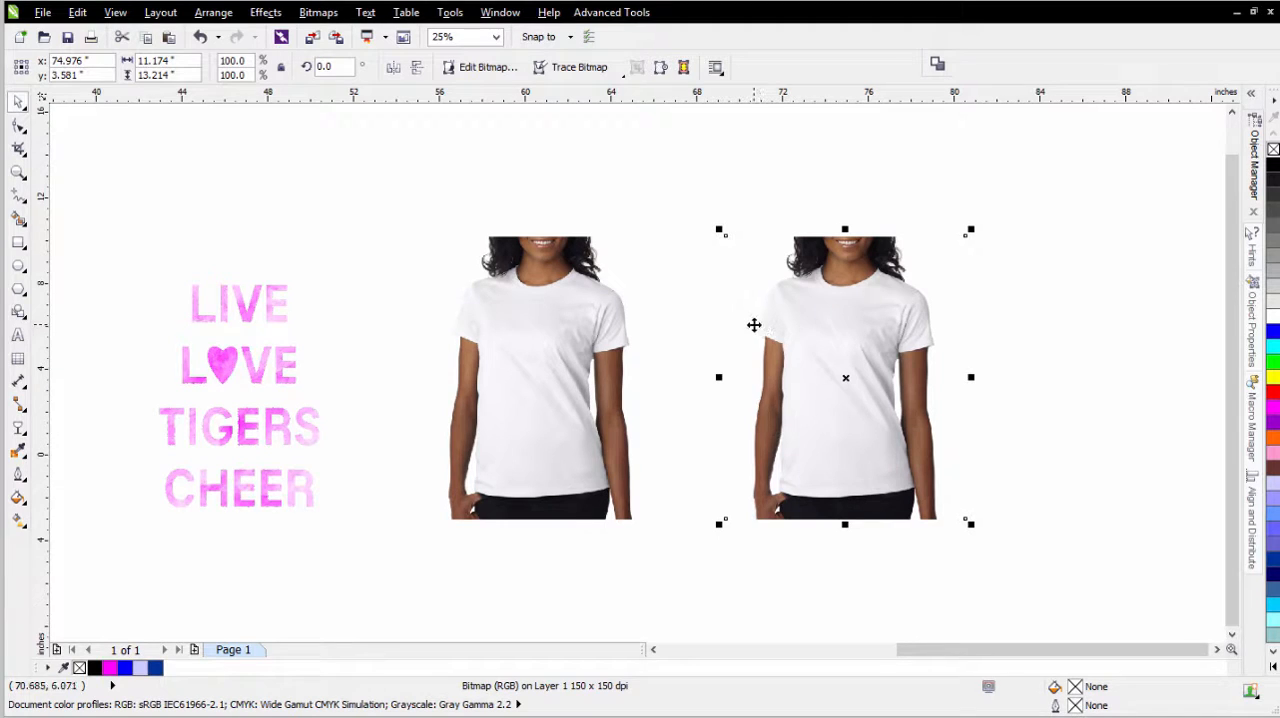
- Reset the Channel Mixer for the duplicated shirt photo, switch it to CMYK and set Cyan to 0 in the Cyan output channel
left_click(265, 12)
mouse_move(280, 33)
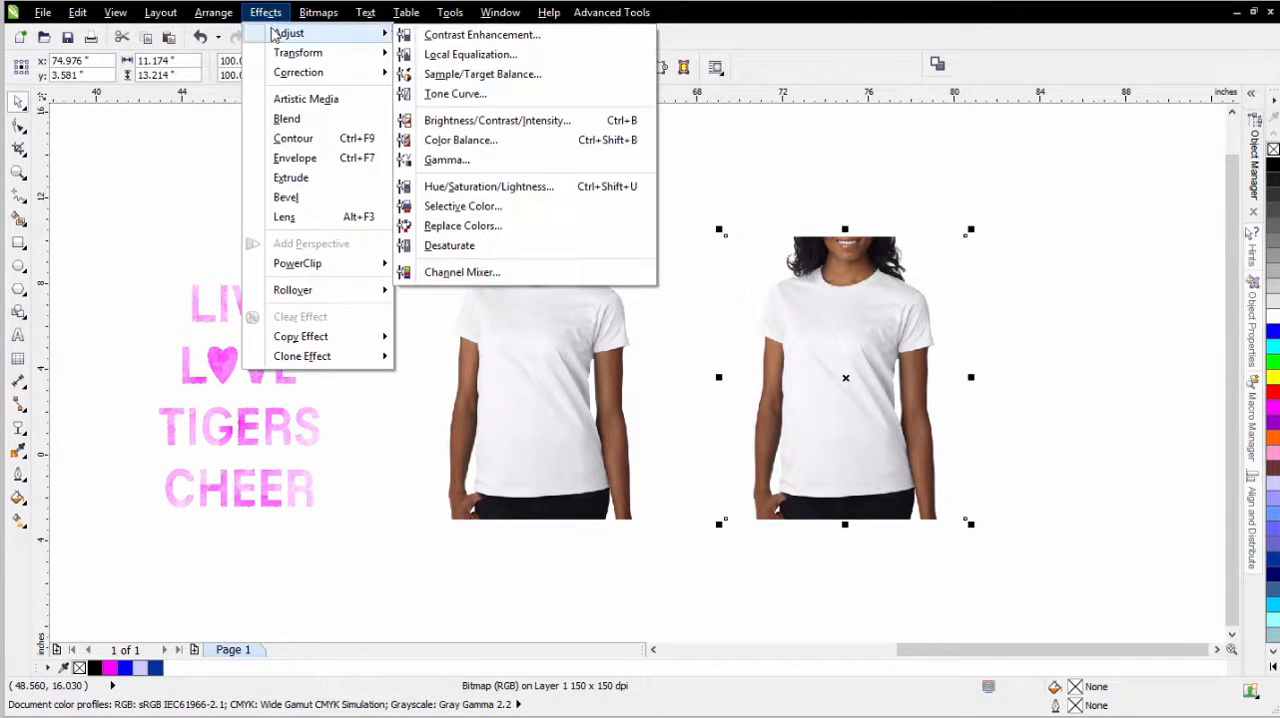
left_click(530, 272)
right_click(548, 236)
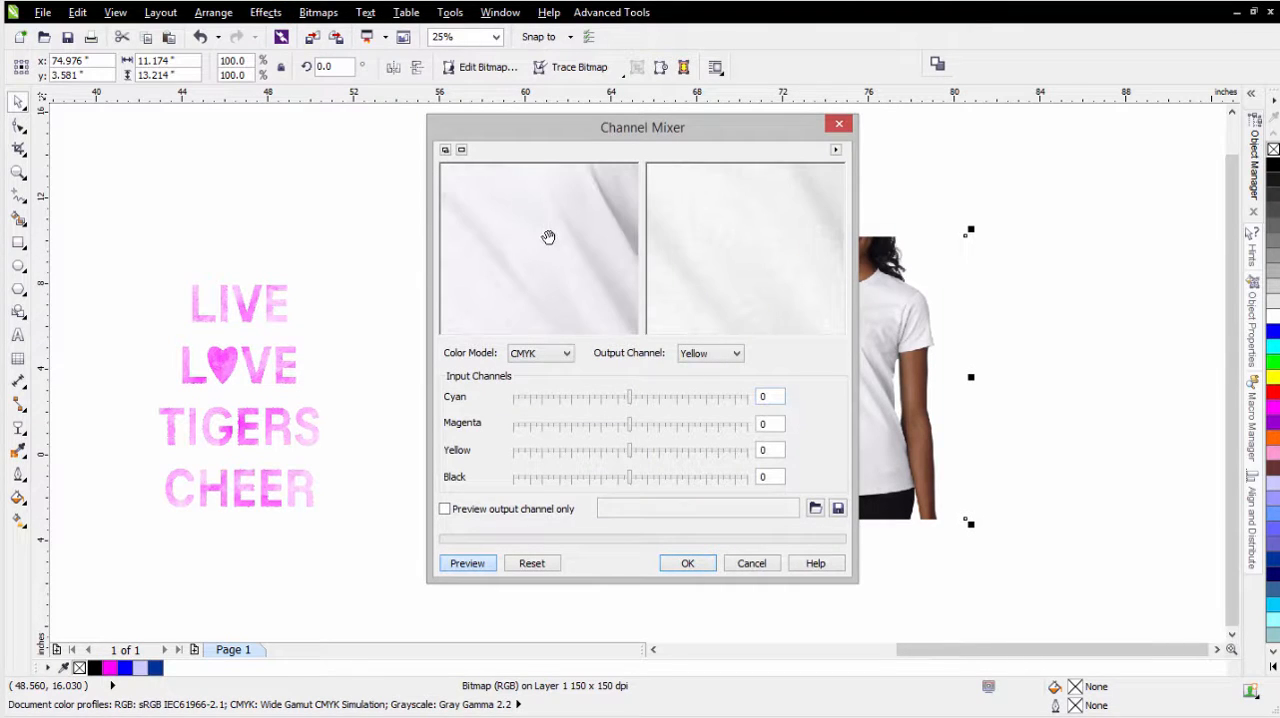
right_click(548, 237)
right_click(548, 237)
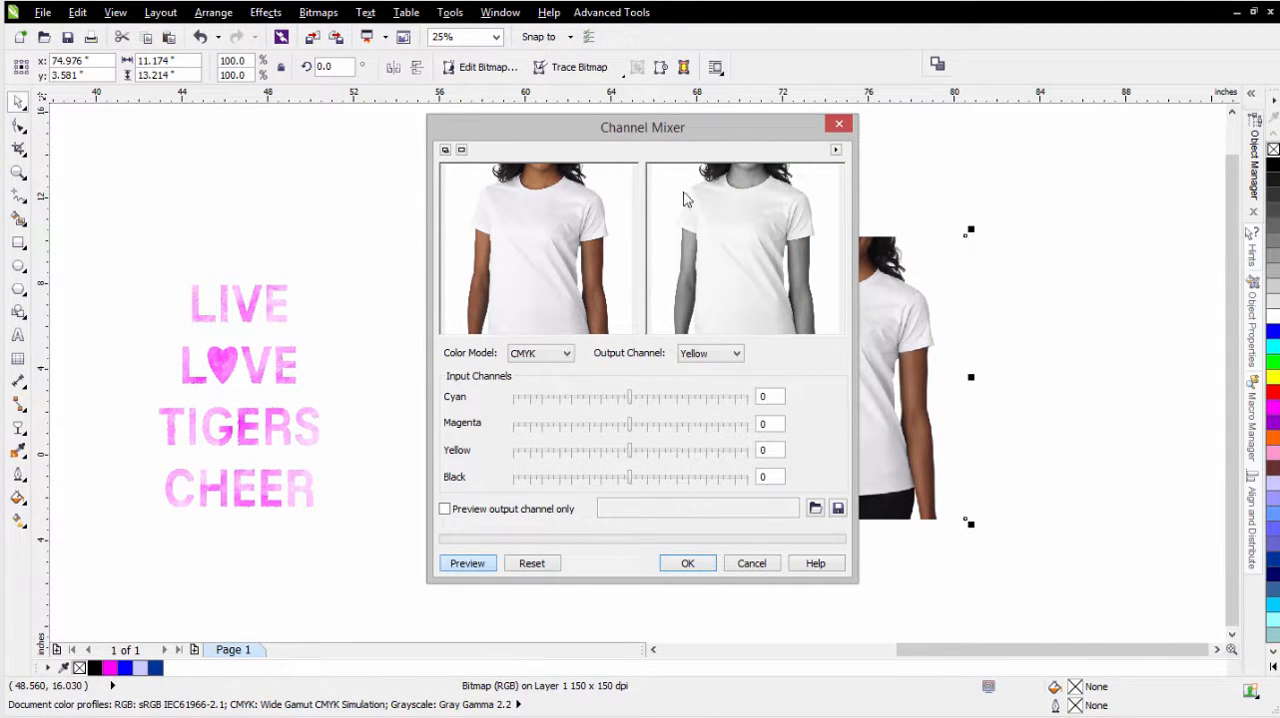
left_click(532, 563)
left_click(567, 354)
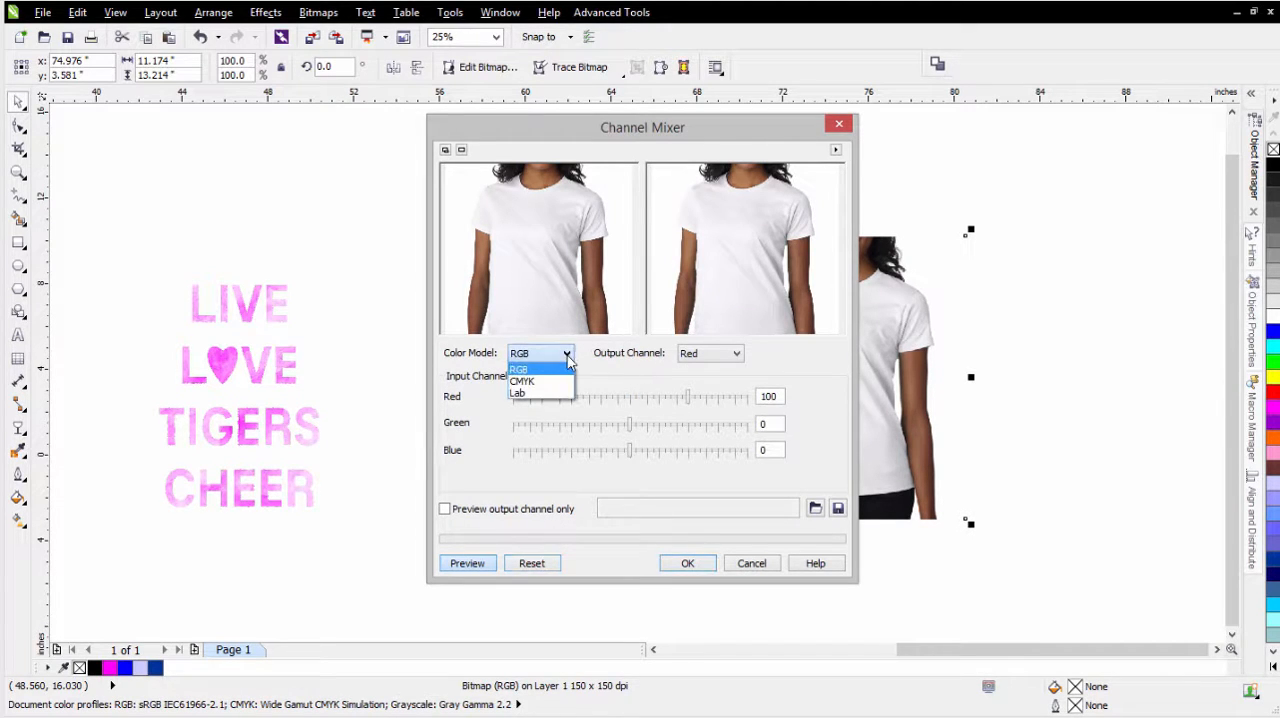
left_click(522, 381)
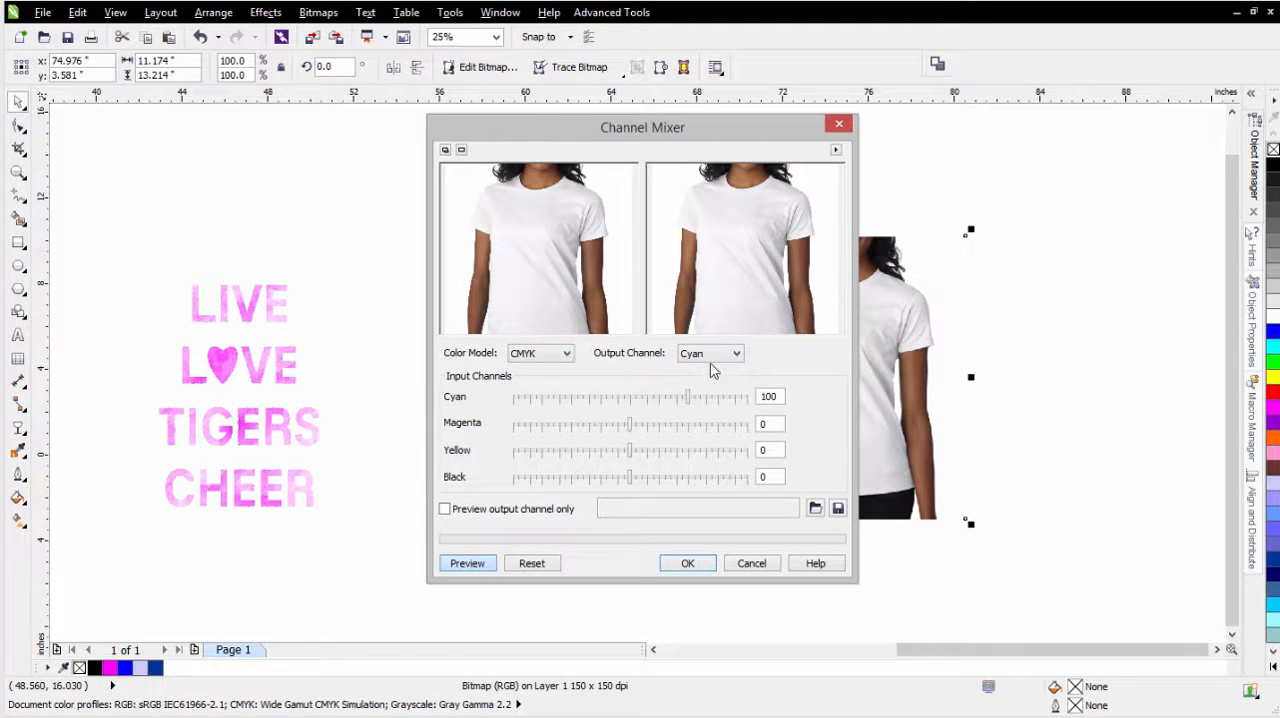
left_click(632, 398)
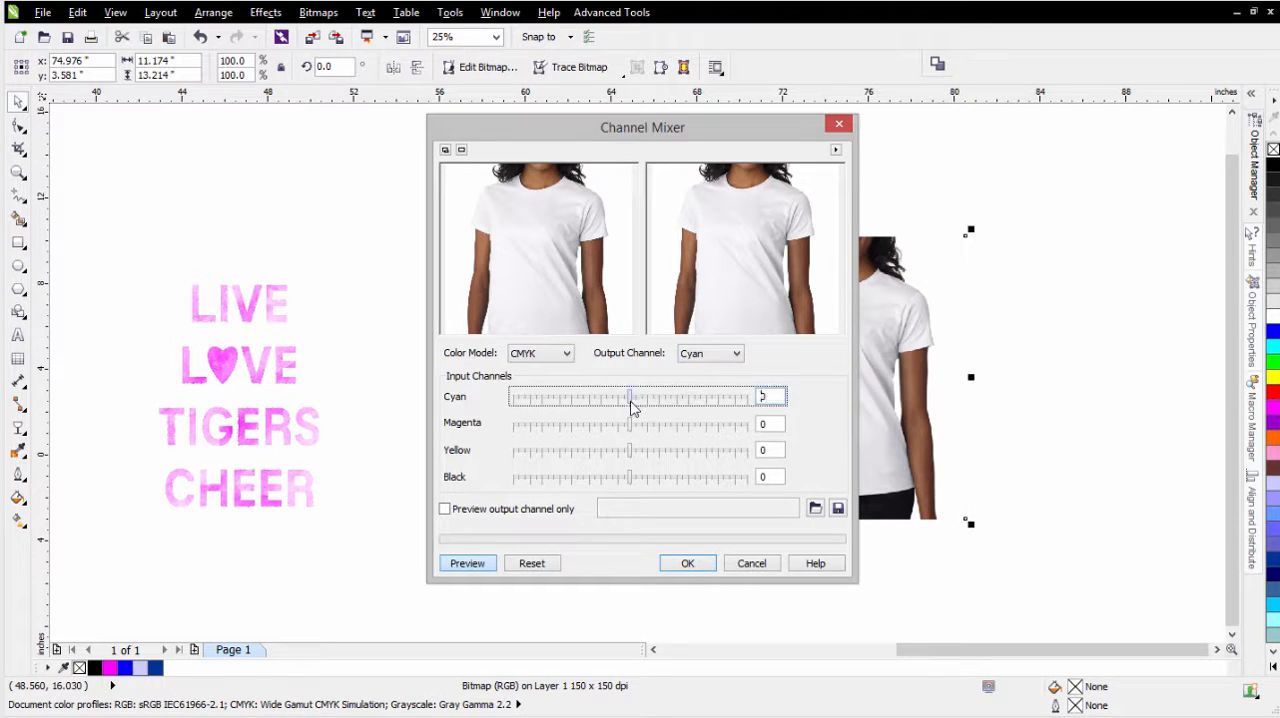
- Set Magenta to 0 in the Magenta output channel and Yellow to 0 in the Yellow output channel, and apply the mix
left_click(727, 356)
left_click(714, 381)
left_click(635, 424)
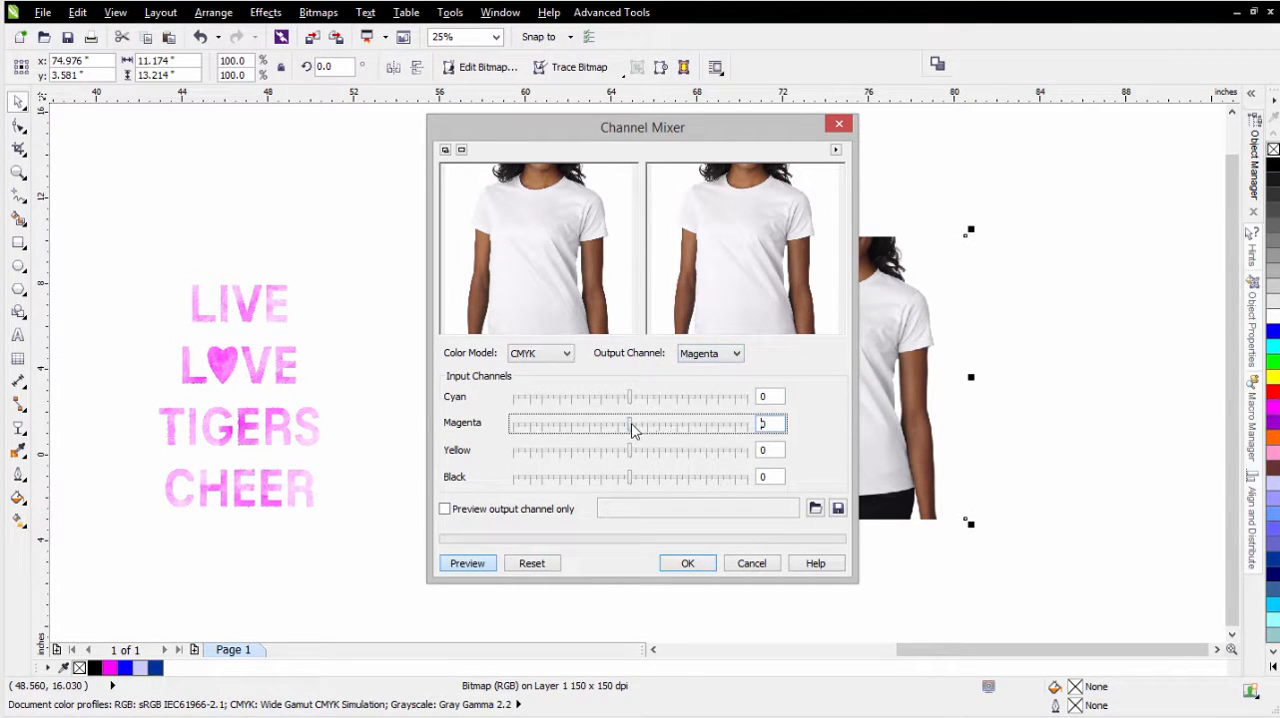
left_click(712, 355)
left_click(695, 393)
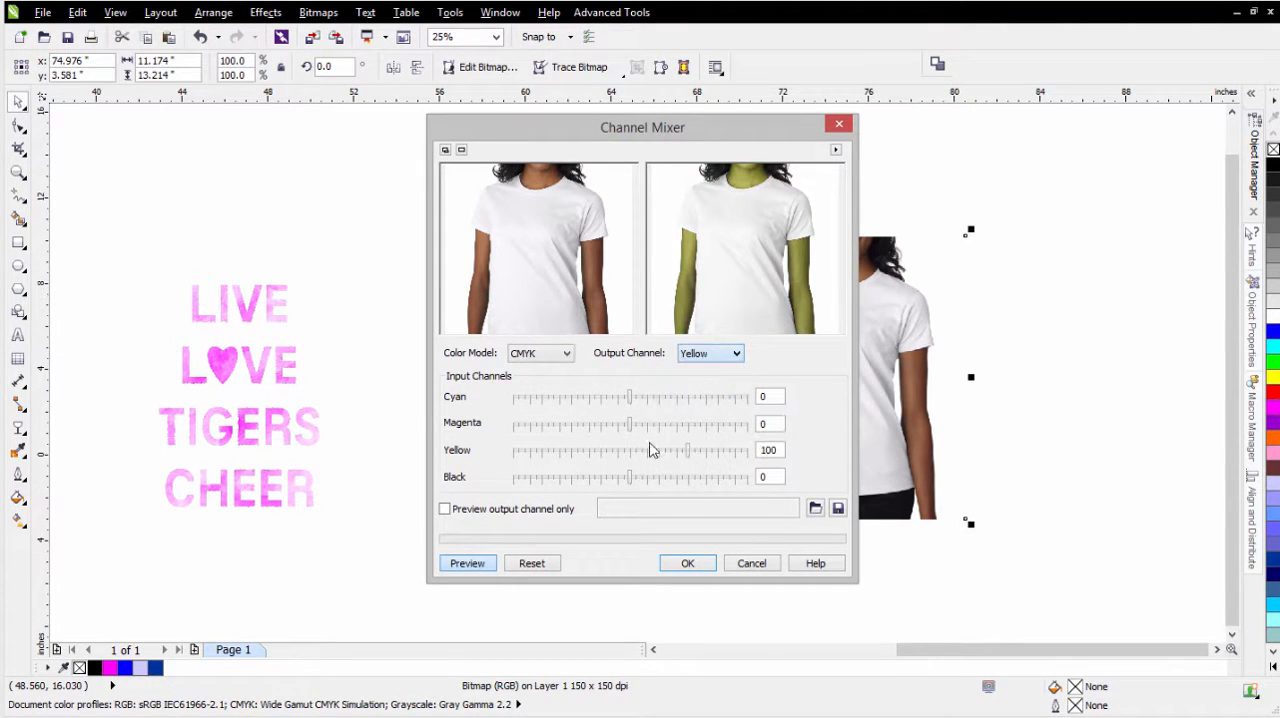
left_click(631, 457)
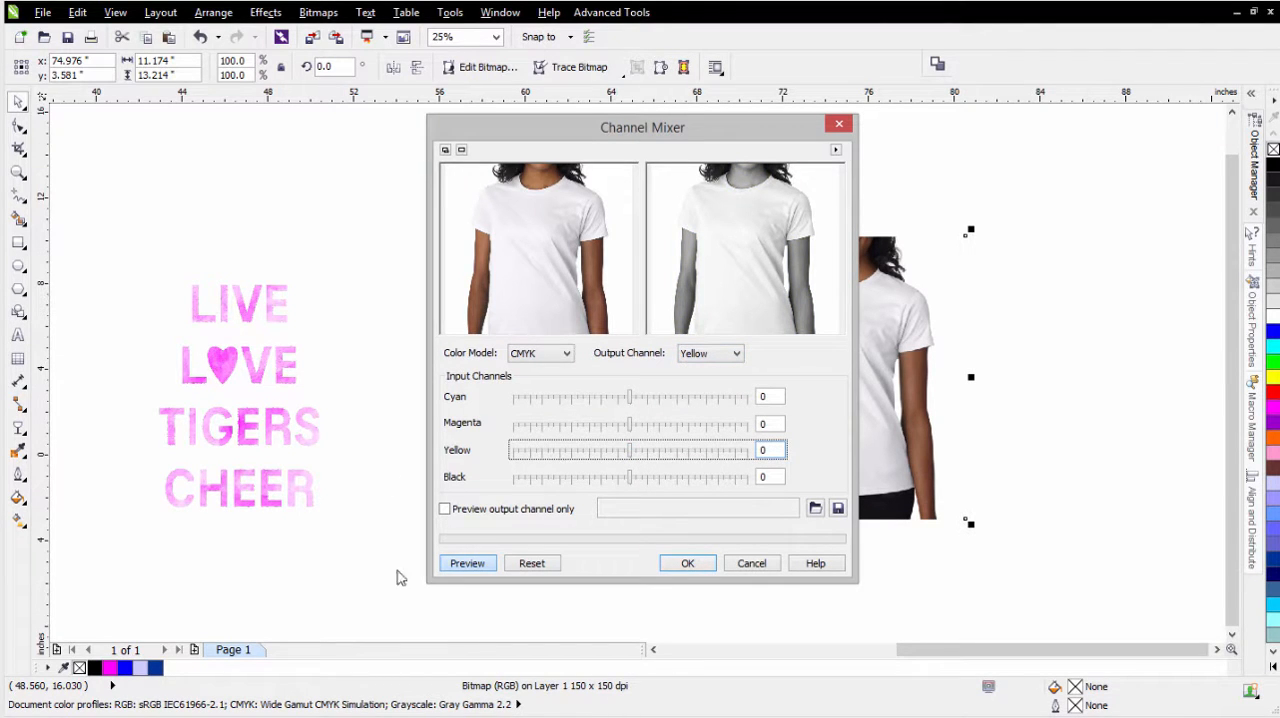
left_click(687, 567)
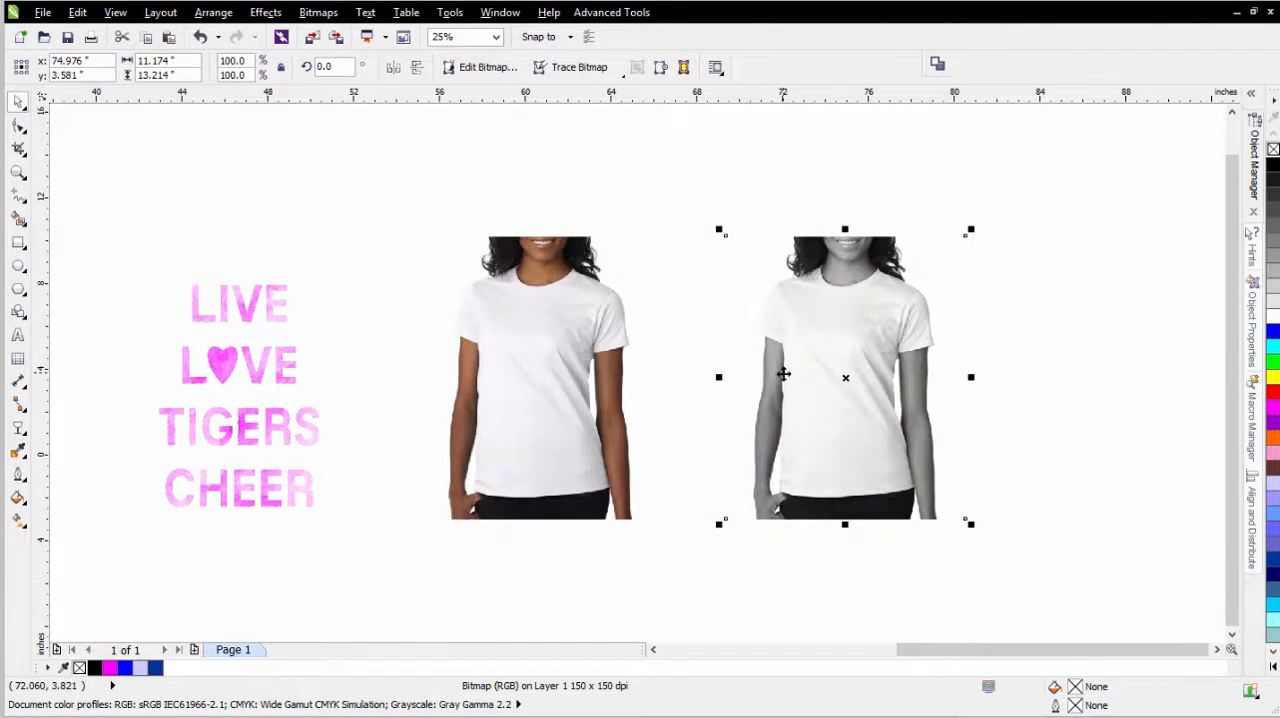
- Open the Channel Mixer for the color shirt photo, fit its preview to the shirt and reset the channel settings
left_click(547, 437)
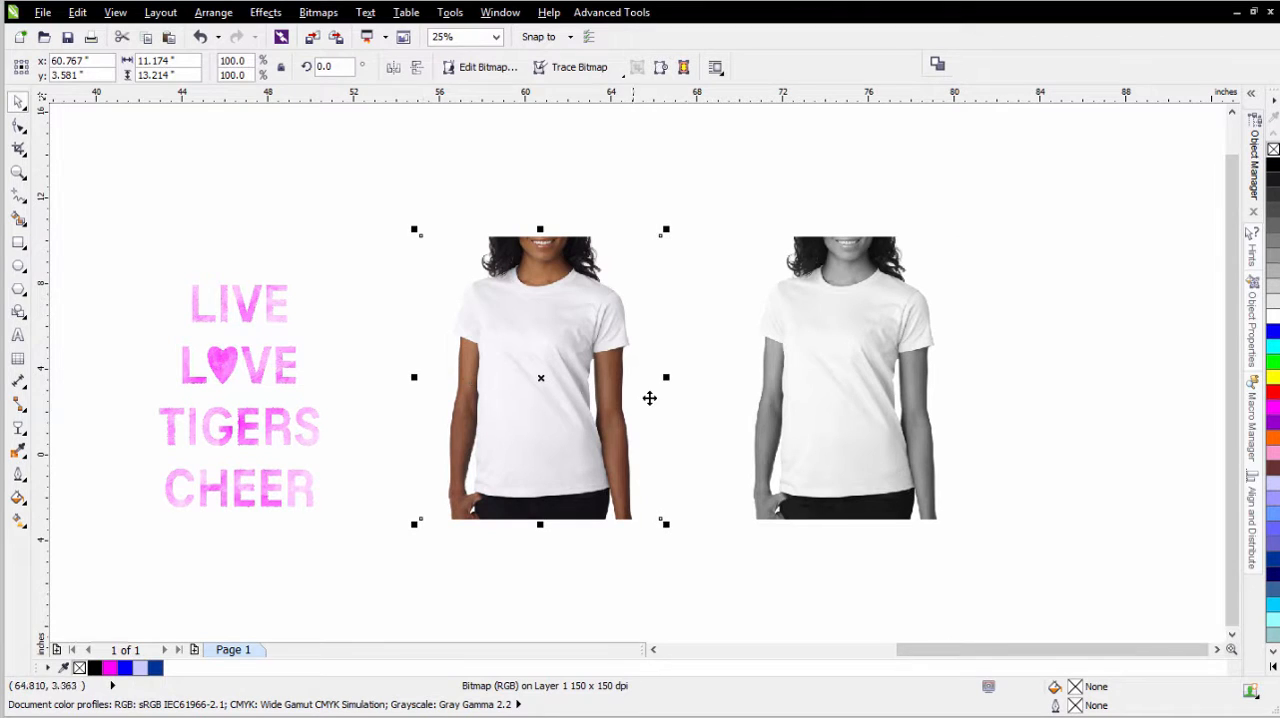
left_click(268, 12)
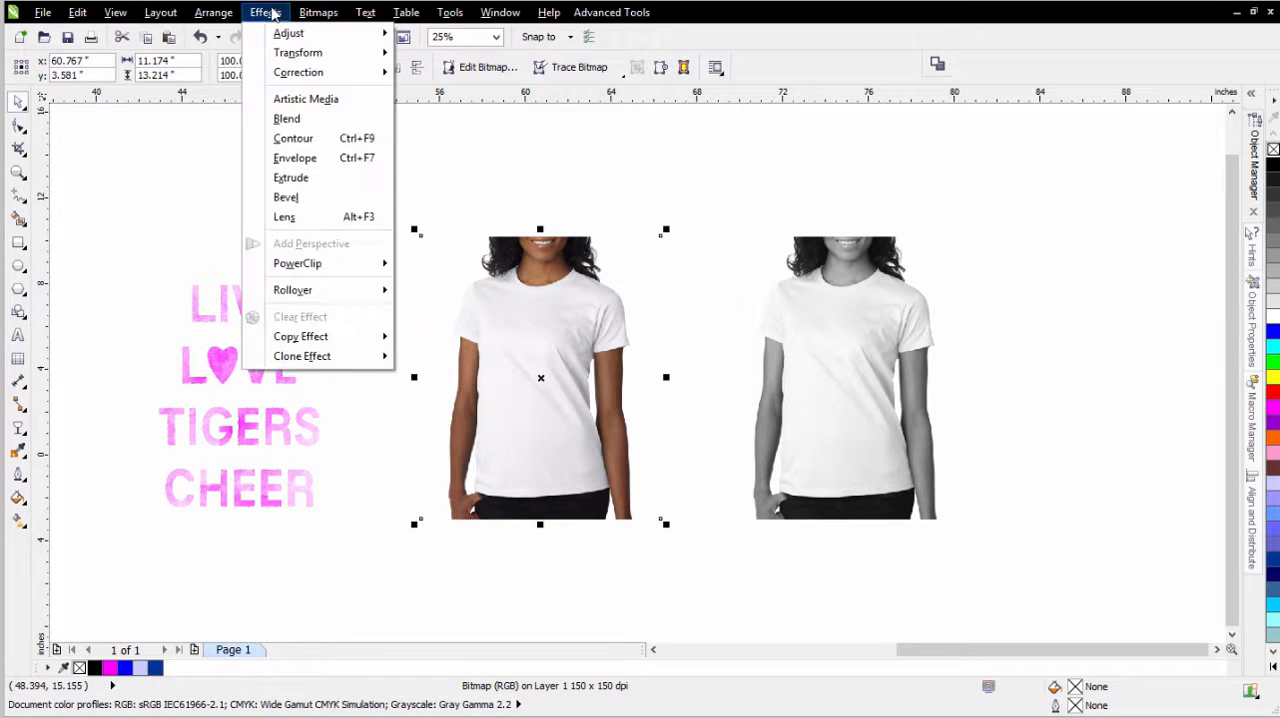
mouse_move(285, 34)
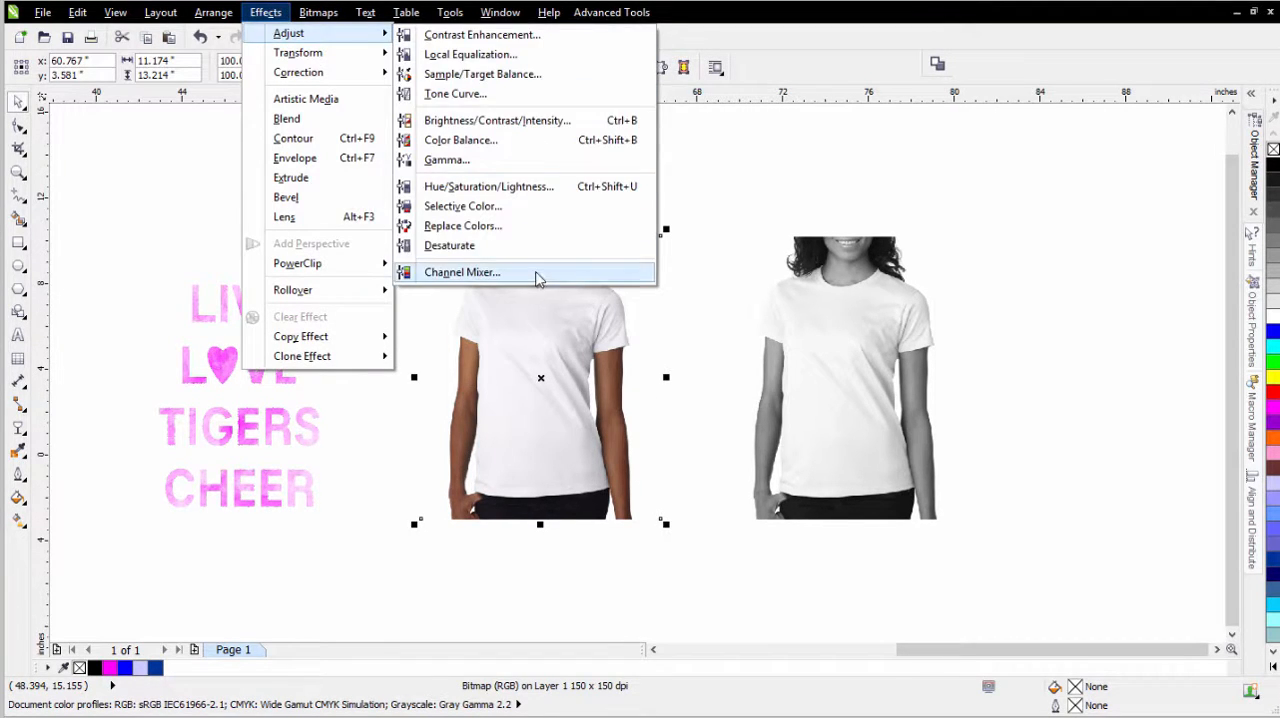
left_click(537, 274)
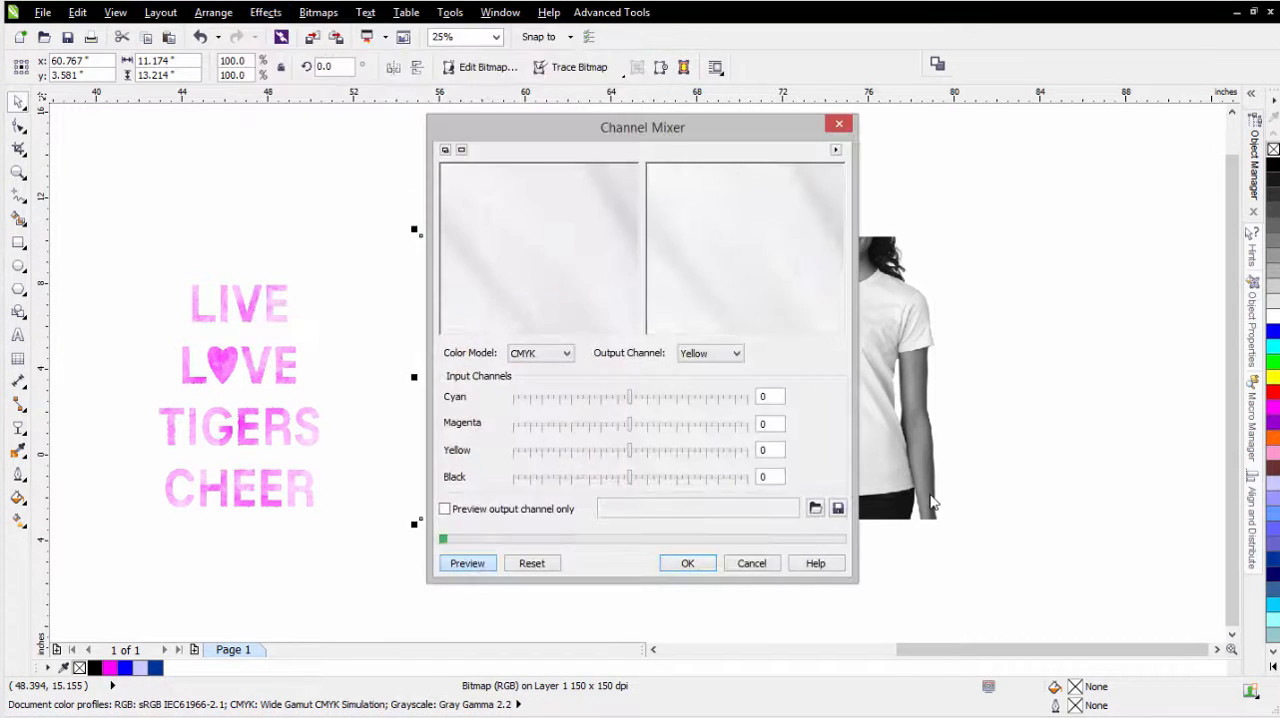
right_click(558, 252)
left_click_drag(529, 214, 529, 271)
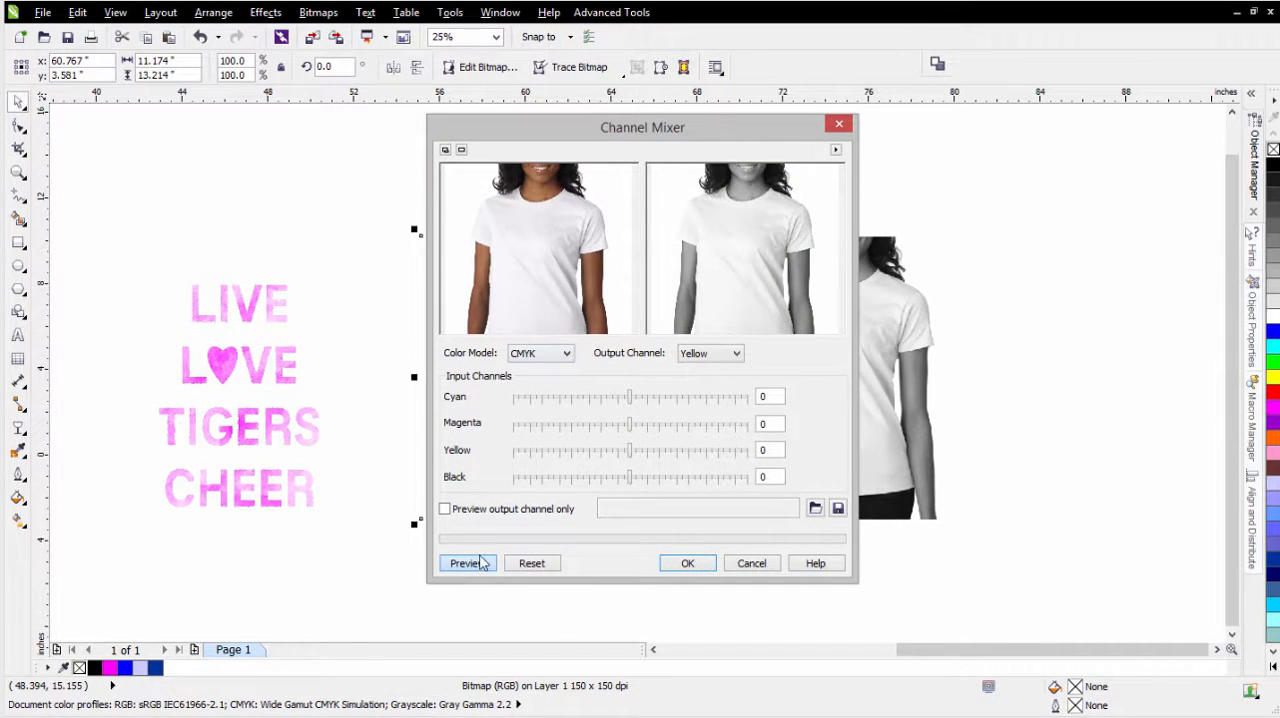
left_click(533, 564)
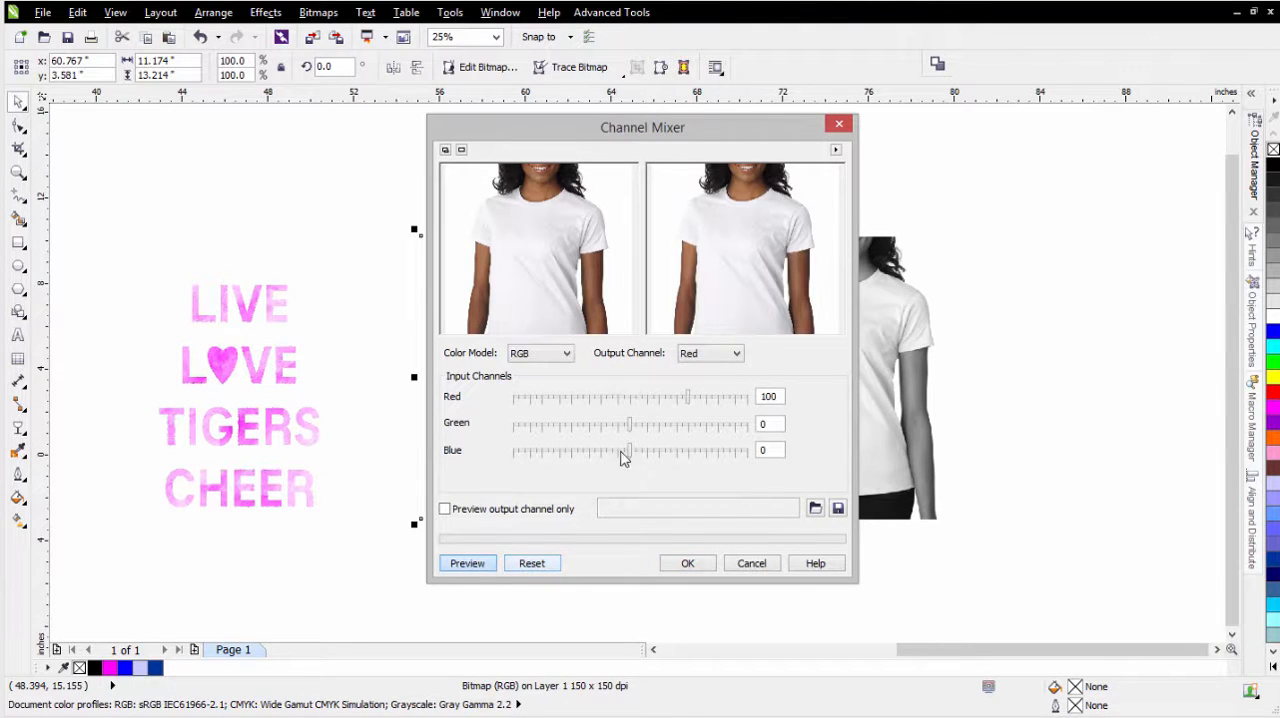
- Remove black from the color shirt photo by setting Black to 0 in the CMYK Black output channel, and apply it
left_click(566, 354)
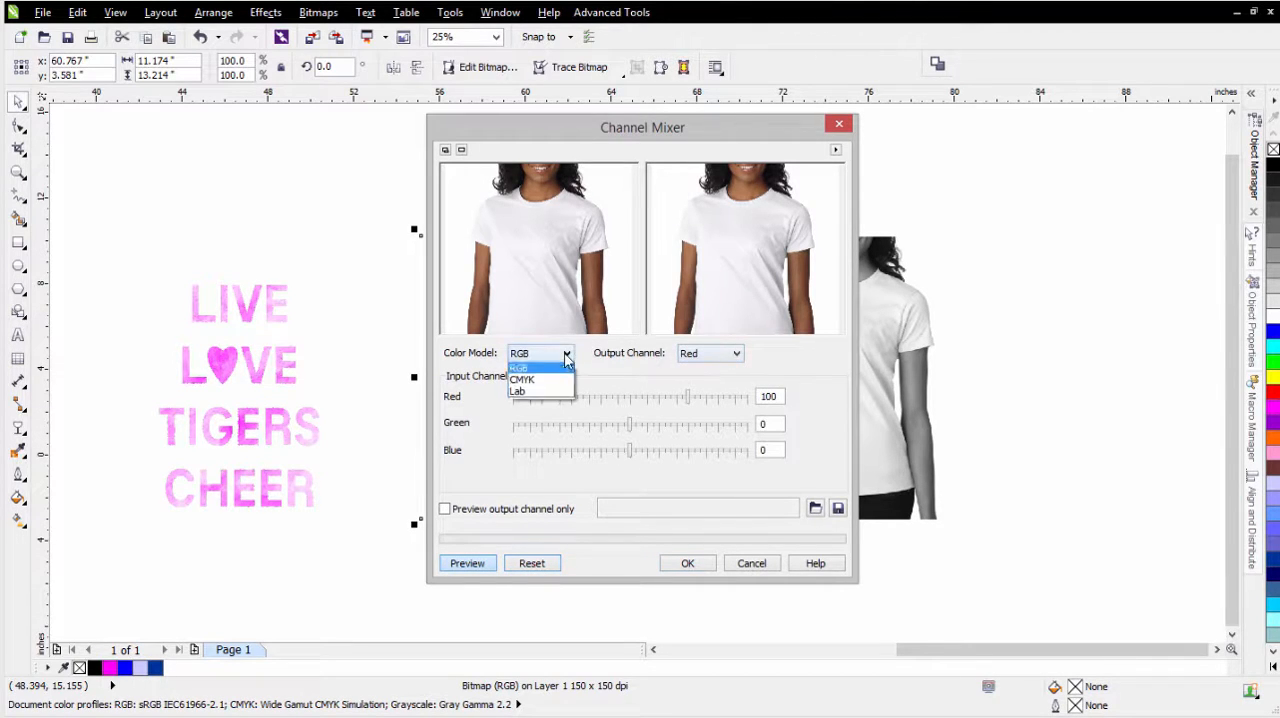
left_click(553, 382)
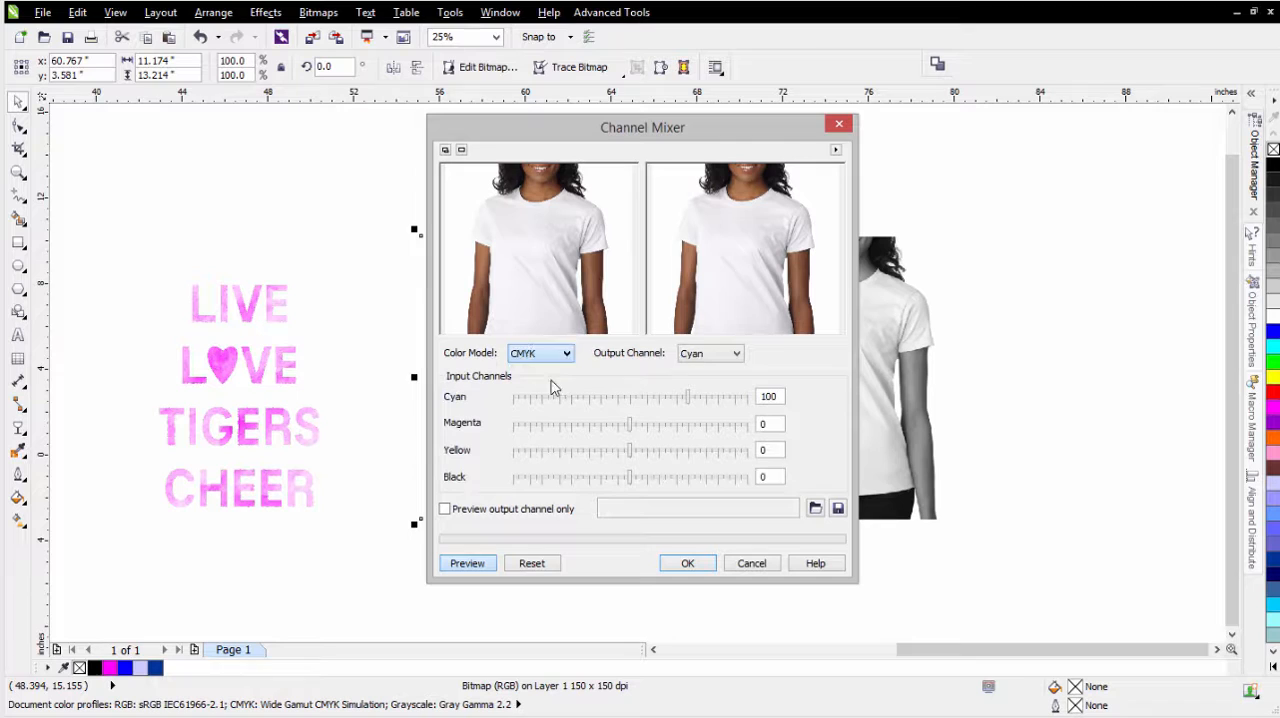
left_click(736, 354)
left_click(722, 405)
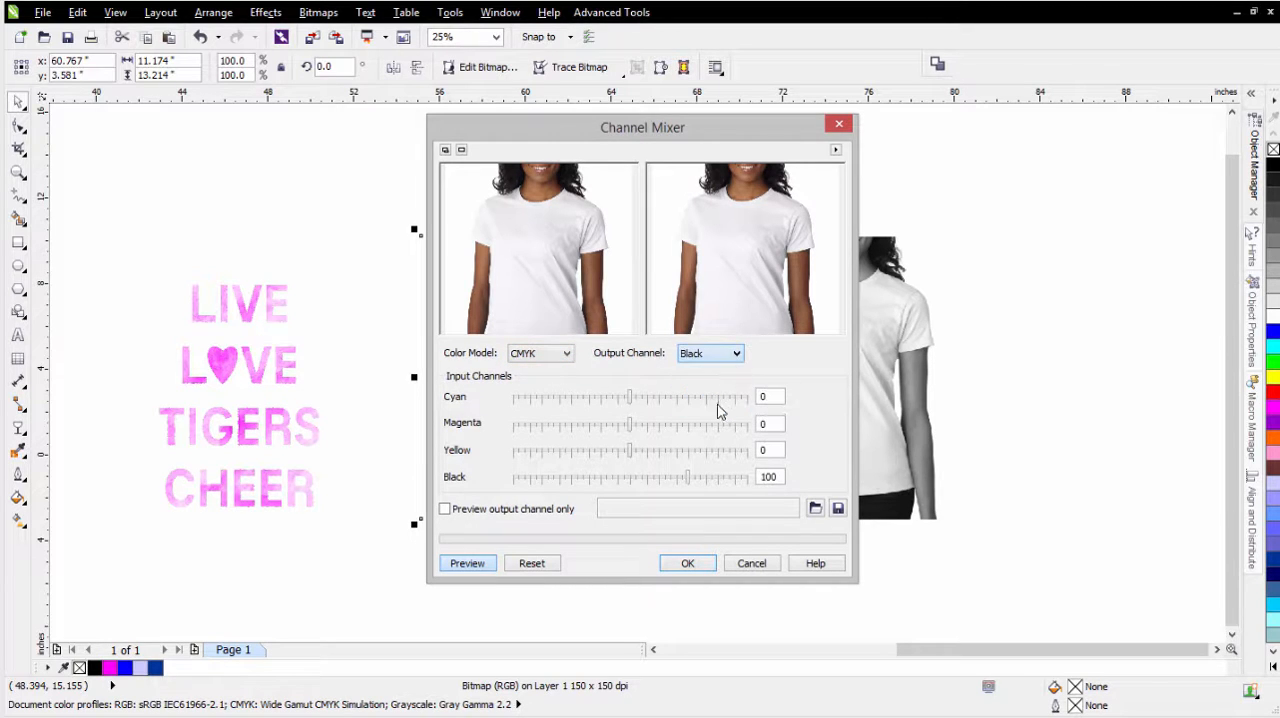
left_click(630, 479)
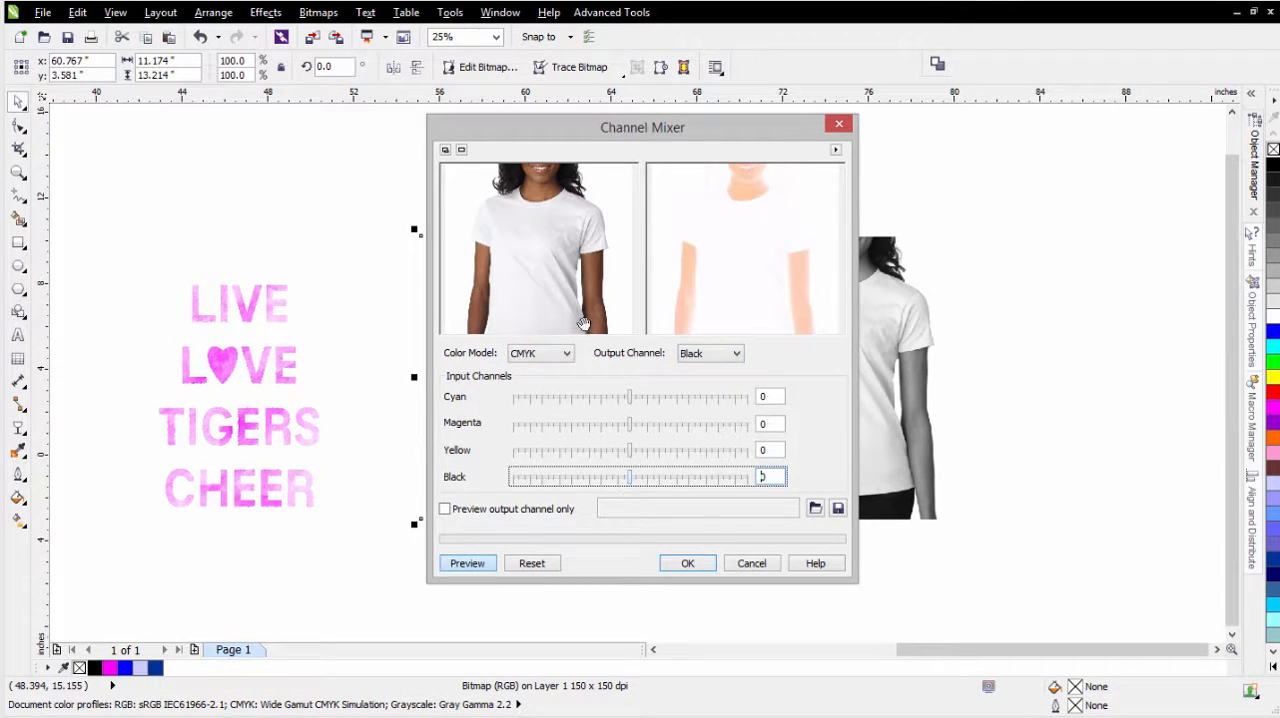
left_click(688, 563)
- Scale the magenta lettering down to about 4.5 by 6.2 inches and center it on the chest of the black-free shirt photo
left_click(243, 400)
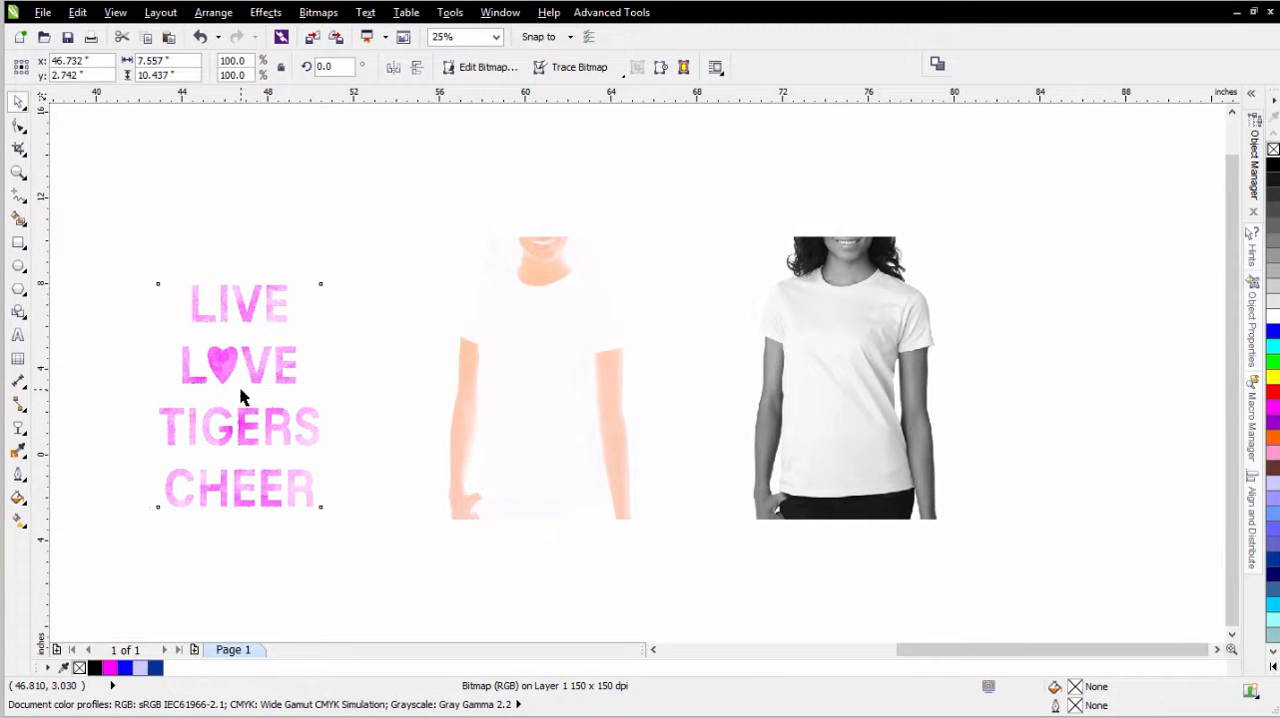
left_click_drag(327, 281, 267, 357)
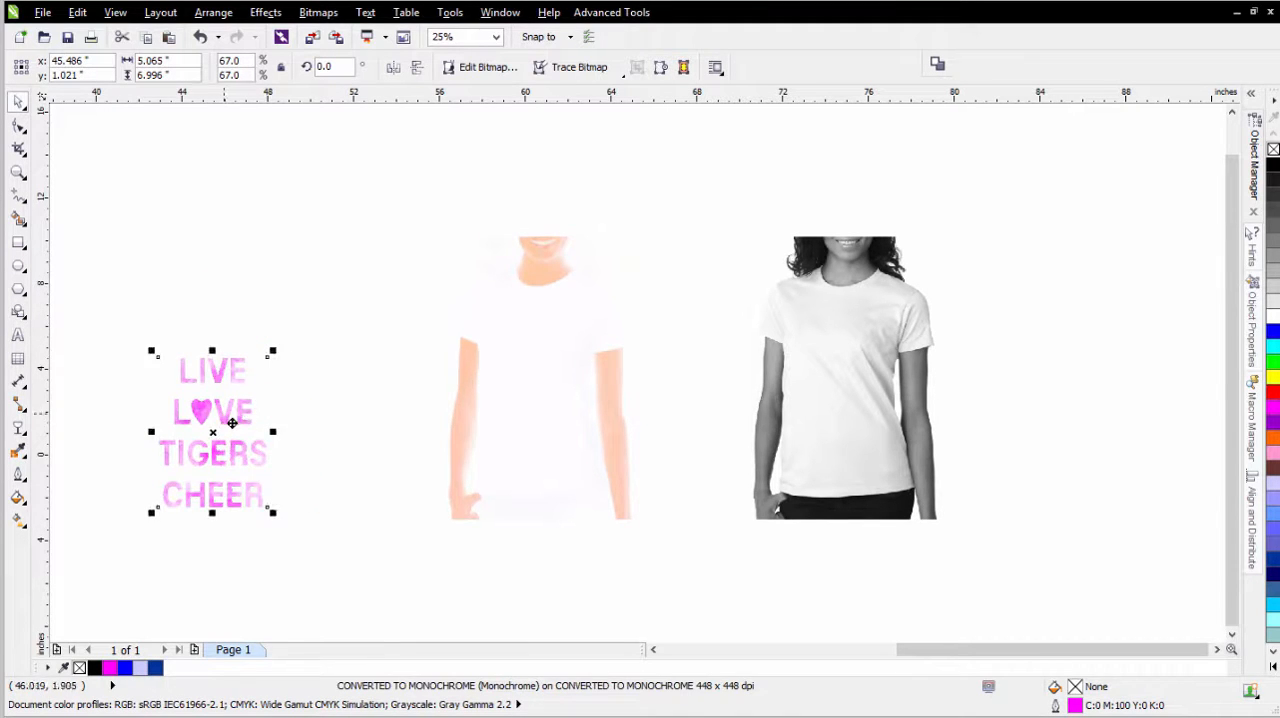
left_click_drag(237, 398, 540, 368)
scroll(540, 368, "up", 1)
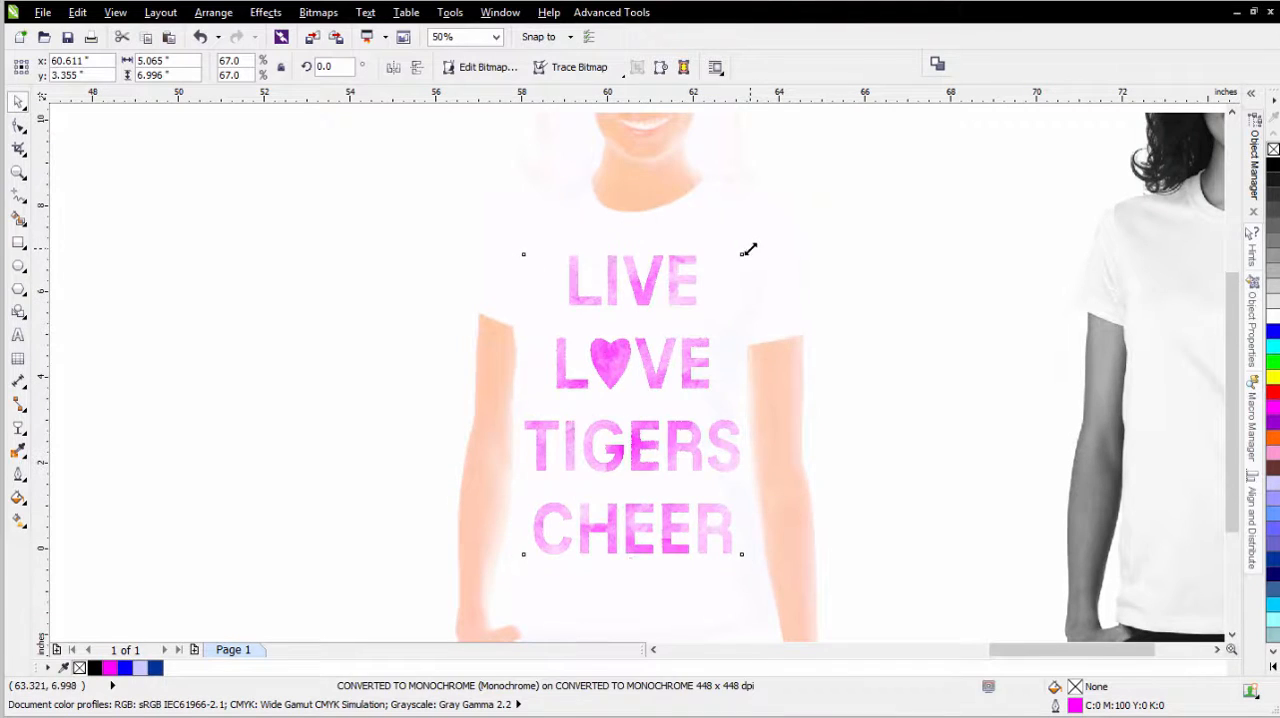
left_click_drag(745, 252, 724, 273)
left_click_drag(609, 380, 621, 374)
scroll(651, 370, "down", 1)
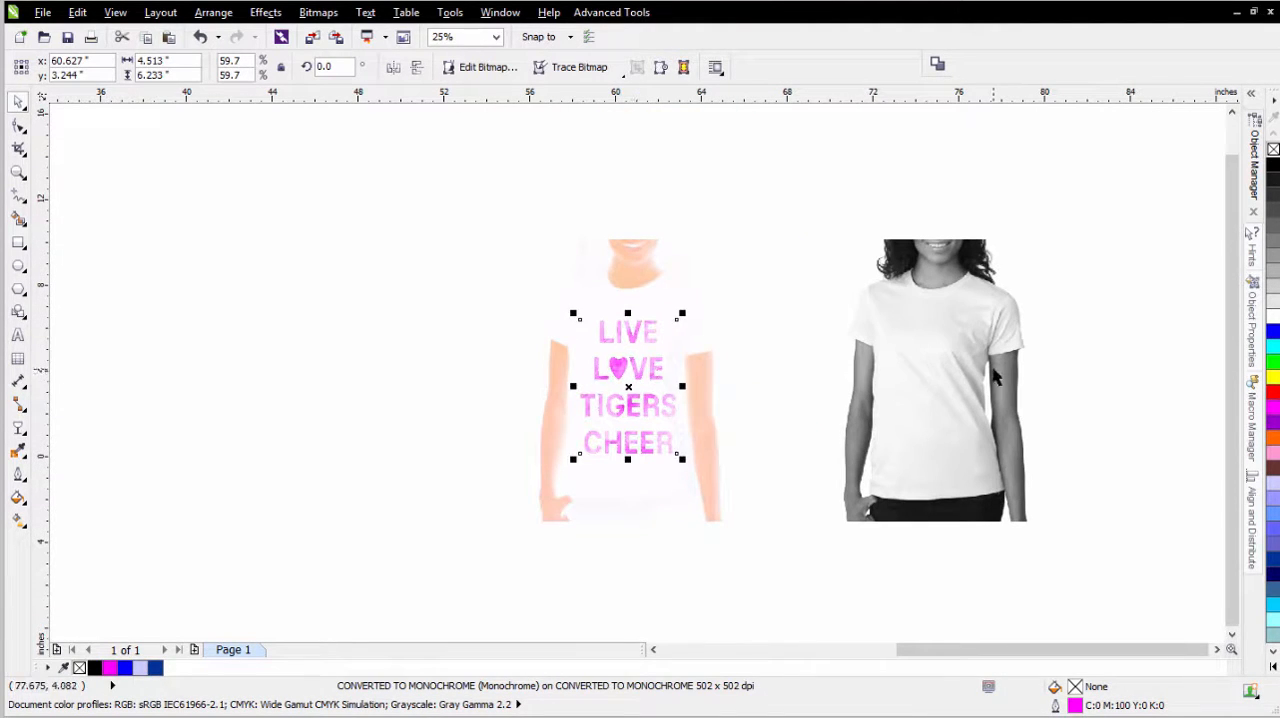
- Duplicate the grayscale shirt photo and align the copy centered horizontally and vertically on the black-free shirt photo
left_click(941, 323)
left_click_drag(941, 323, 725, 359)
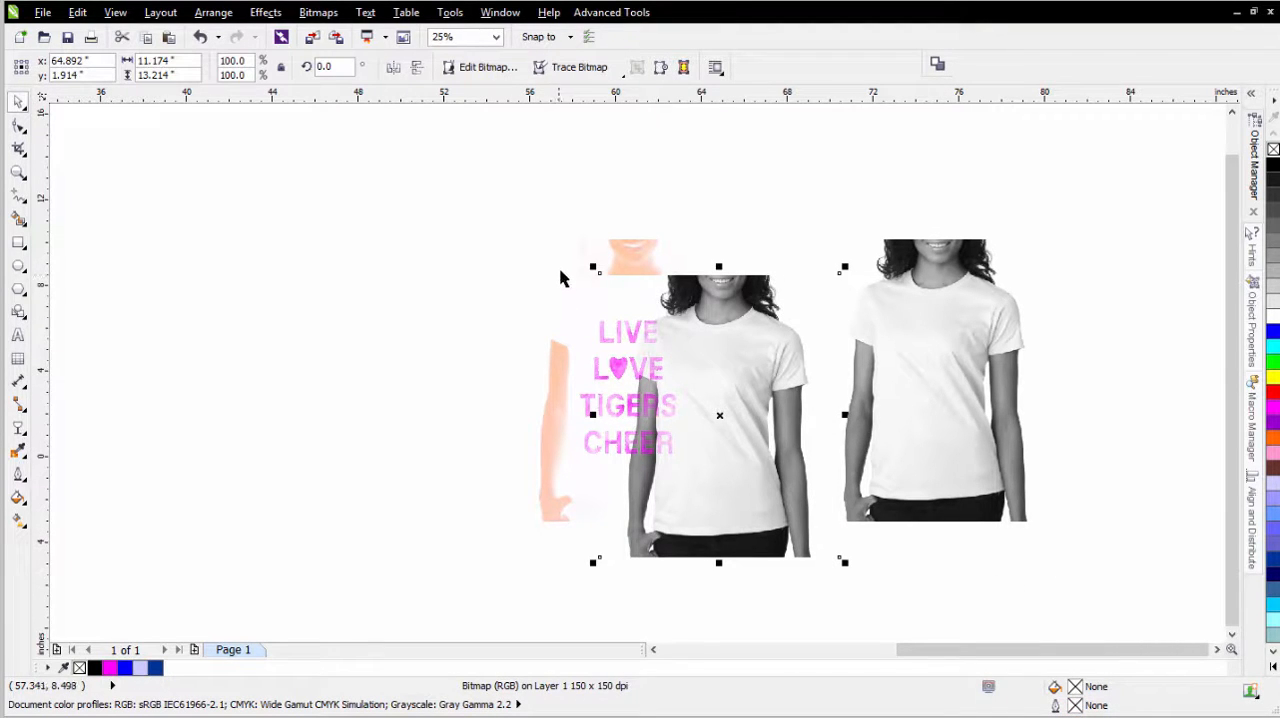
left_click(565, 417, "shift")
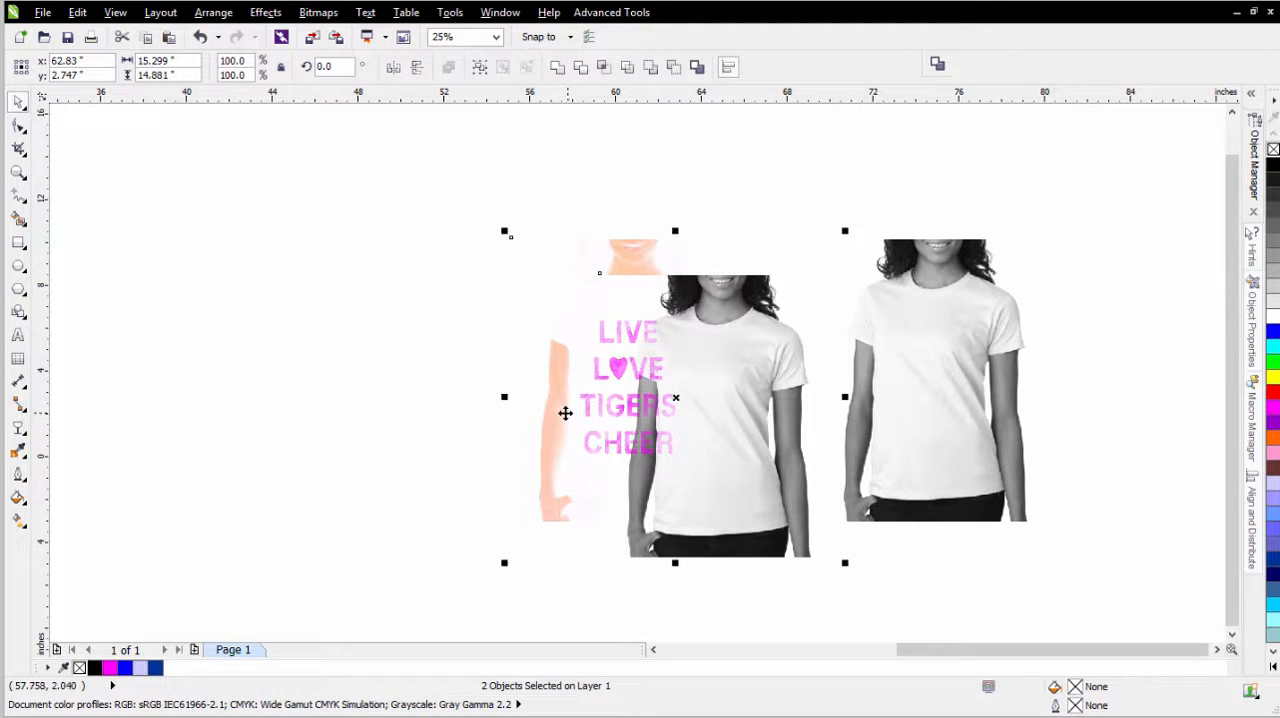
key("c")
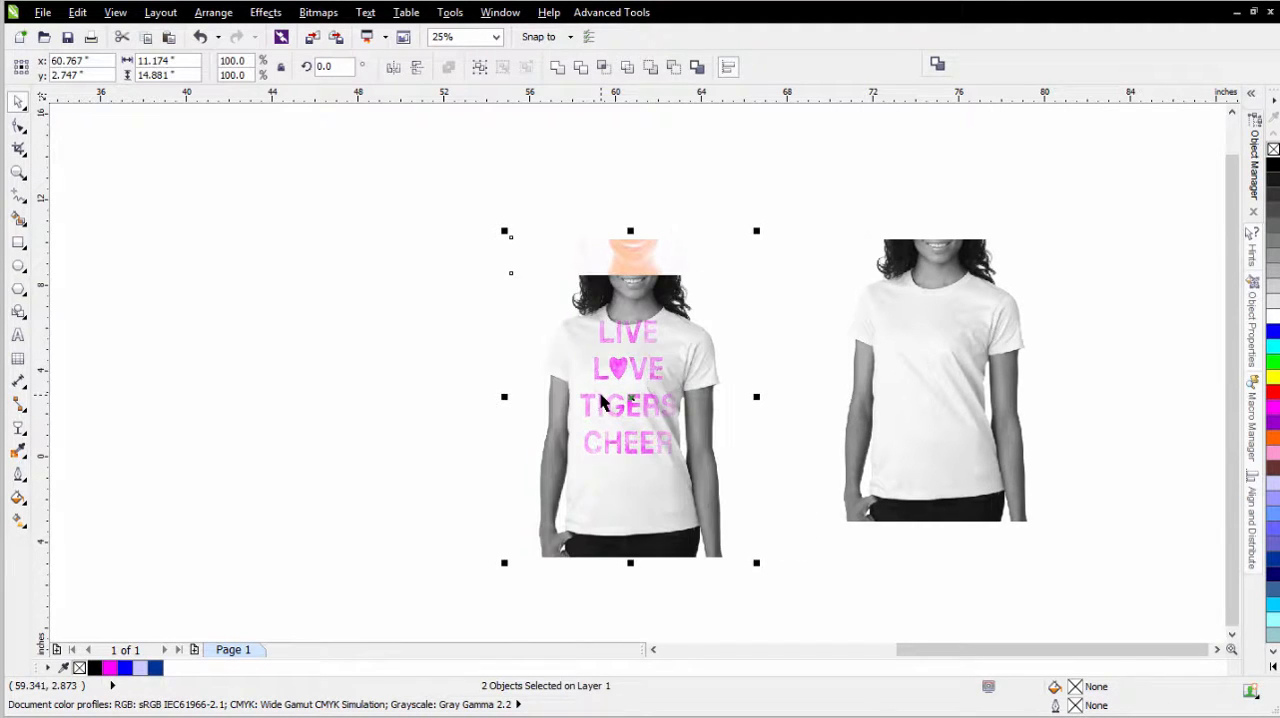
key("e")
left_click(351, 374)
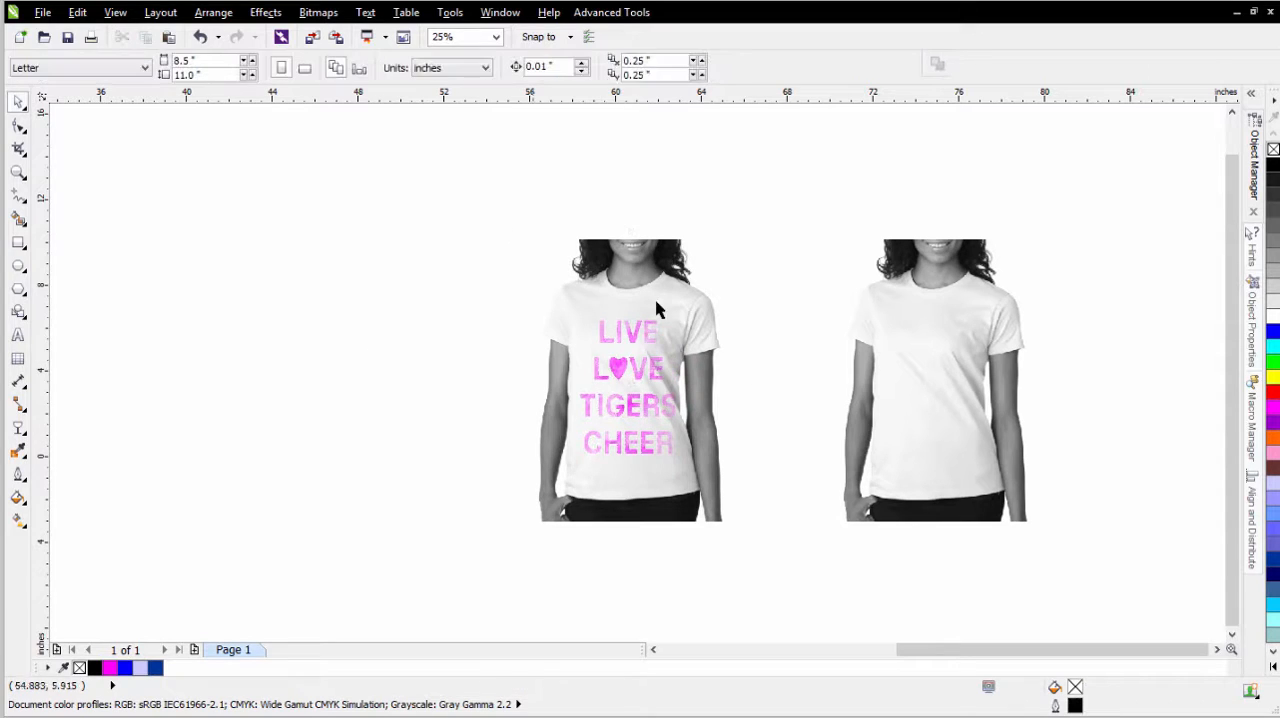
- Move the magenta lettering into Layer 1 directly beneath the top grayscale shirt bitmap, and delete the emptied CONVERTED TO MONOCHROME layer
left_click(658, 303)
left_click(641, 366)
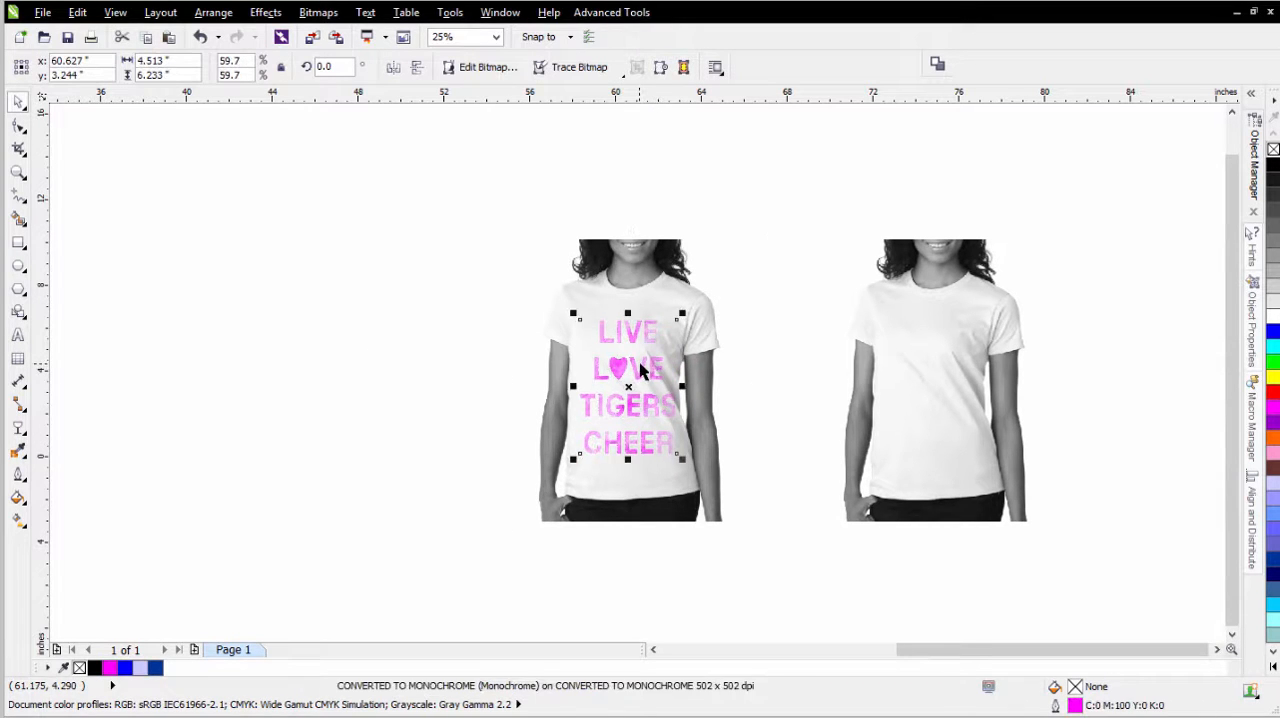
left_click(620, 288)
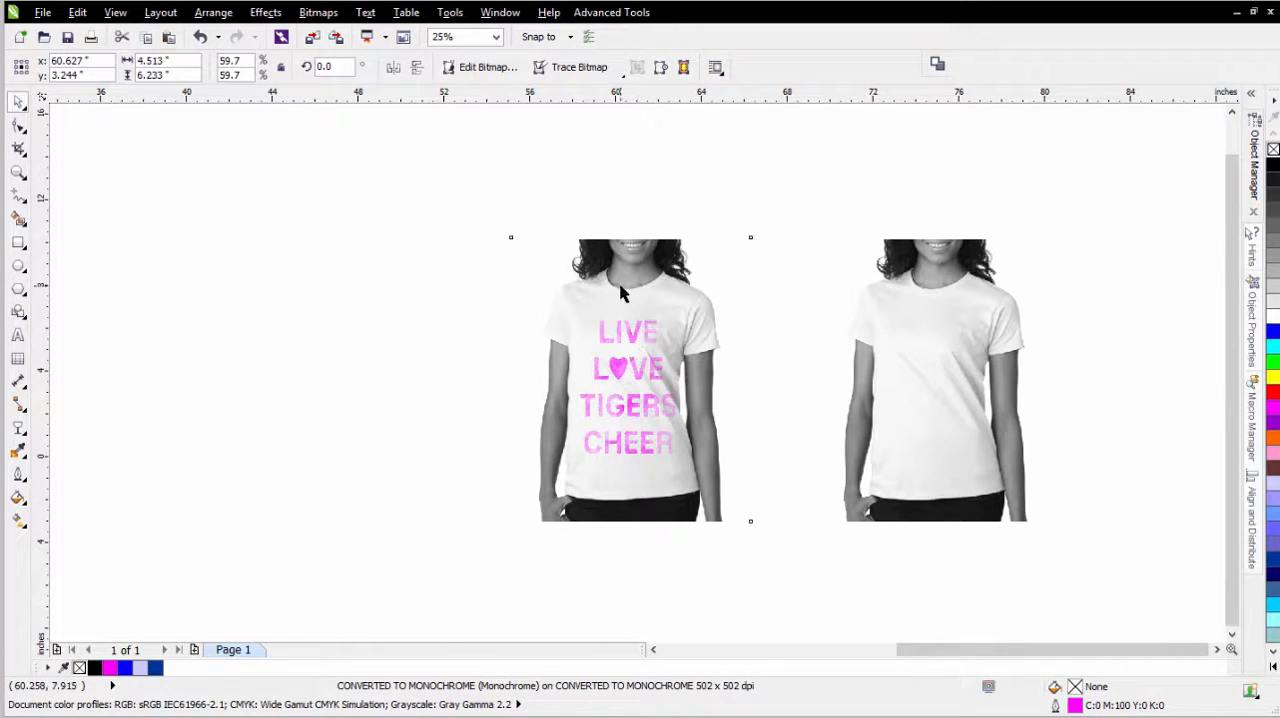
left_click(635, 374)
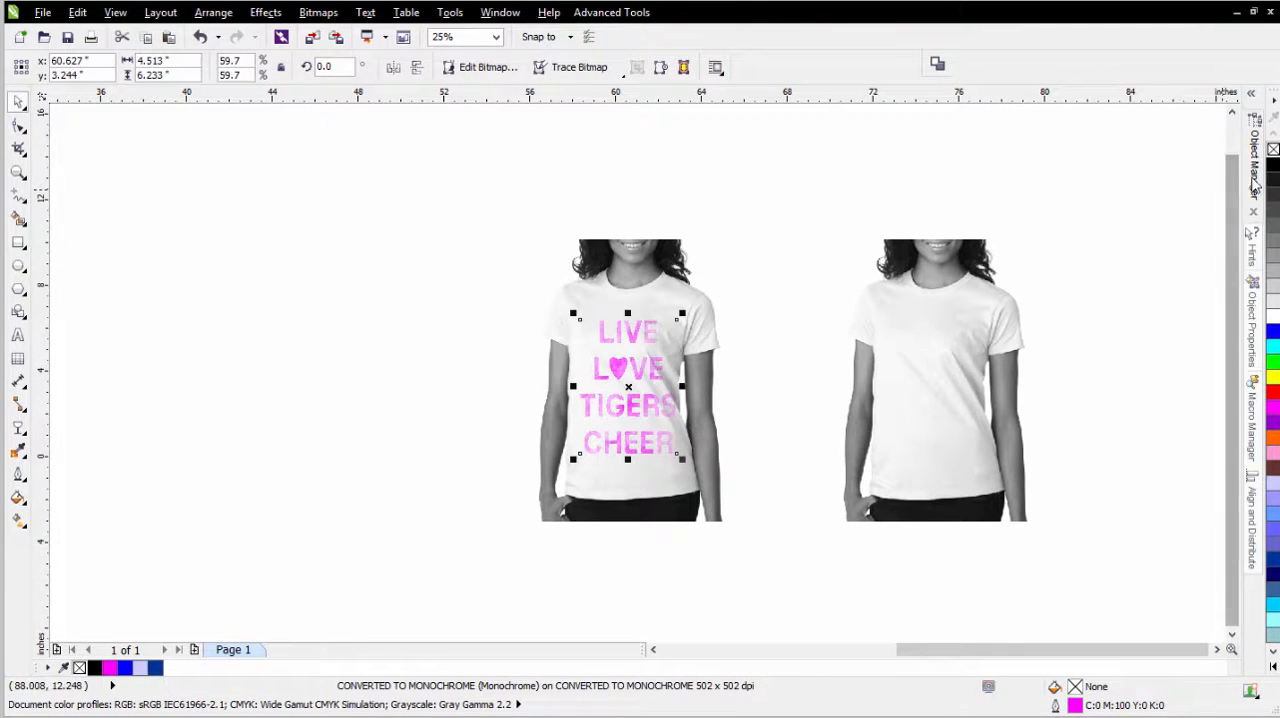
left_click(1252, 185)
left_click(1136, 190)
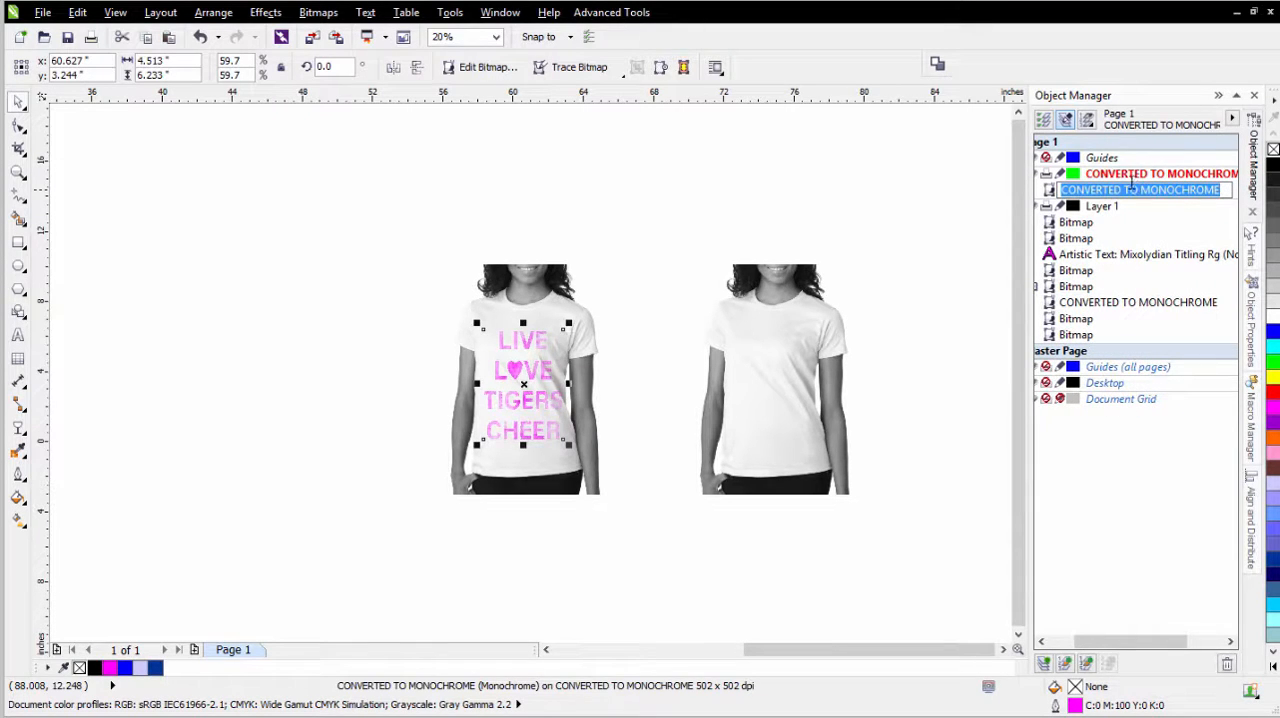
left_click(1070, 223)
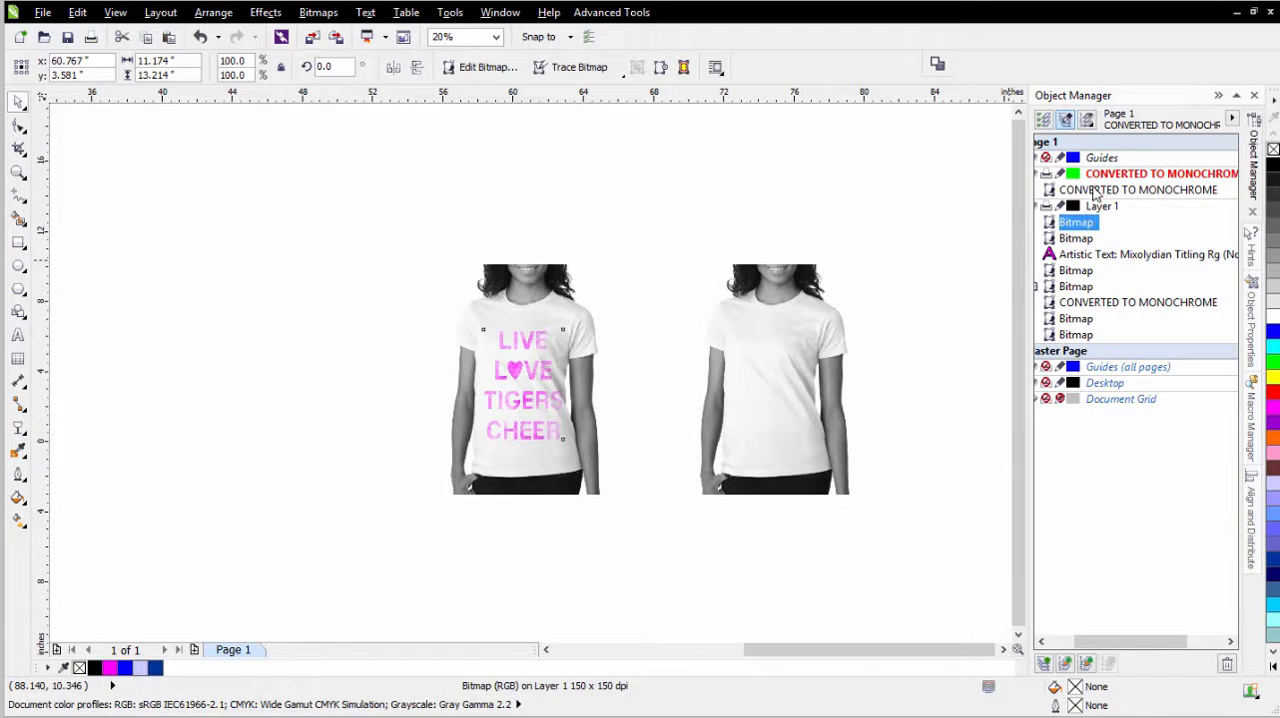
left_click(1097, 191)
left_click_drag(1093, 193, 1090, 236)
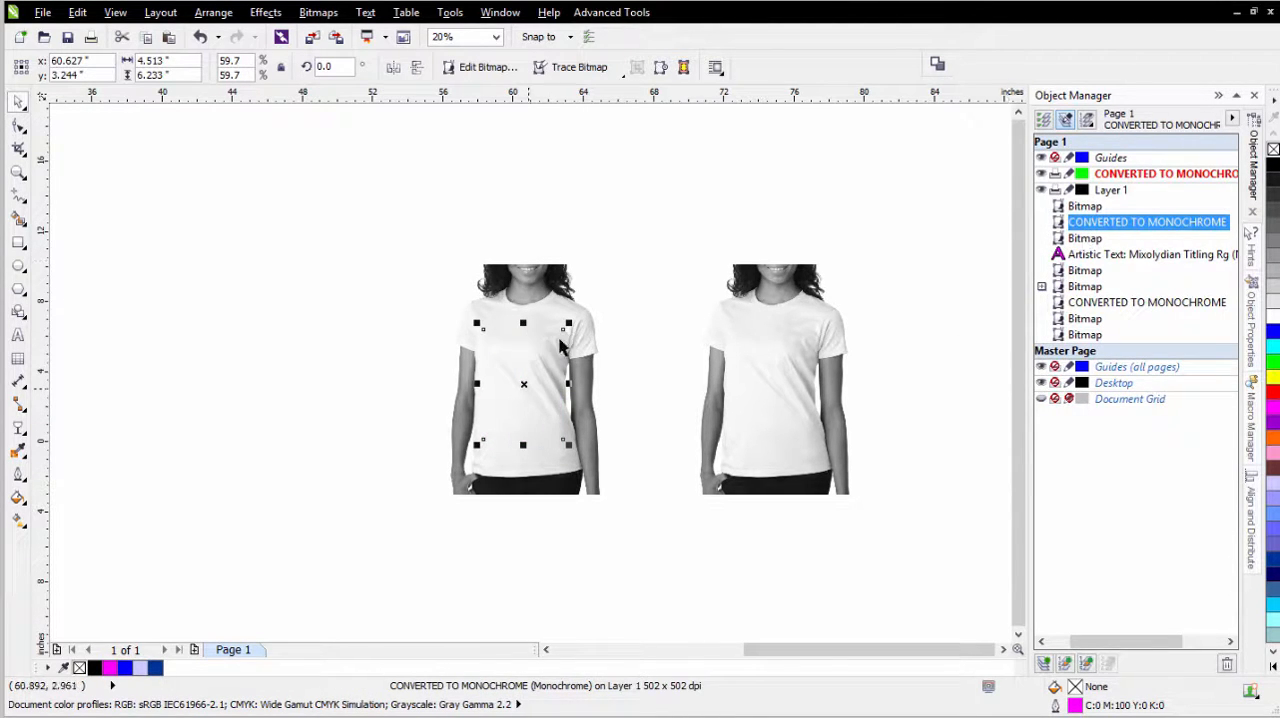
left_click(1122, 176)
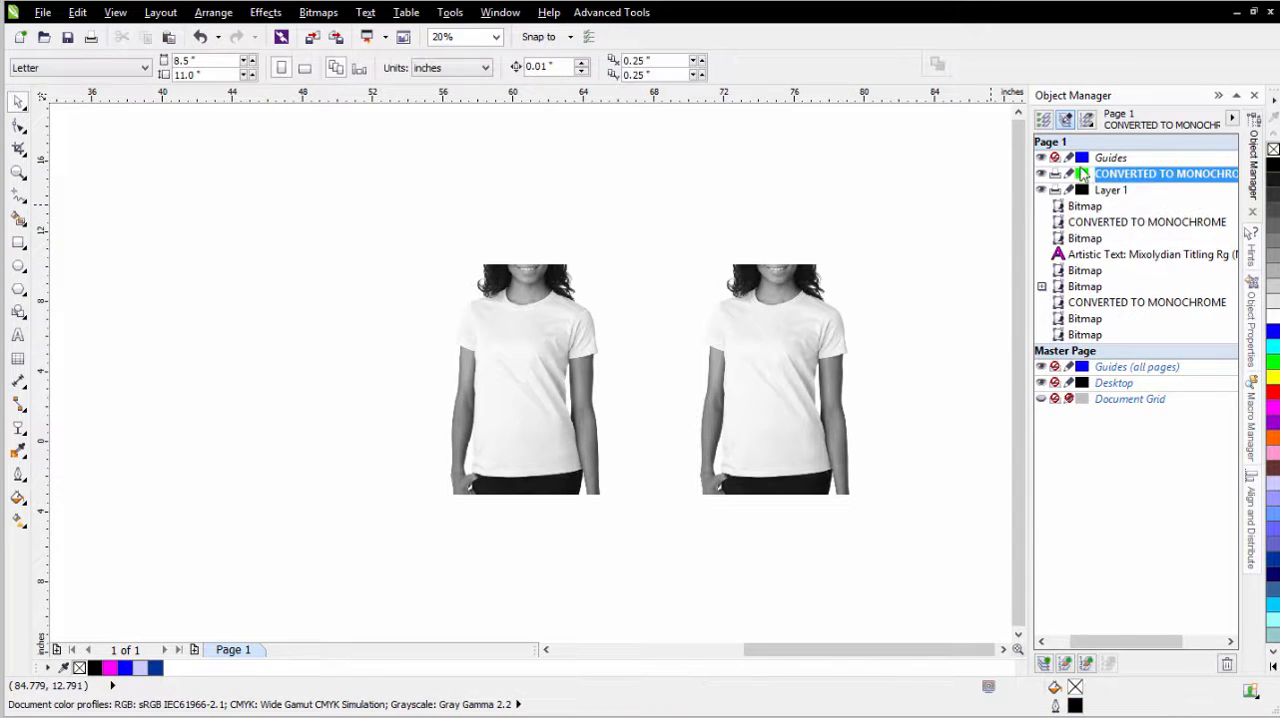
left_click(1227, 666)
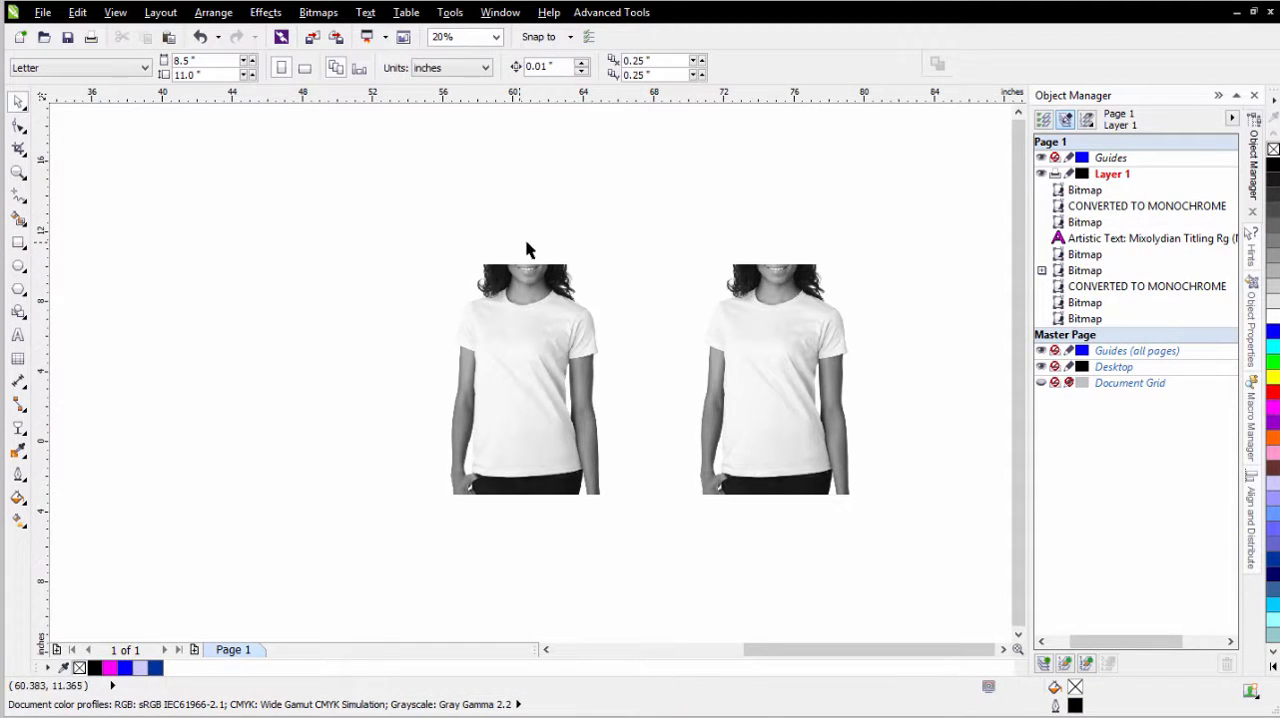
- Apply a uniform transparency to the grayscale shirt overlaying the lettering, with Subtract merge mode and a transparency value of 0
left_click(513, 318)
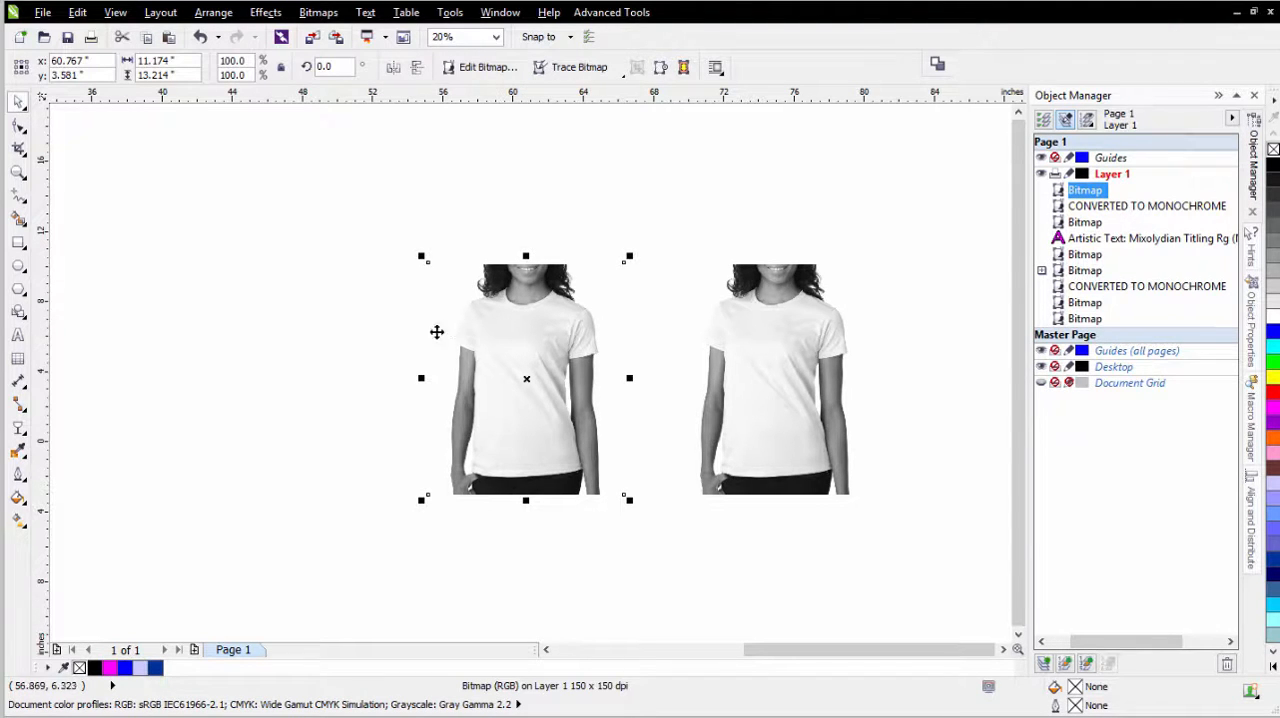
left_click(19, 430)
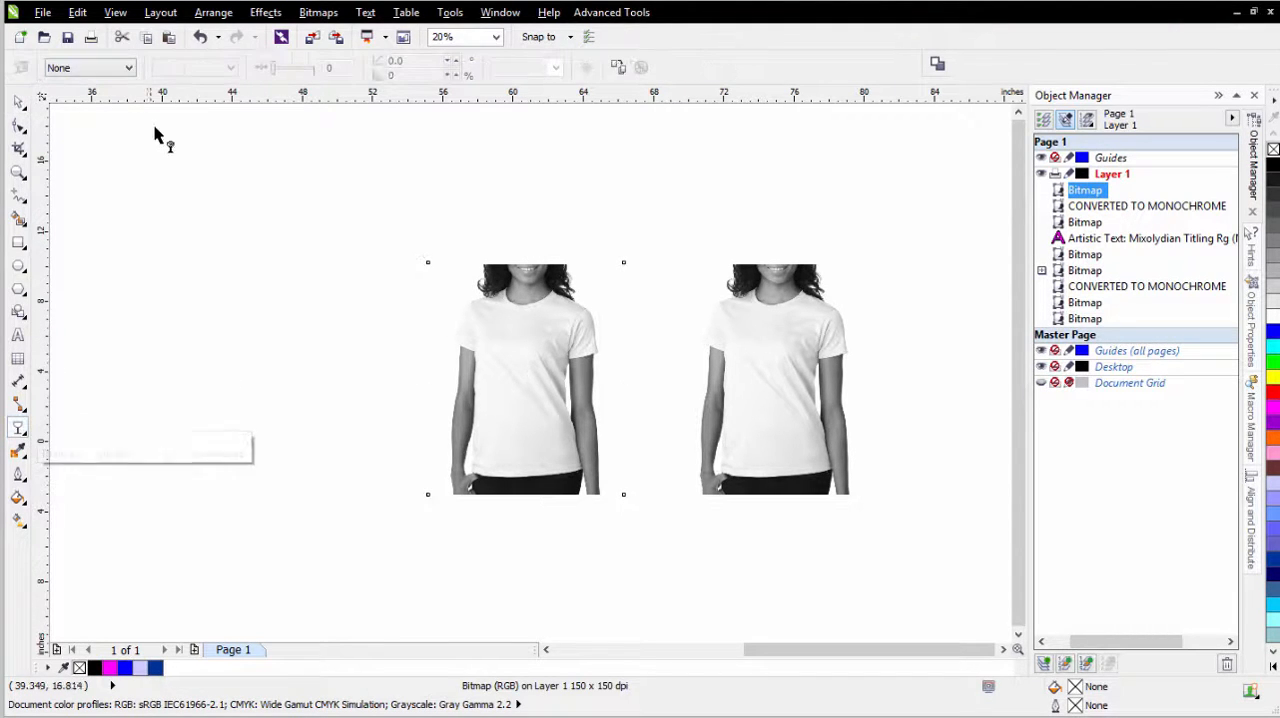
left_click(127, 68)
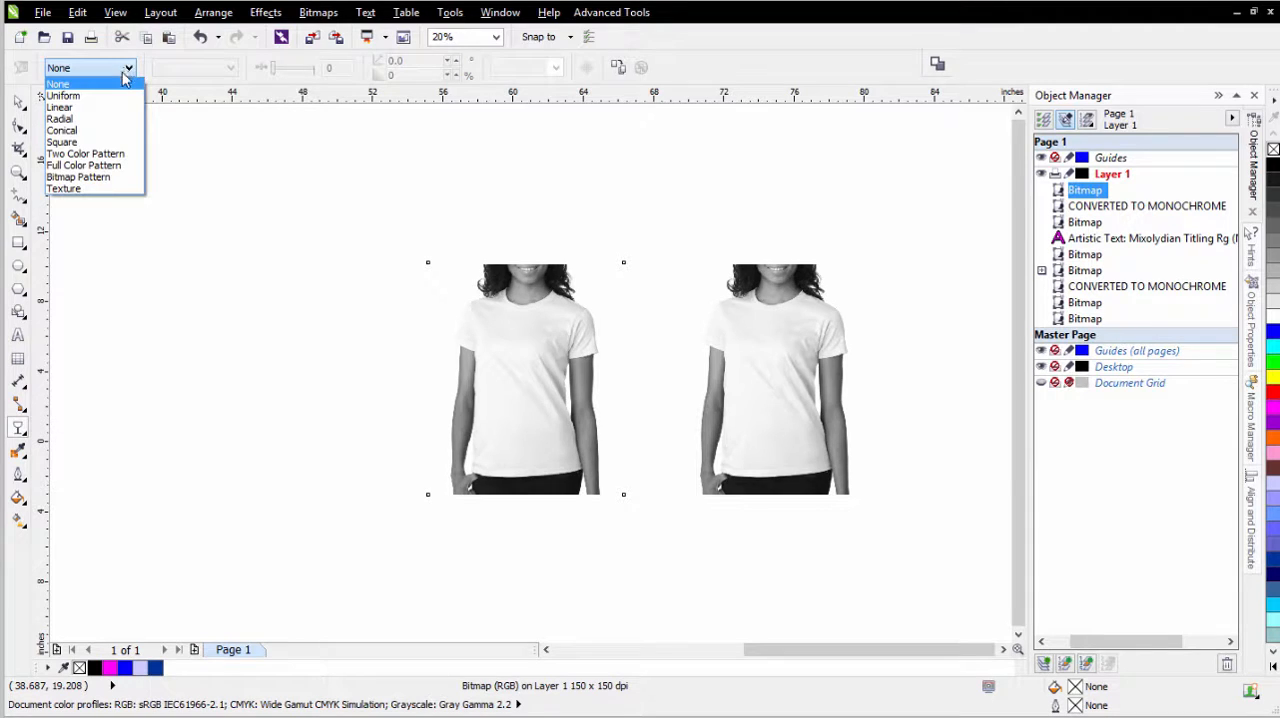
left_click(64, 95)
left_click(212, 72)
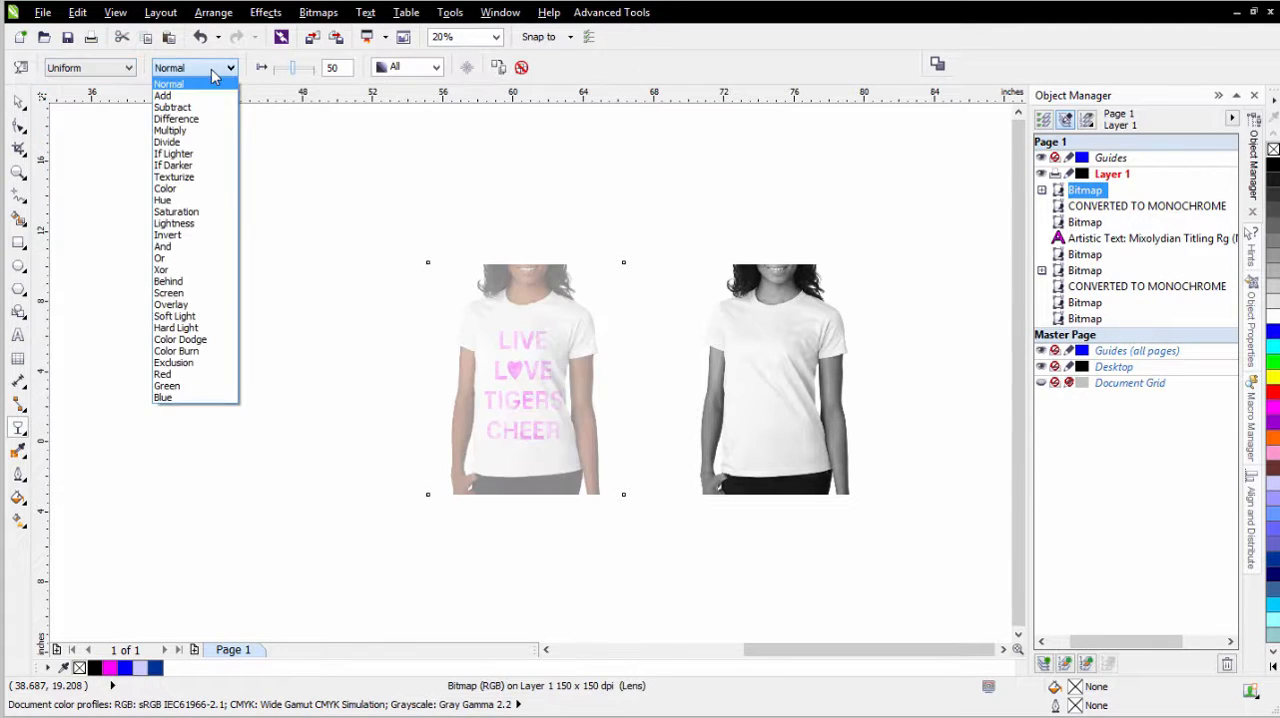
left_click(219, 108)
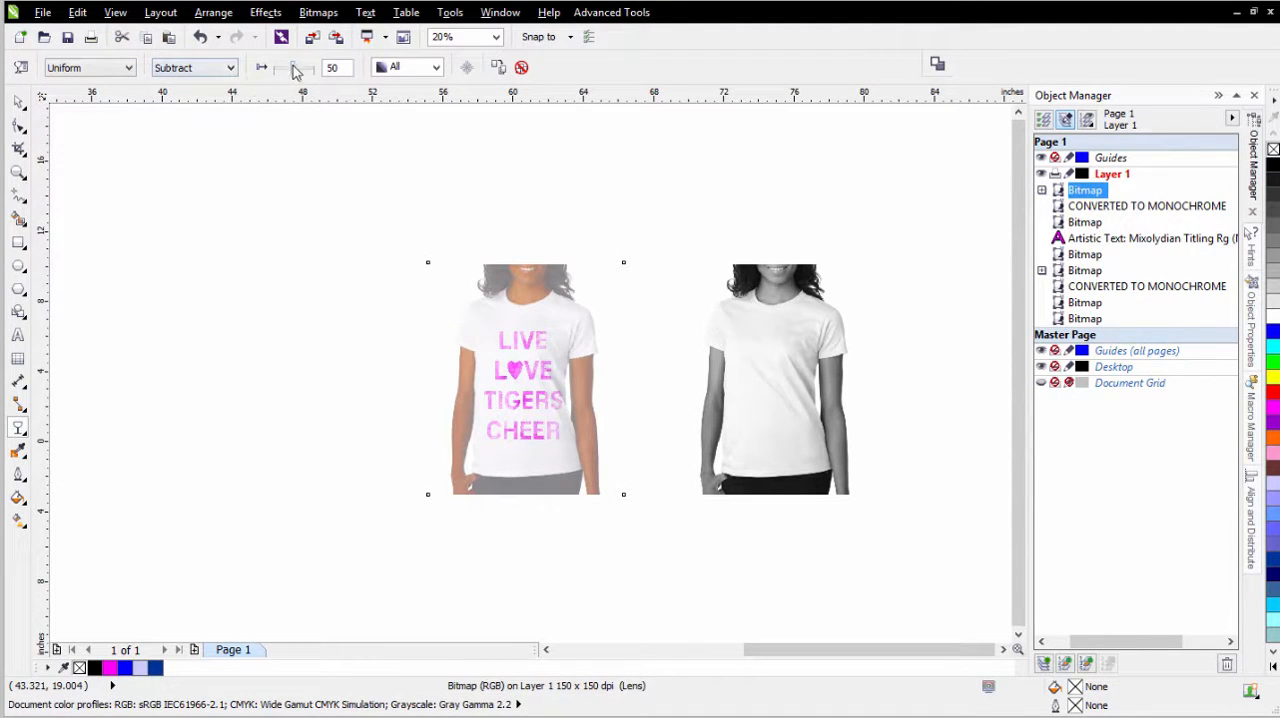
left_click_drag(296, 70, 237, 58)
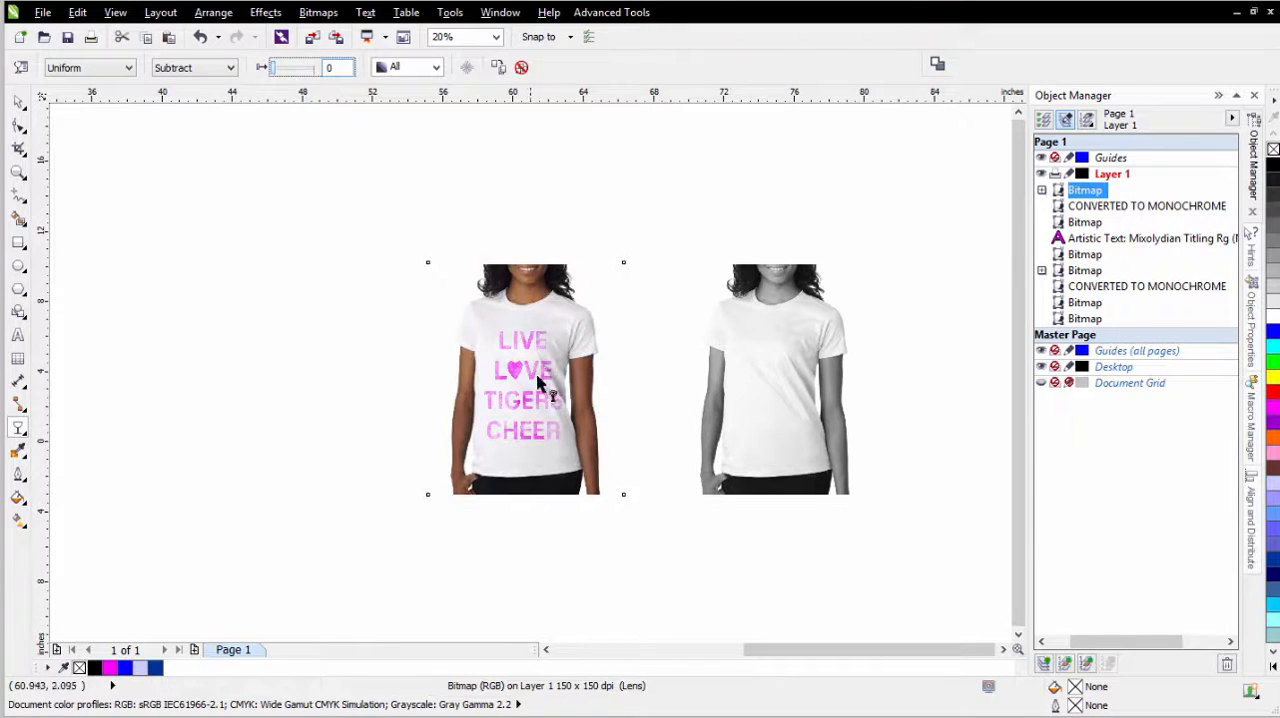
- Scale the magenta lettering under the shirt overlay down to about 3.6 by 5.0 inches and center it on the upper chest
scroll(545, 350, "up", 3)
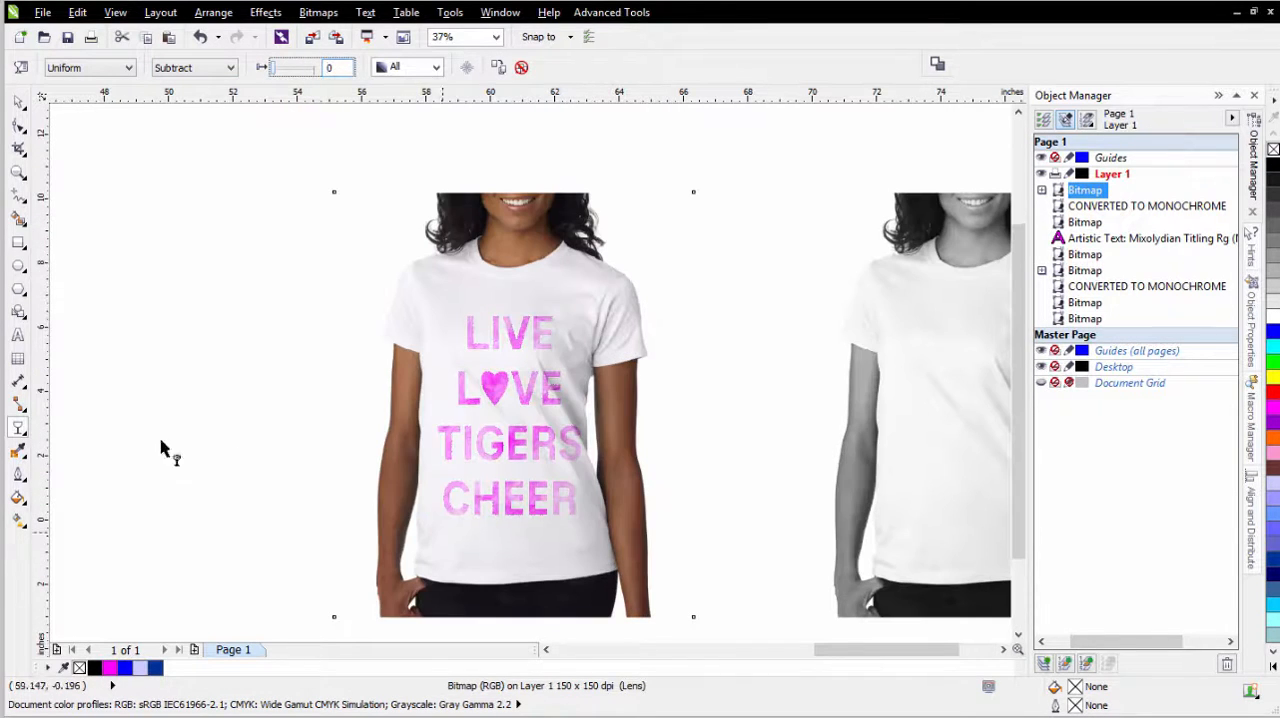
left_click(20, 97)
left_click_drag(207, 223, 705, 586)
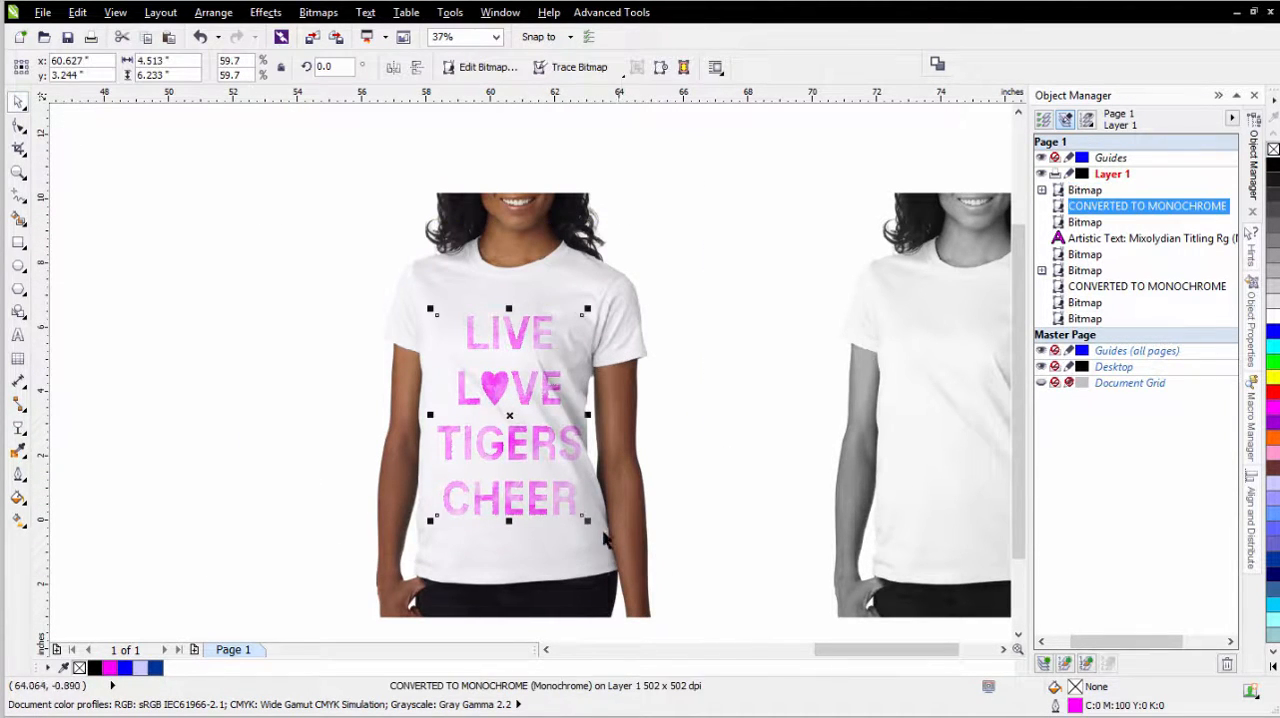
left_click_drag(588, 520, 561, 484)
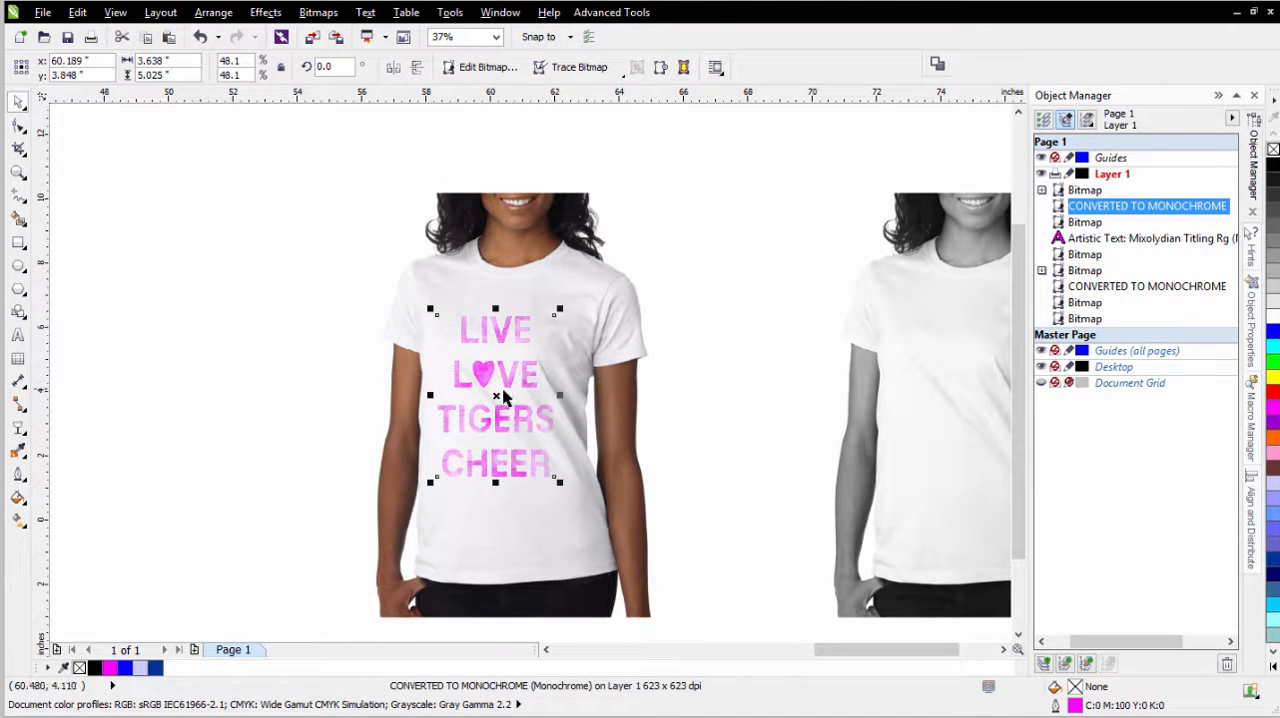
left_click_drag(491, 397, 491, 387)
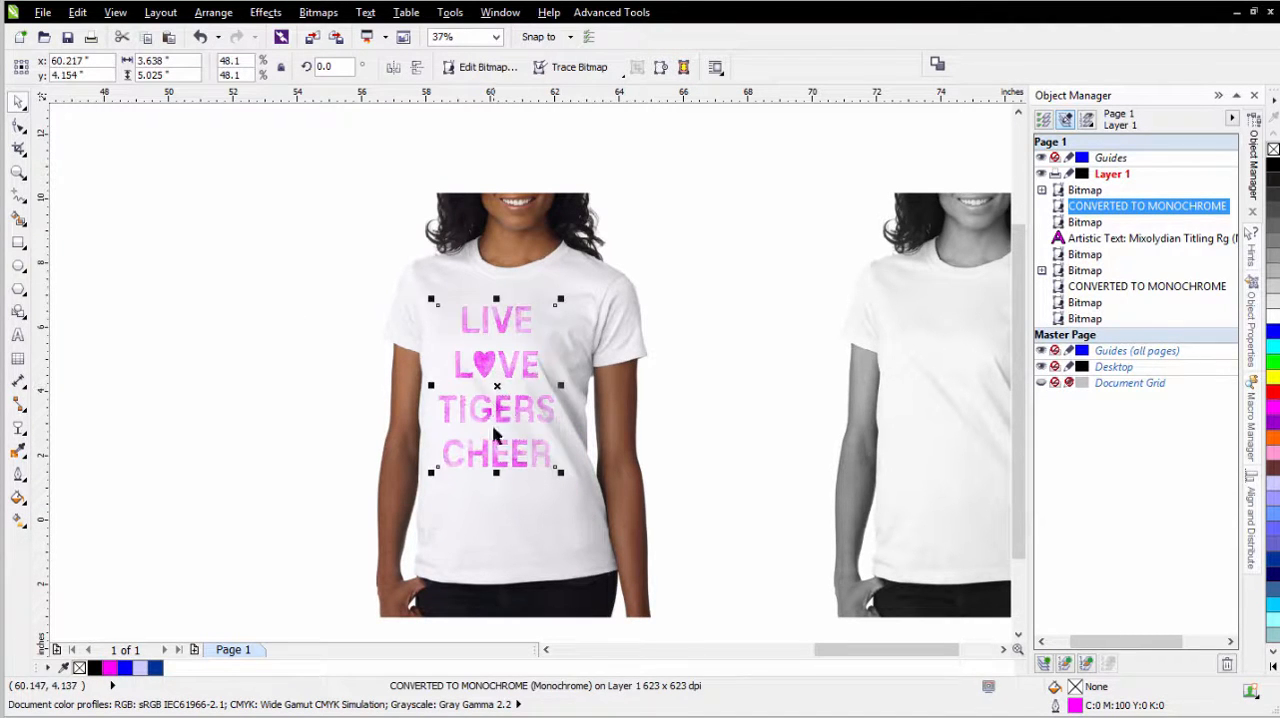
key("F3")
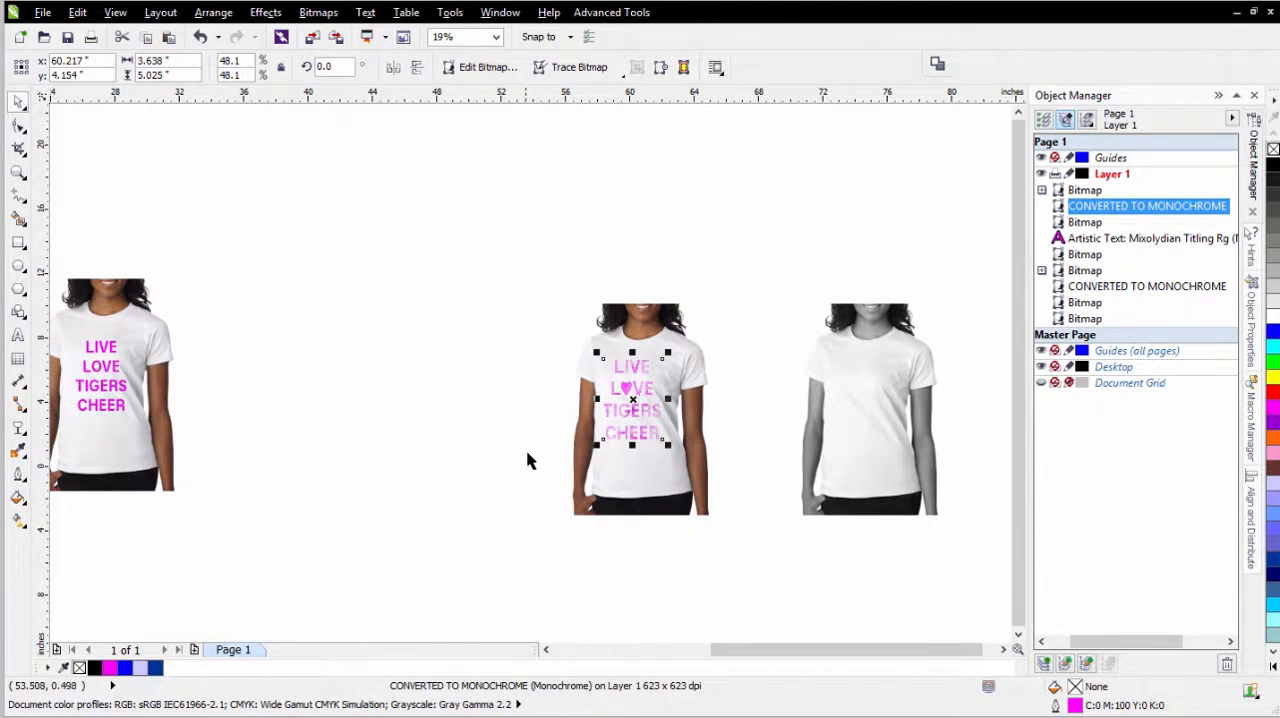
left_click_drag(635, 398, 639, 395)
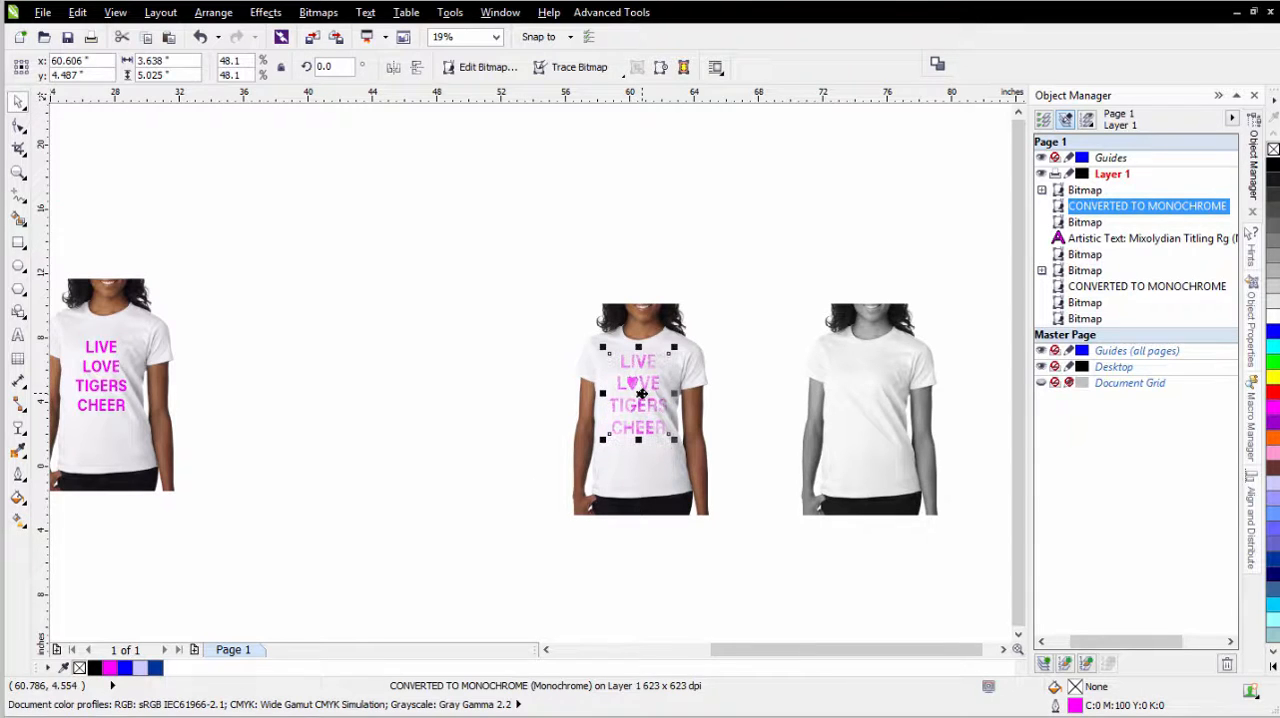
- Compare the distressed and solid magenta lettering up close on the two earlier side-by-side color shirt mockups
scroll(110, 358, "up", 1)
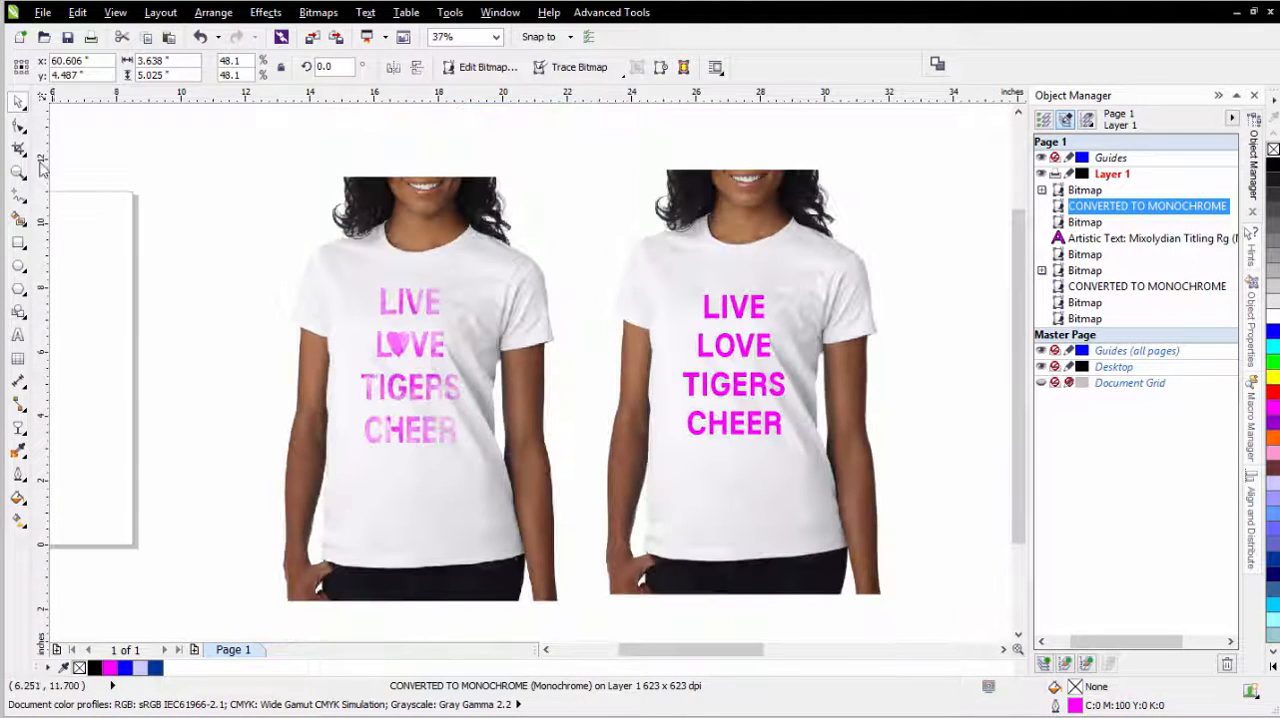
left_click(18, 171)
left_click_drag(279, 224, 888, 532)
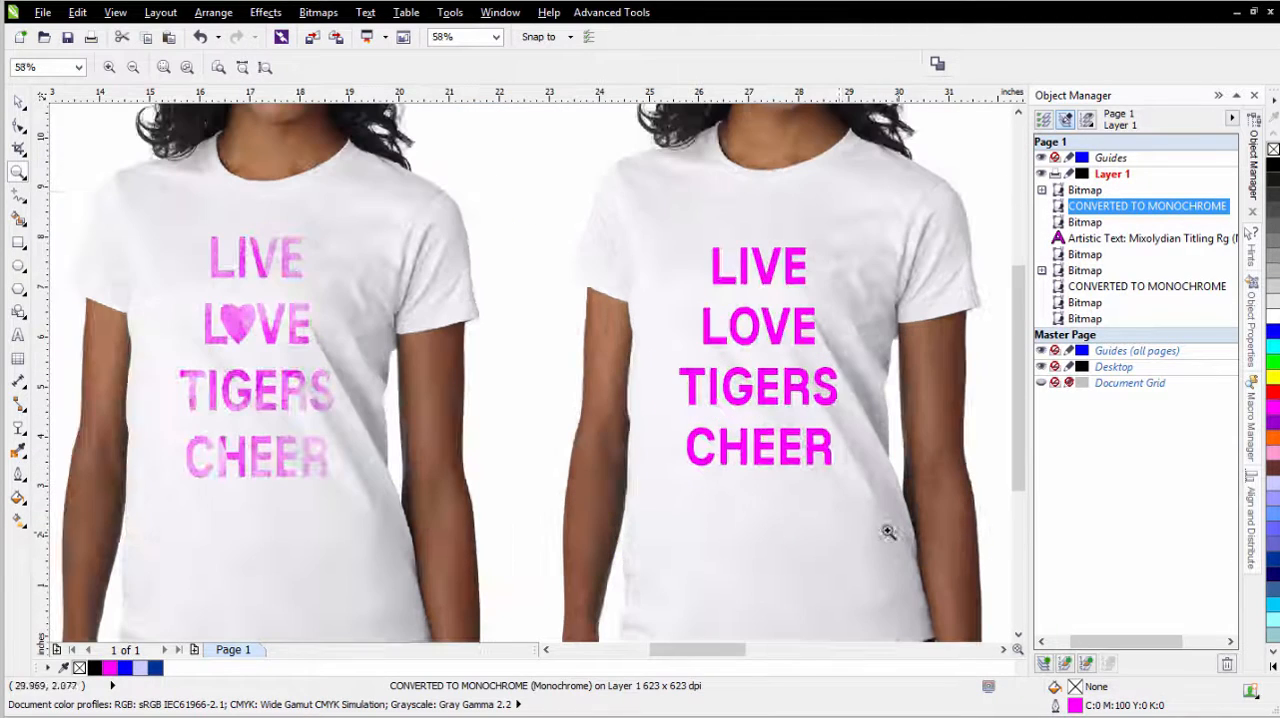